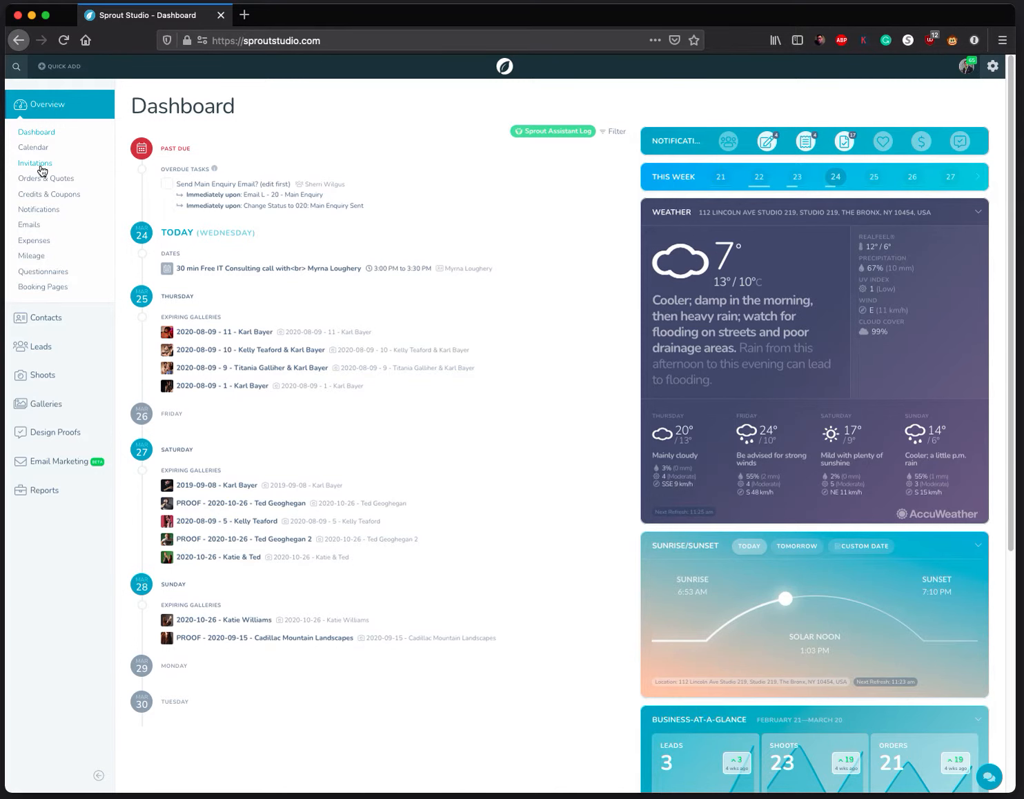
# Step: Create a new invitation titled "Mommy and Me Mini Session" under the Gareth Shaw Photography brand
pyautogui.click(36, 164)
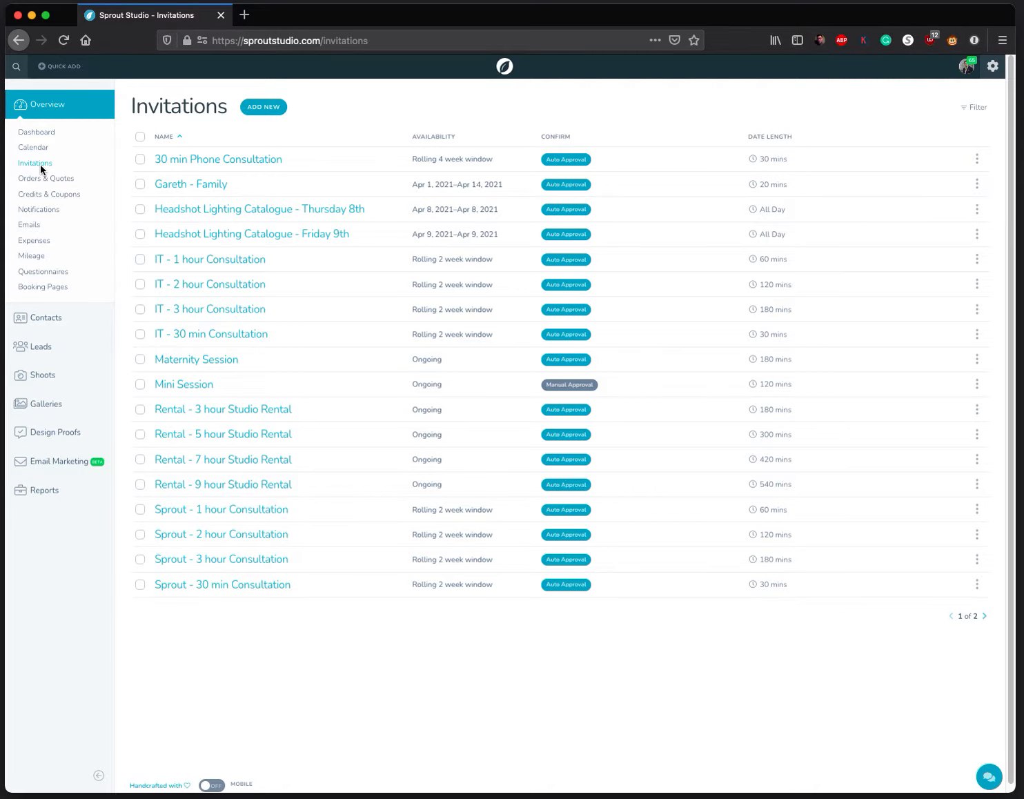
pyautogui.click(266, 108)
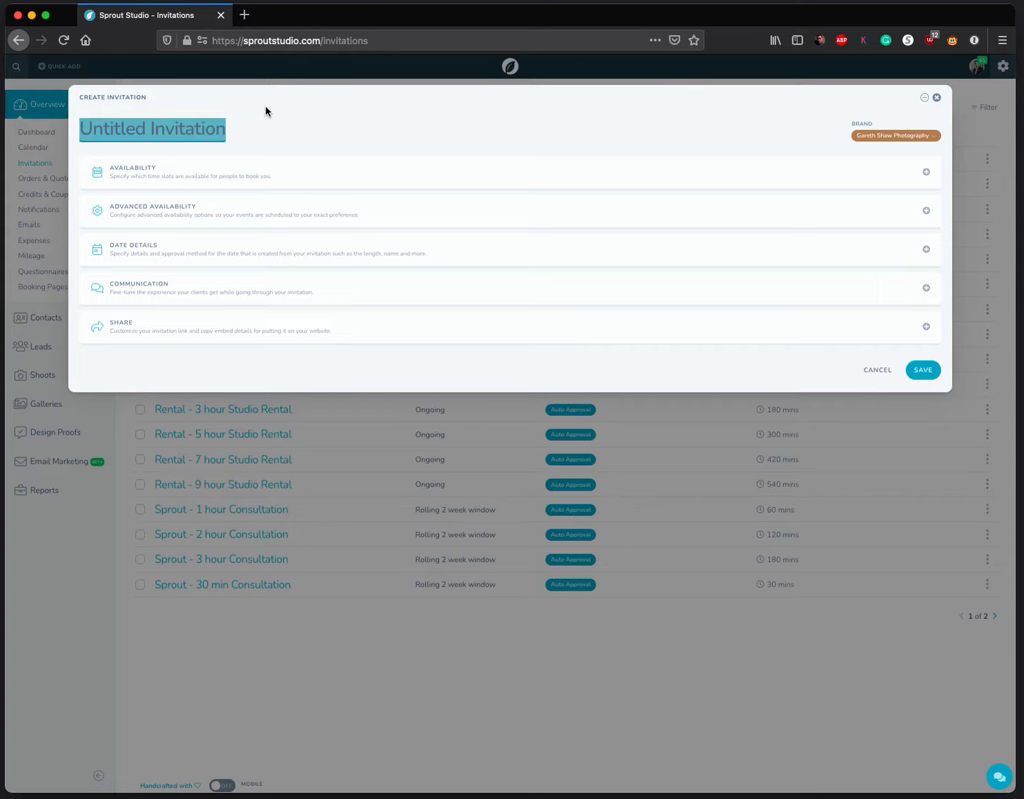
pyautogui.write('Mom')
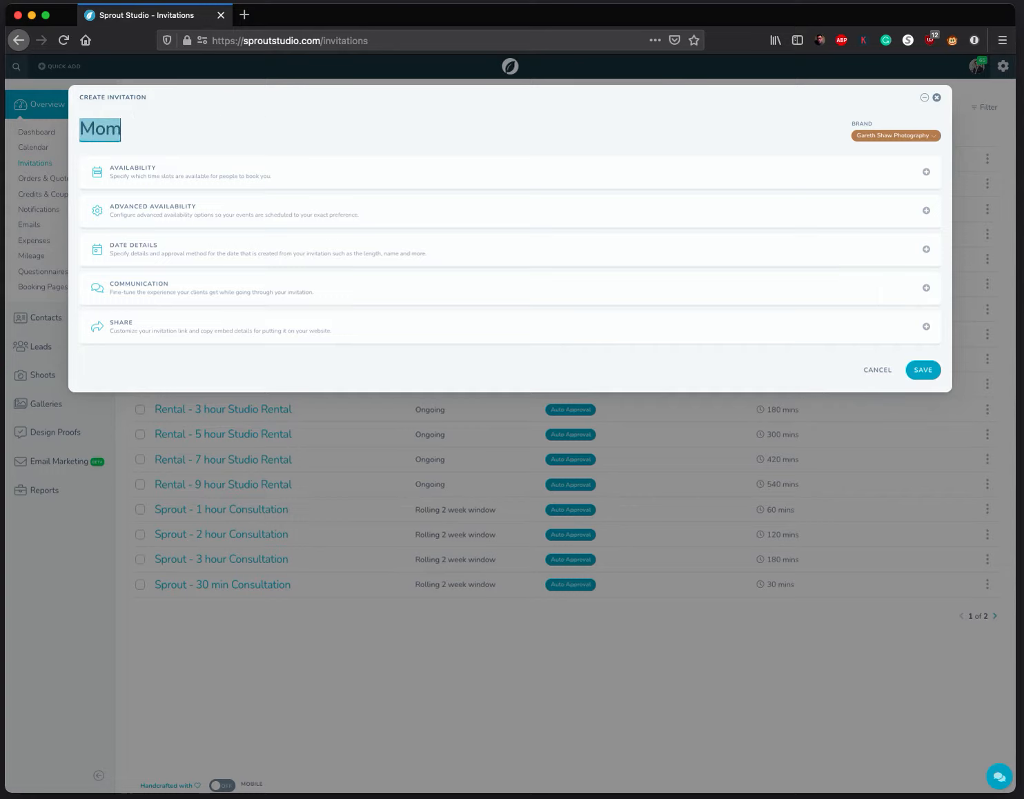
pyautogui.write('my and')
pyautogui.press('BackSpace')
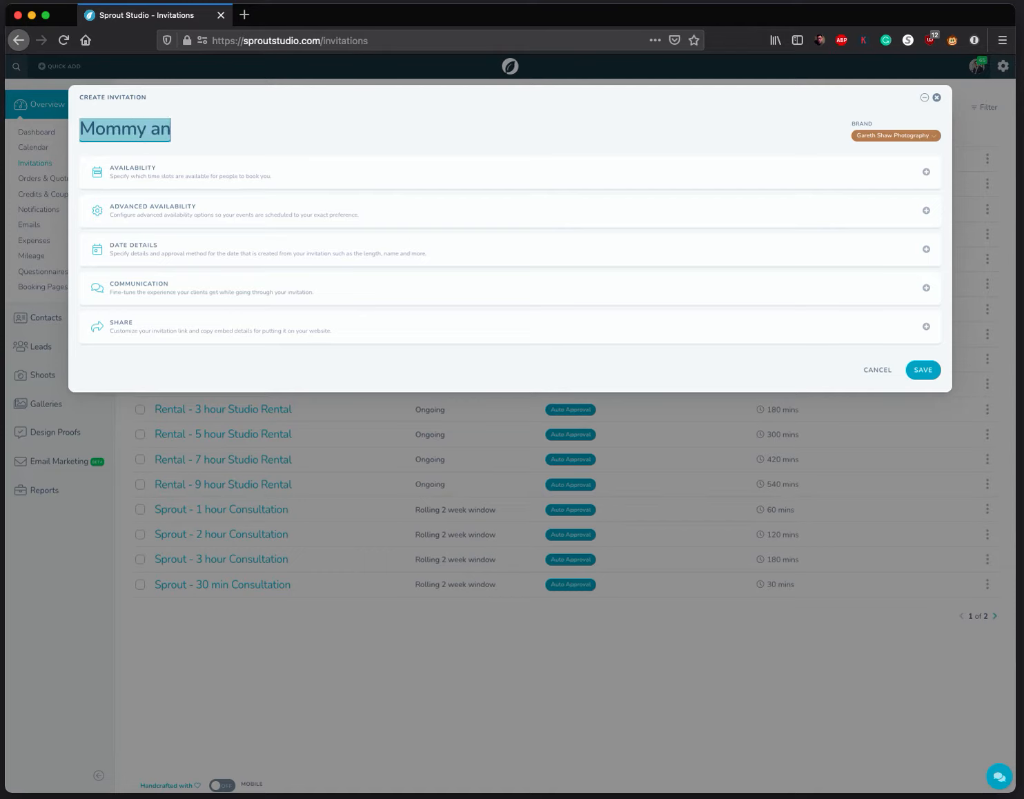
pyautogui.press('BackSpace')
pyautogui.press('BackSpace')
pyautogui.press('BackSpace')
pyautogui.write('and Me')
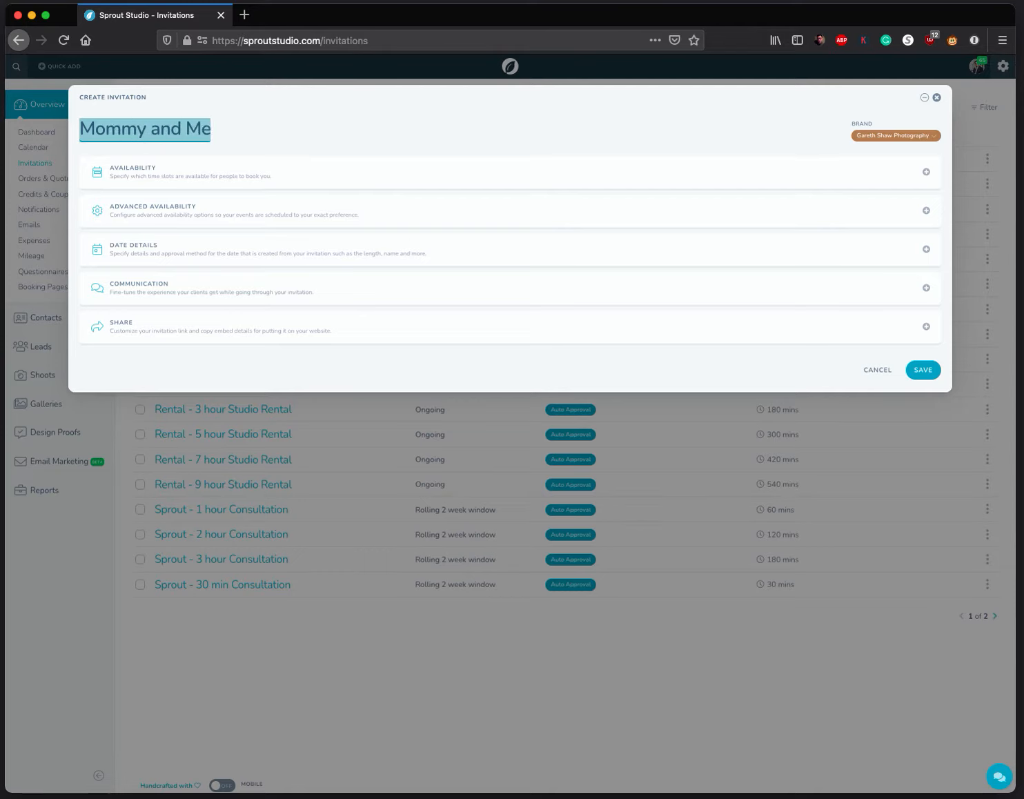
pyautogui.write(' Mini Session')
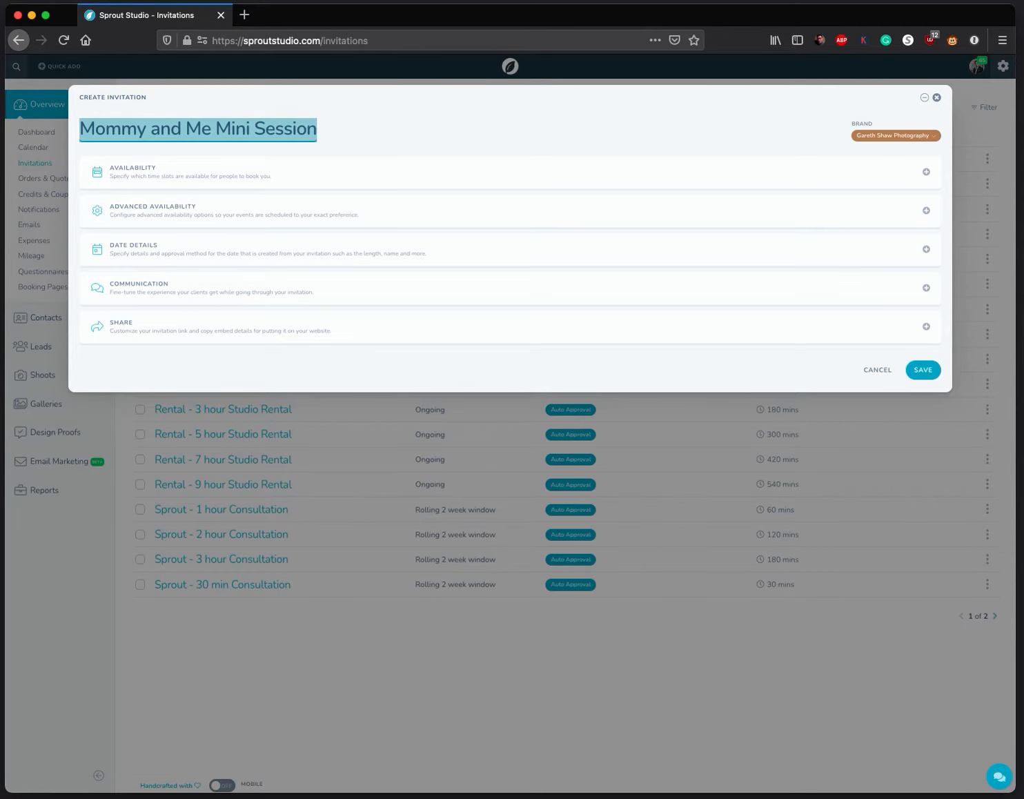
pyautogui.click(871, 135)
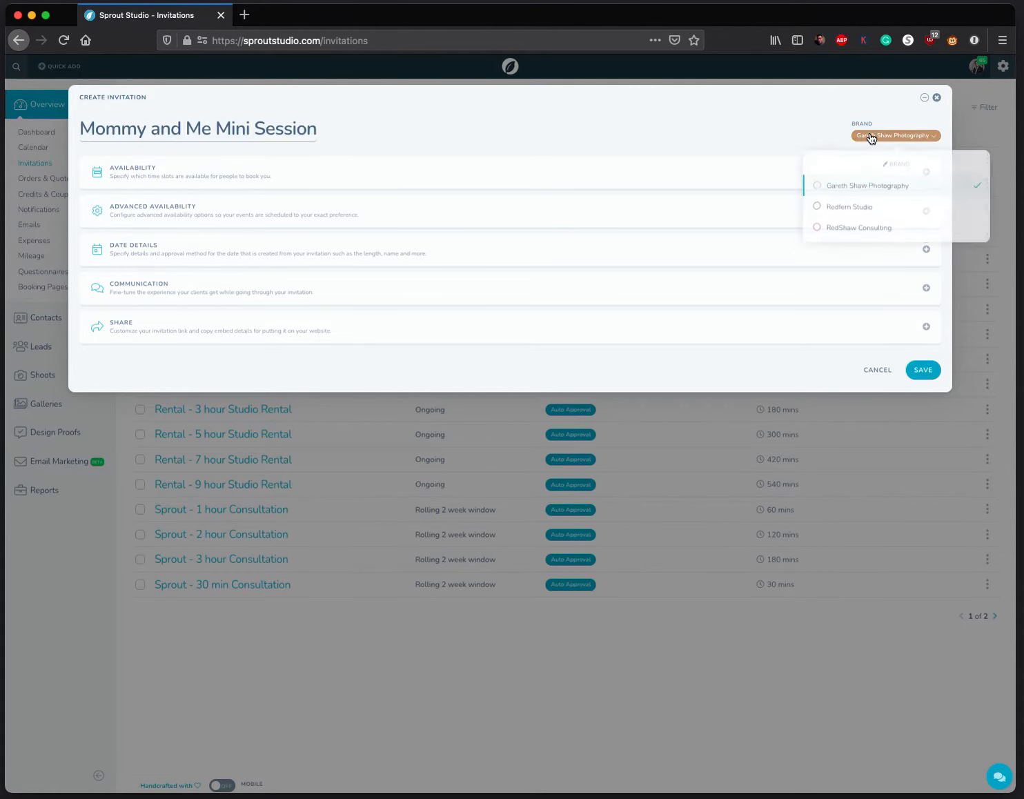
pyautogui.click(874, 191)
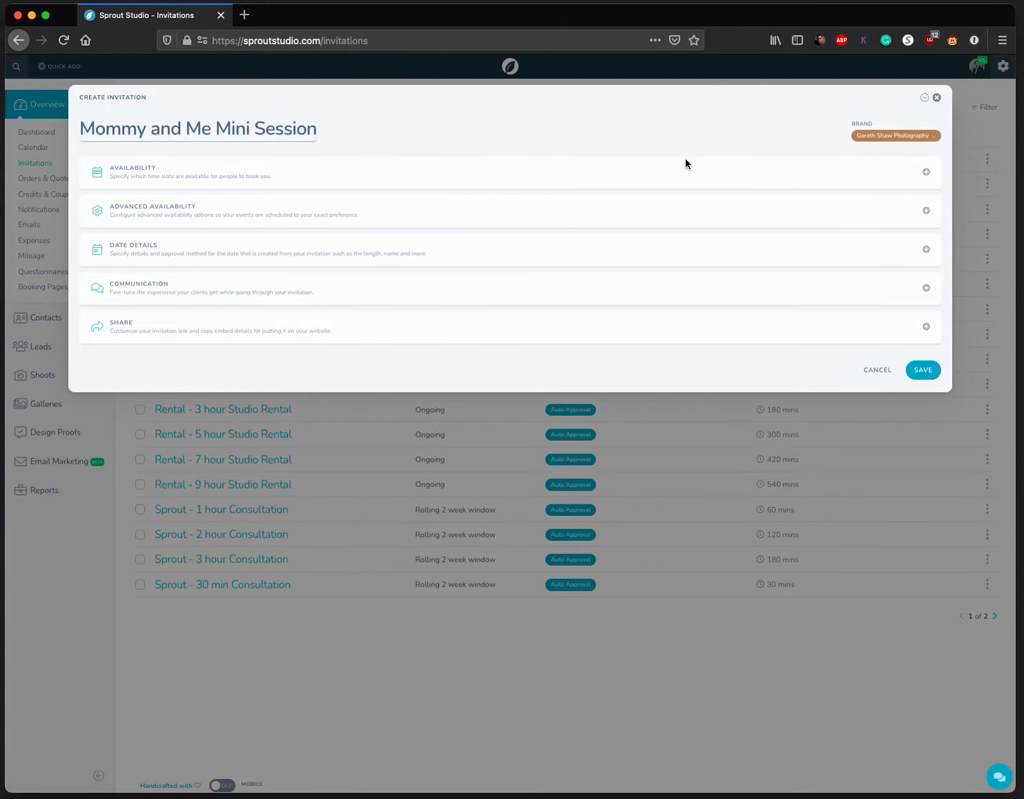
# Step: Open the invitation's availability settings and look through the calendar's earlier and upcoming weeks
pyautogui.click(560, 181)
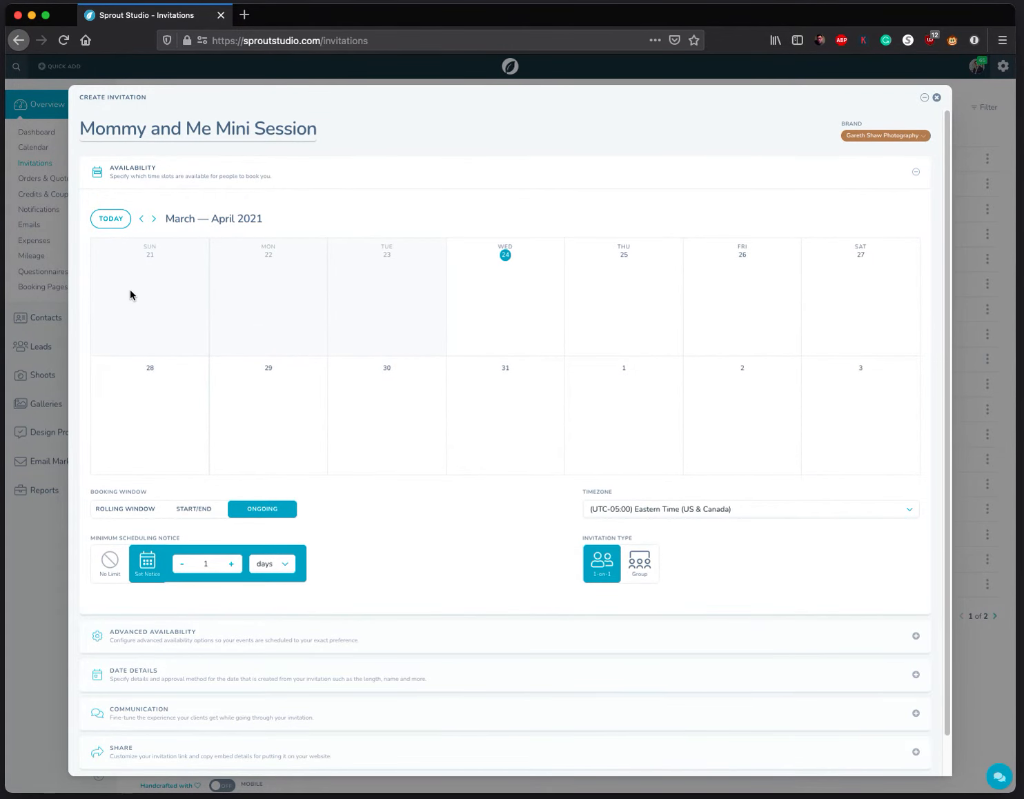
pyautogui.click(142, 218)
pyautogui.click(142, 219)
pyautogui.click(141, 219)
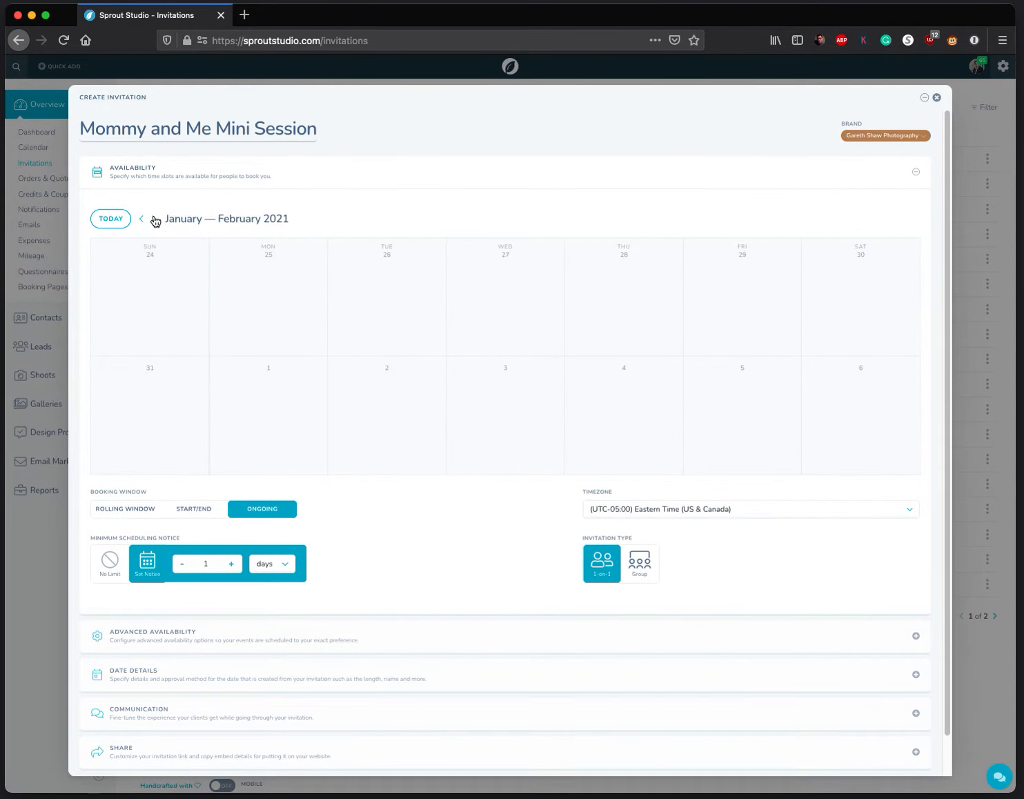
pyautogui.click(153, 218)
pyautogui.click(153, 218)
pyautogui.click(153, 219)
pyautogui.click(142, 218)
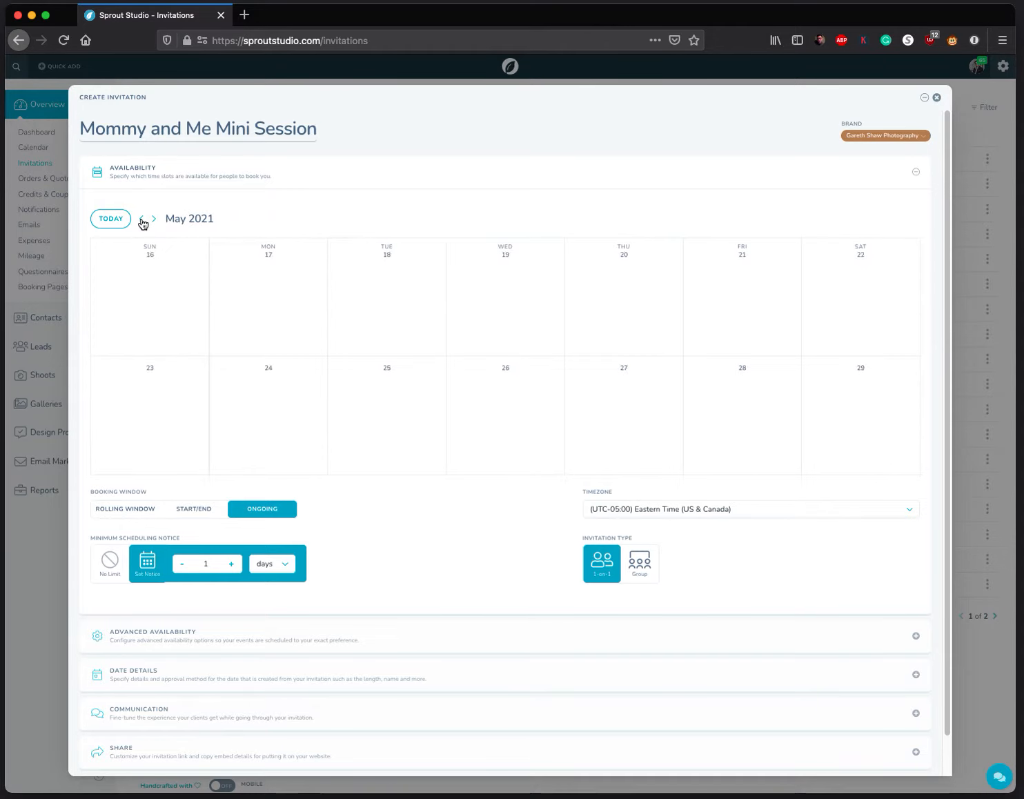
pyautogui.click(142, 219)
pyautogui.click(142, 219)
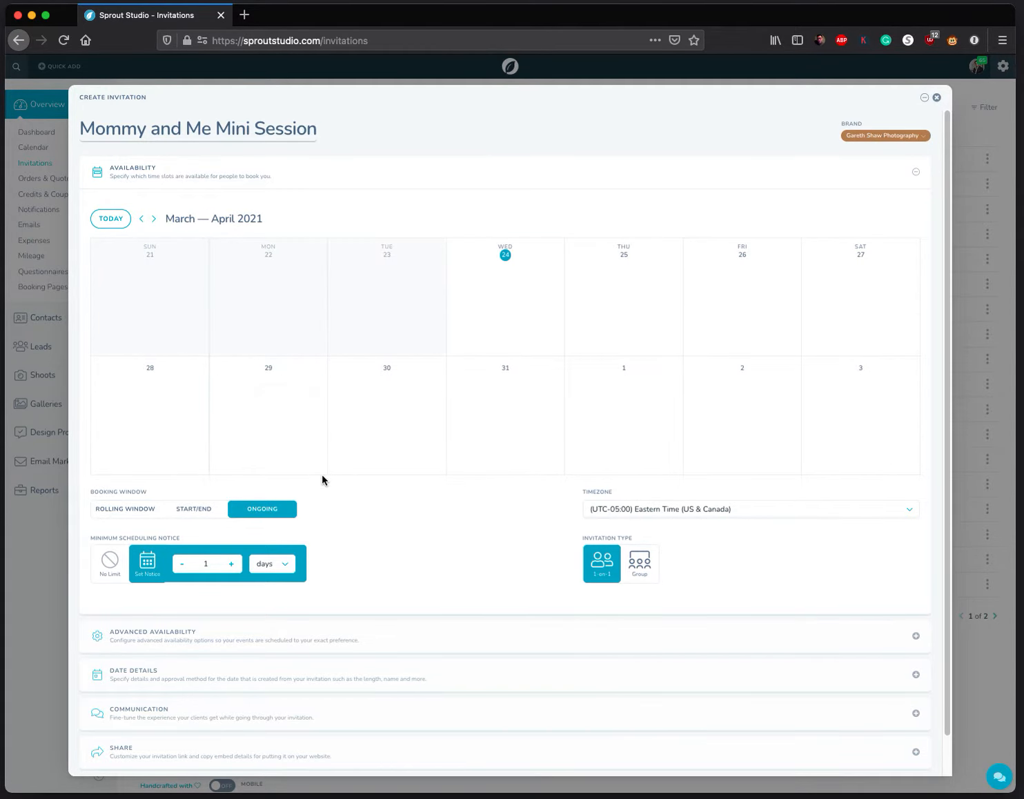
# Step: Limit the booking window to a start date of Apr 13, 2021 and an end date of Apr 14, 2021
pyautogui.click(192, 514)
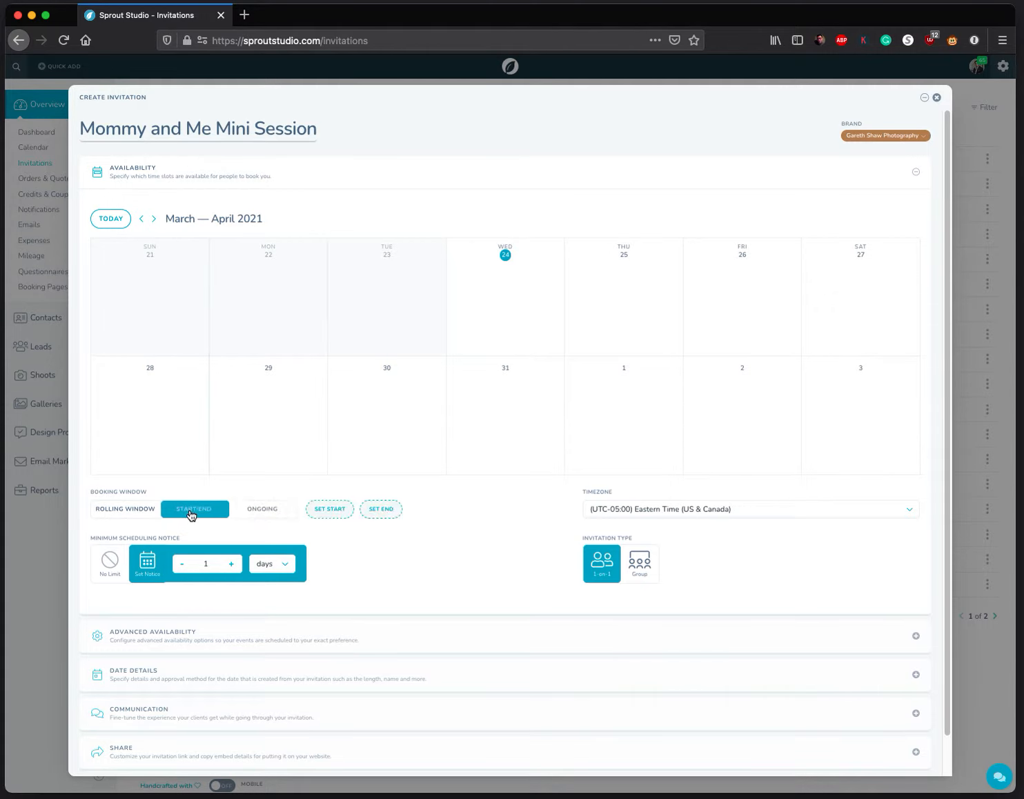
pyautogui.click(332, 511)
pyautogui.click(440, 520)
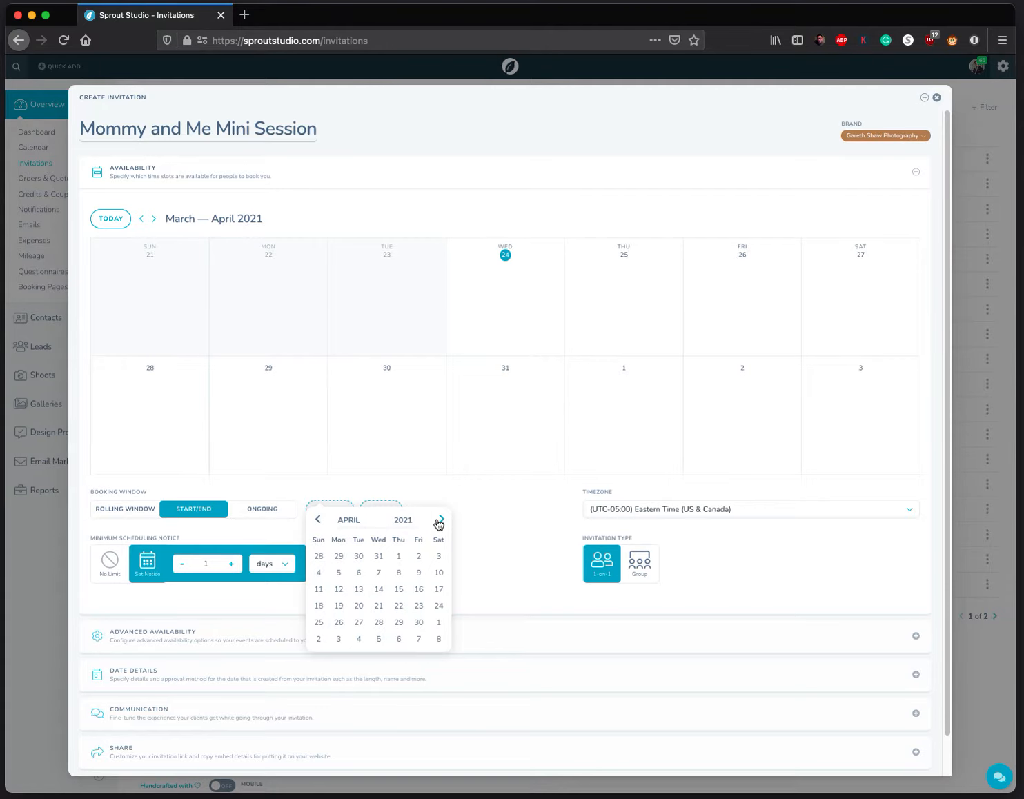
pyautogui.click(360, 592)
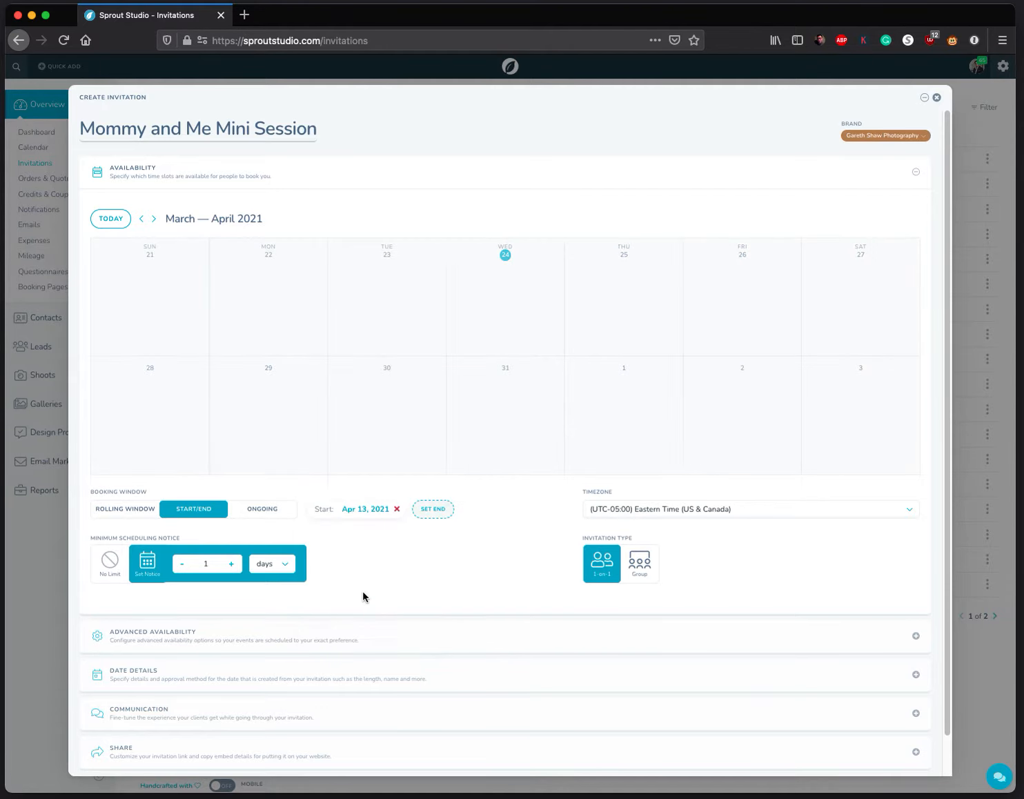
pyautogui.click(428, 514)
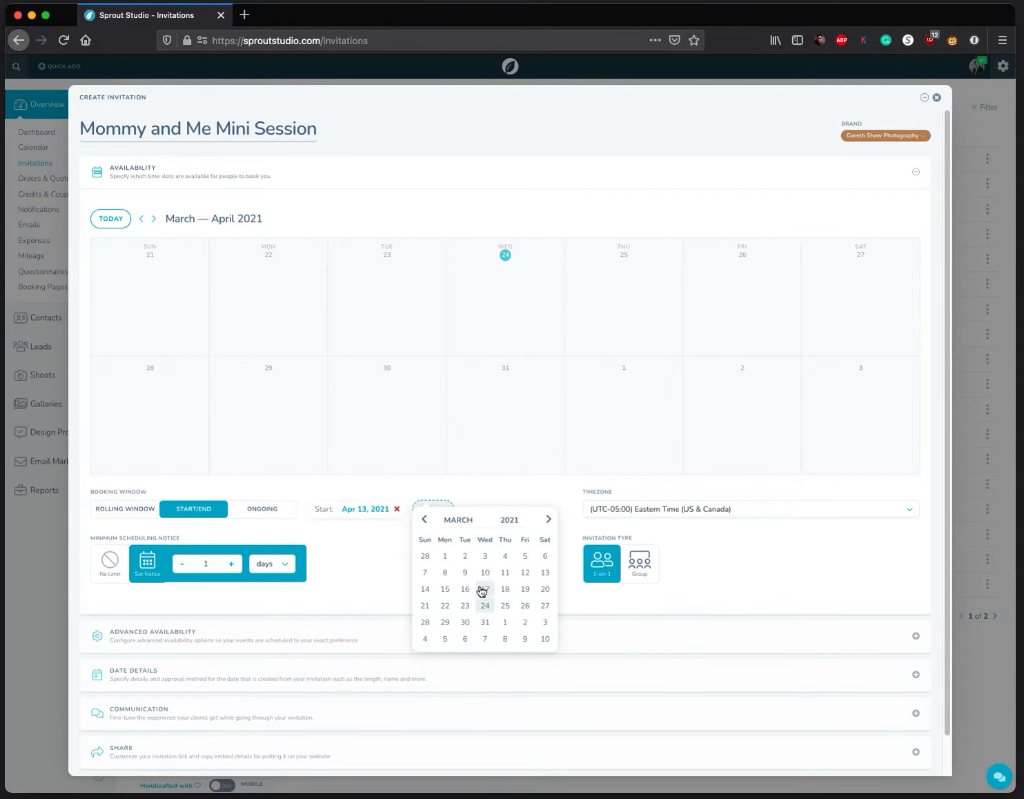
pyautogui.click(548, 520)
pyautogui.click(485, 590)
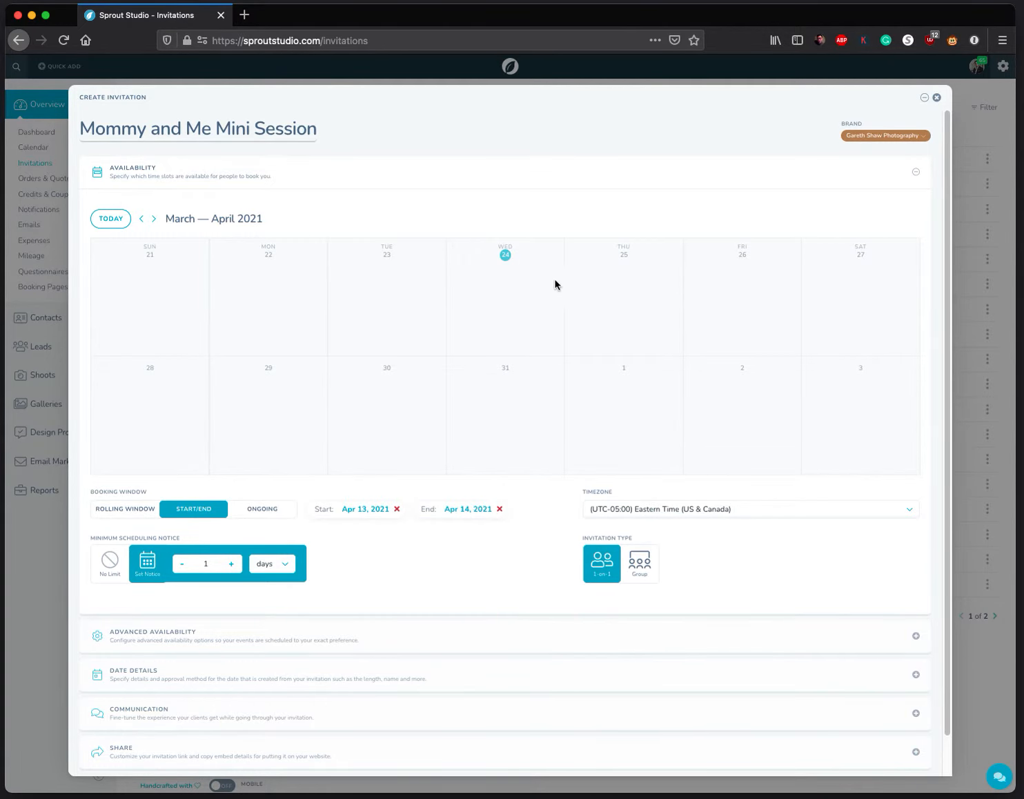
# Step: Add a 9:00 AM – 5:00 PM availability slot on April 13, applied to this day only
pyautogui.click(153, 220)
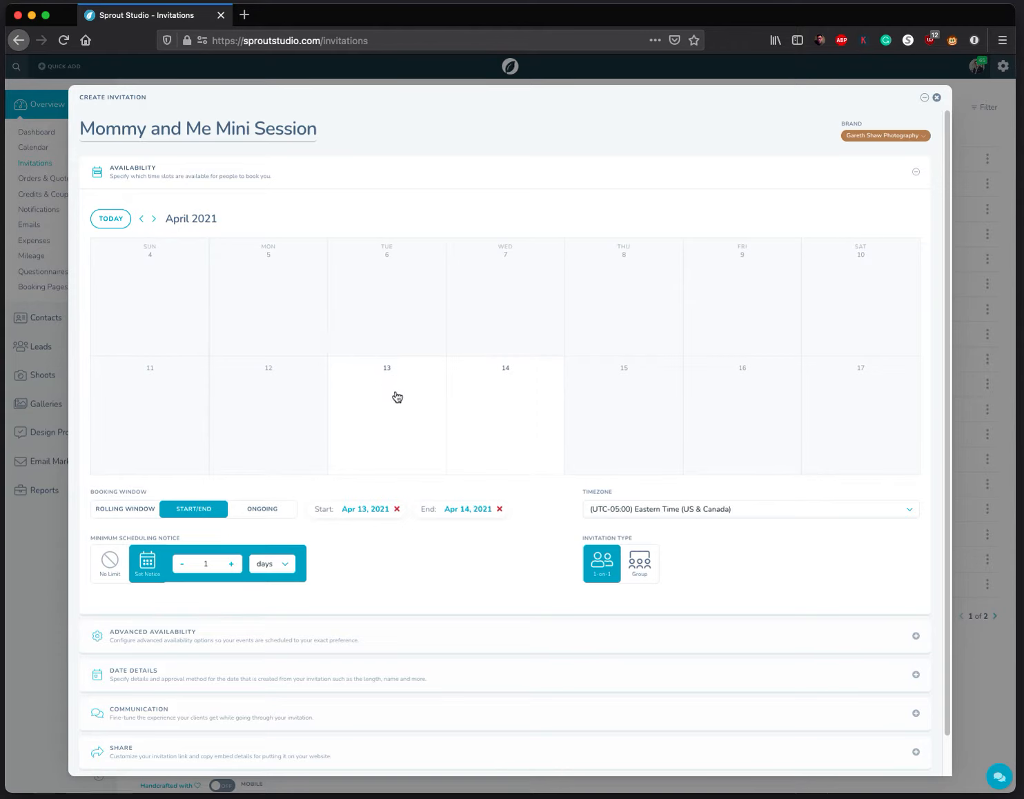
pyautogui.click(153, 220)
pyautogui.click(153, 219)
pyautogui.click(142, 219)
pyautogui.click(141, 220)
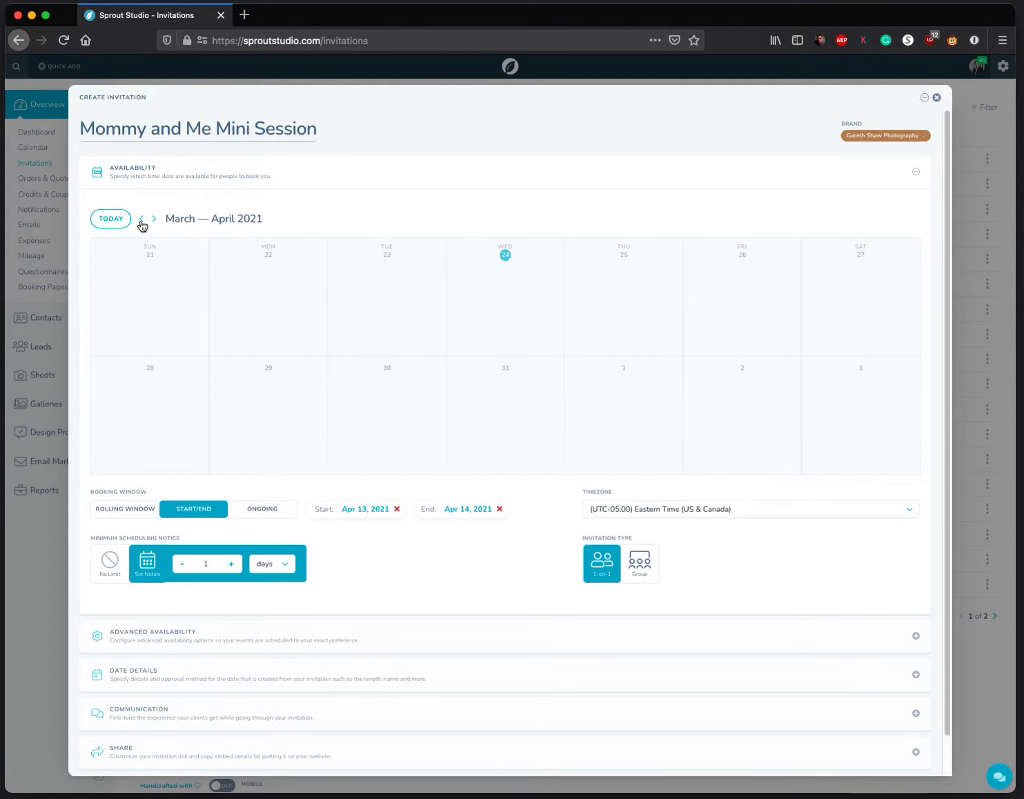
pyautogui.click(153, 219)
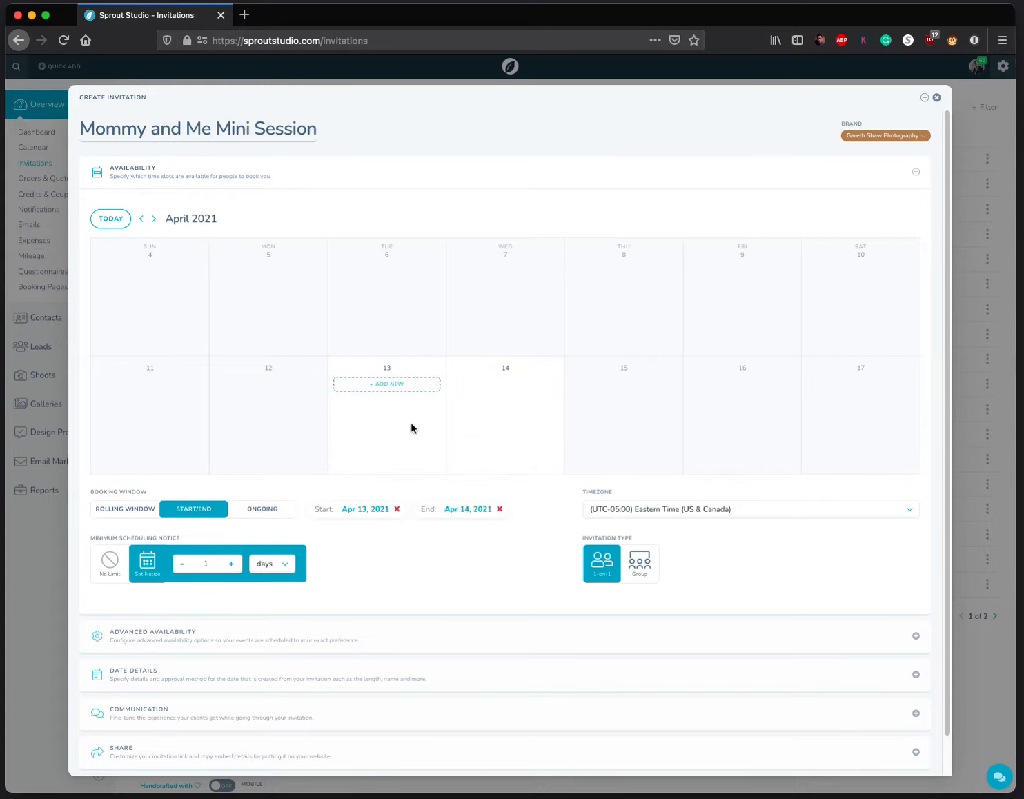
pyautogui.click(387, 384)
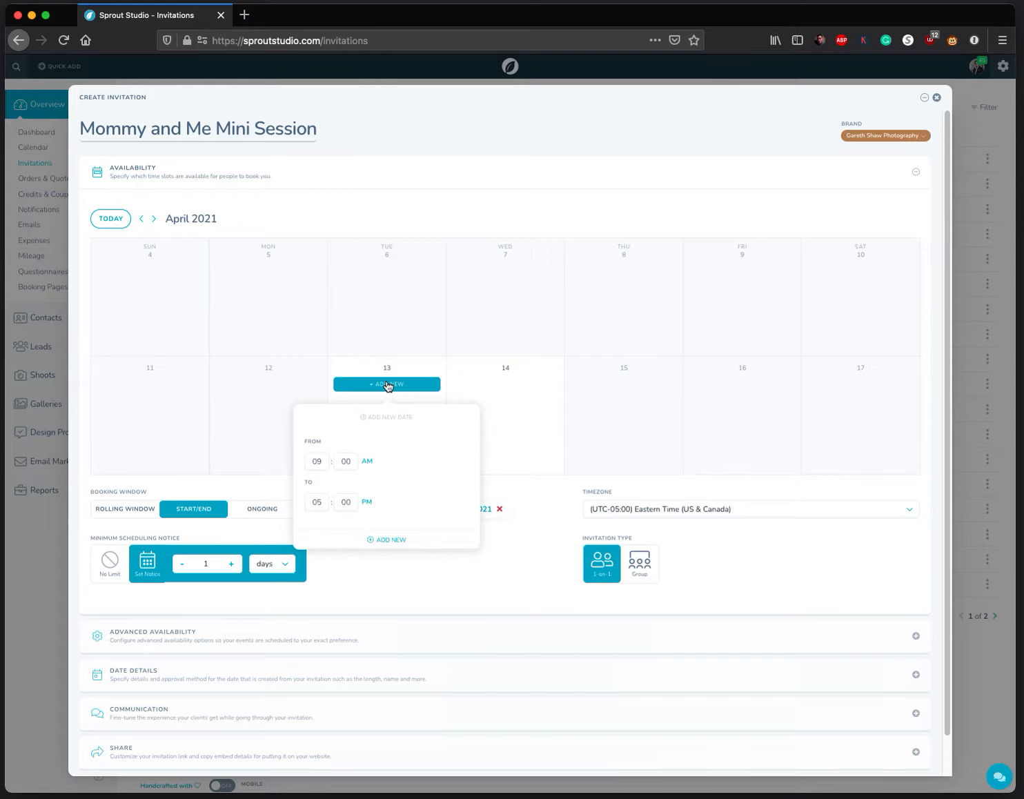
pyautogui.click(397, 541)
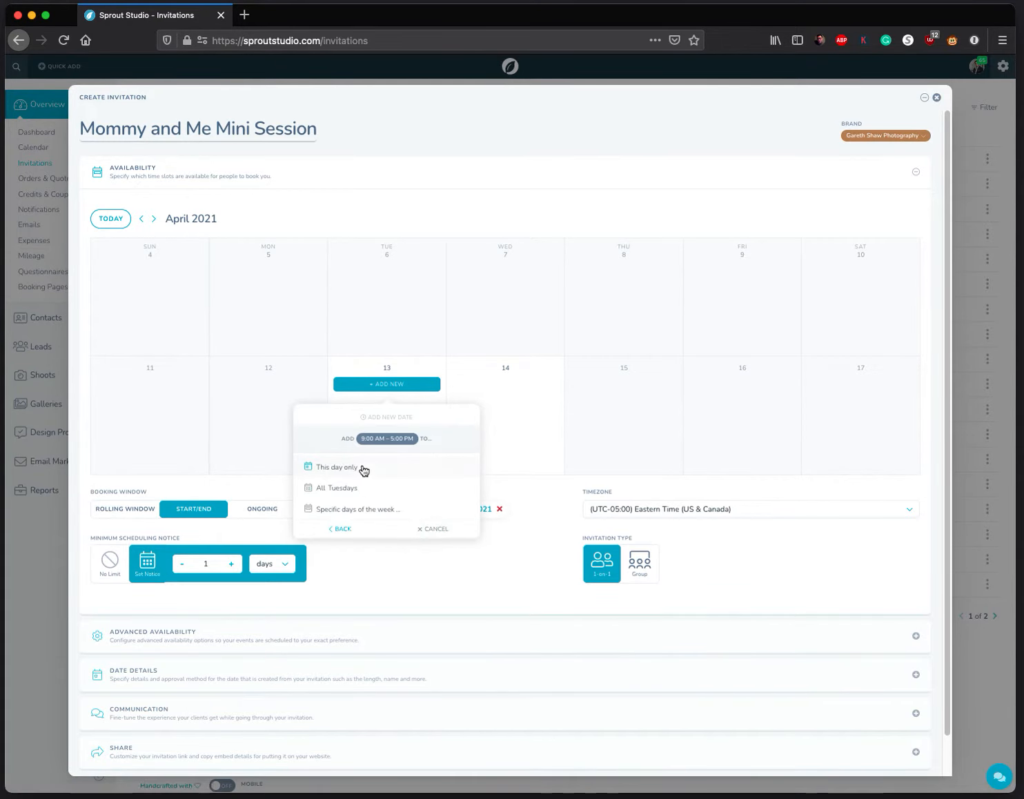
pyautogui.click(362, 469)
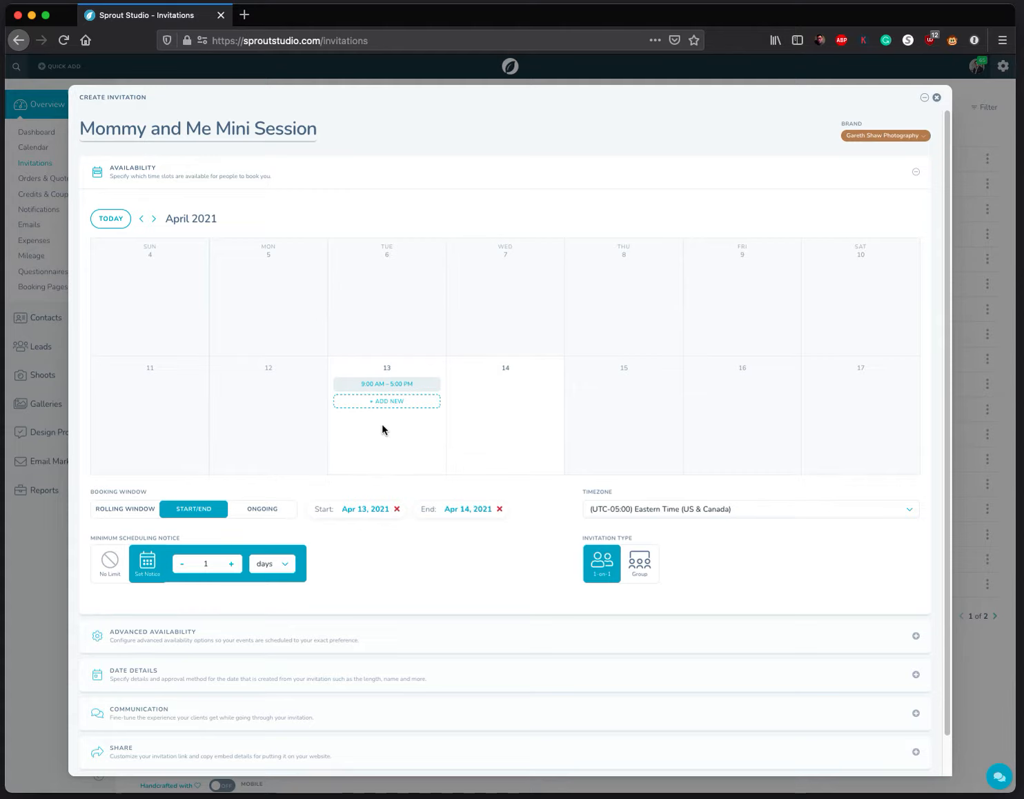
# Step: Change the end time of the April 13 availability slot to 12:00 PM
pyautogui.moveTo(381, 390)
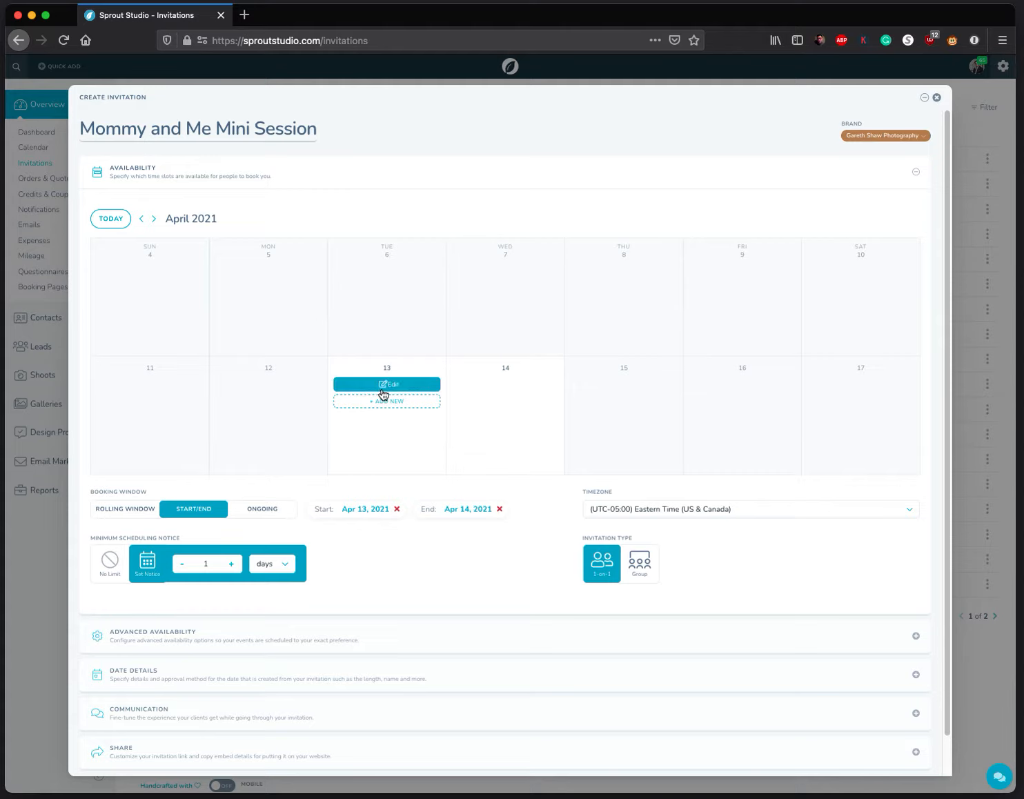
pyautogui.click(398, 387)
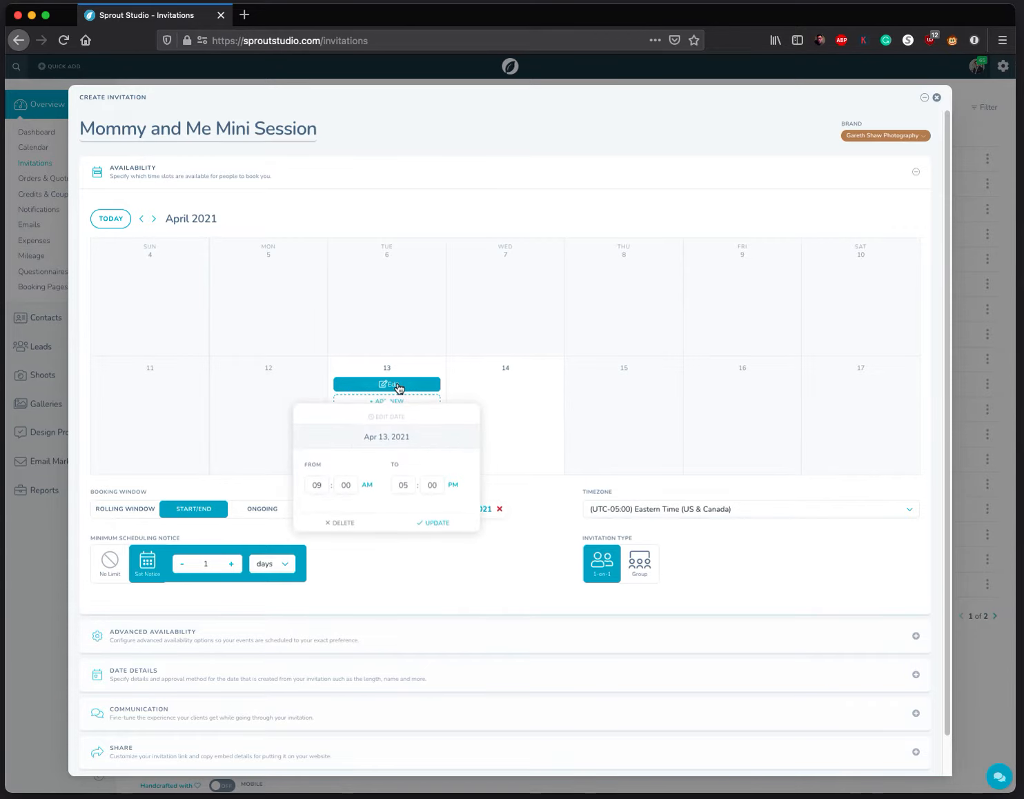
pyautogui.click(406, 502)
pyautogui.click(406, 503)
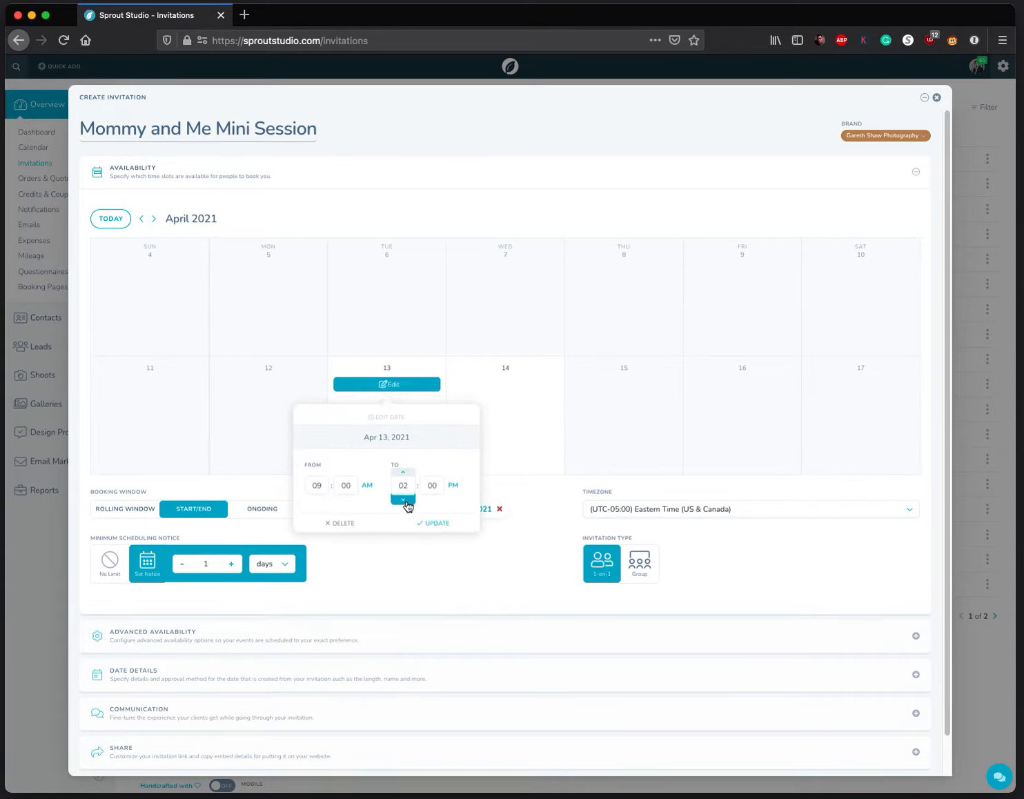
pyautogui.click(406, 503)
pyautogui.click(407, 502)
pyautogui.click(407, 503)
pyautogui.click(425, 522)
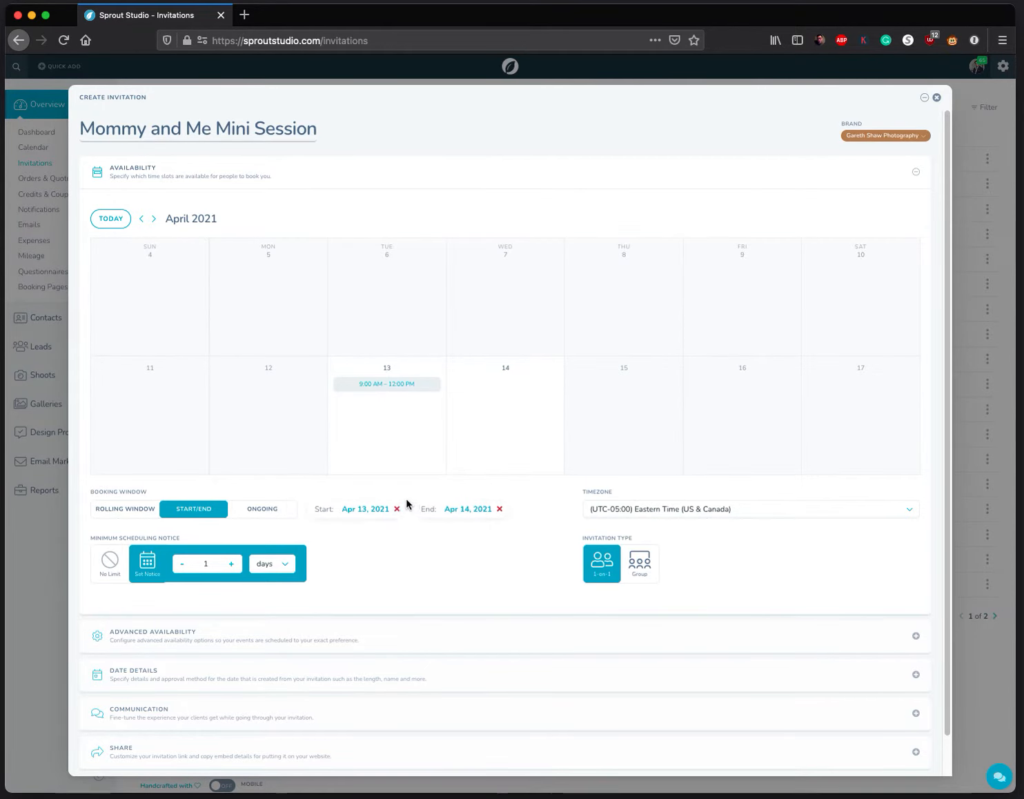
# Step: Add a second availability slot on April 13 from 1:00 PM to 5:00 PM, for this day only
pyautogui.click(399, 402)
pyautogui.click(317, 466)
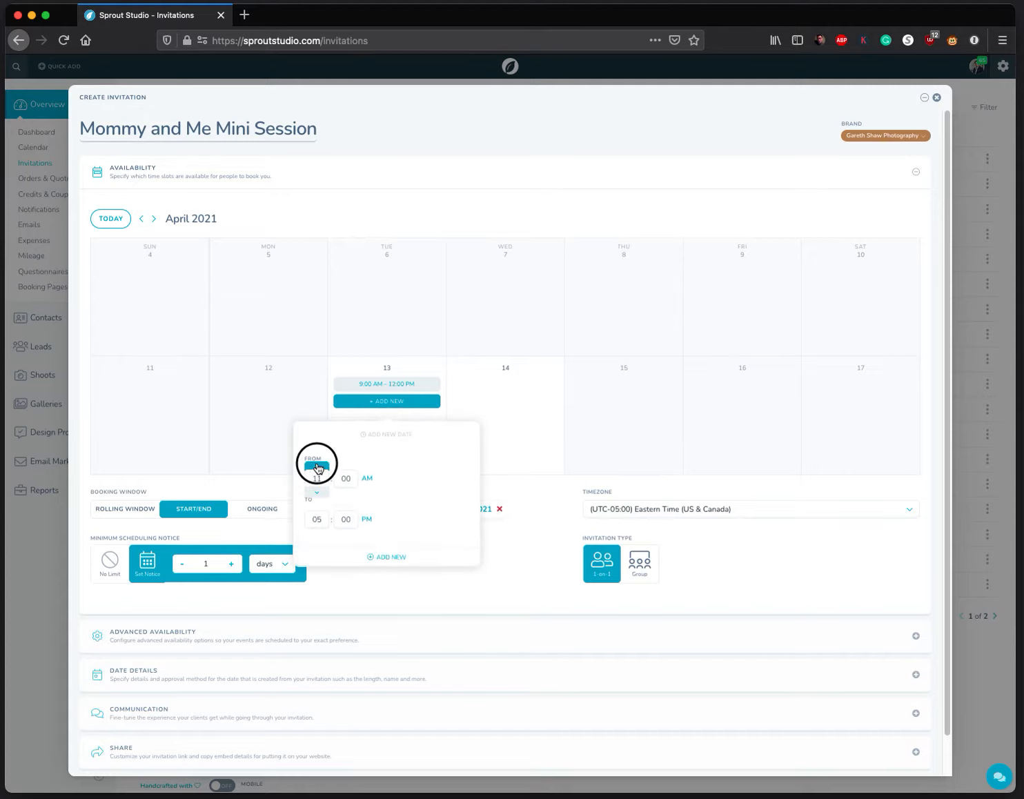
pyautogui.click(316, 466)
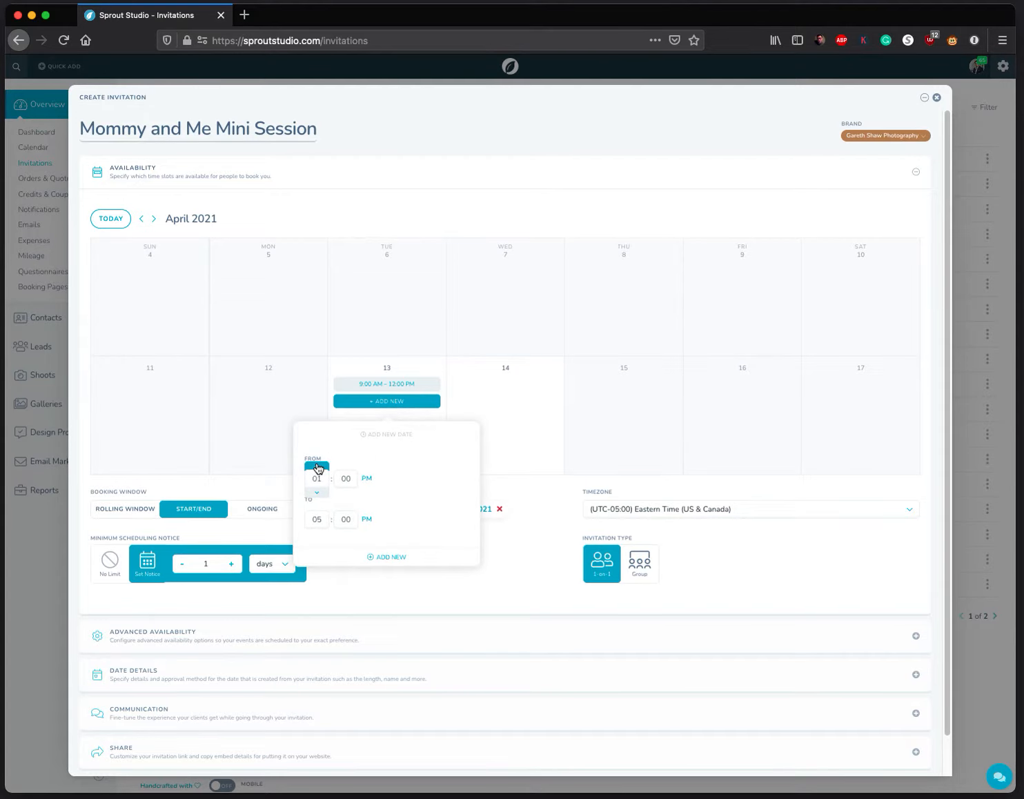
pyautogui.click(377, 556)
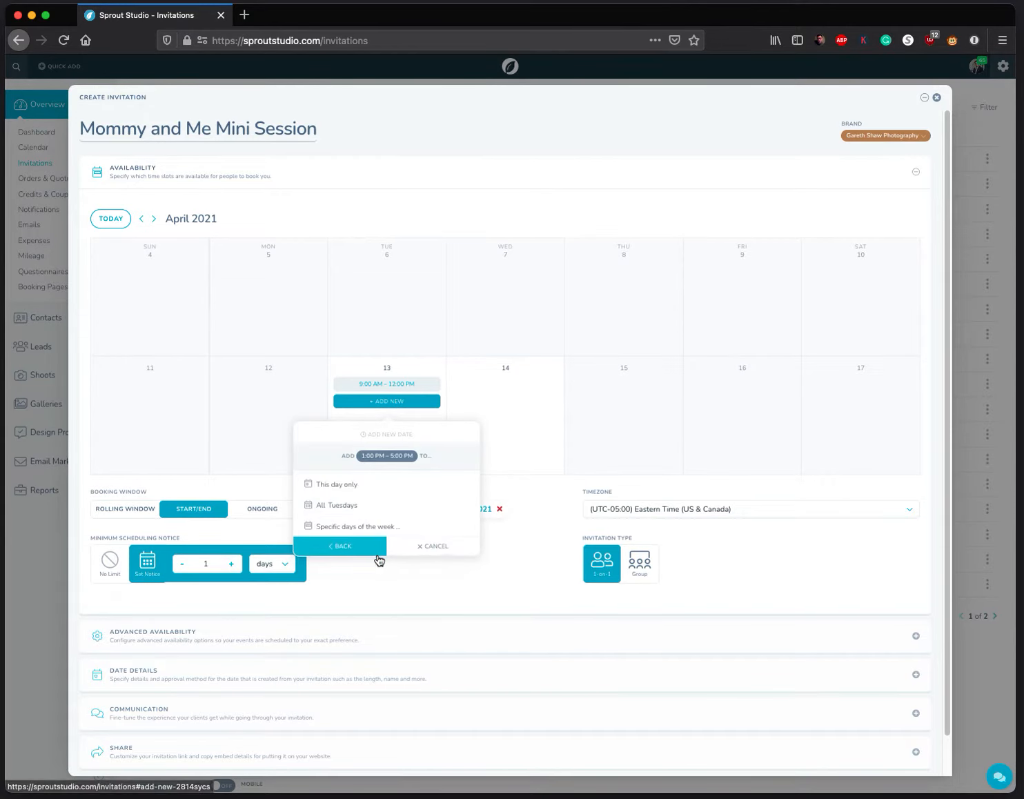
pyautogui.click(356, 492)
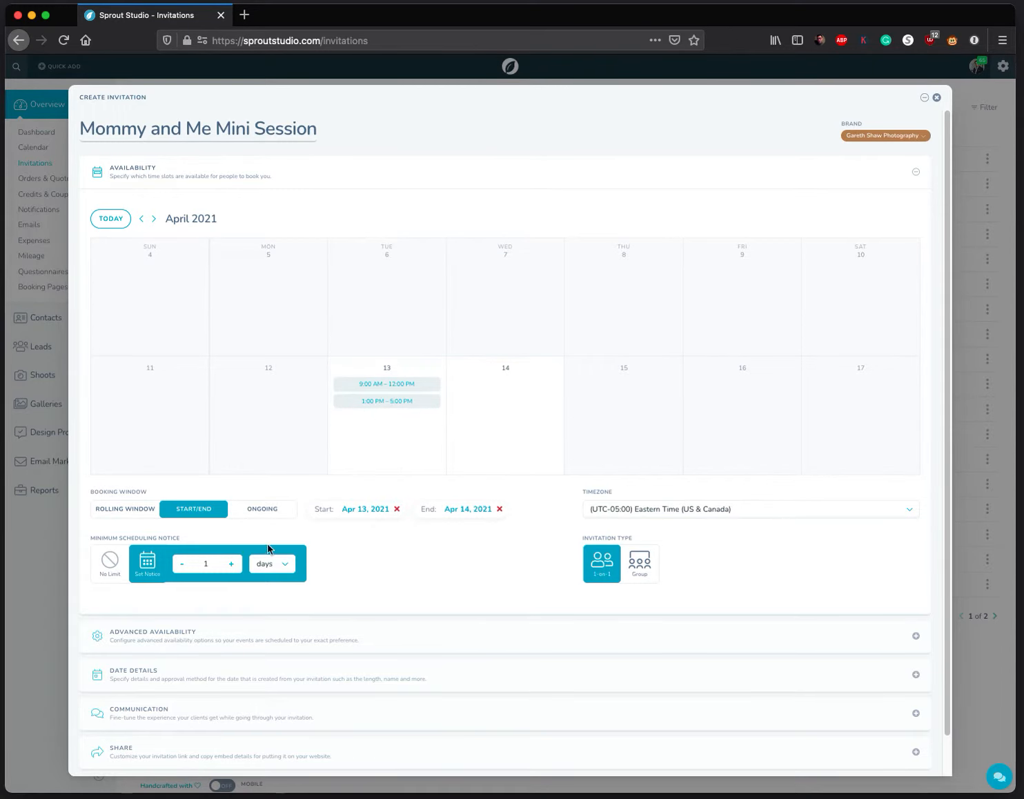
# Step: In the advanced availability settings, set the maximum available per day to 8
pyautogui.click(199, 634)
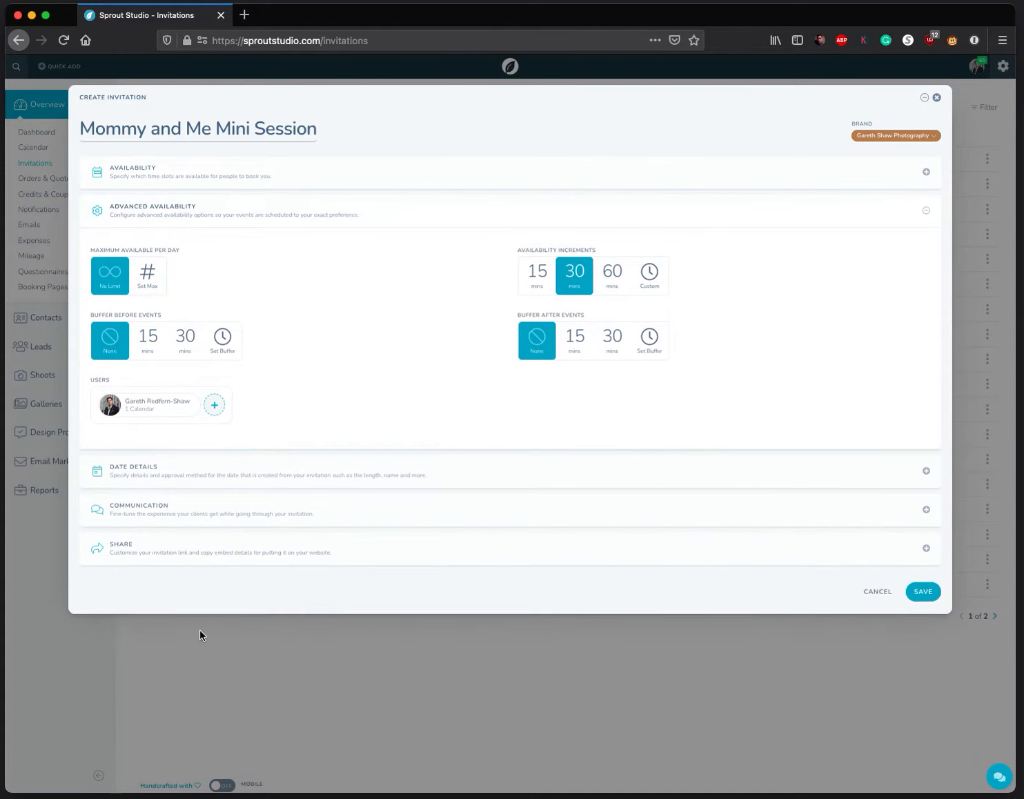
pyautogui.click(149, 276)
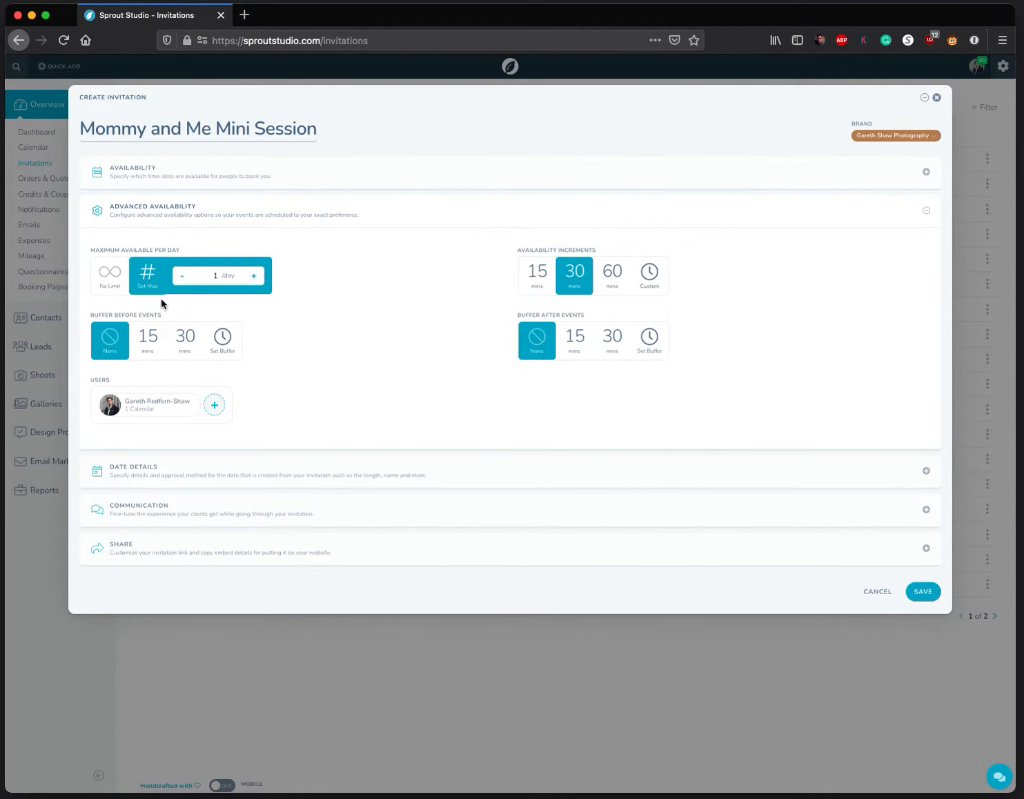
pyautogui.click(245, 276)
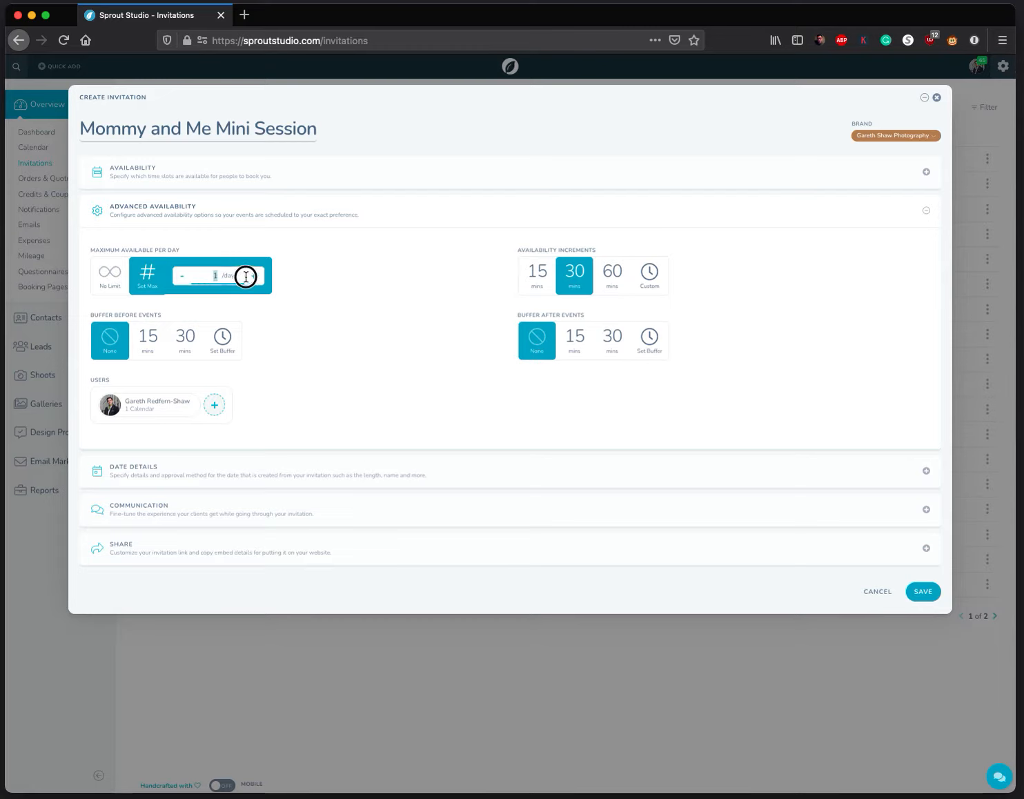
pyautogui.write('8')
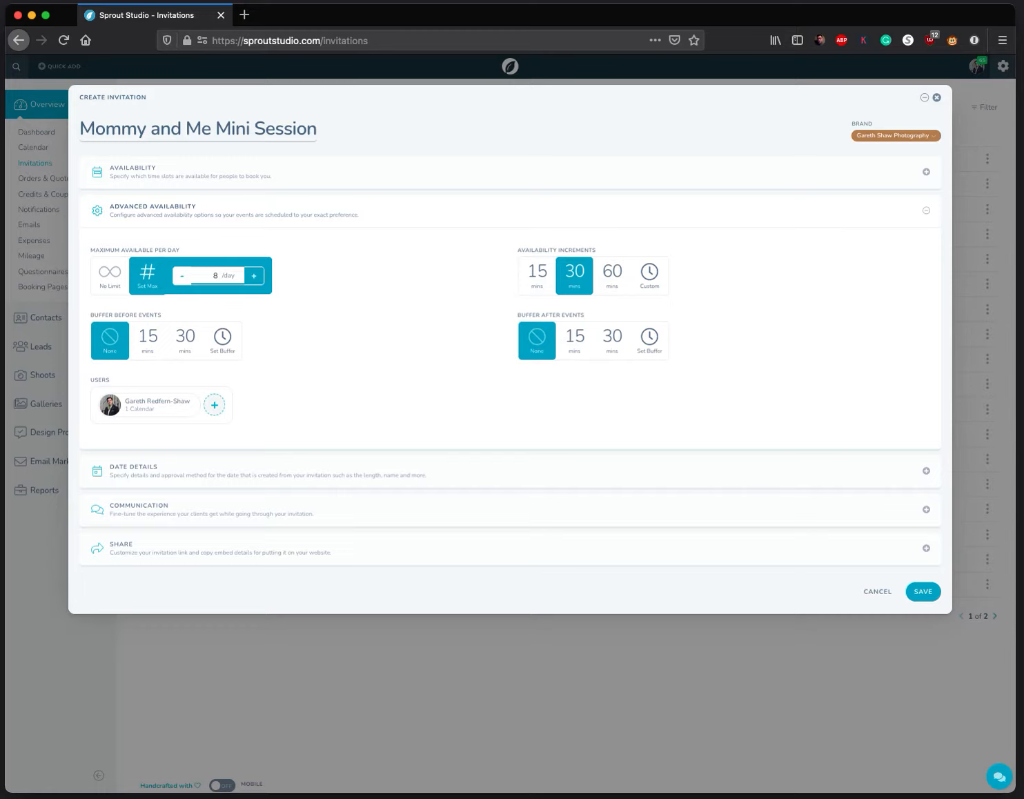
# Step: In the advanced availability settings, raise the maximum available per day to 14
pyautogui.click(279, 168)
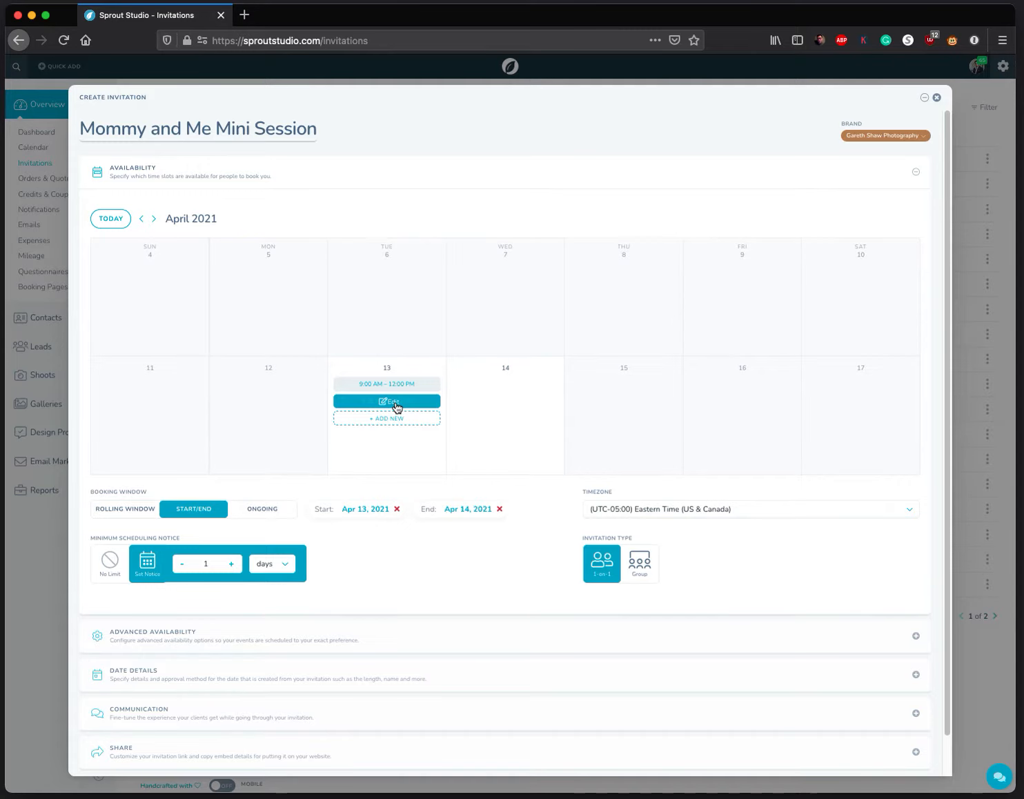
pyautogui.click(393, 632)
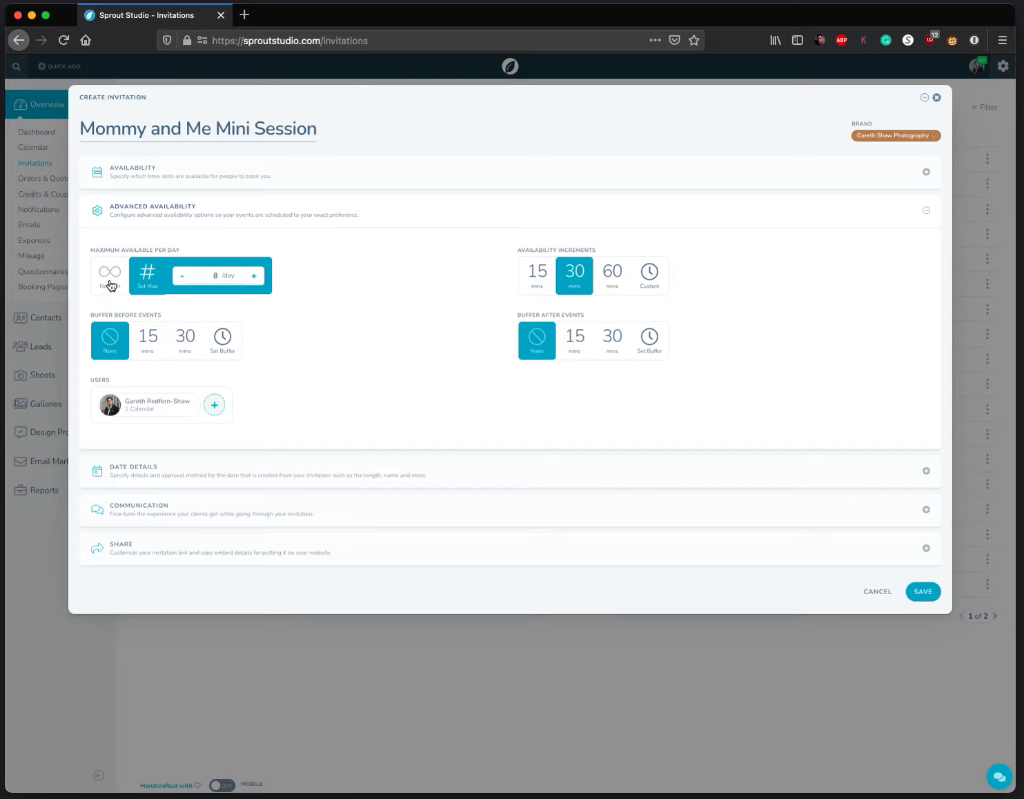
pyautogui.click(181, 275)
pyautogui.doubleClick(215, 276)
pyautogui.write('14')
# Step: Set the invitation's minimum scheduling notice to 7 days in the availability settings
pyautogui.click(295, 176)
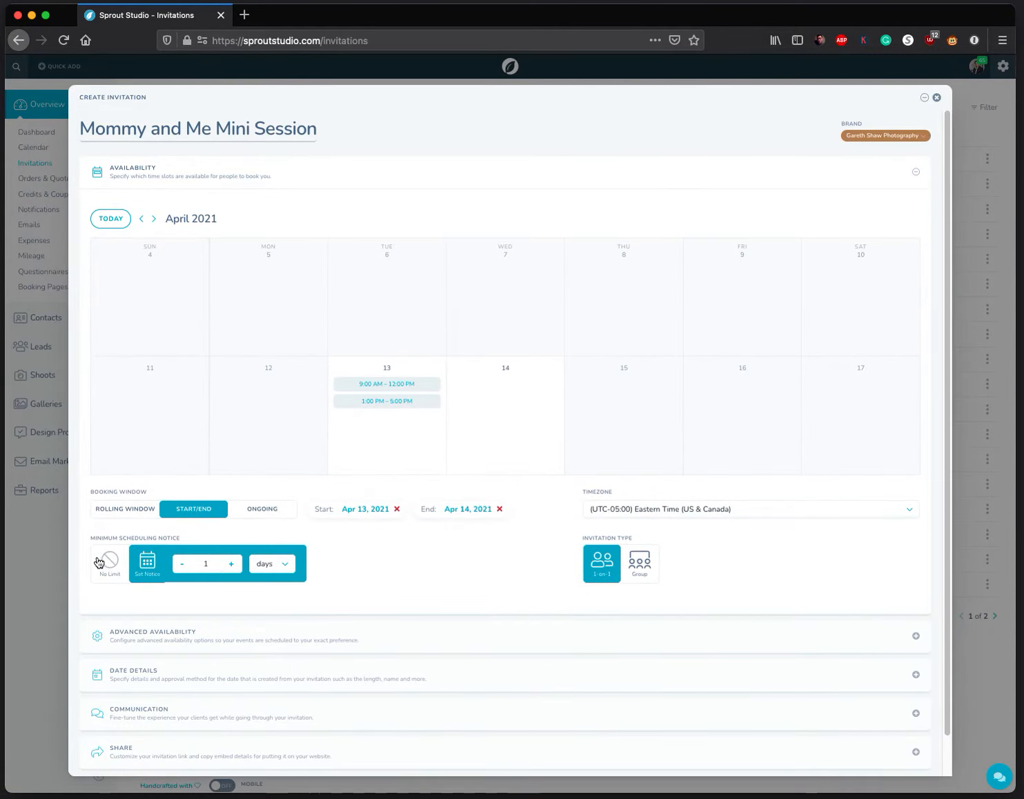
pyautogui.moveTo(100, 543); pyautogui.dragTo(228, 571)
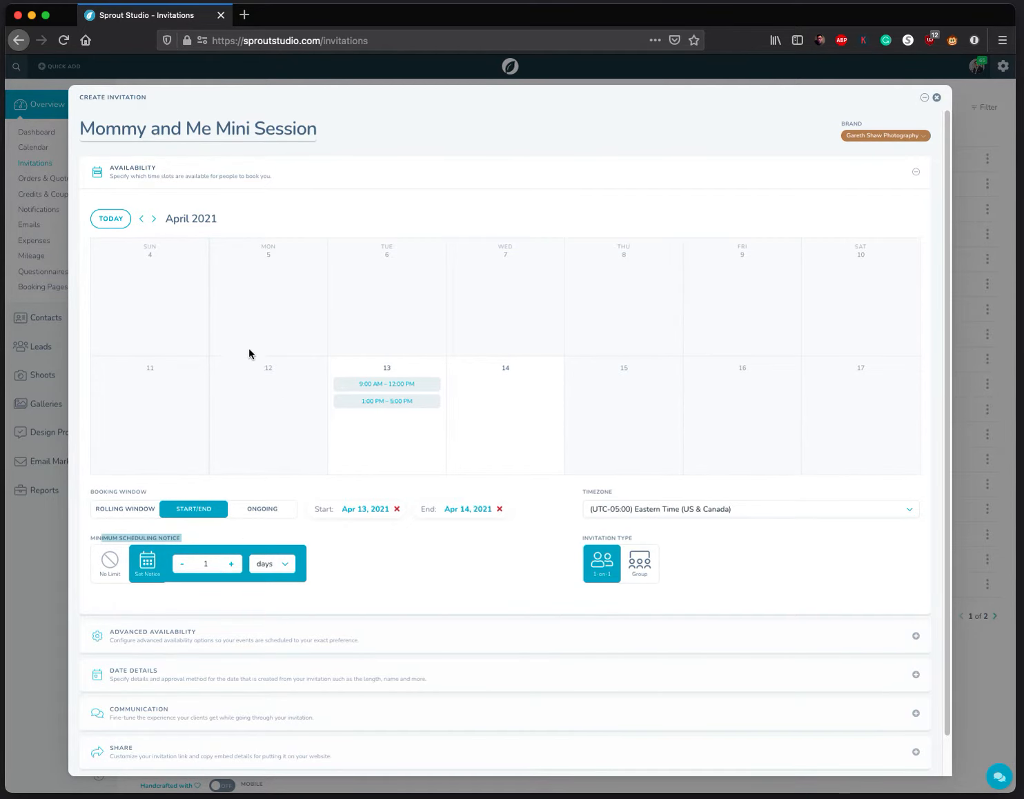
pyautogui.moveTo(364, 404)
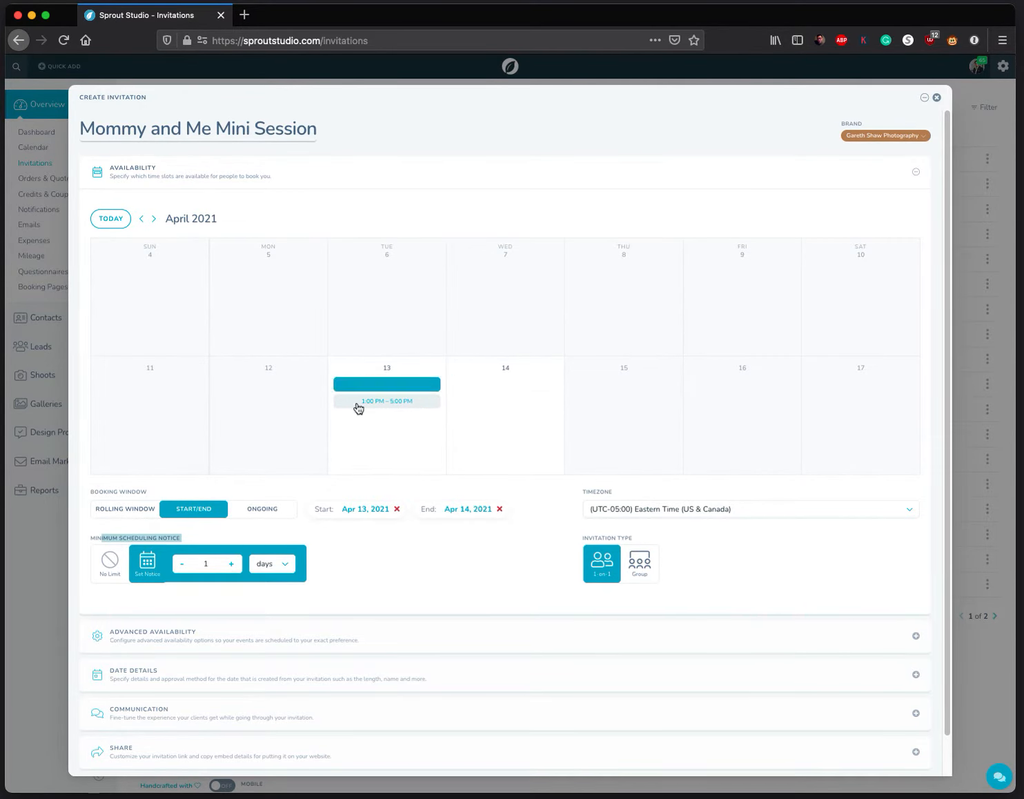
pyautogui.click(191, 566)
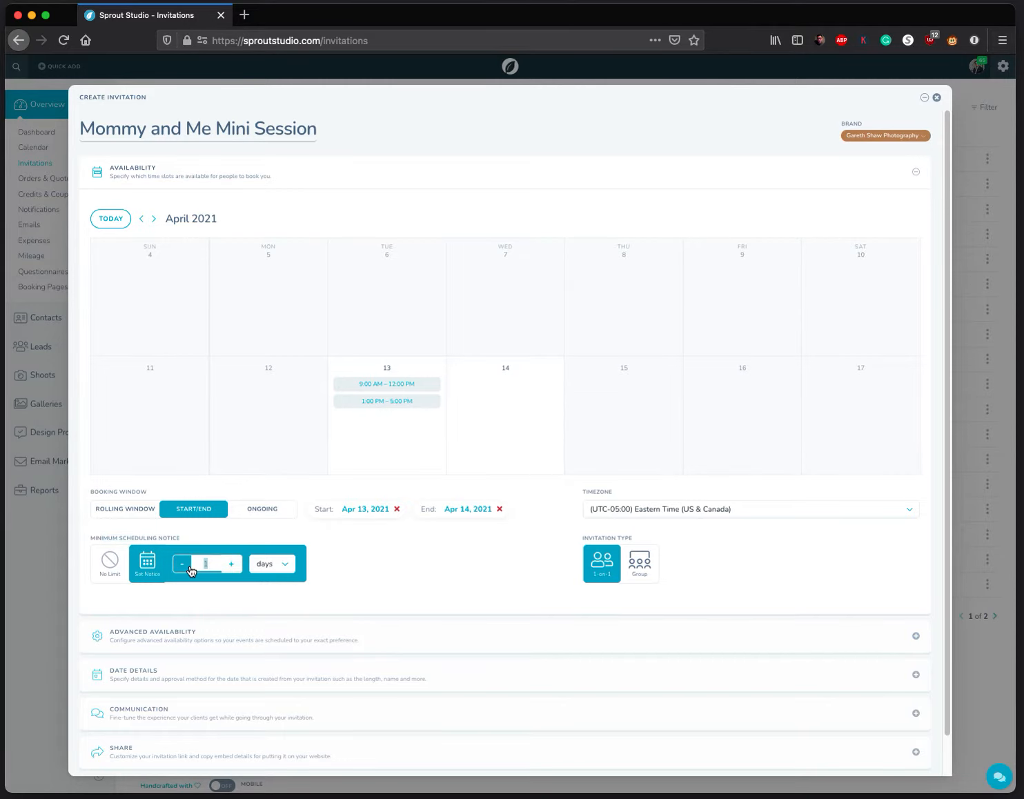
pyautogui.press('BackSpace')
pyautogui.write('7')
pyautogui.click(456, 580)
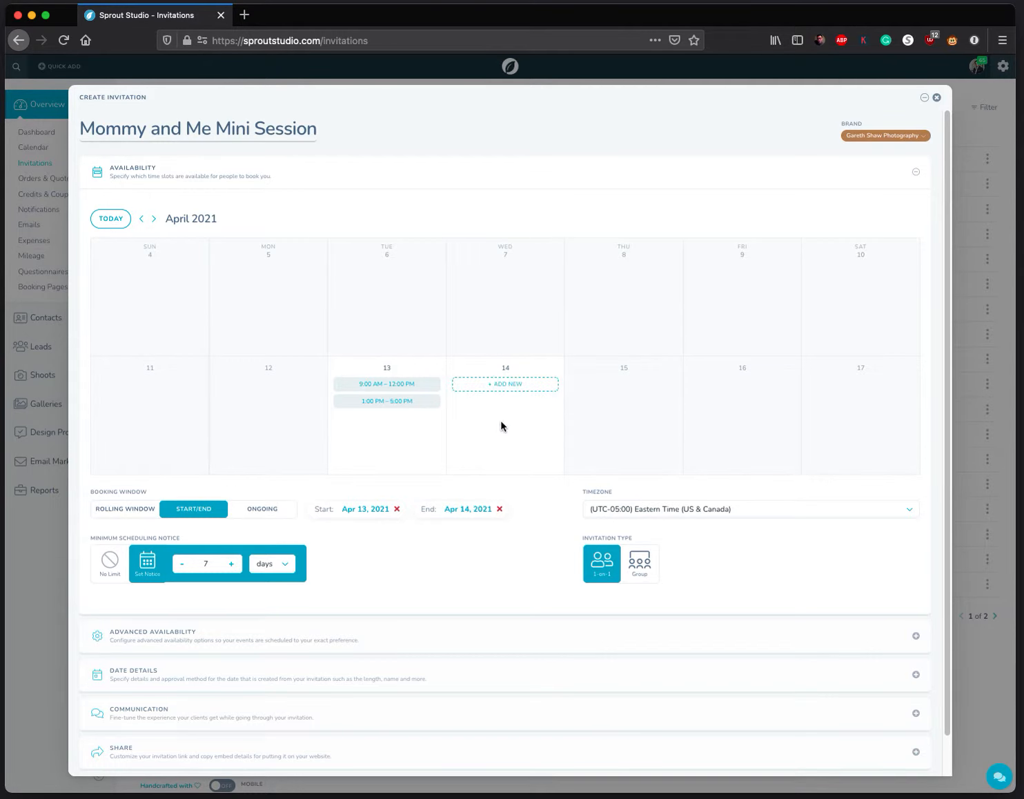
# Step: Add a 9:00 AM – 5:00 PM availability slot on April 14, applied to this day only
pyautogui.click(500, 385)
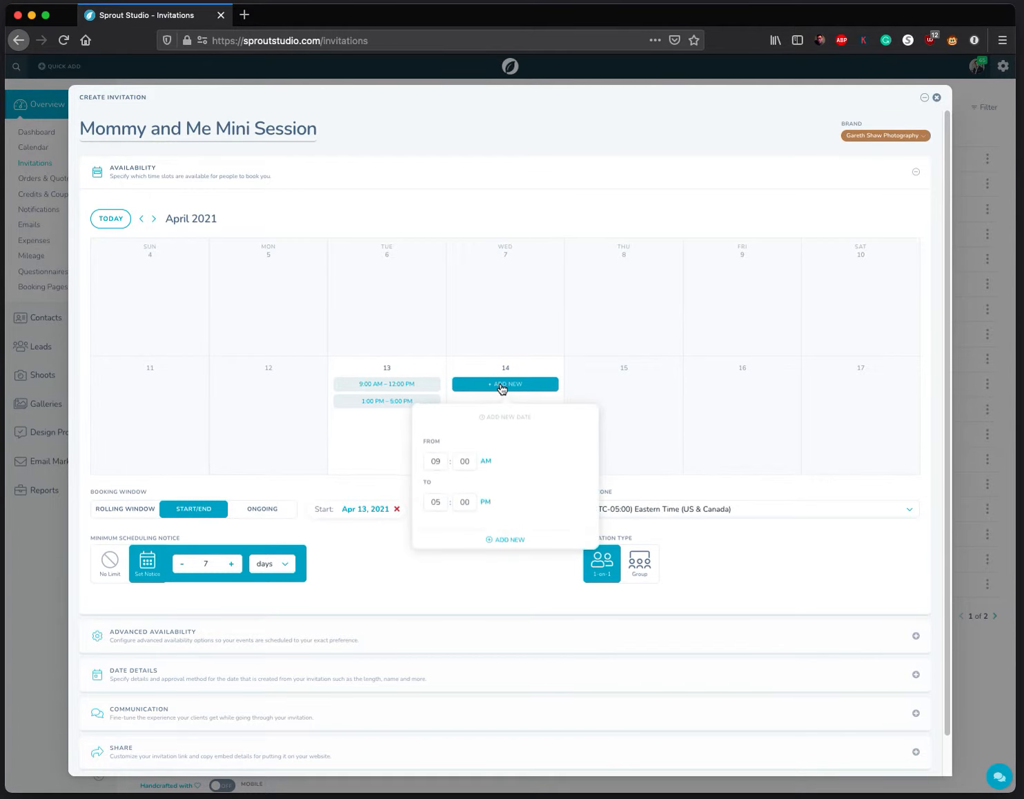
pyautogui.click(511, 540)
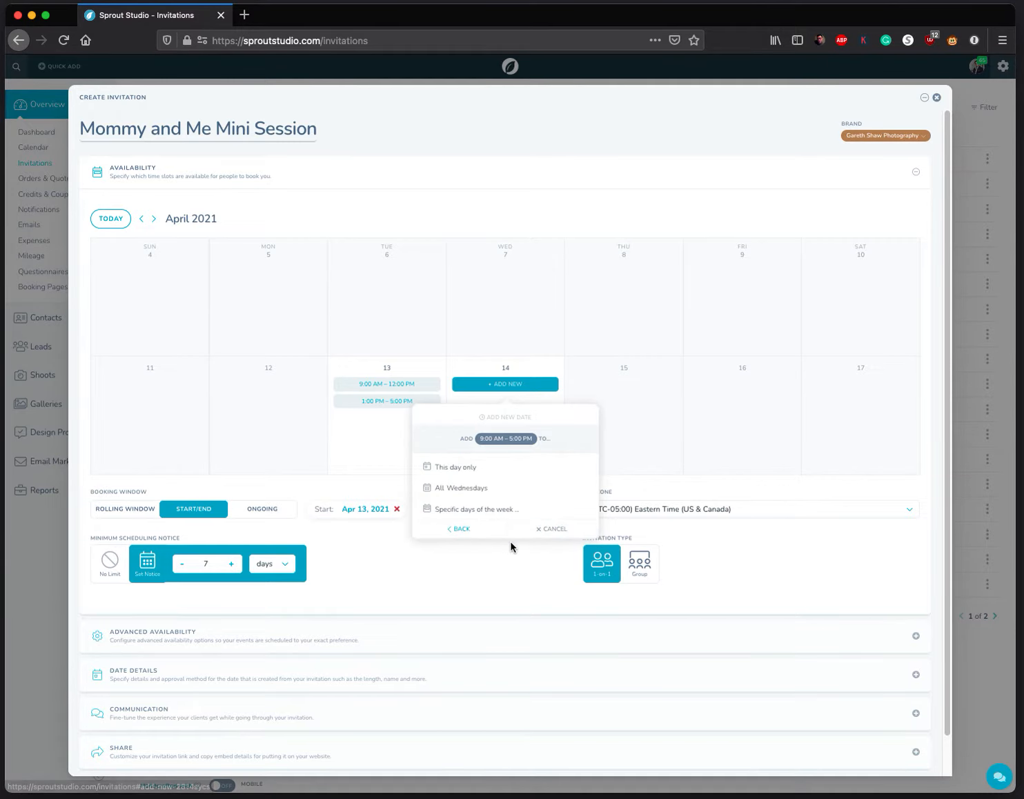
pyautogui.click(485, 469)
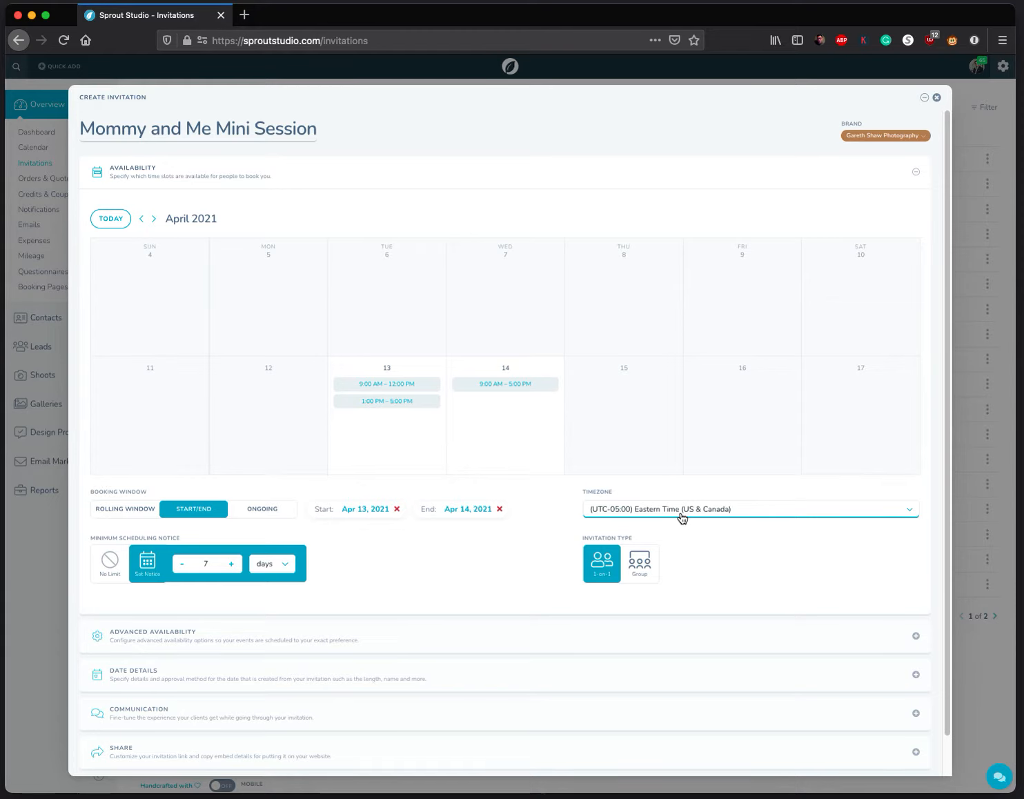
# Step: In the advanced availability settings, keep 30-minute availability increments and set a custom 5-minute buffer after events
pyautogui.click(418, 638)
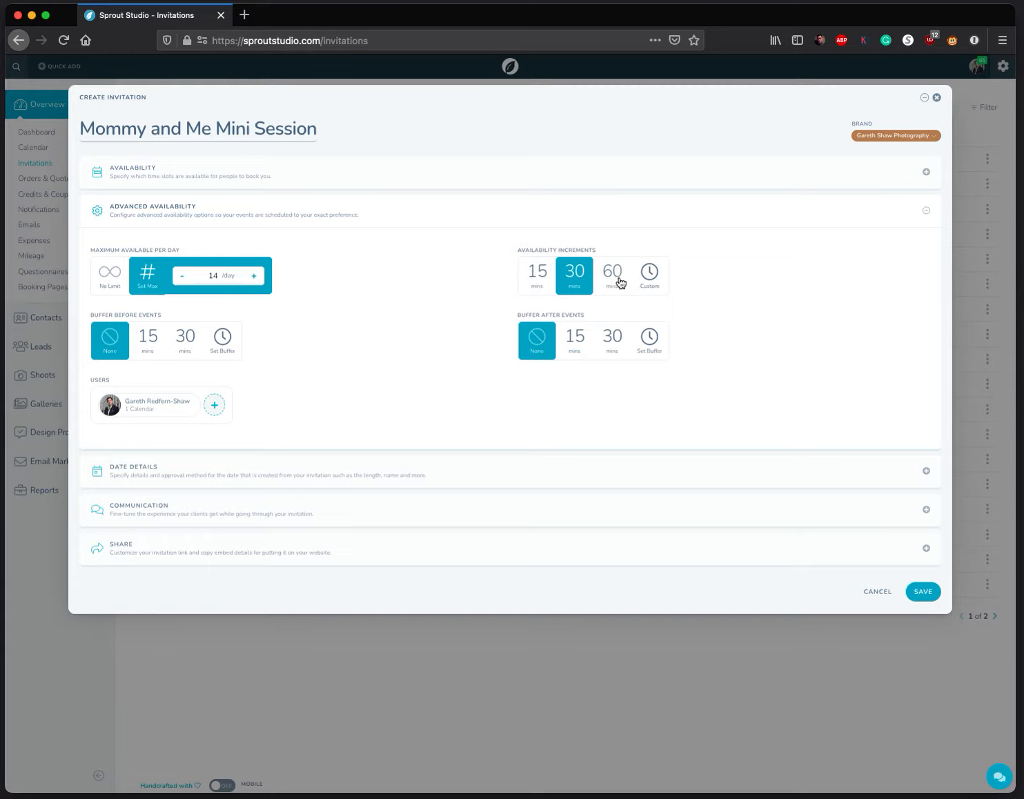
pyautogui.click(648, 276)
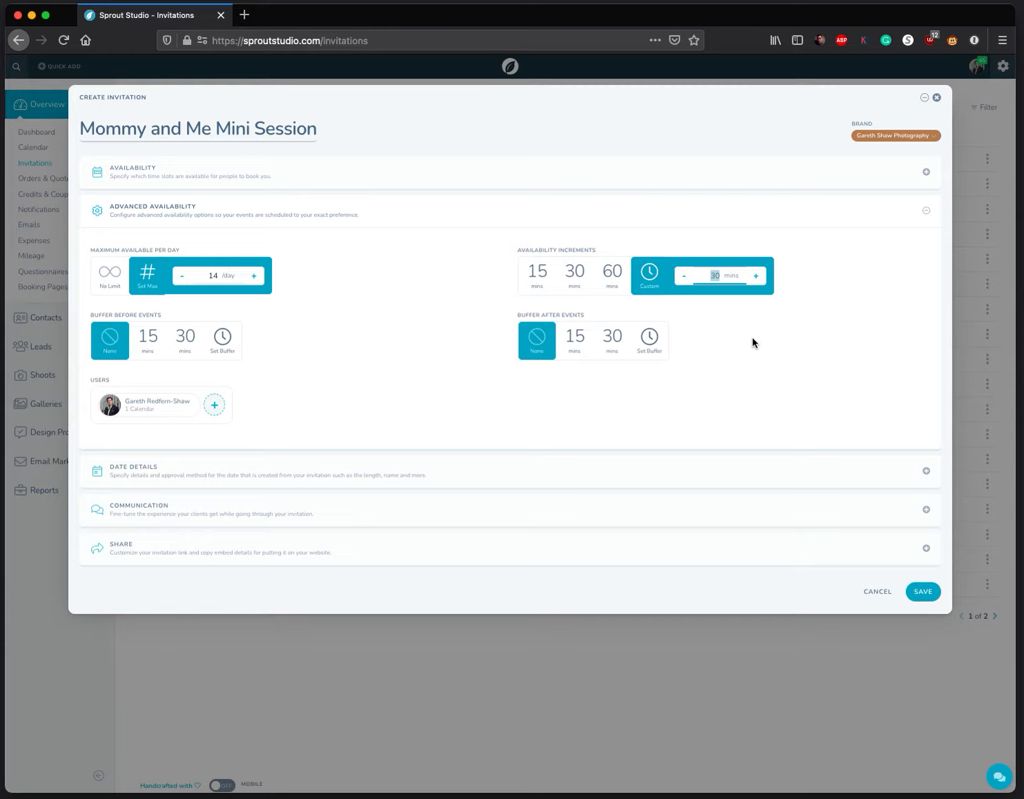
pyautogui.click(580, 278)
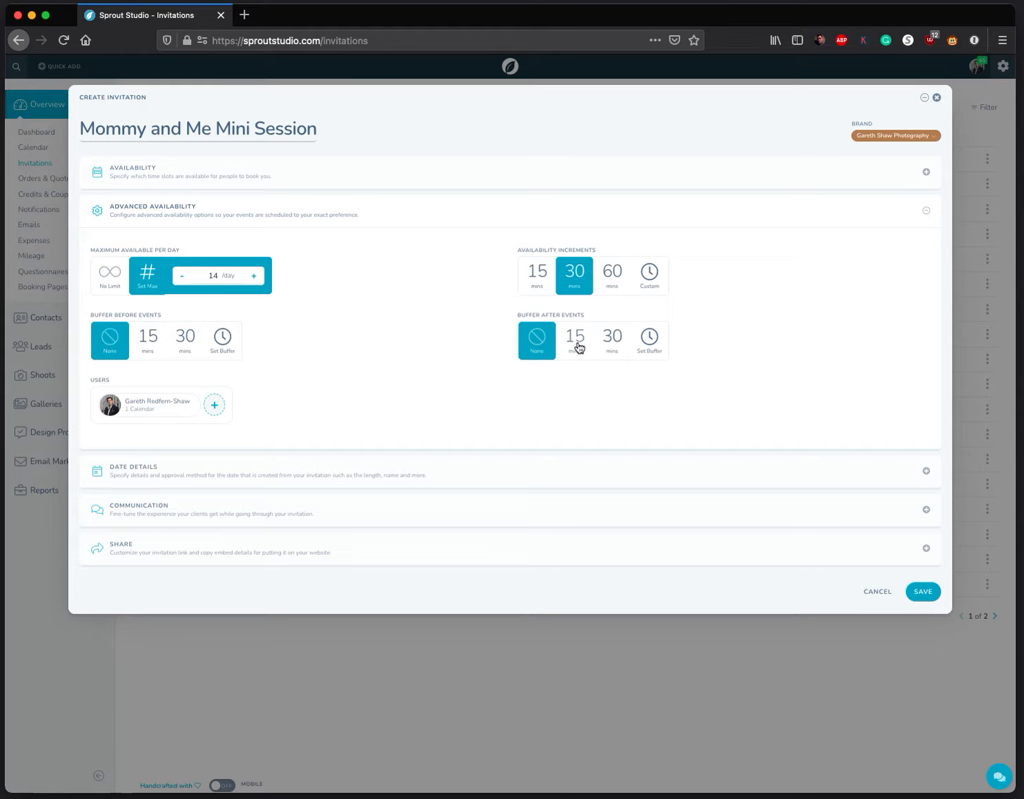
pyautogui.click(655, 345)
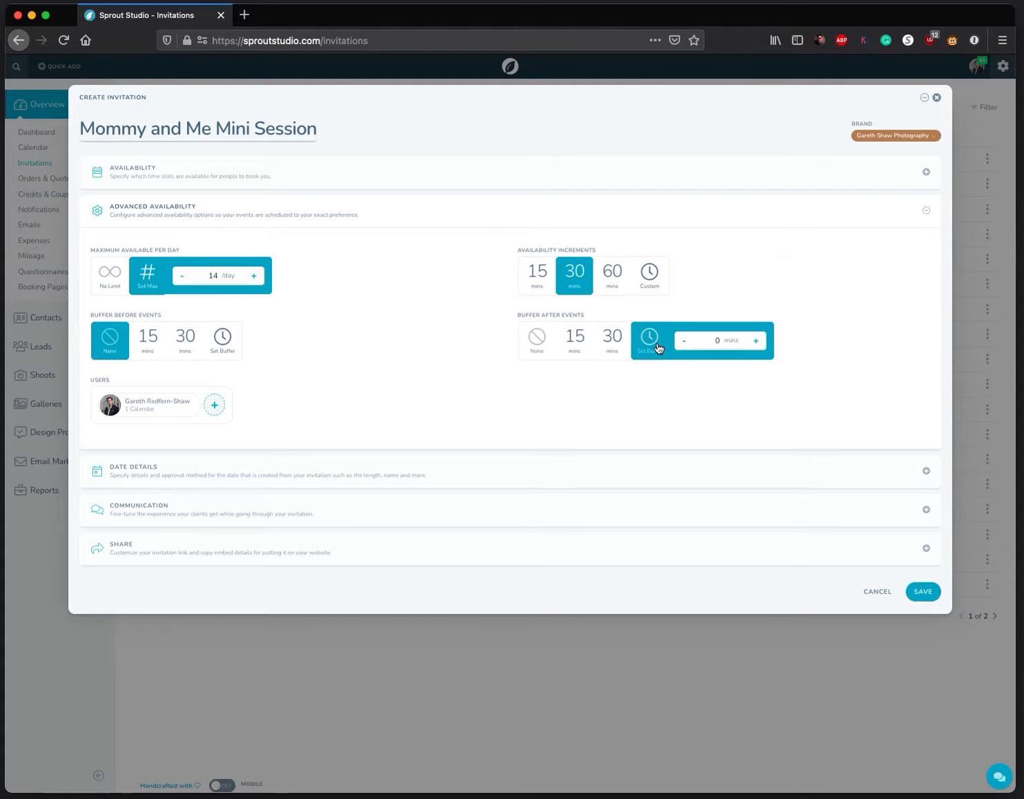
pyautogui.click(704, 342)
pyautogui.write('5')
# Step: In the date details, set the custom date length to 25 minutes
pyautogui.click(497, 485)
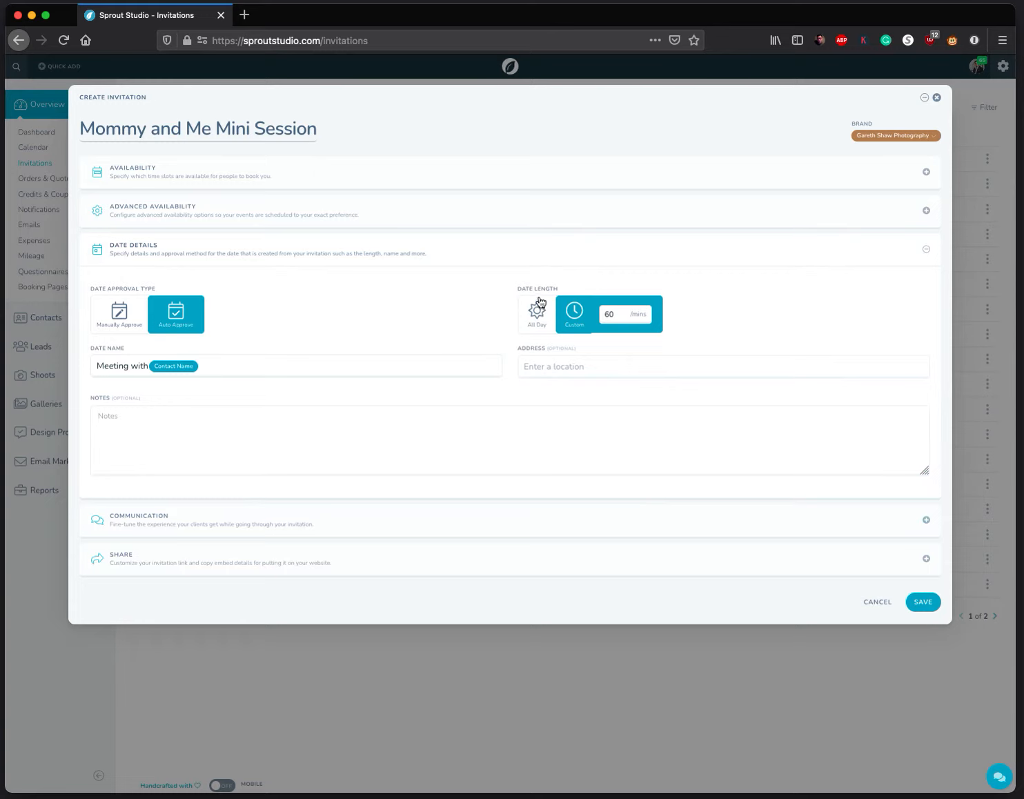
pyautogui.moveTo(535, 309); pyautogui.dragTo(547, 290)
pyautogui.doubleClick(606, 314)
pyautogui.write('25')
# Step: In the advanced availability settings, set a custom 5-minute buffer before events and no buffer after events
pyautogui.click(612, 226)
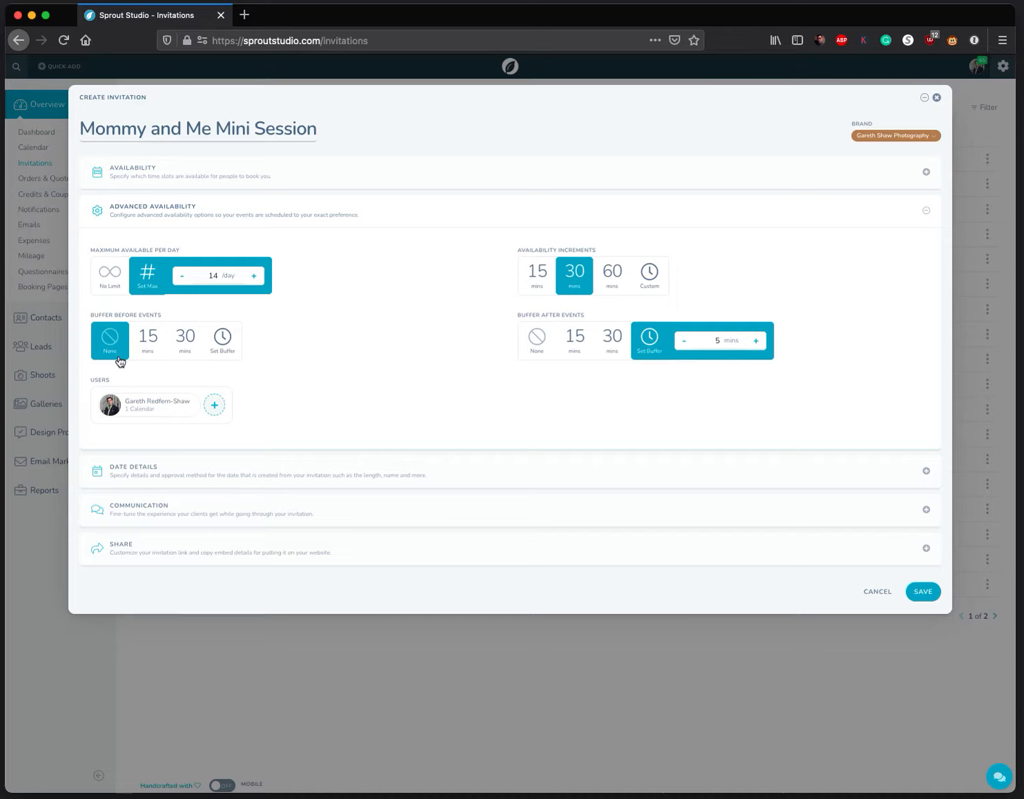
pyautogui.click(719, 340)
pyautogui.click(204, 273)
pyautogui.click(221, 340)
pyautogui.click(307, 347)
pyautogui.write('5')
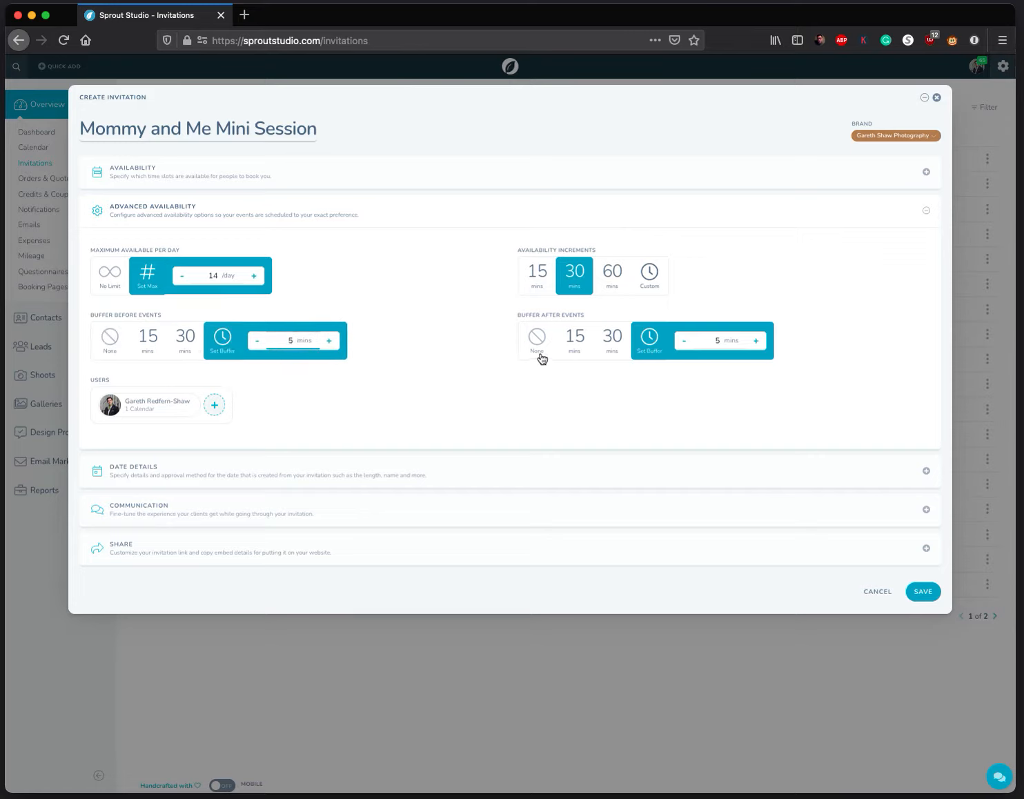
pyautogui.click(539, 351)
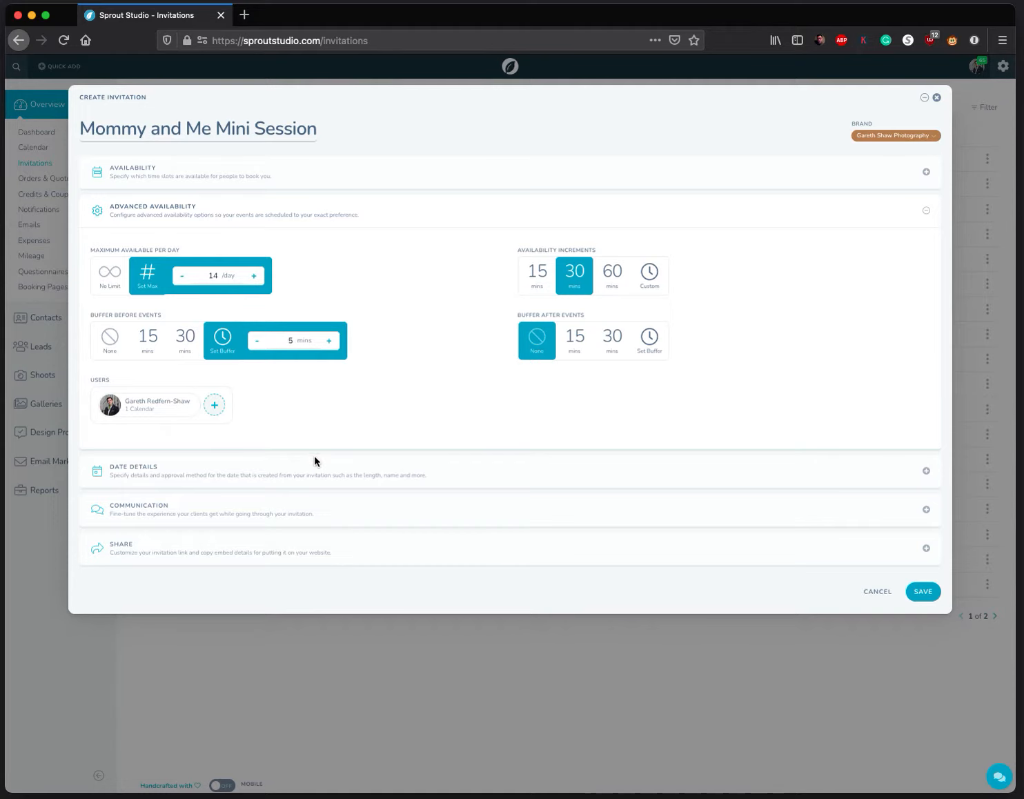
# Step: Set the buffer before events to None and the custom buffer after events to 5 minutes
pyautogui.click(362, 470)
pyautogui.click(382, 220)
pyautogui.click(116, 345)
pyautogui.click(643, 345)
pyautogui.click(714, 340)
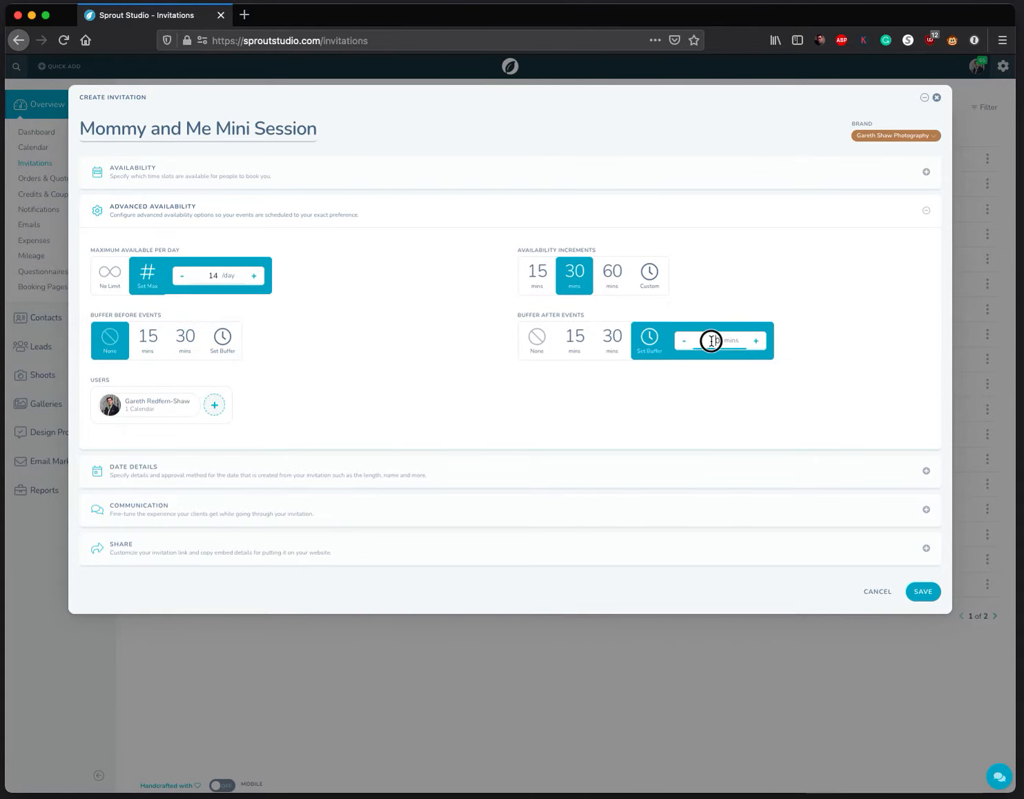
pyautogui.click(755, 339)
pyautogui.click(489, 374)
# Step: Add Calendar Scheduler as a second user of the invitation and view which of its calendars are being checked
pyautogui.click(138, 407)
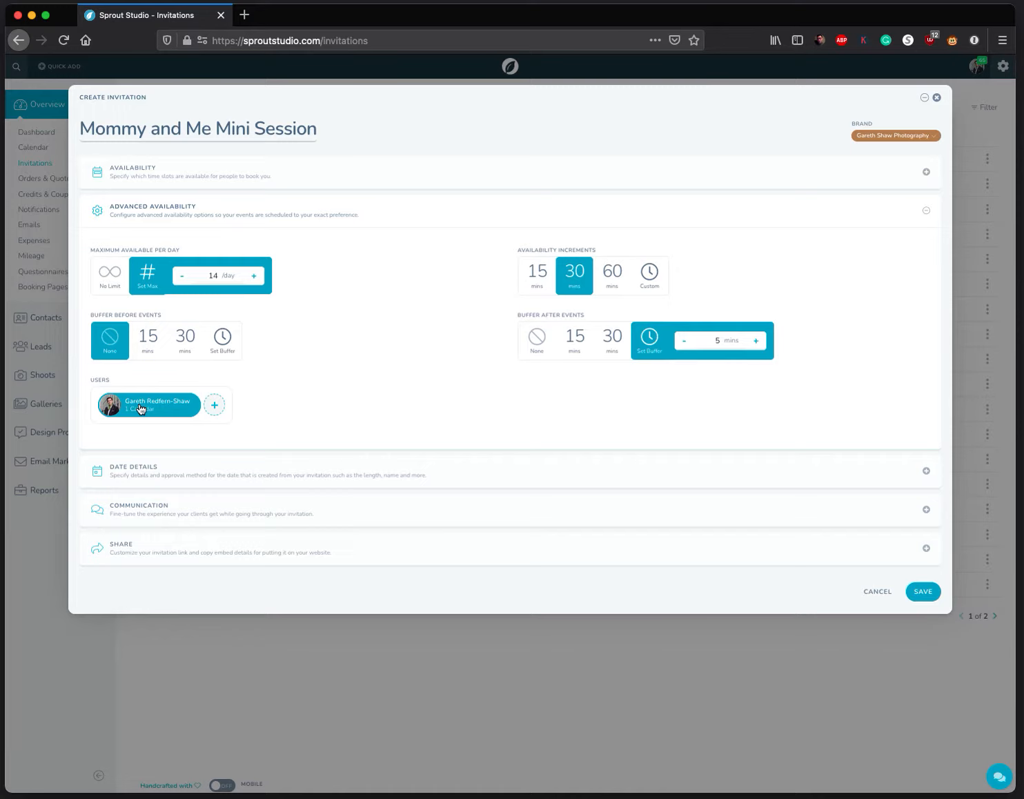
pyautogui.click(214, 405)
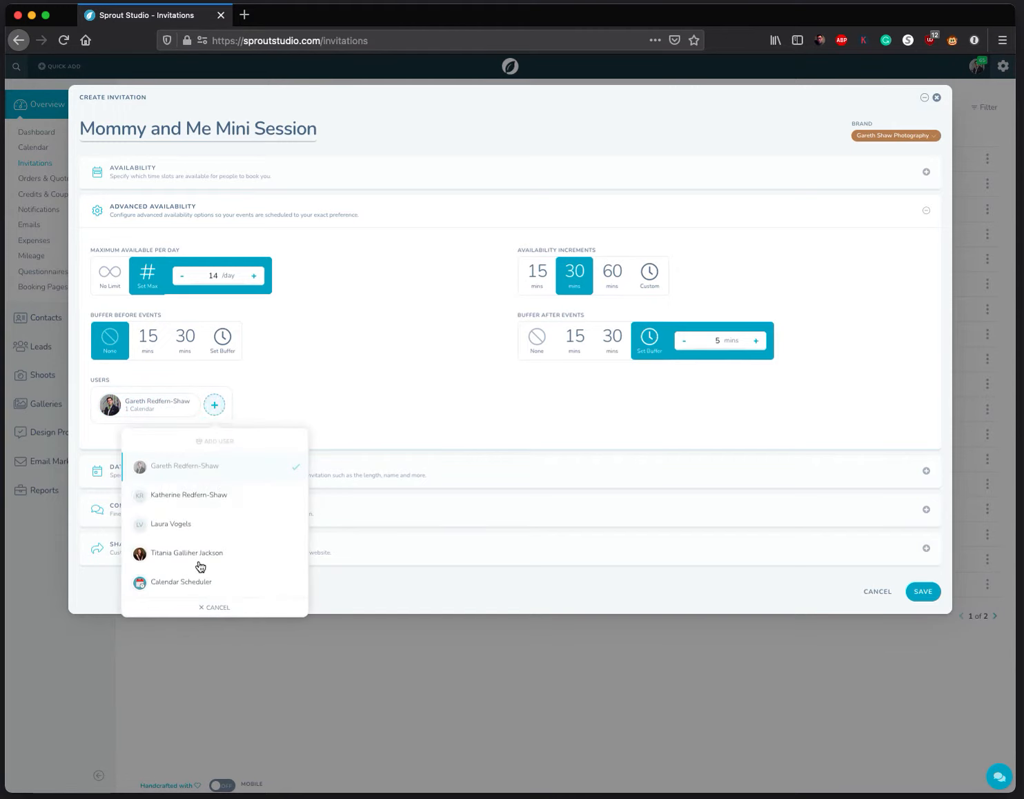
pyautogui.click(173, 583)
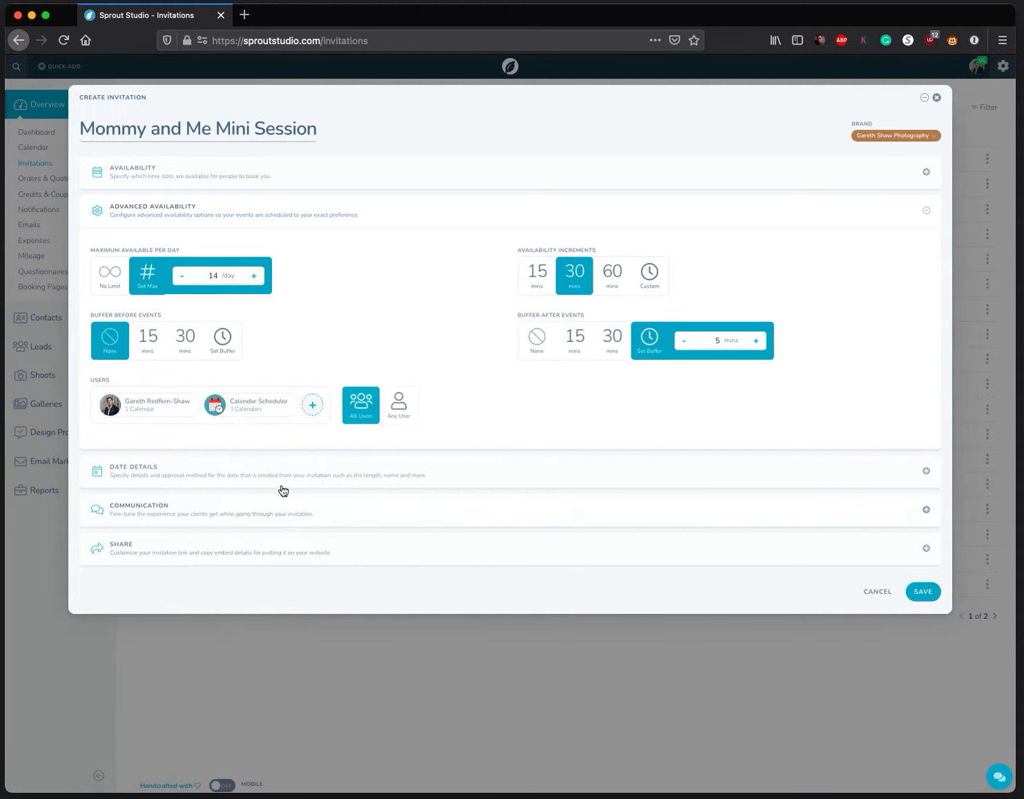
pyautogui.click(242, 416)
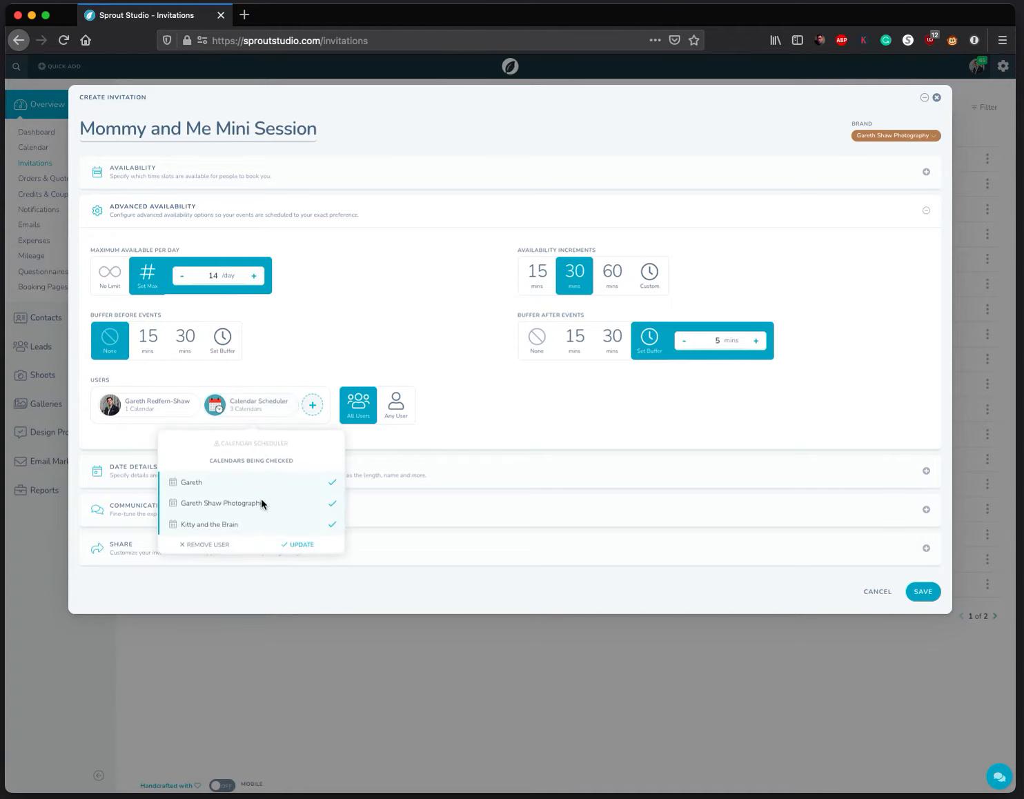
pyautogui.click(455, 408)
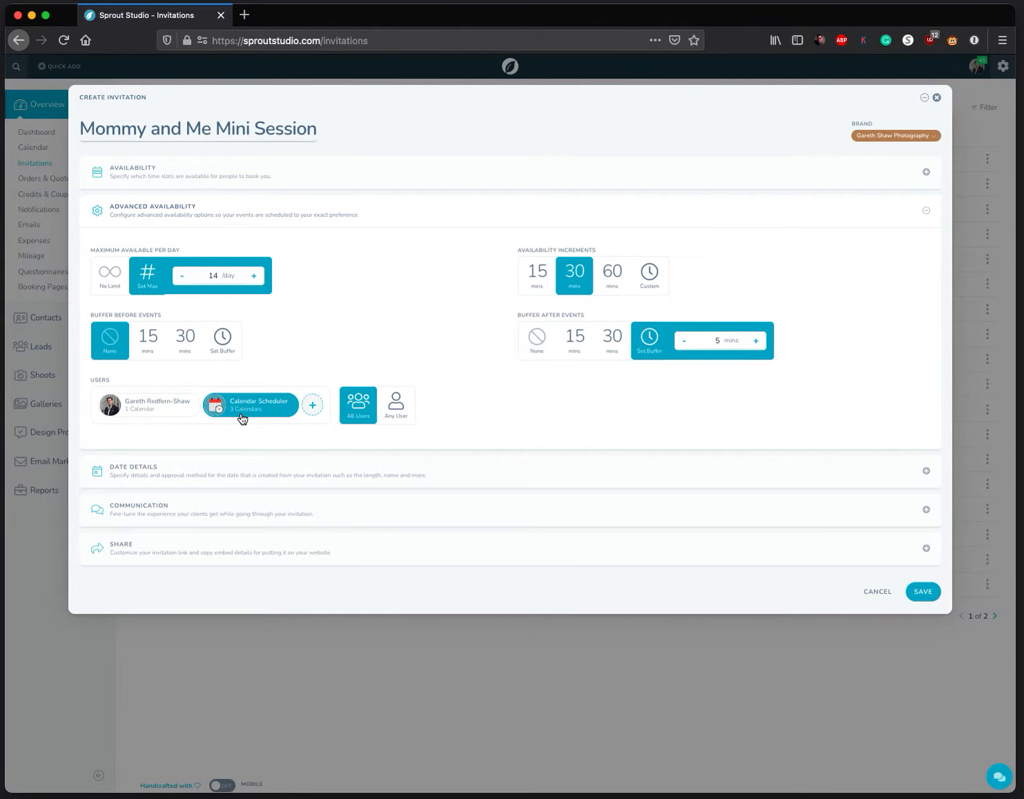
# Step: In the date details, keep Auto Approve as the approval type and replace "Meeting" in the date name with "Momm and Me Mini Session"
pyautogui.click(345, 489)
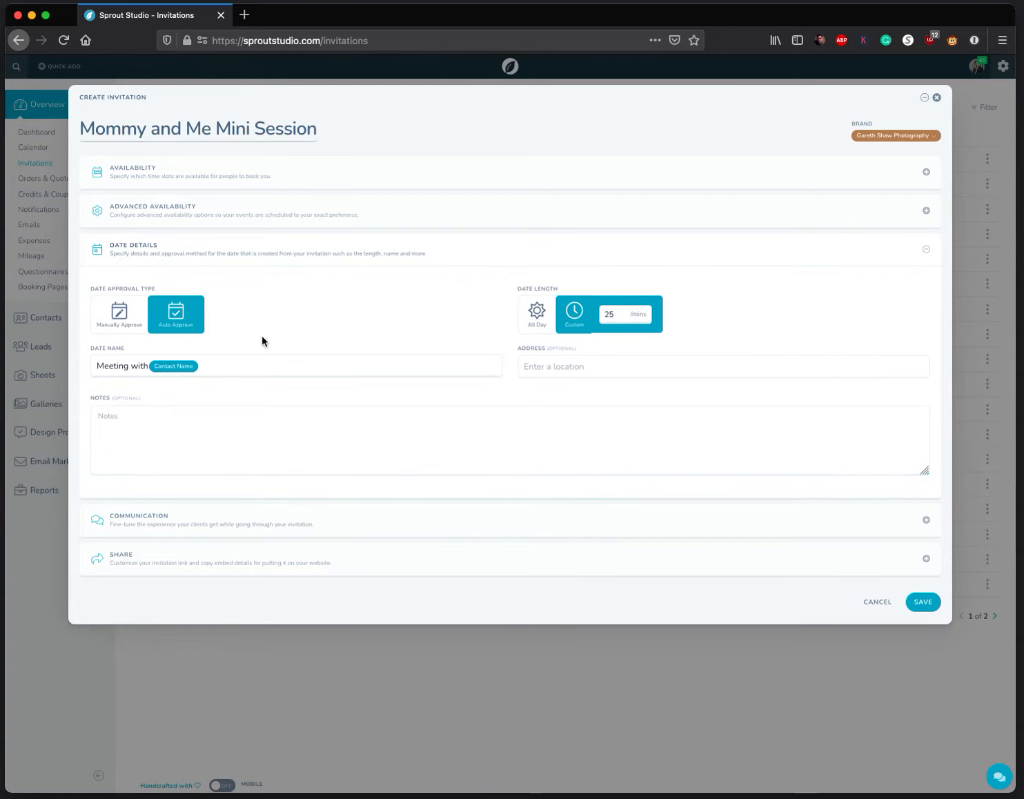
pyautogui.click(118, 314)
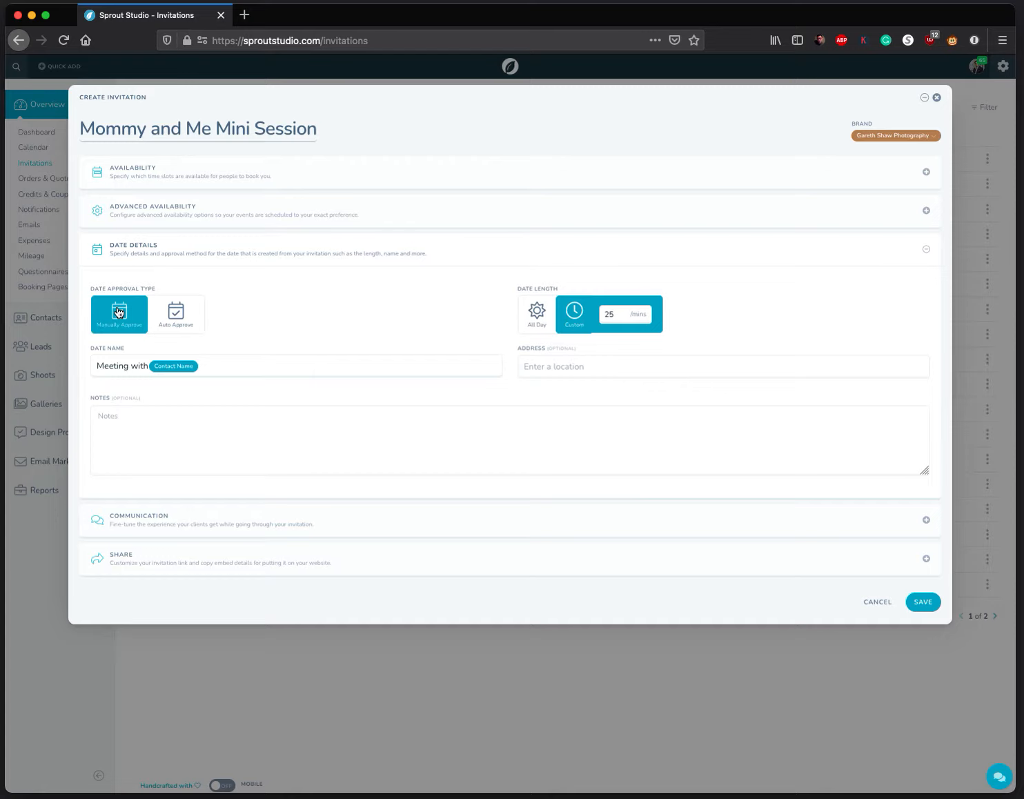
pyautogui.click(180, 316)
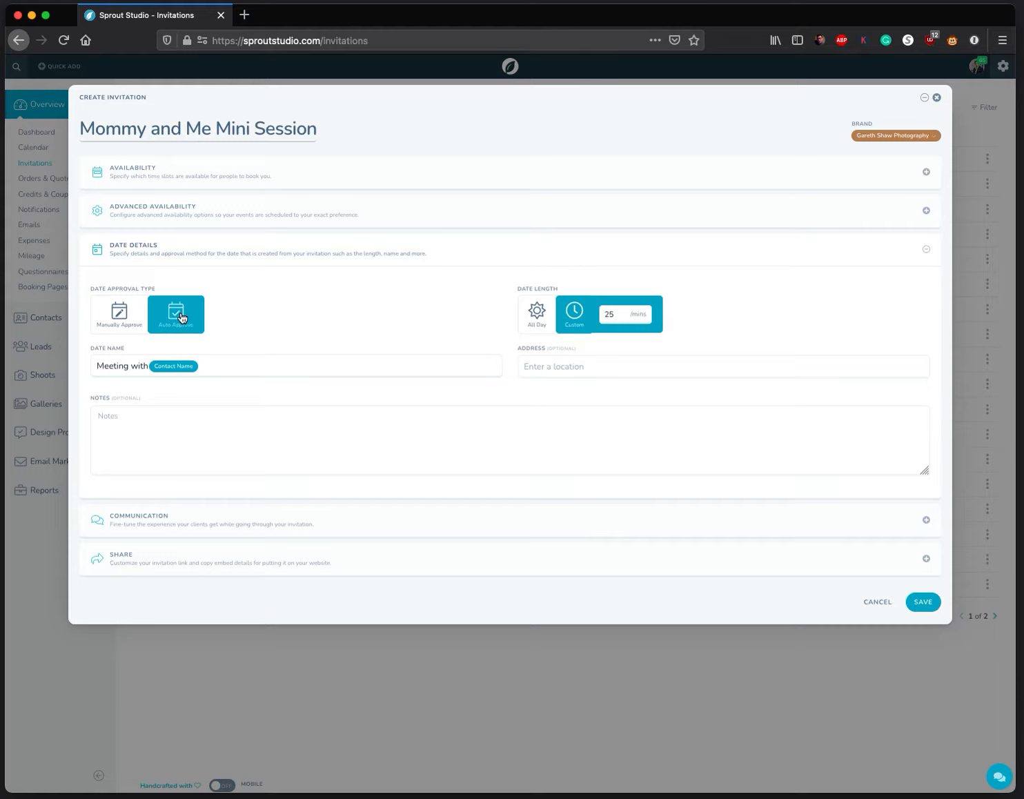
pyautogui.click(116, 366)
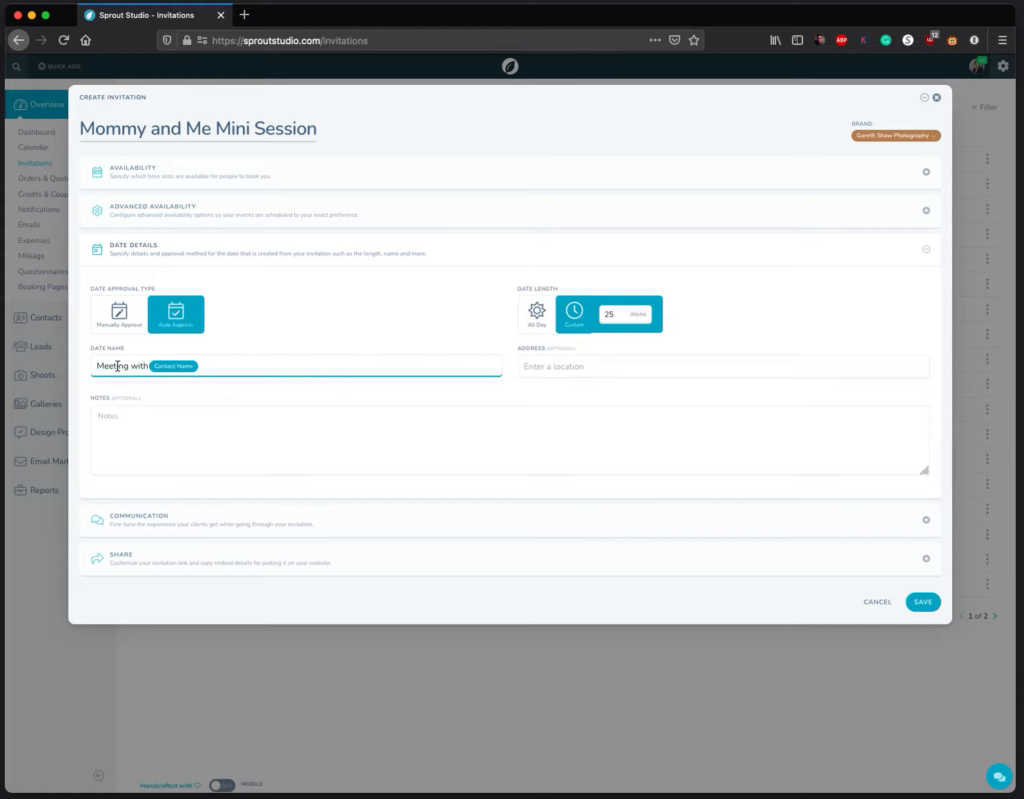
pyautogui.doubleClick(116, 367)
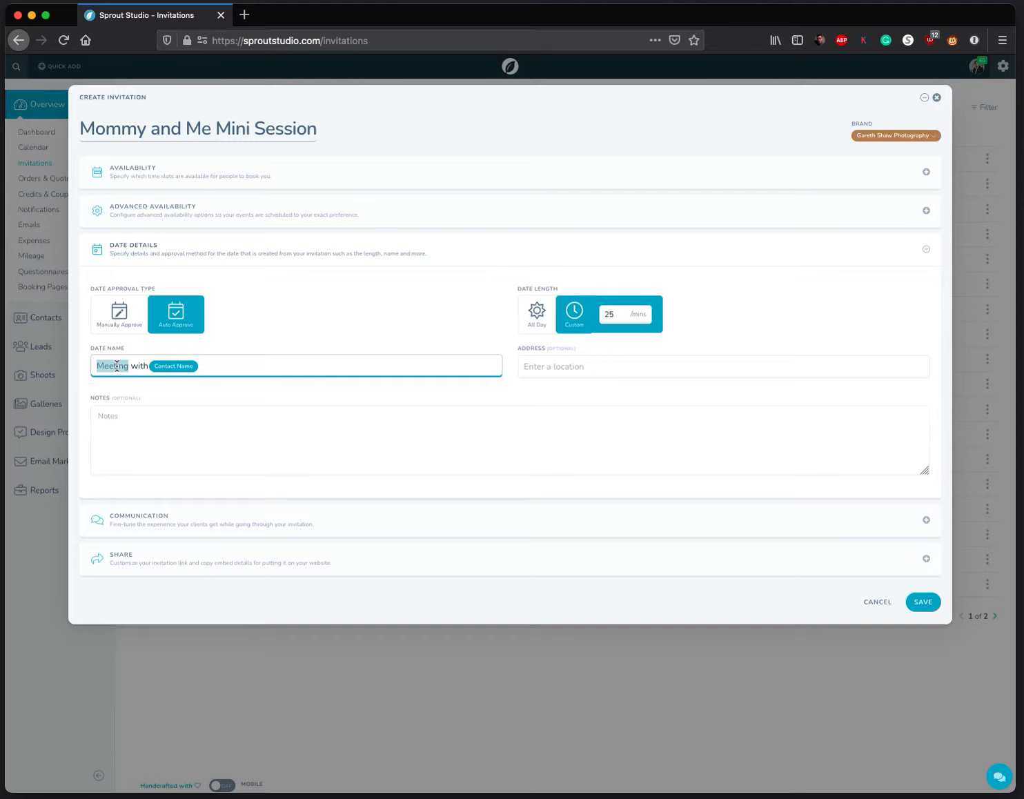
pyautogui.write('Mo')
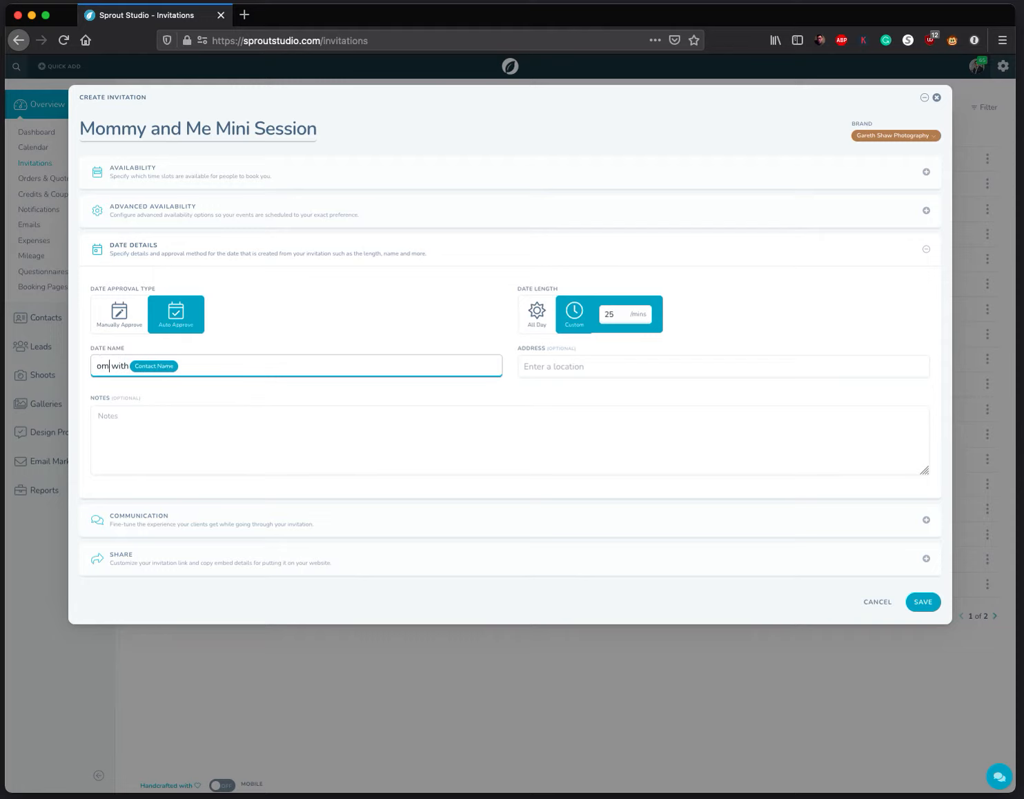
pyautogui.write('mm and Me Mini Session')
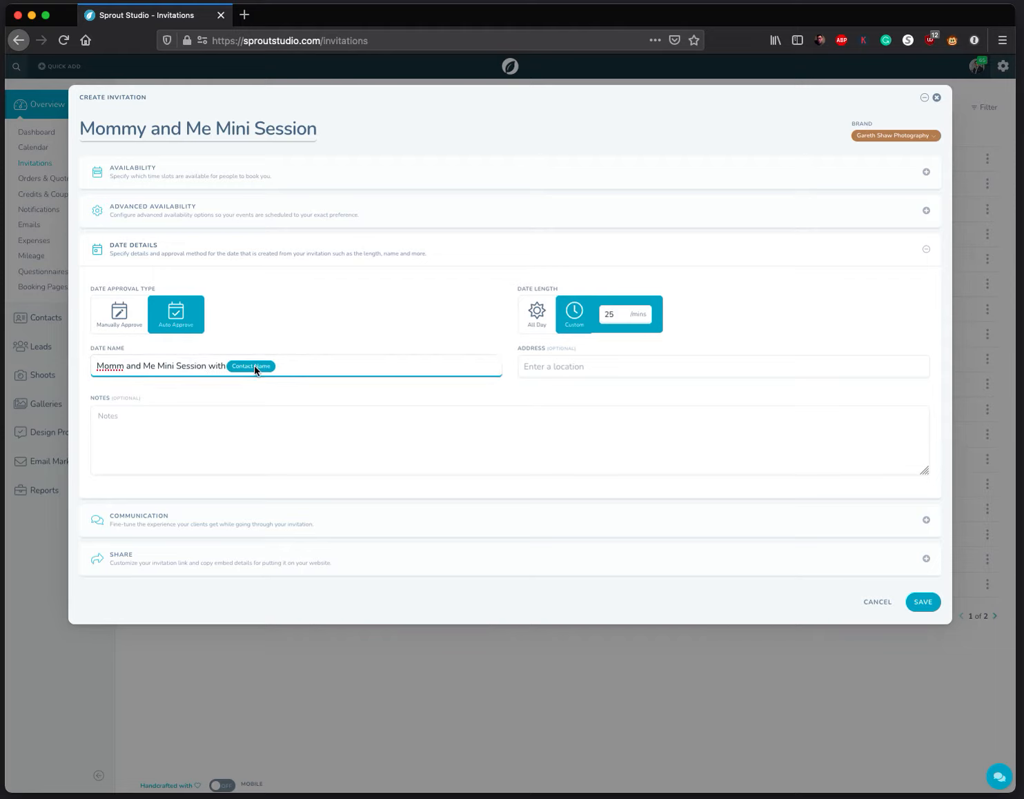
pyautogui.click(268, 433)
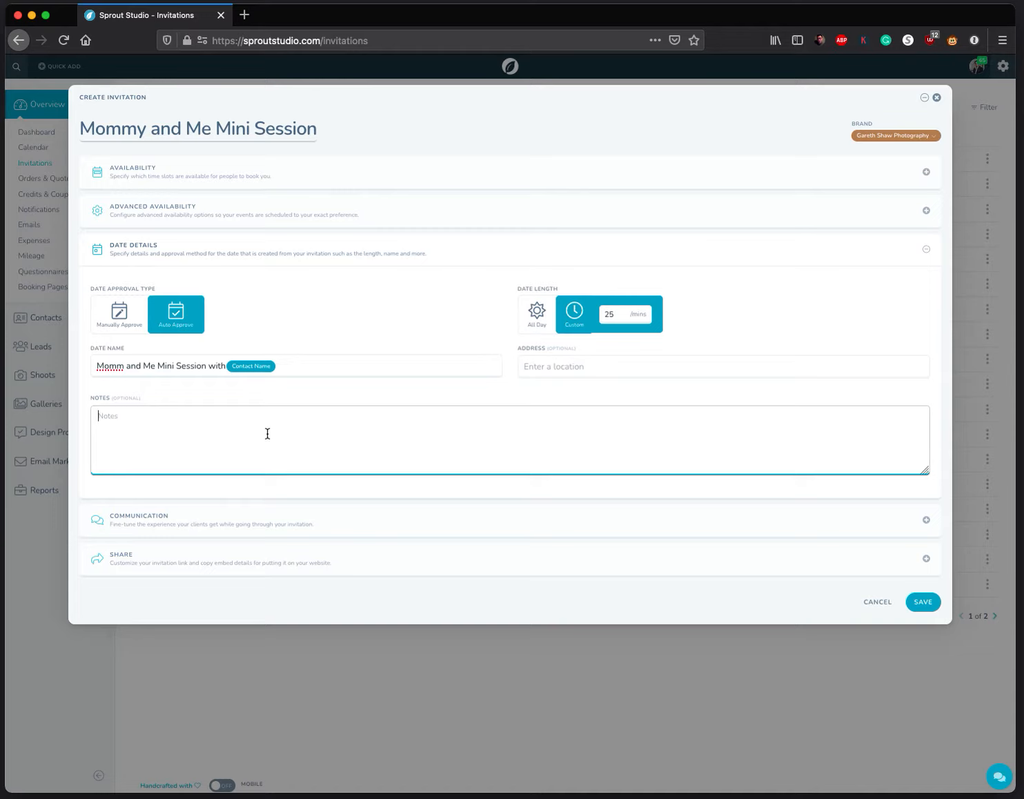
pyautogui.write('Zomo')
pyautogui.press('super+BackSpace')
# Step: Set the date's address by searching for "gareth shaw photo" and choosing the suggested US location of Gareth Shaw Photography
pyautogui.click(531, 367)
pyautogui.write('gare')
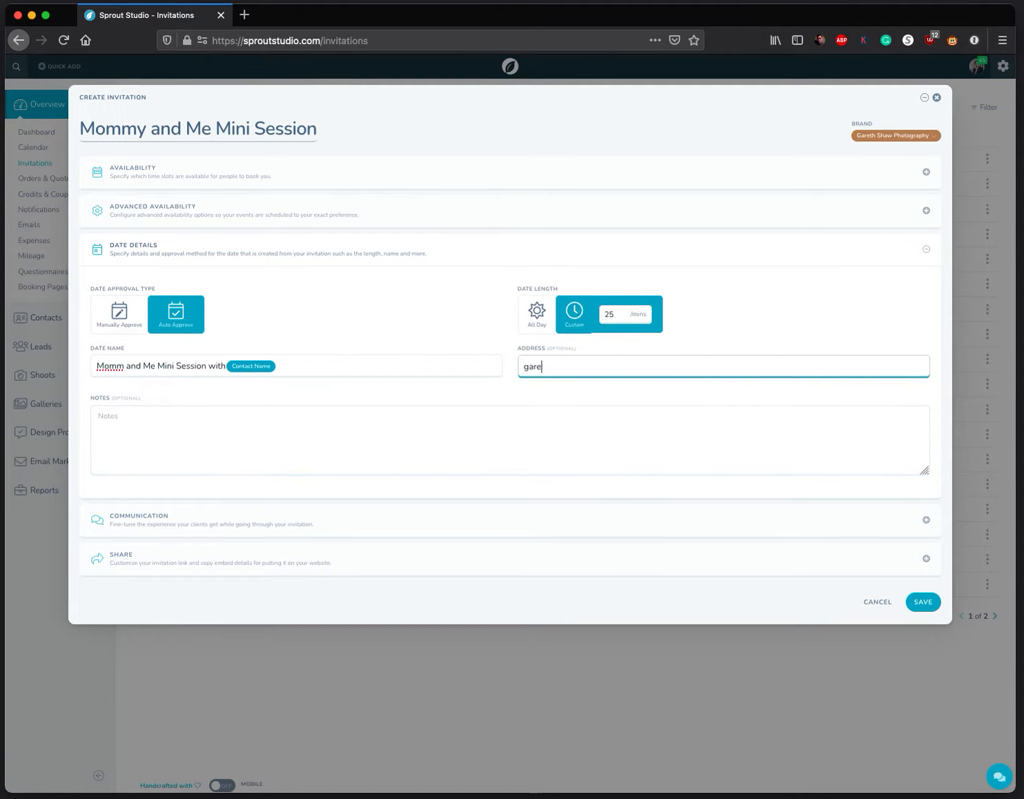
pyautogui.write('th shaw photo')
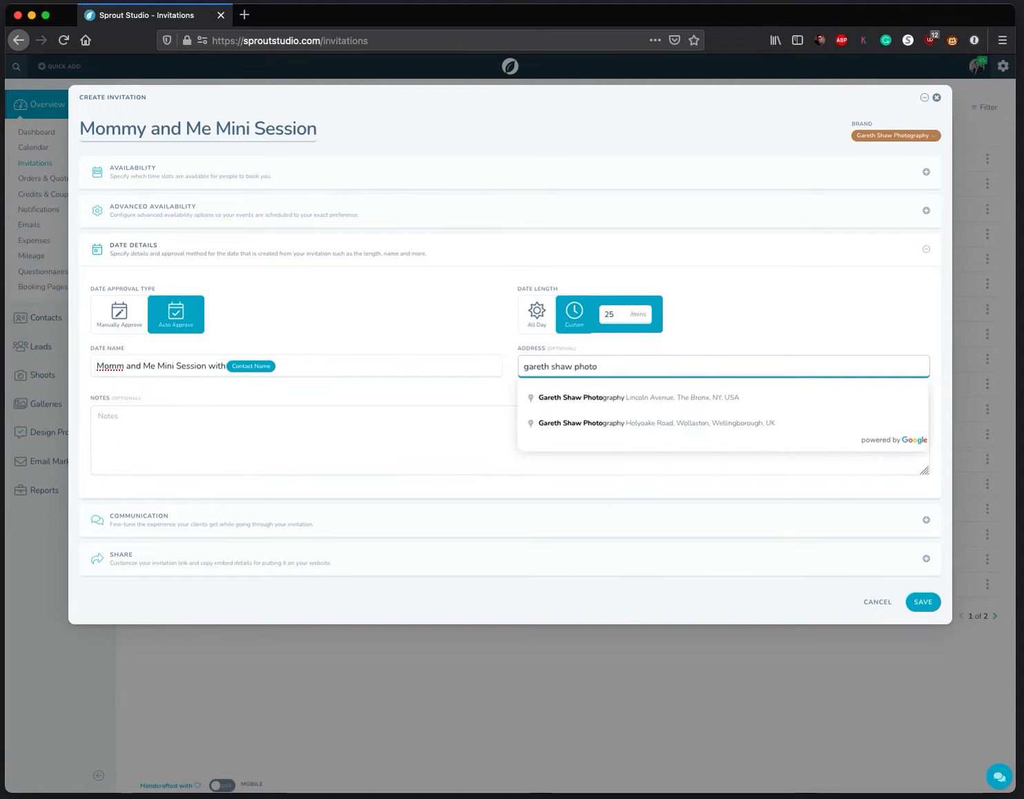
pyautogui.click(636, 400)
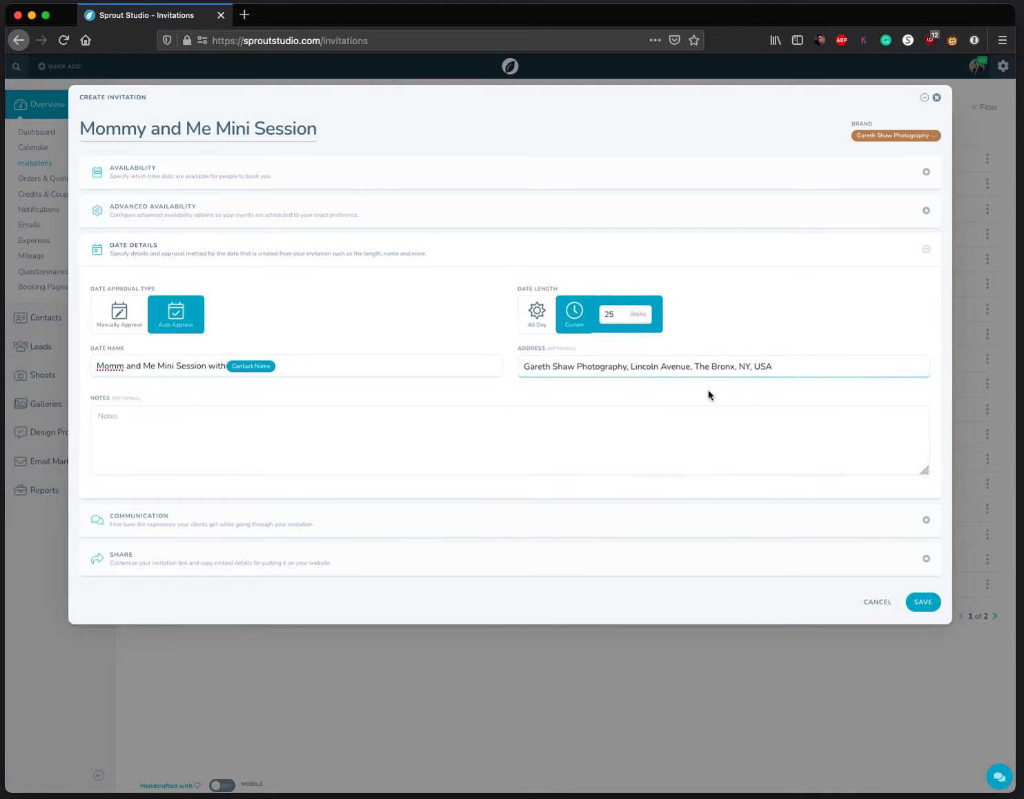
# Step: Clear the date's address and recheck the users in the advanced availability settings
pyautogui.click(640, 387)
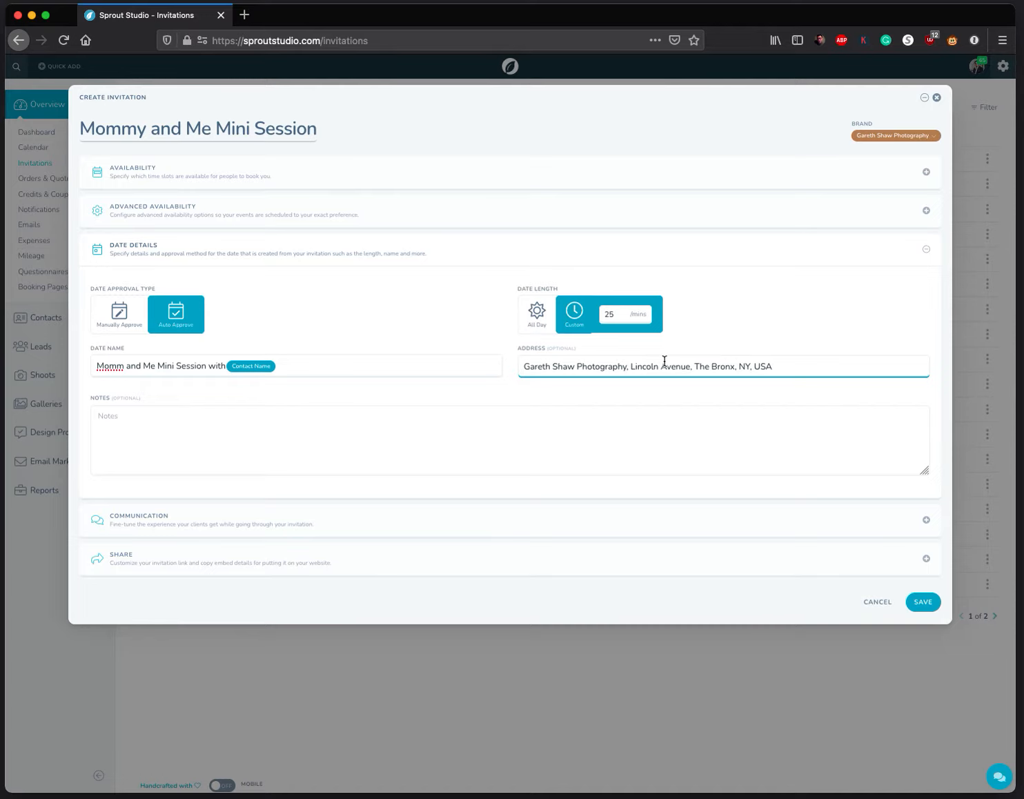
pyautogui.tripleClick(795, 373)
pyautogui.press('BackSpace')
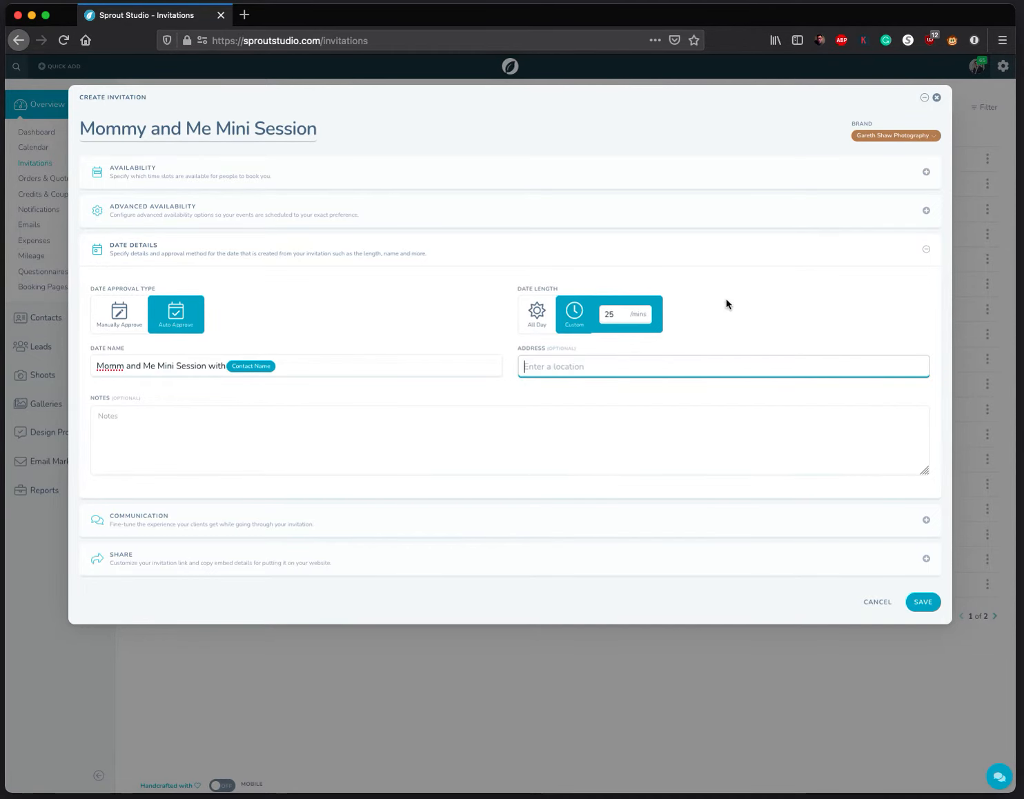
pyautogui.click(689, 225)
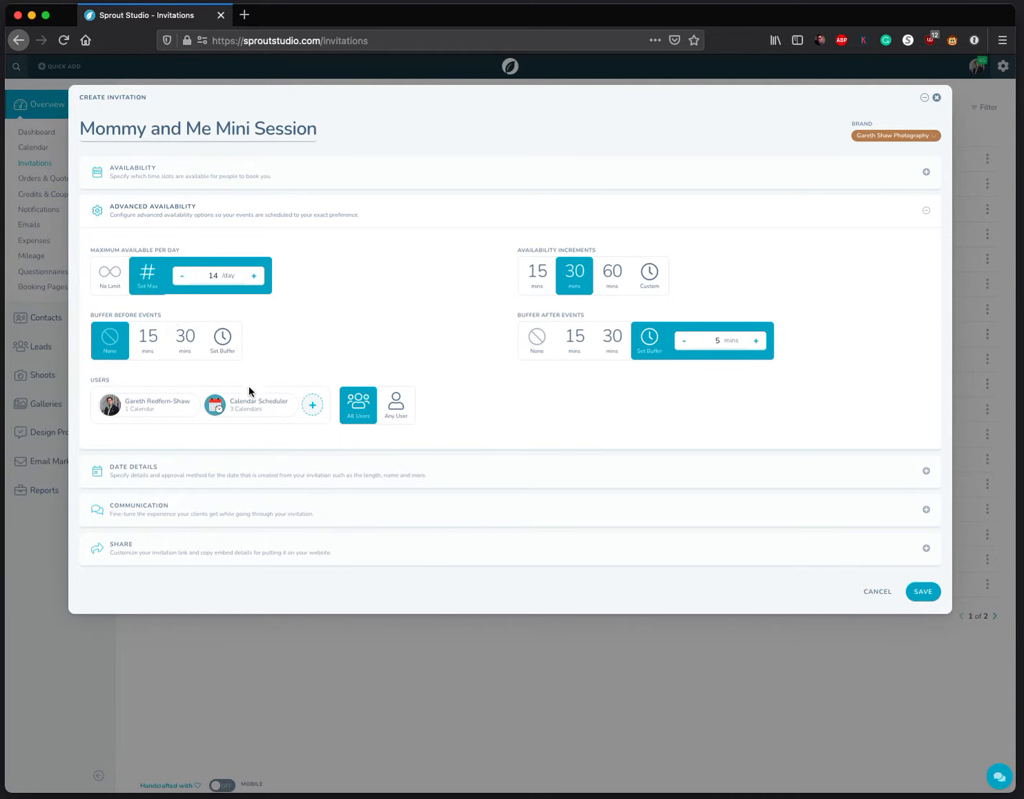
pyautogui.click(395, 476)
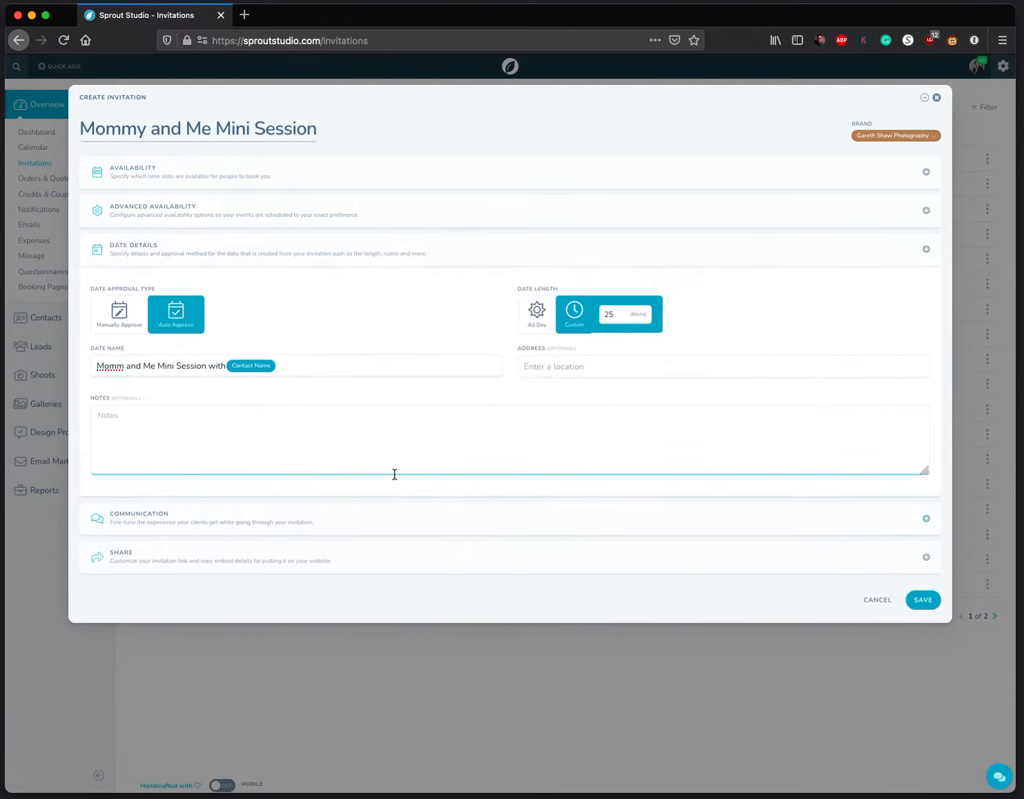
# Step: Review the invitation's communication options and its share link with the script embed code, and save the invitation
pyautogui.click(413, 519)
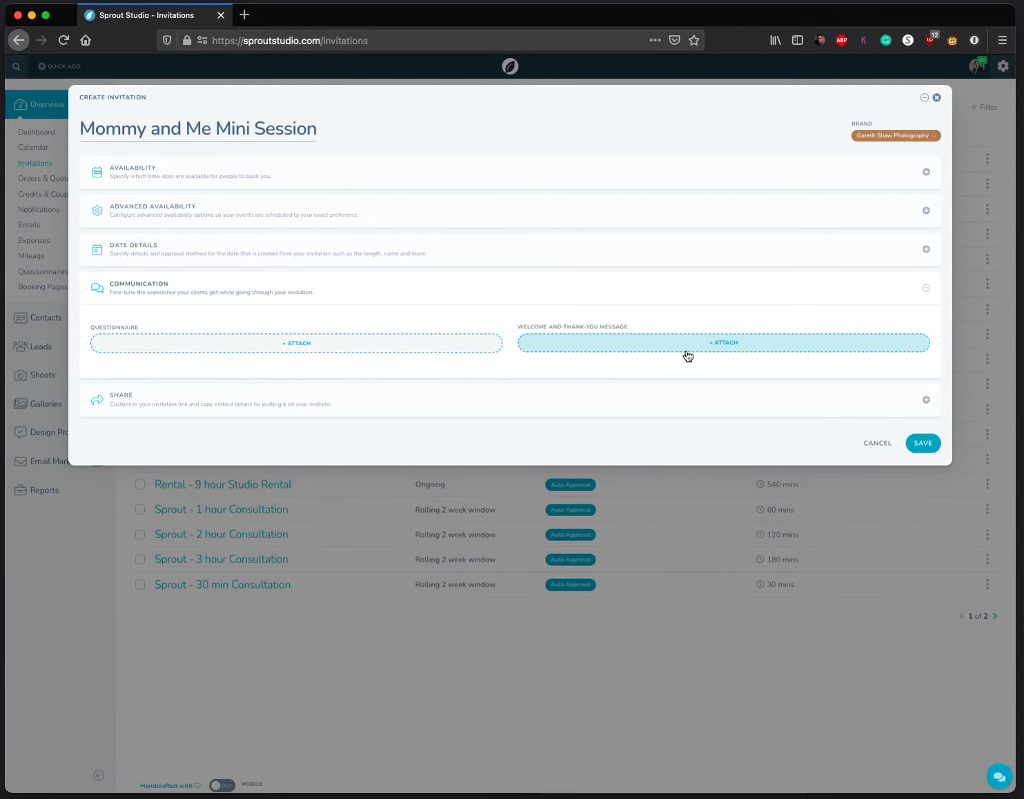
pyautogui.click(266, 407)
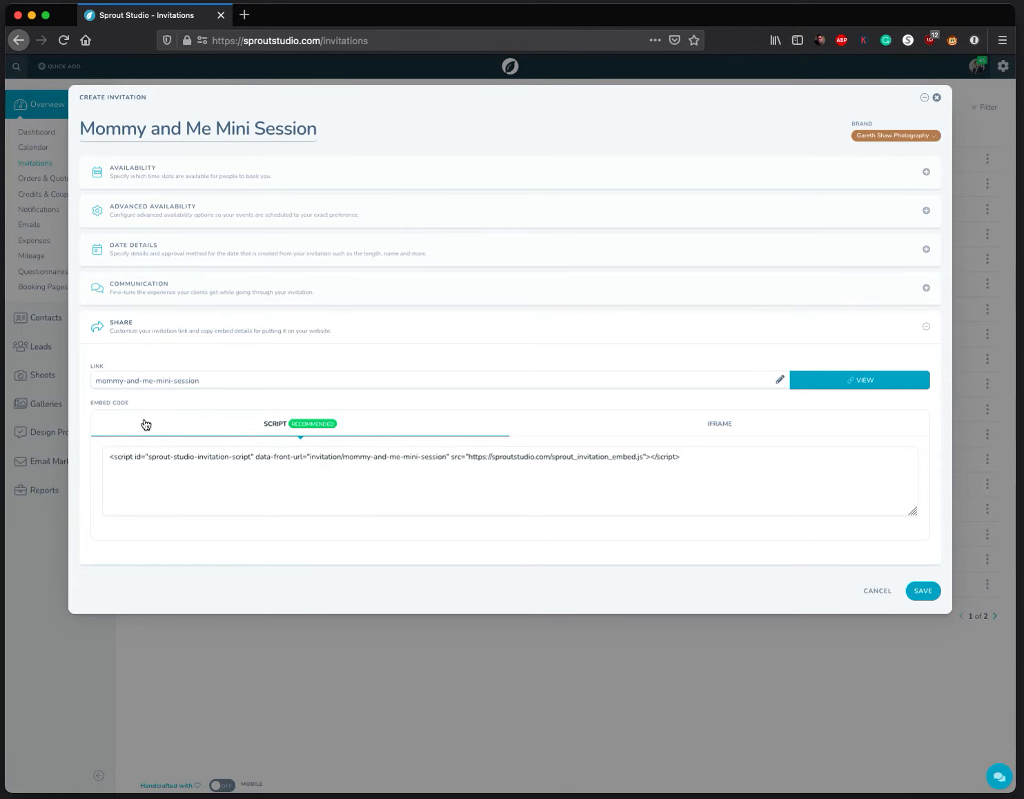
pyautogui.click(741, 474)
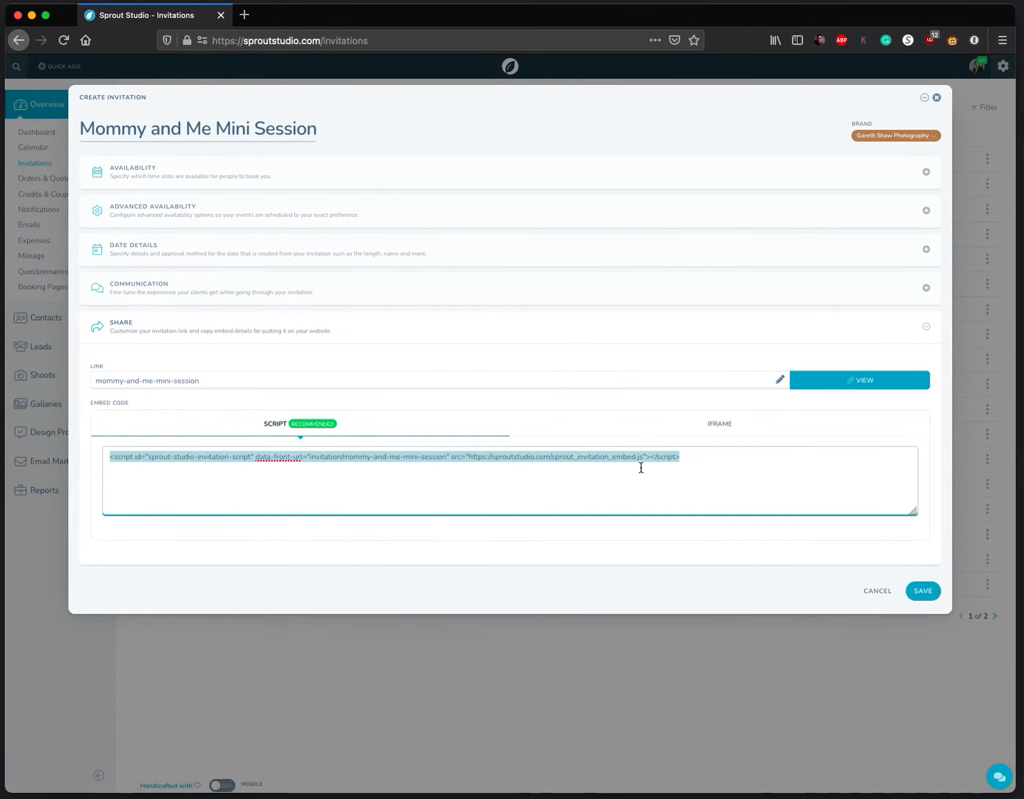
pyautogui.click(924, 590)
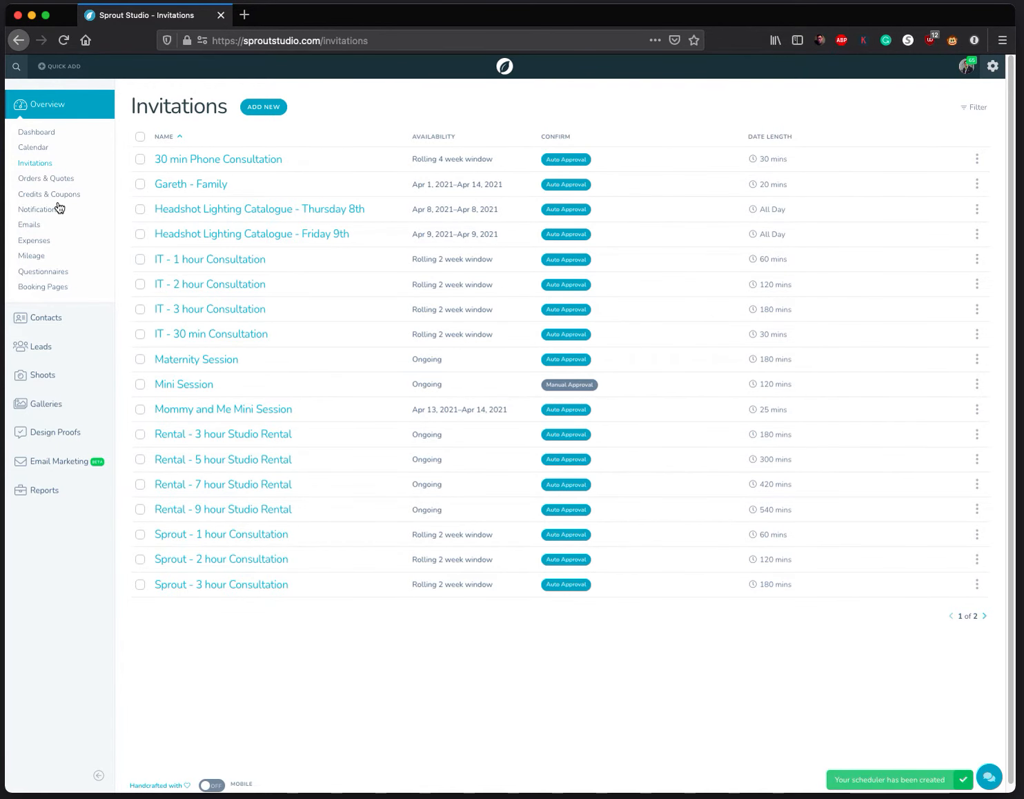
# Step: View the list of booking pages, and look at Test Lead's booking proposal and its clients and contacts
pyautogui.click(44, 289)
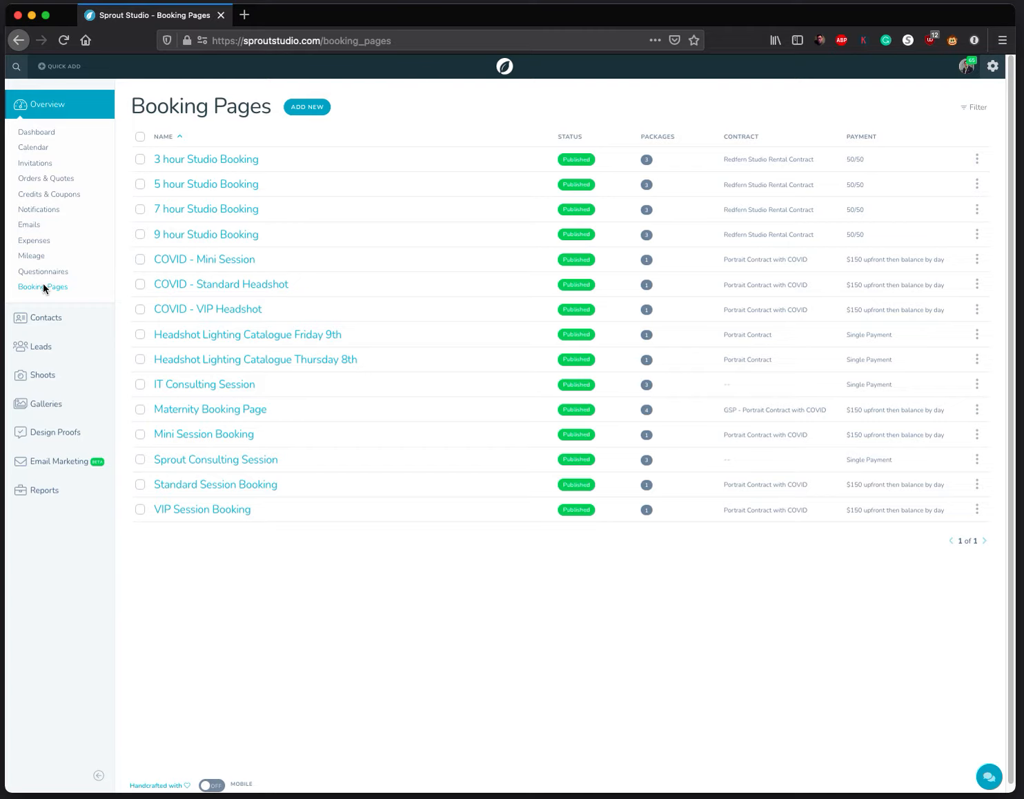
pyautogui.click(45, 345)
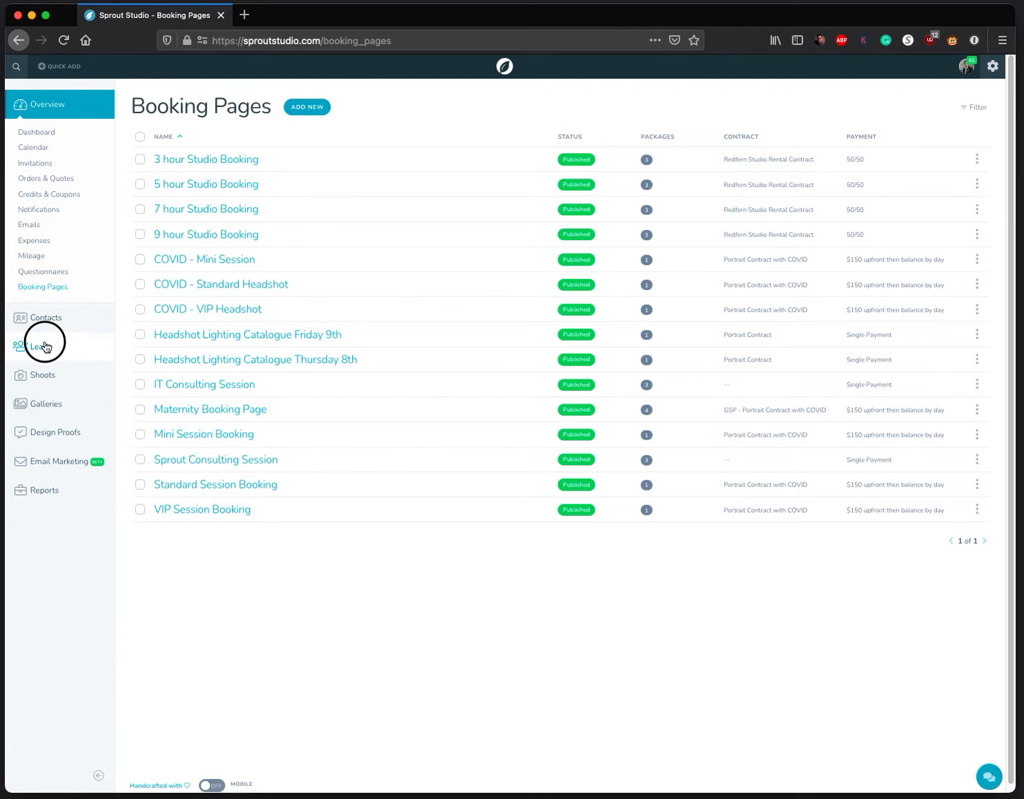
pyautogui.click(204, 161)
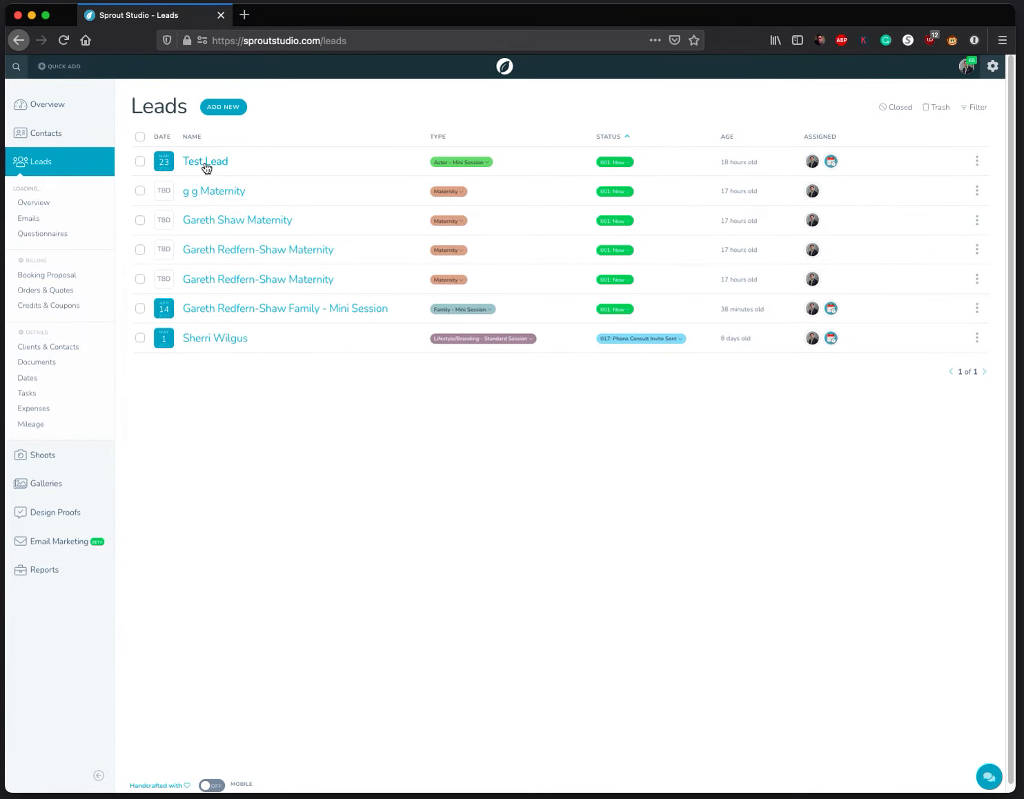
pyautogui.click(50, 275)
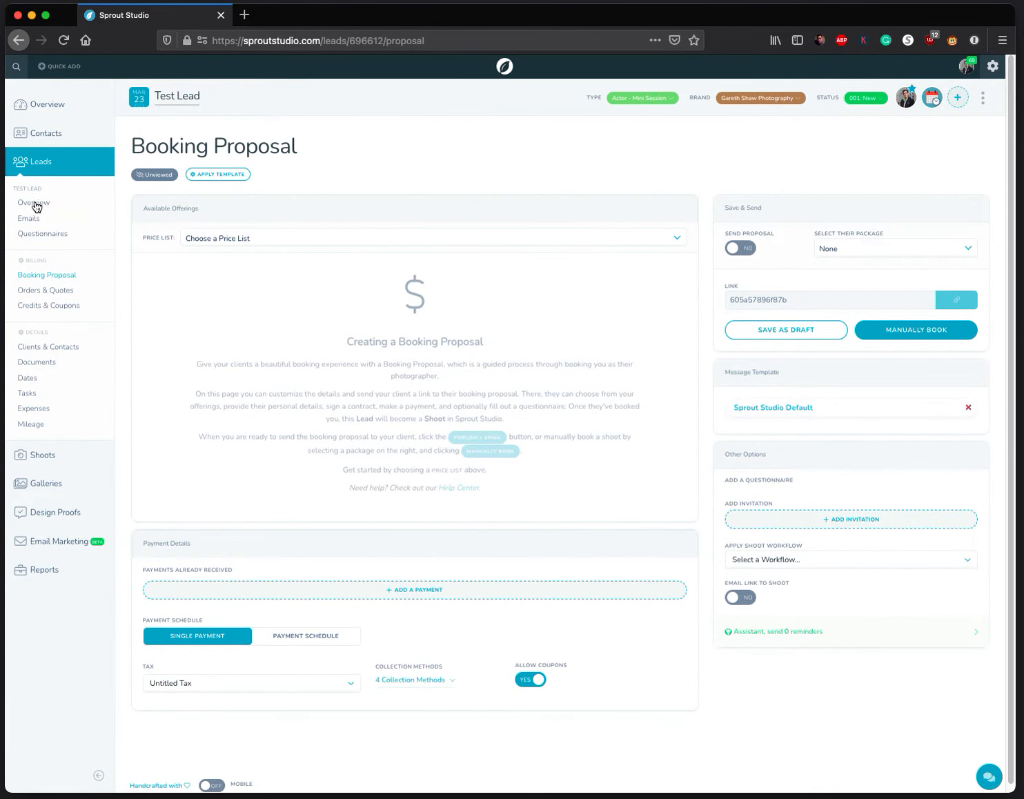
pyautogui.click(58, 347)
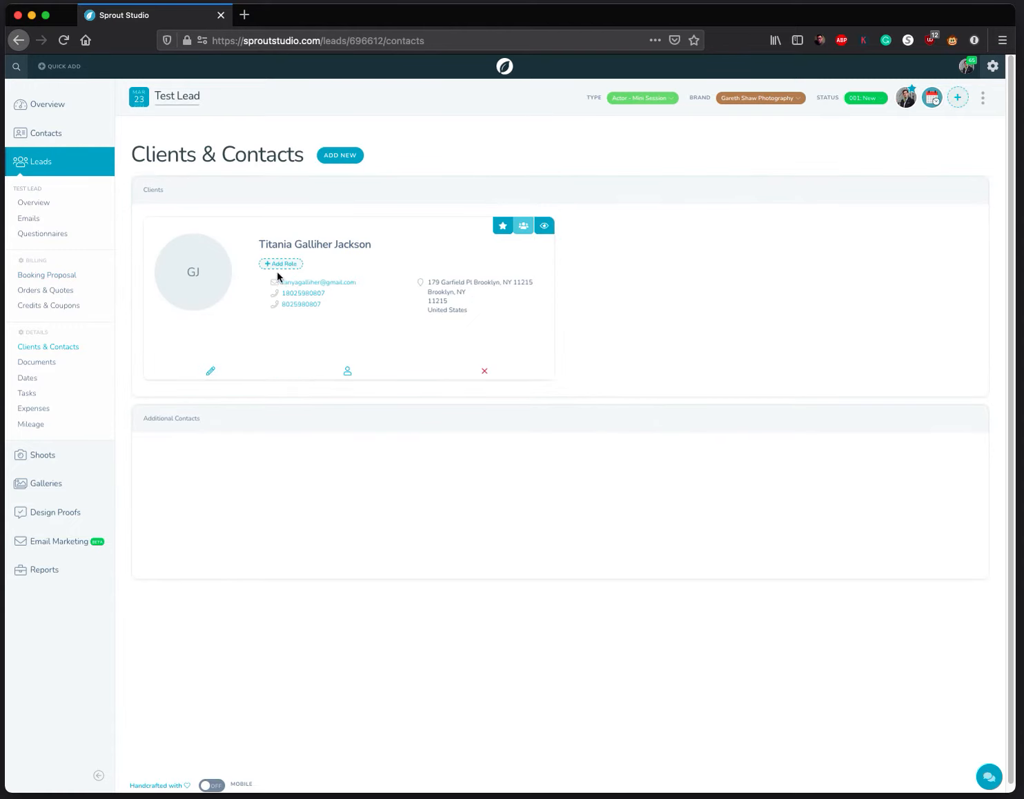
# Step: Create a new booking page and name it "Mommy and Me Mini Session"
pyautogui.click(61, 97)
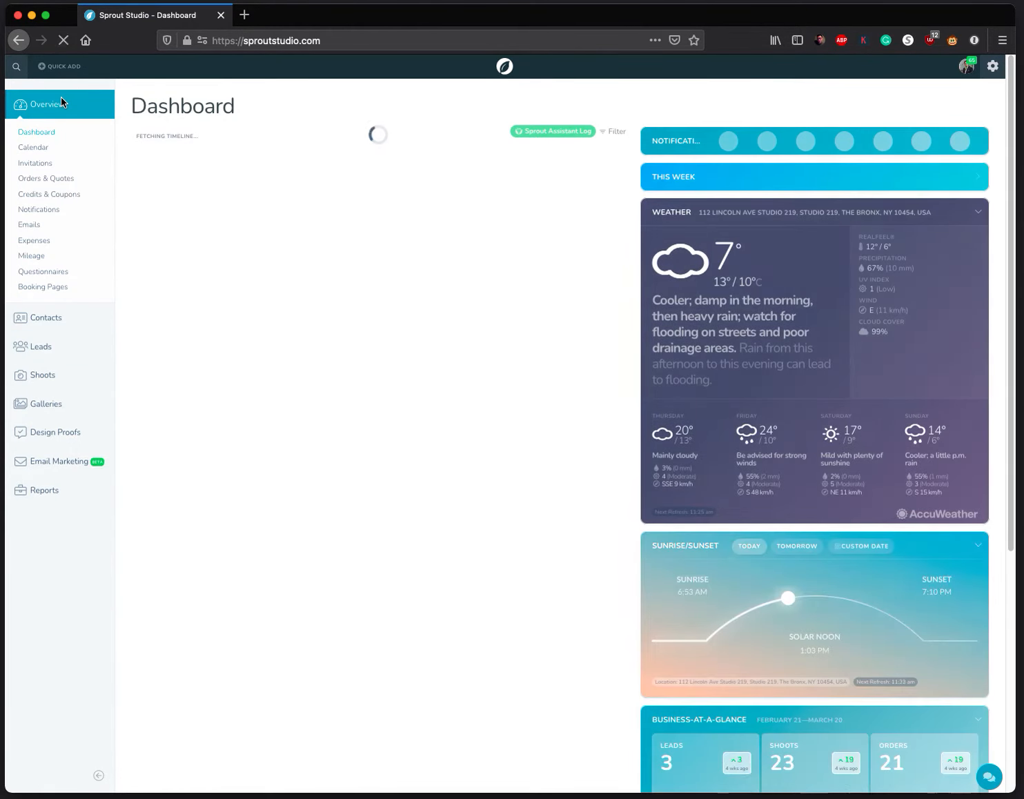
pyautogui.click(50, 287)
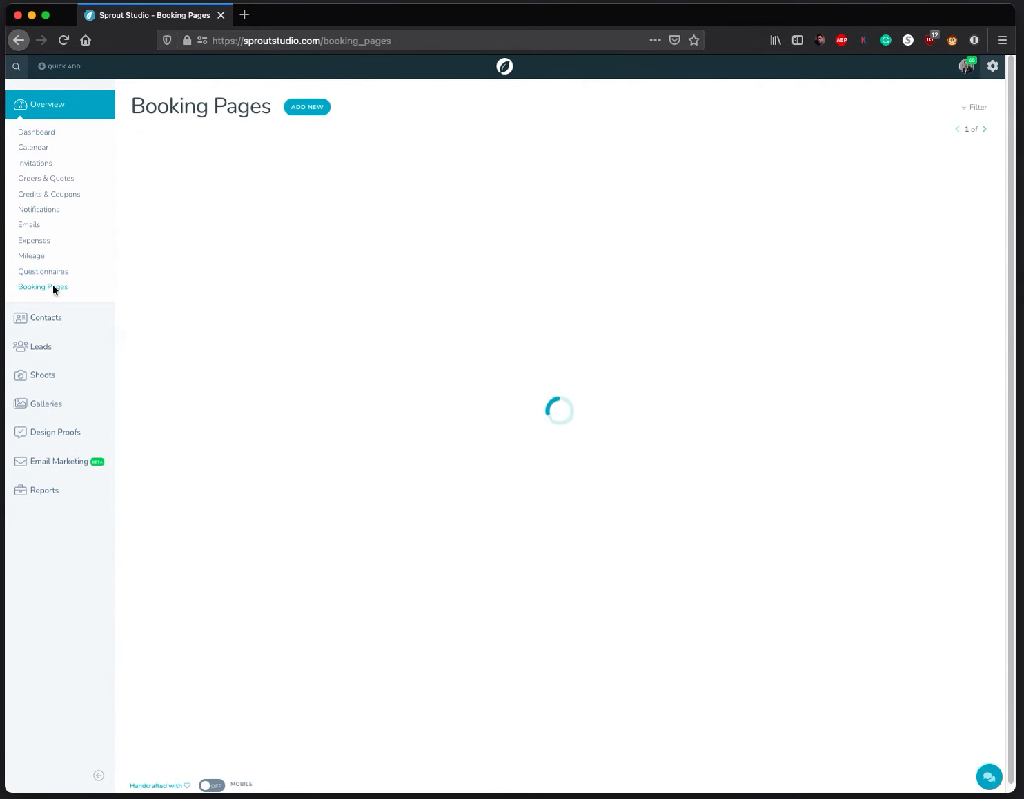
pyautogui.click(307, 107)
pyautogui.click(172, 102)
pyautogui.tripleClick(174, 102)
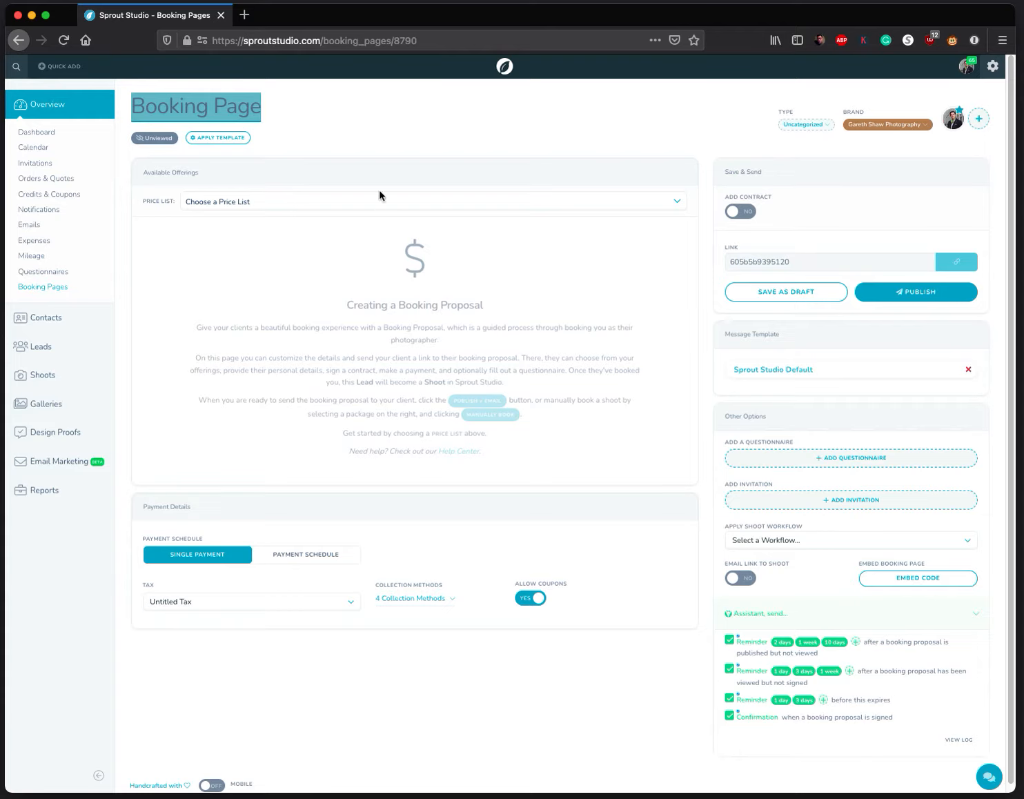
pyautogui.write('Mo')
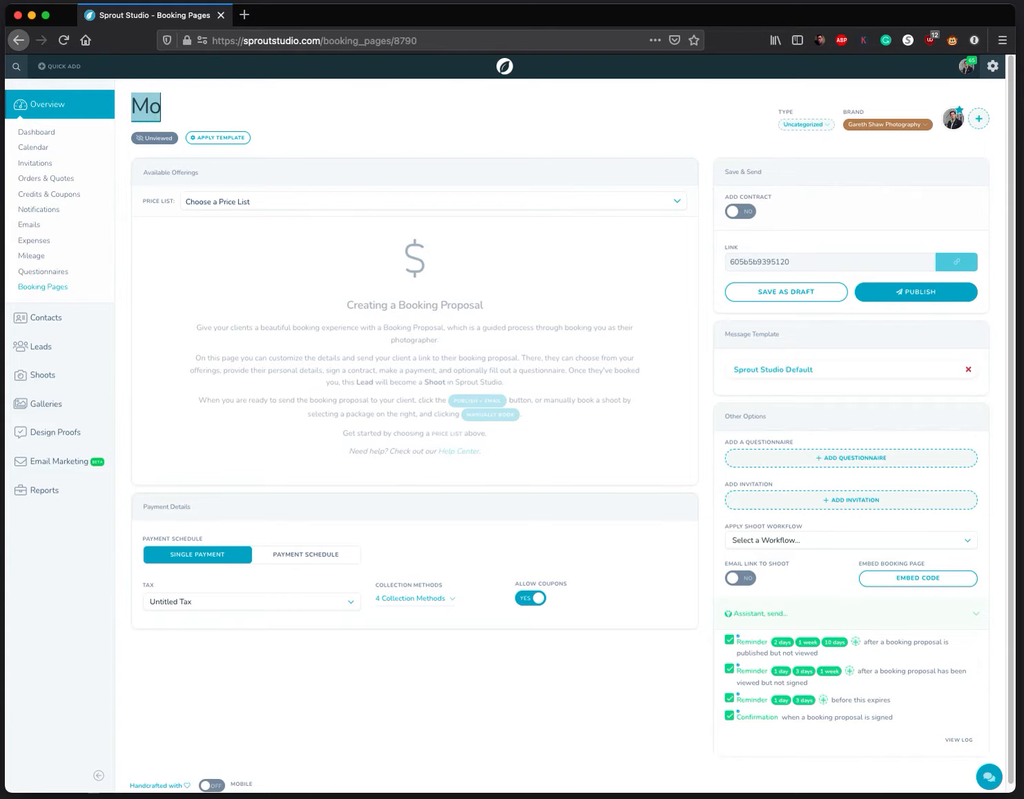
pyautogui.write('mmy and Me Mini')
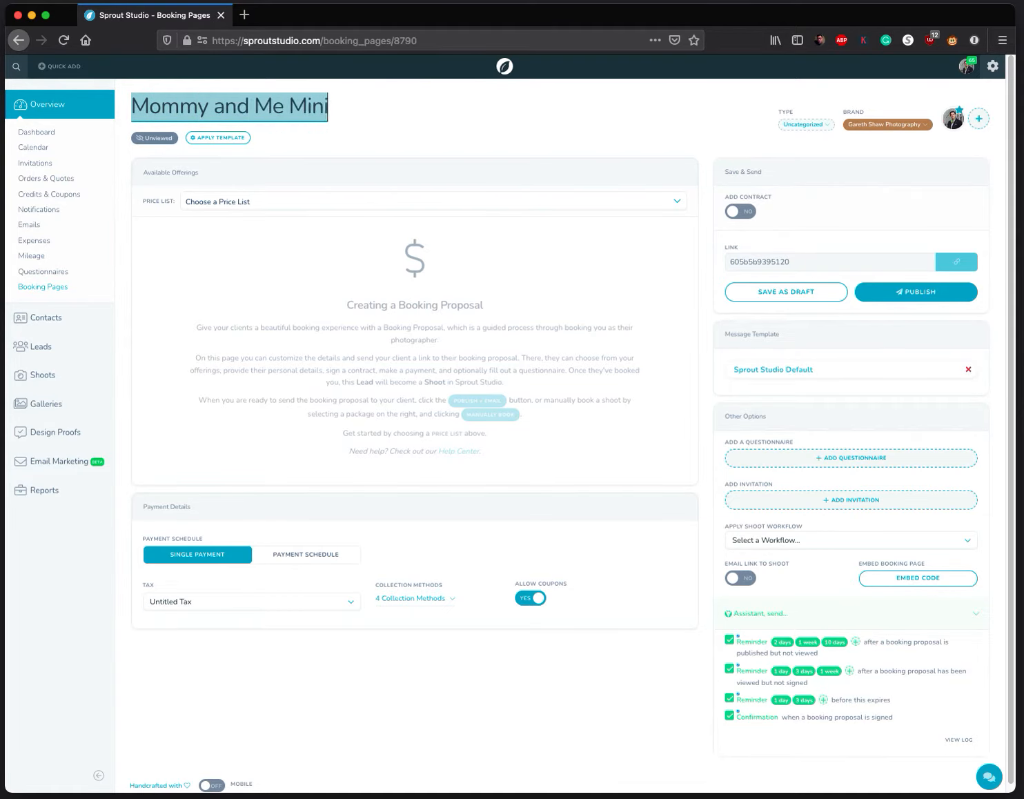
pyautogui.write(' Session')
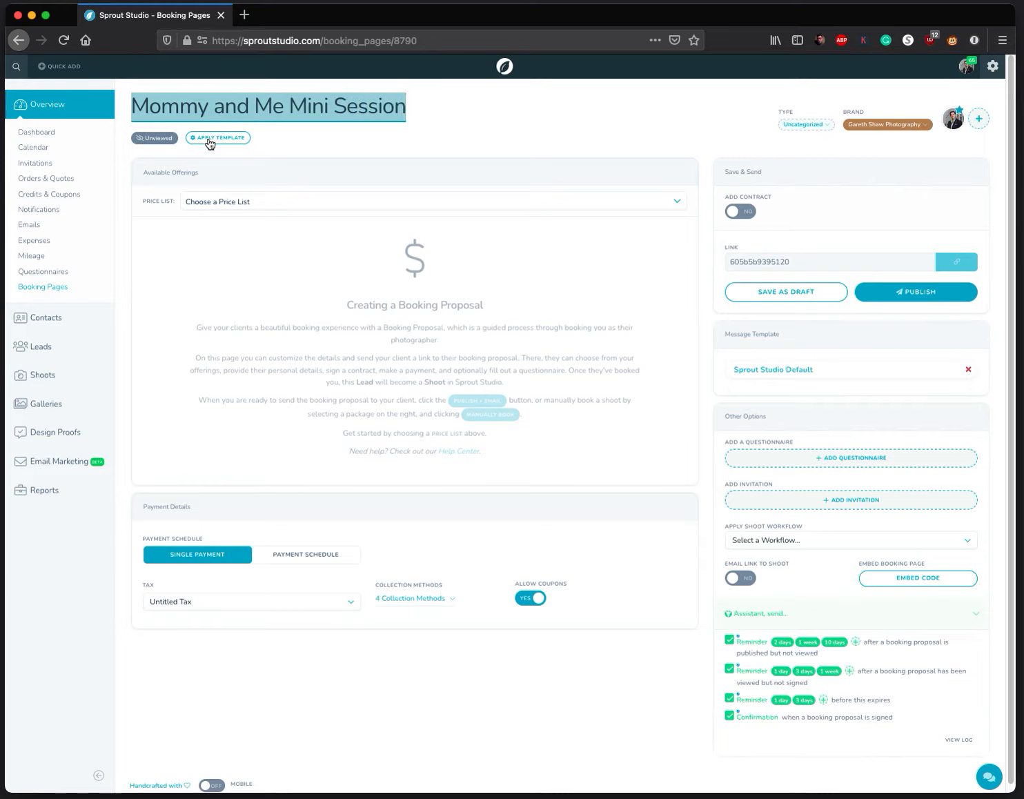
# Step: Choose the Digital Price List for the booking page and add the Mommy and Me Mini Session package as an offering
pyautogui.click(286, 196)
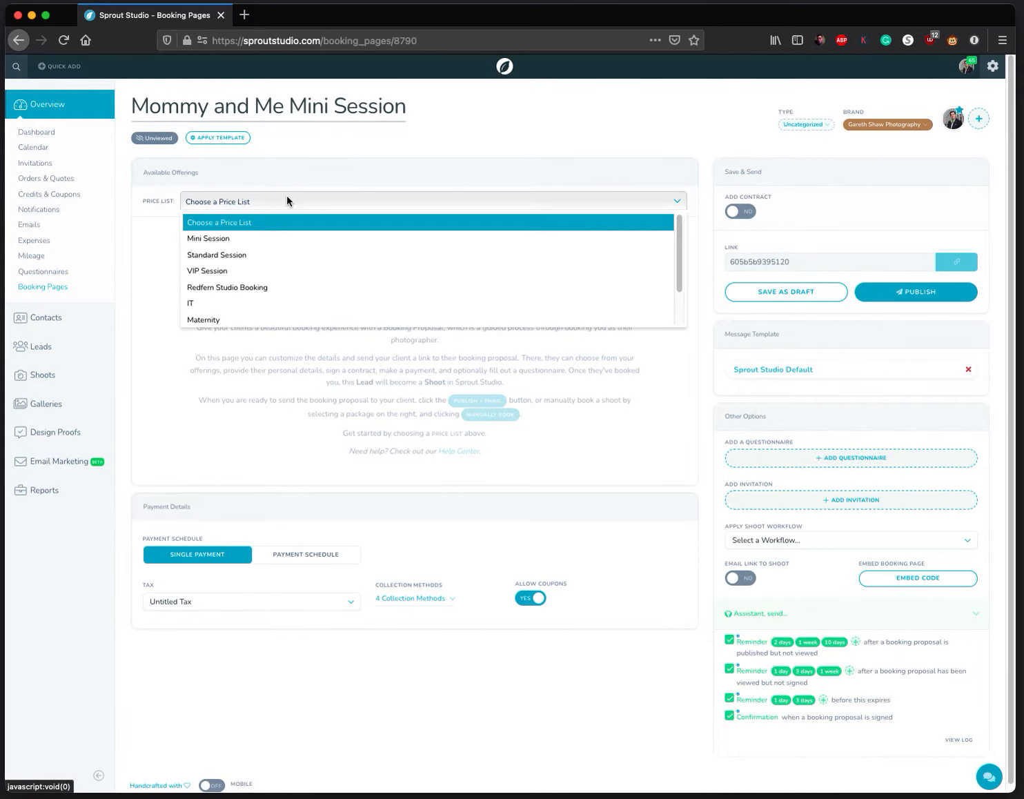
pyautogui.scroll(-2, 276, 289)
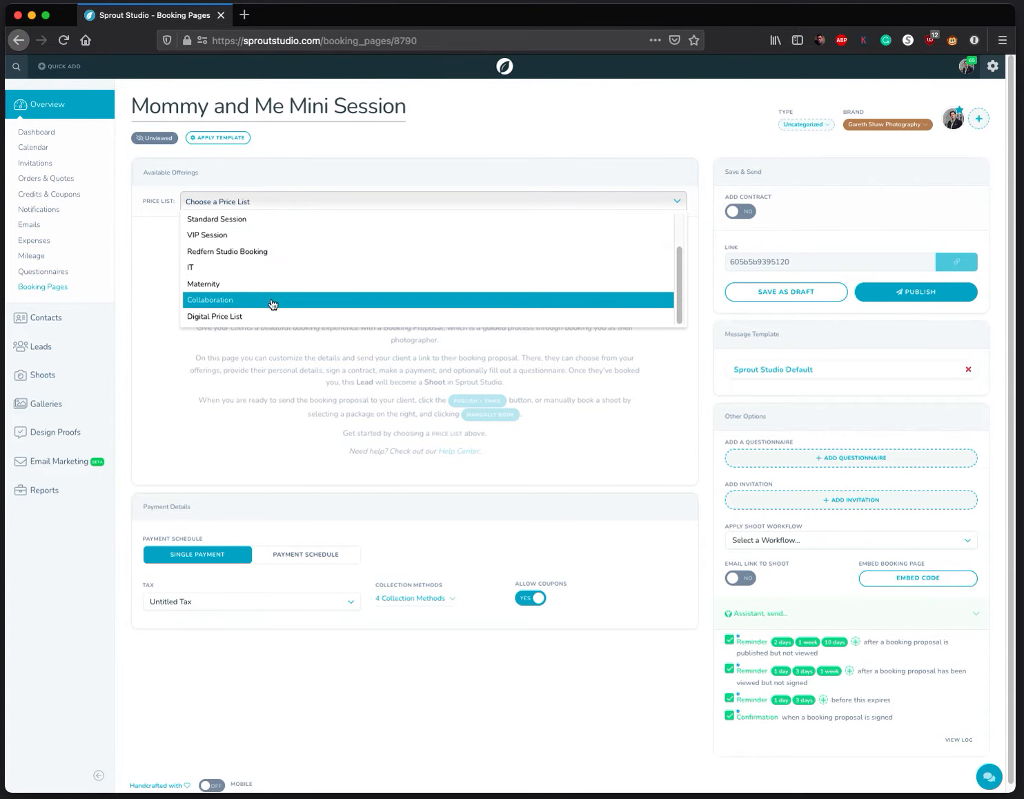
pyautogui.click(272, 317)
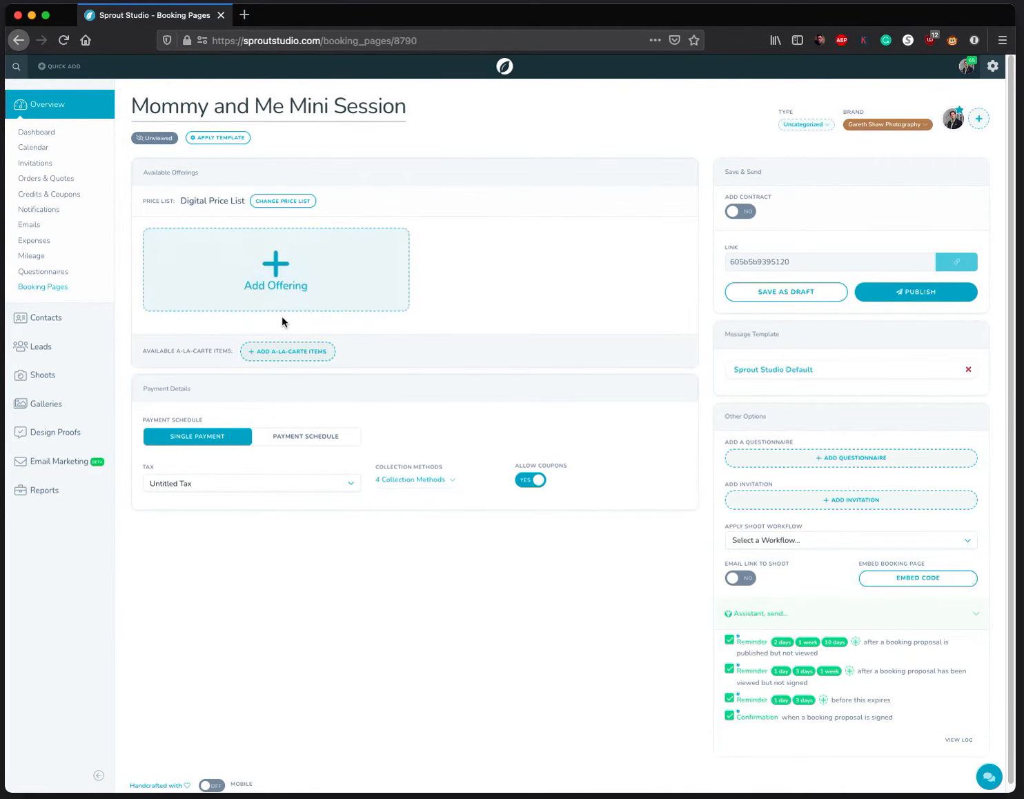
pyautogui.click(267, 286)
pyautogui.click(251, 360)
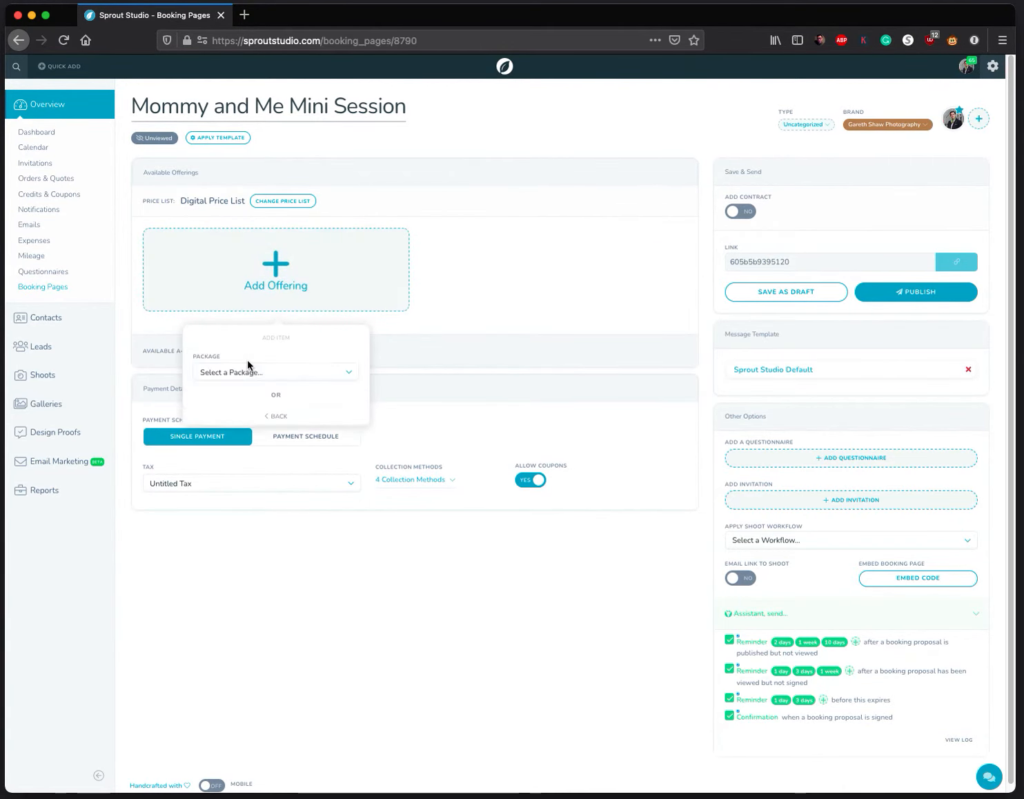
pyautogui.click(254, 370)
pyautogui.click(260, 384)
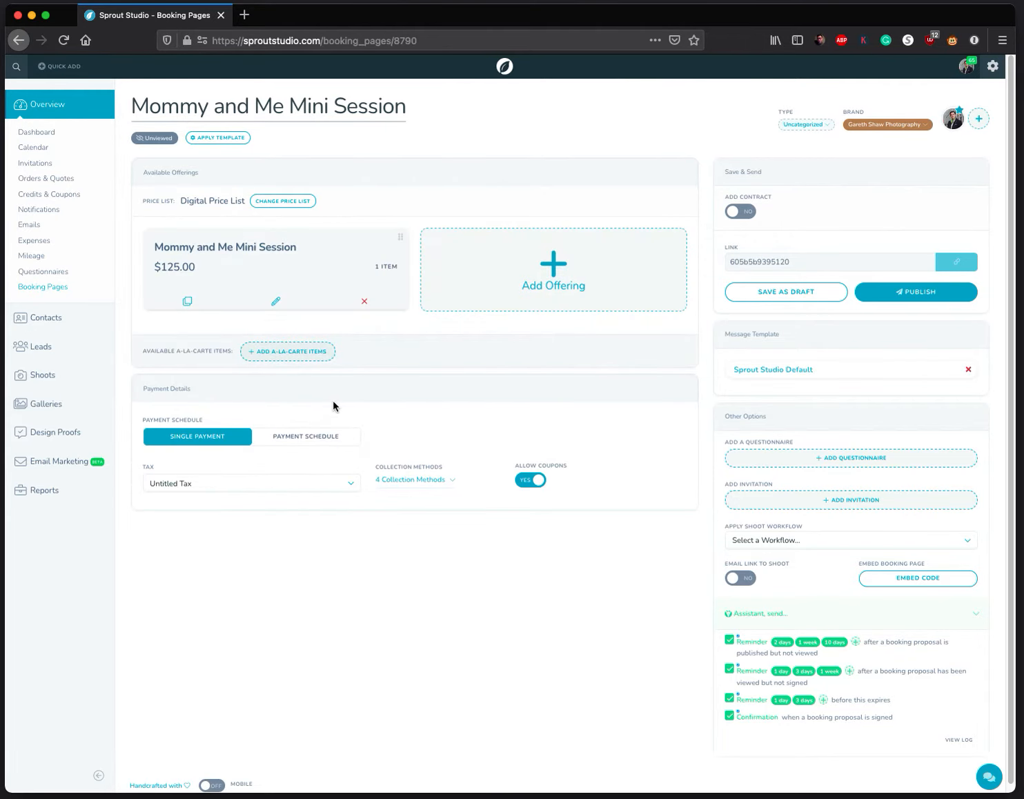
# Step: Add the Session Fee service as an available a-la-carte item with multiple quantity allowed, and save the items
pyautogui.click(283, 354)
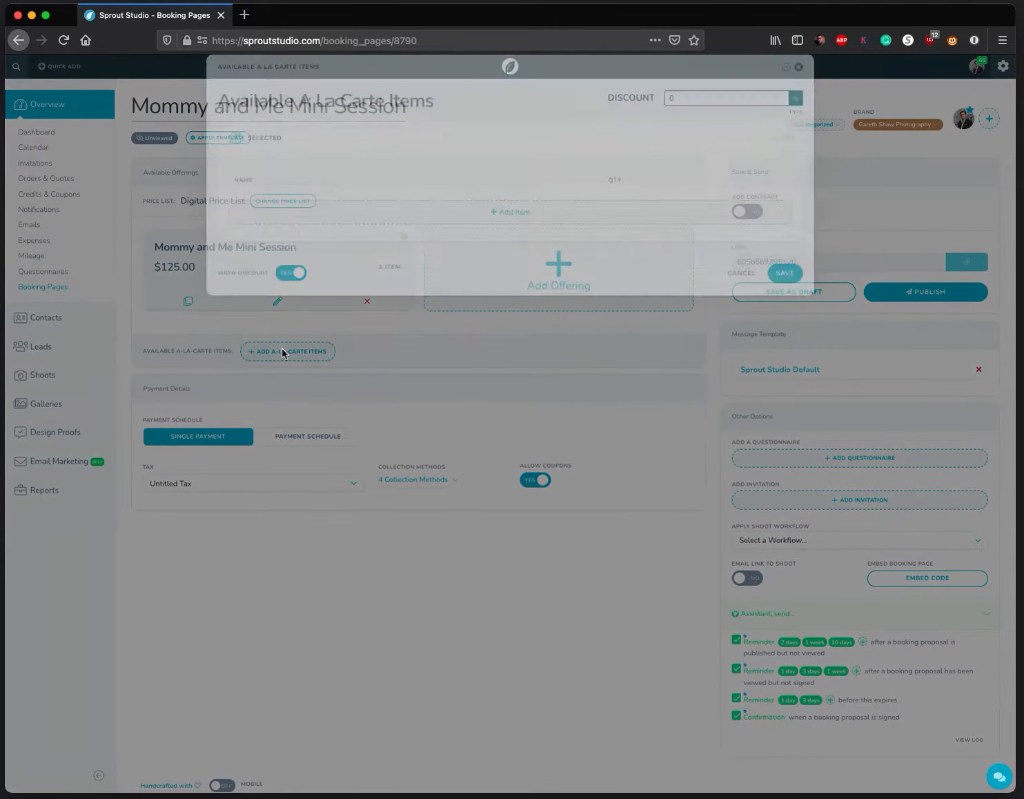
pyautogui.click(471, 247)
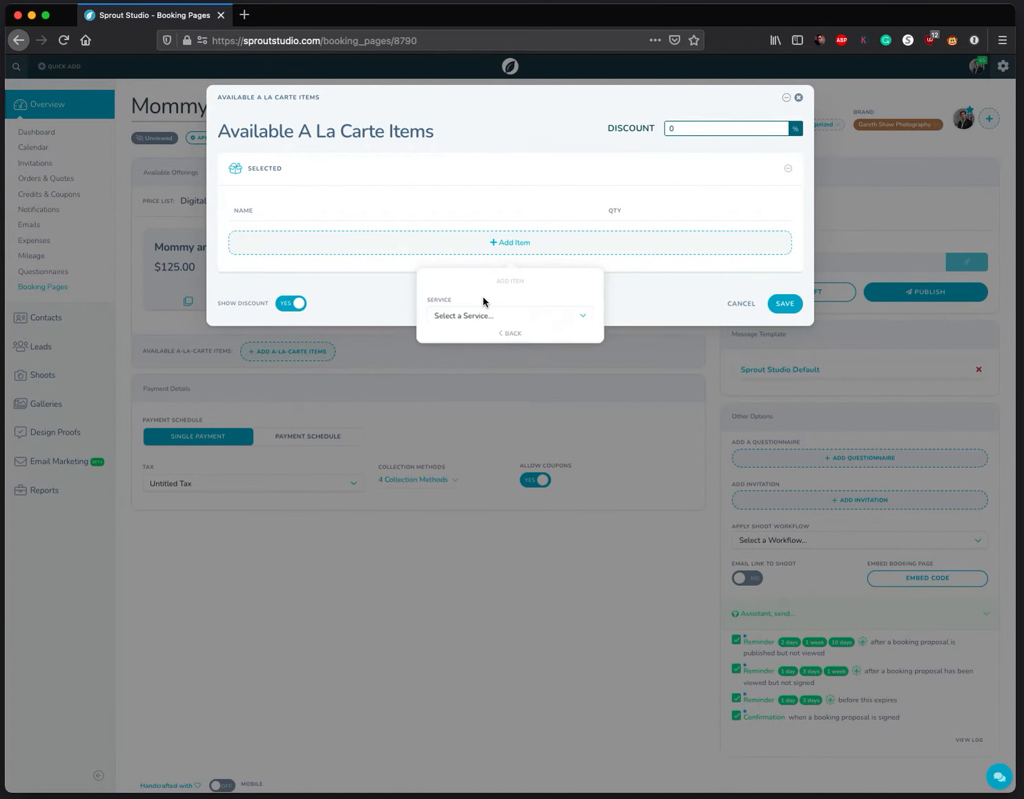
pyautogui.click(491, 313)
pyautogui.click(487, 326)
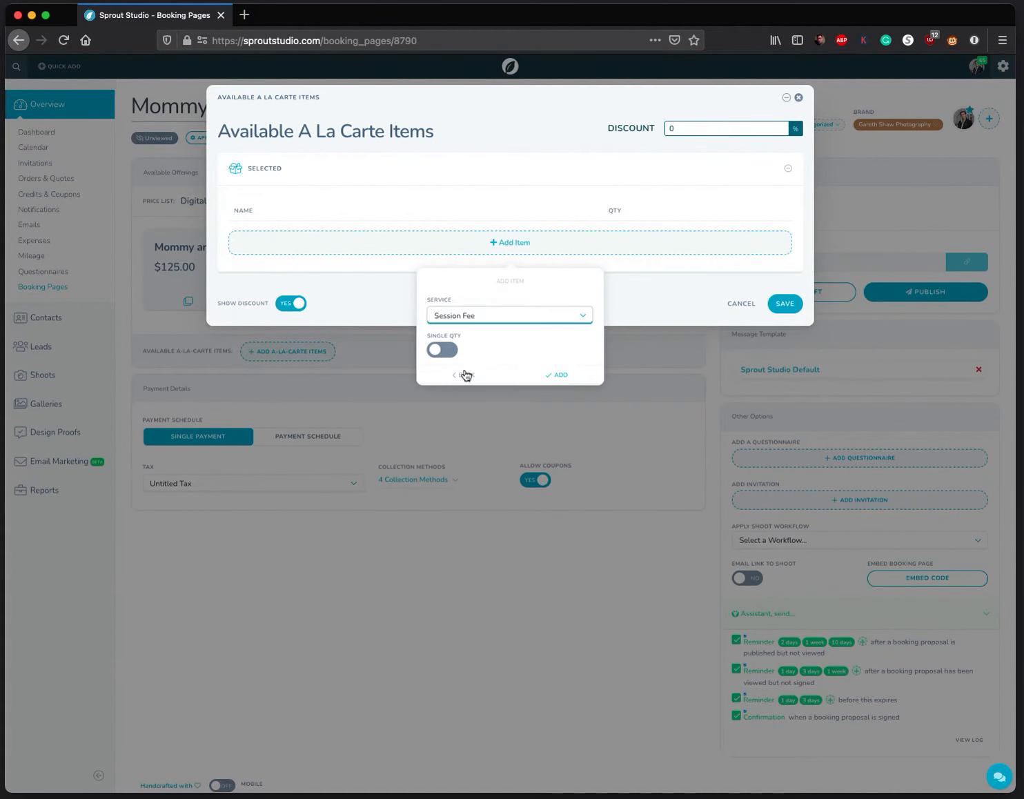
pyautogui.click(558, 375)
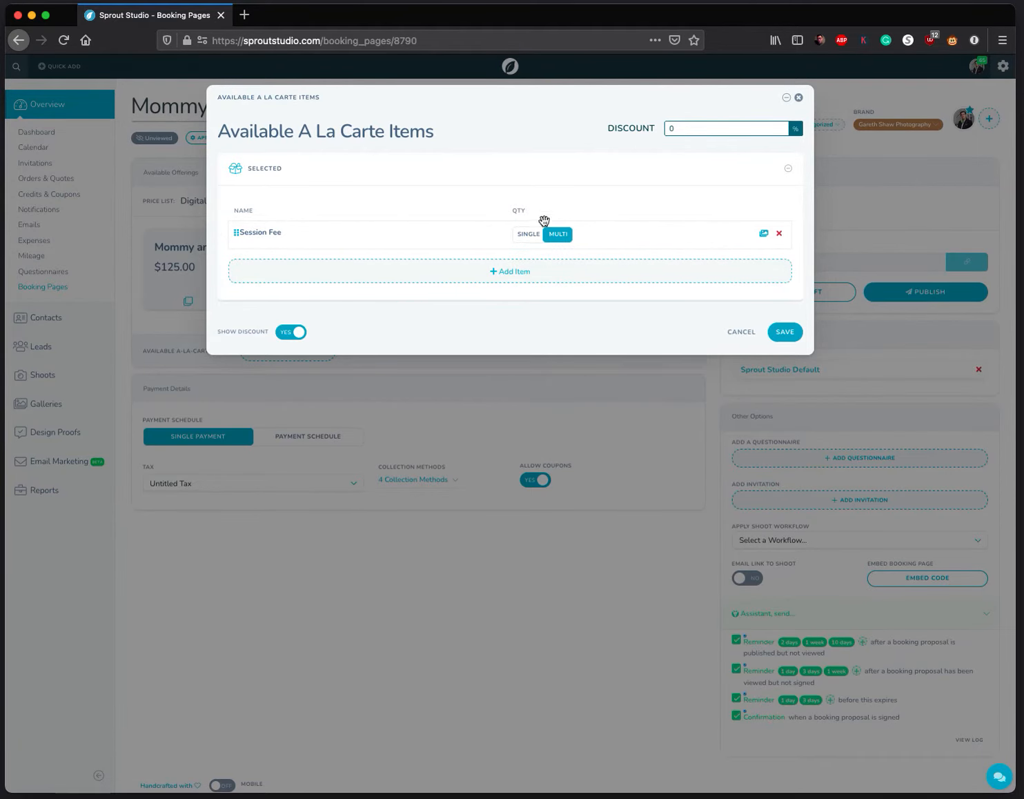
pyautogui.click(786, 332)
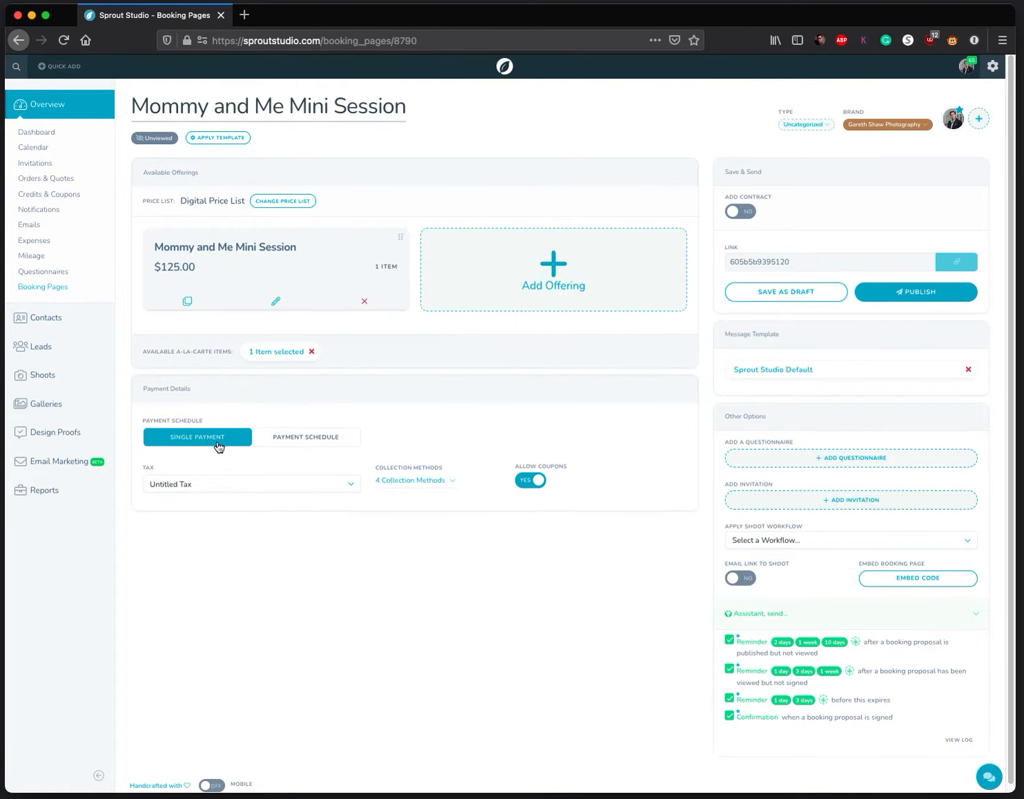
# Step: Switch the booking page from single payment to a payment schedule and apply the 100% Upfront schedule
pyautogui.click(316, 441)
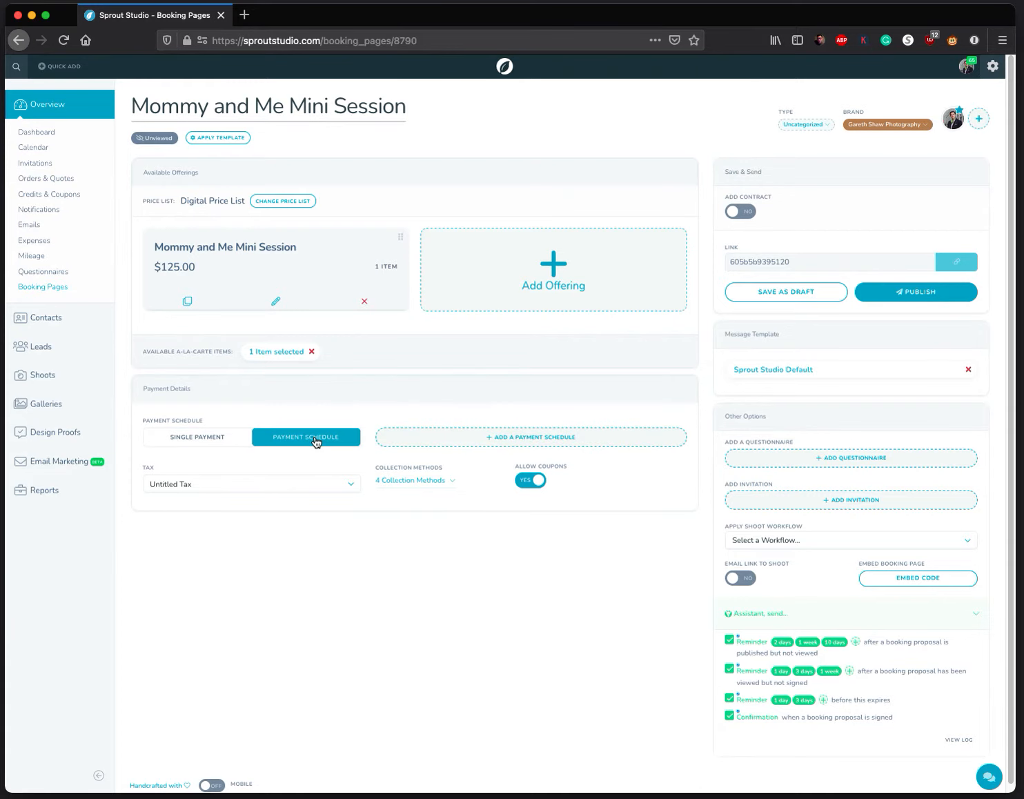
pyautogui.click(547, 438)
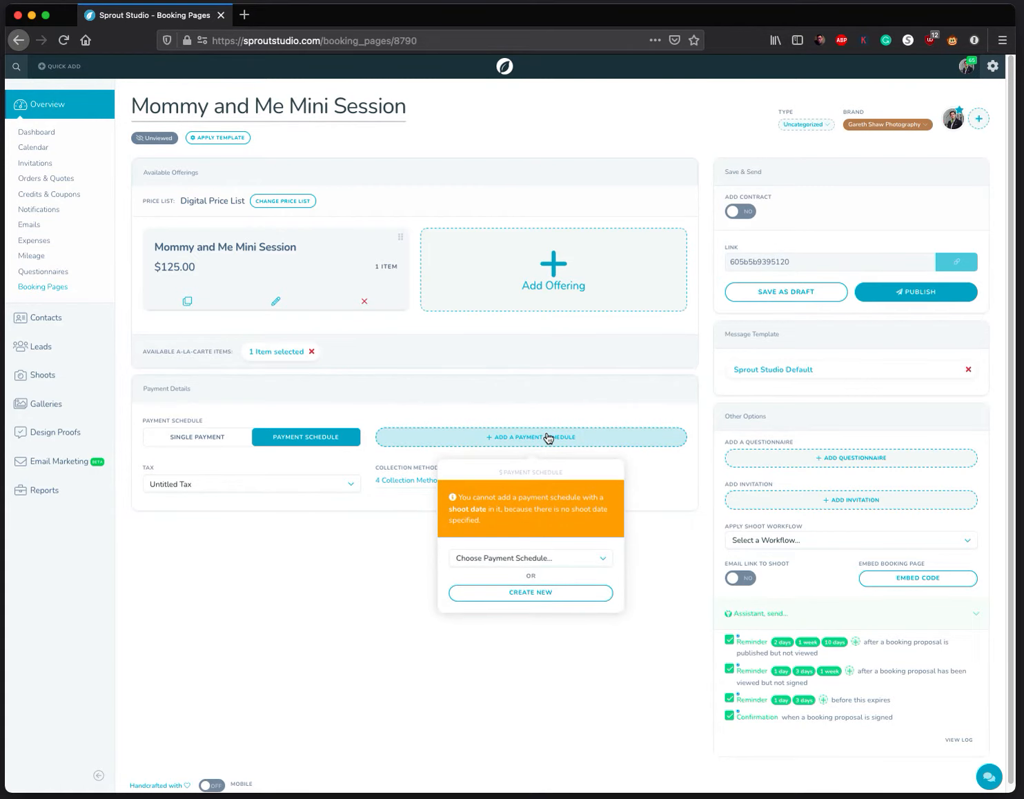
pyautogui.moveTo(460, 498); pyautogui.dragTo(504, 527)
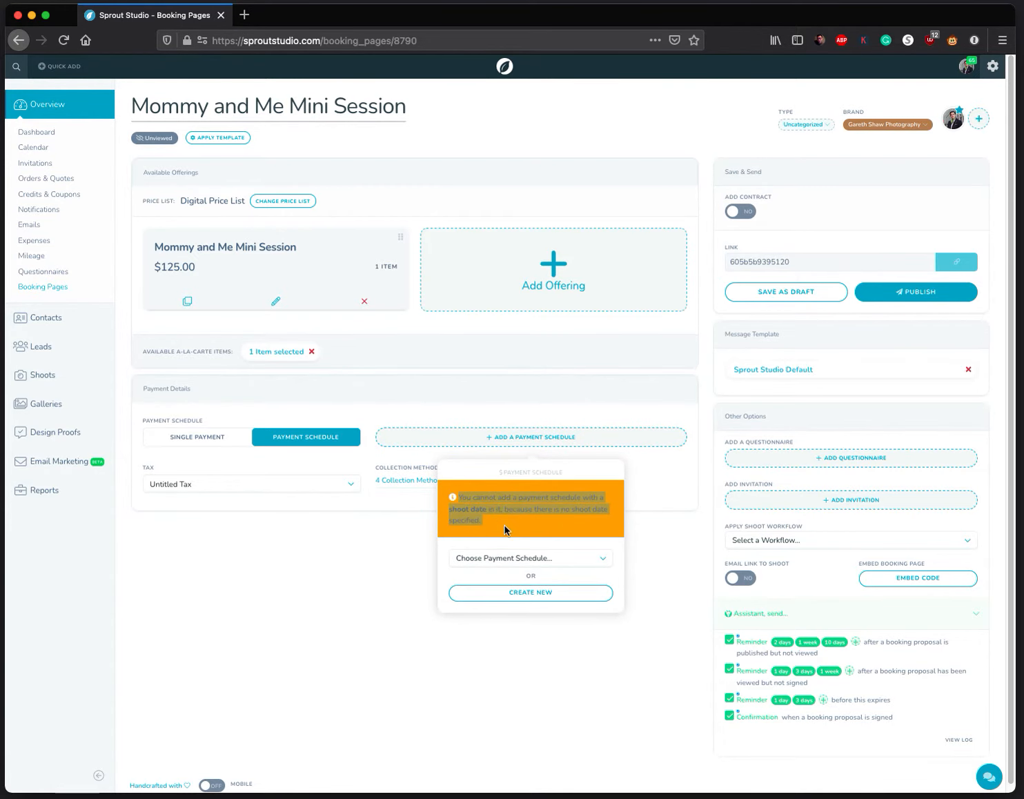
pyautogui.click(503, 524)
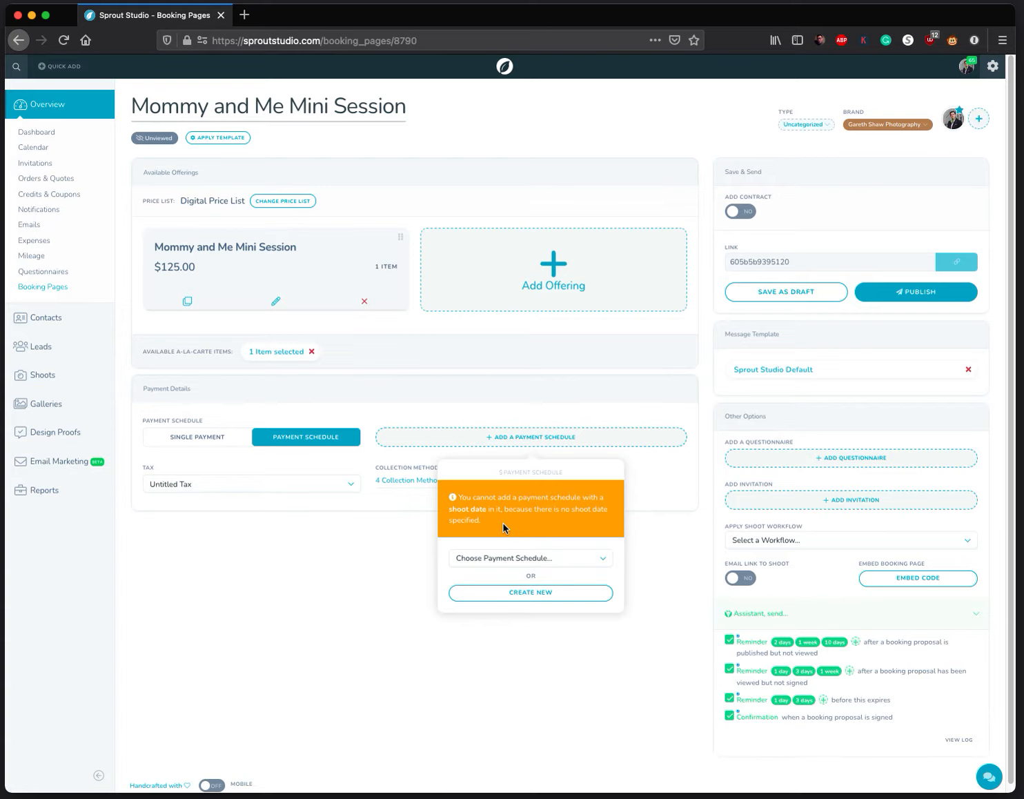
pyautogui.click(537, 558)
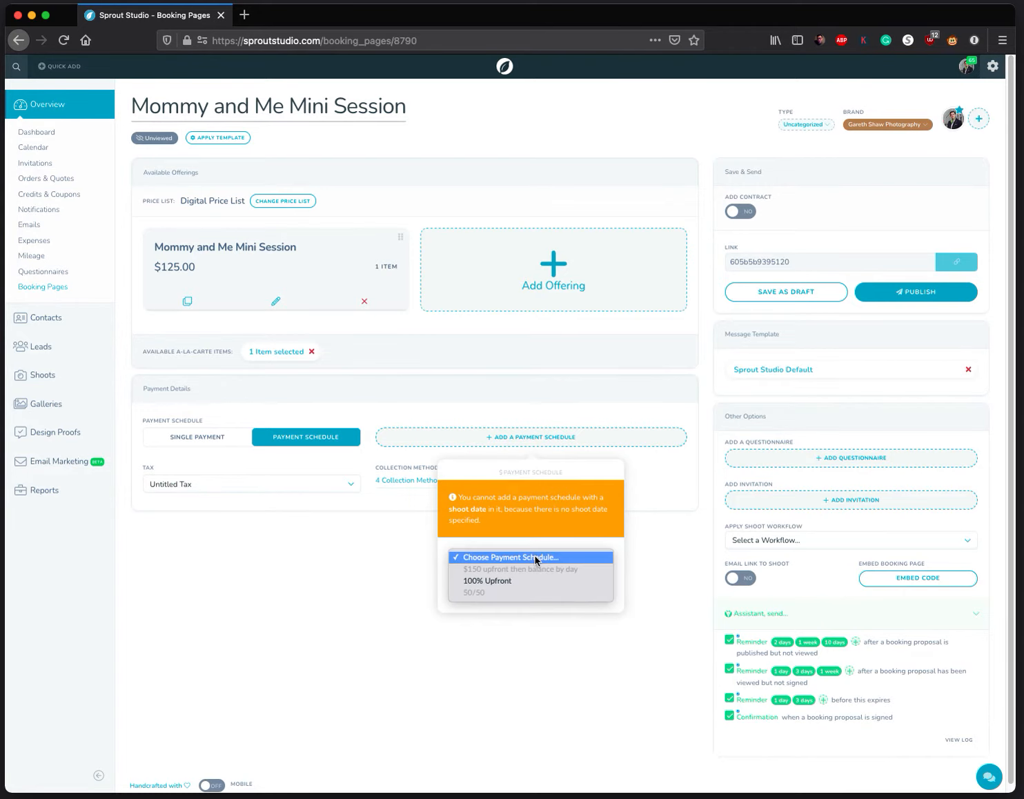
pyautogui.click(495, 580)
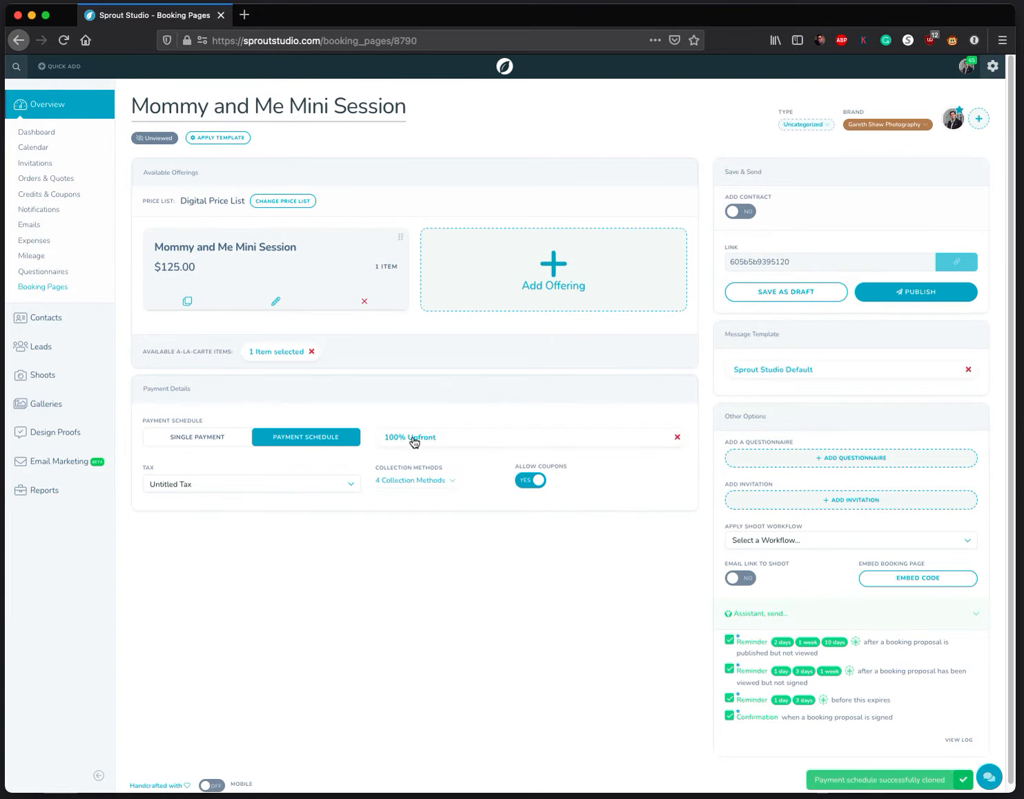
# Step: View the 100% Upfront schedule without changing it, and clear it by switching to single payment and back to payment schedule
pyautogui.click(413, 438)
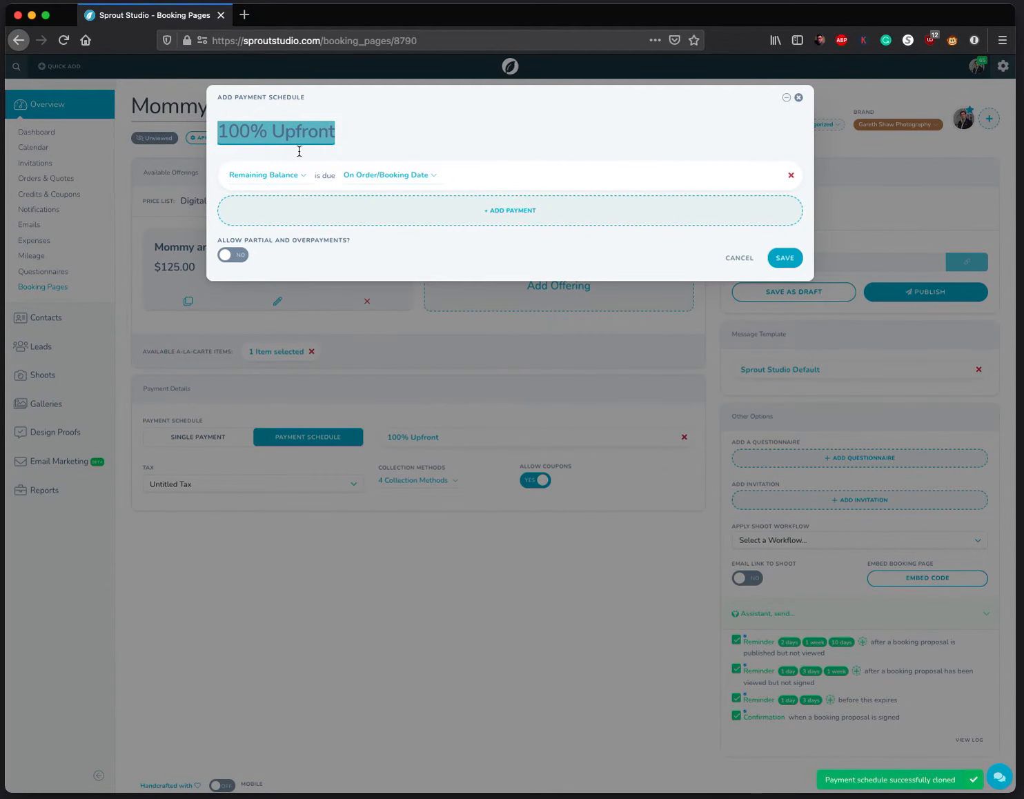
pyautogui.click(739, 255)
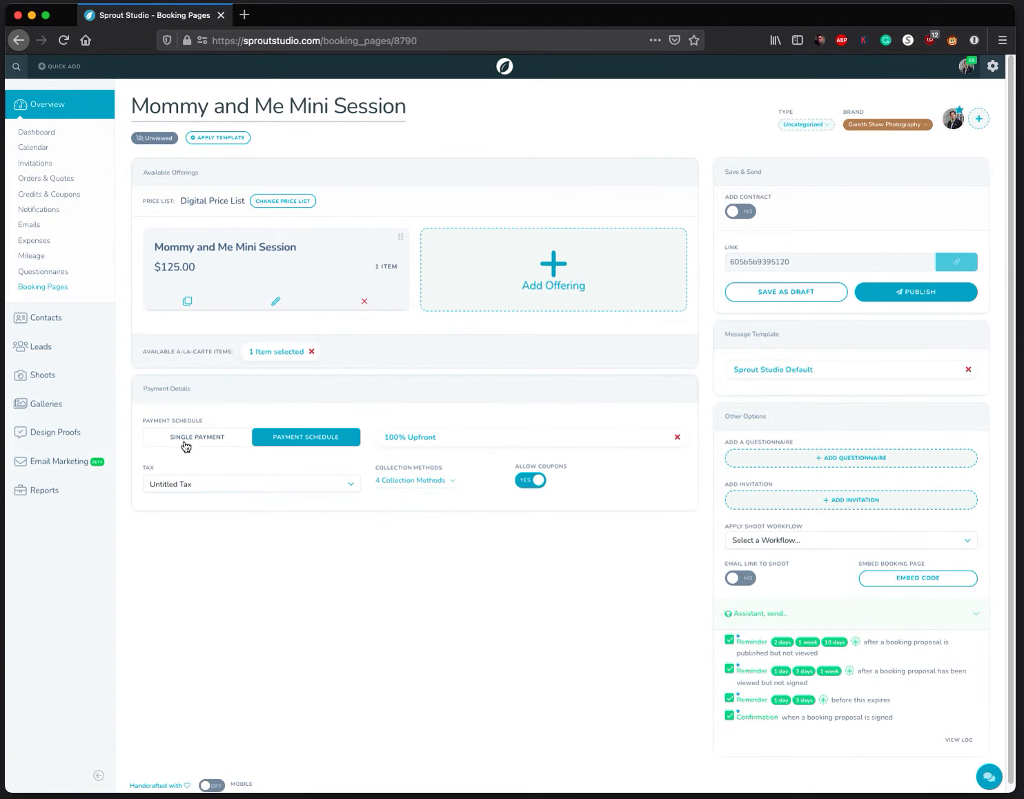
pyautogui.click(180, 440)
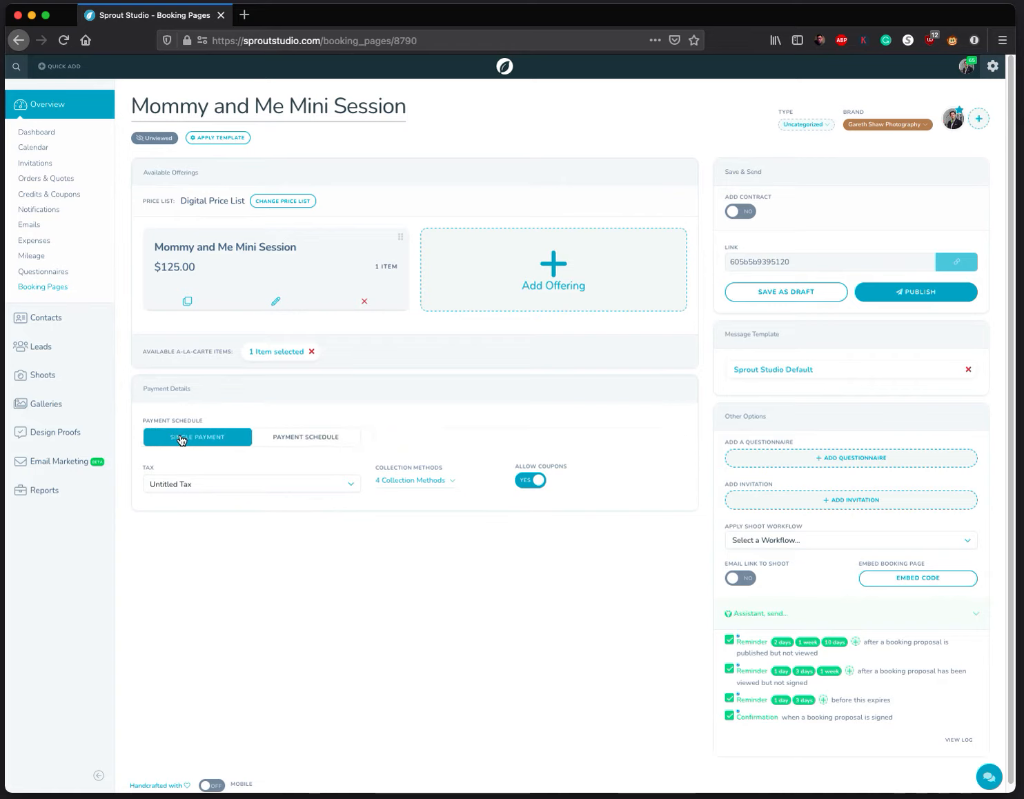
pyautogui.click(316, 445)
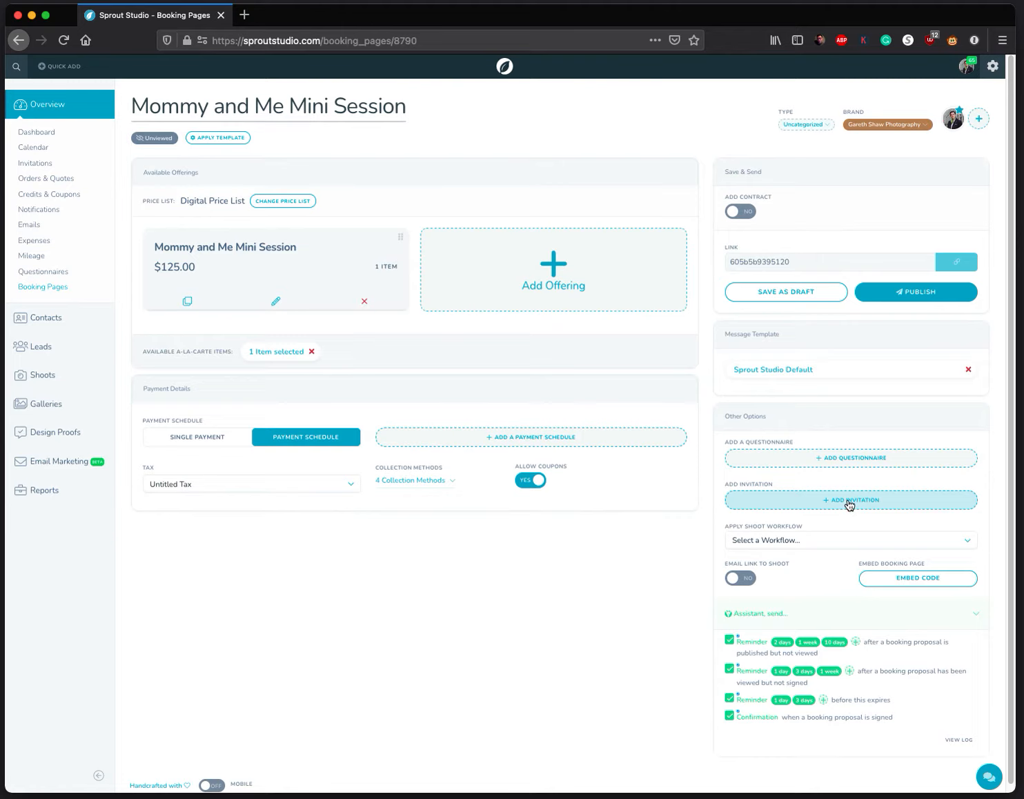
# Step: Remove Bank Transfer and Venmo from the booking page's collection methods, and set its tax to None
pyautogui.click(537, 481)
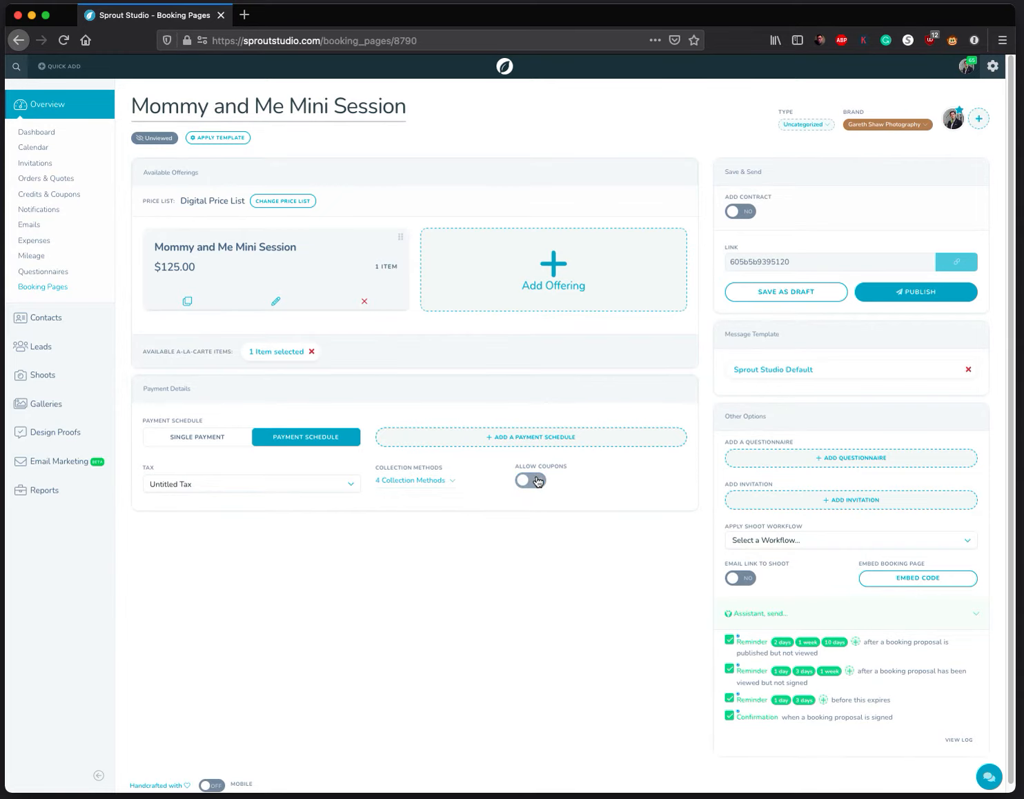
pyautogui.click(449, 483)
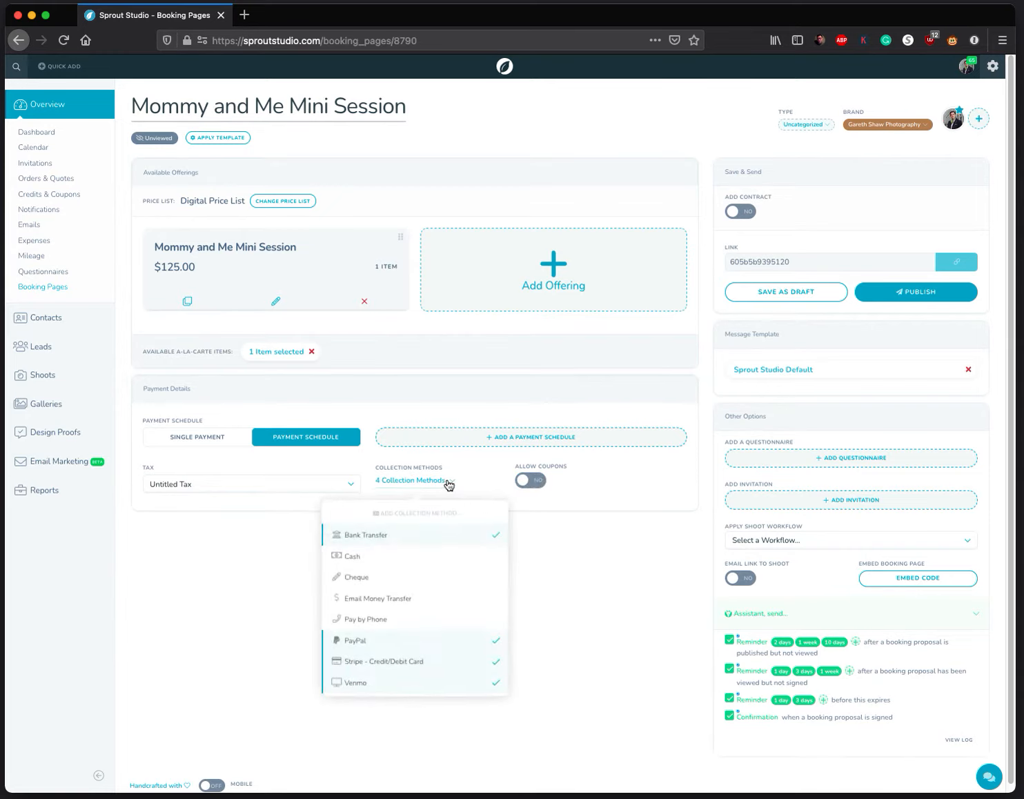
pyautogui.click(386, 538)
pyautogui.click(384, 684)
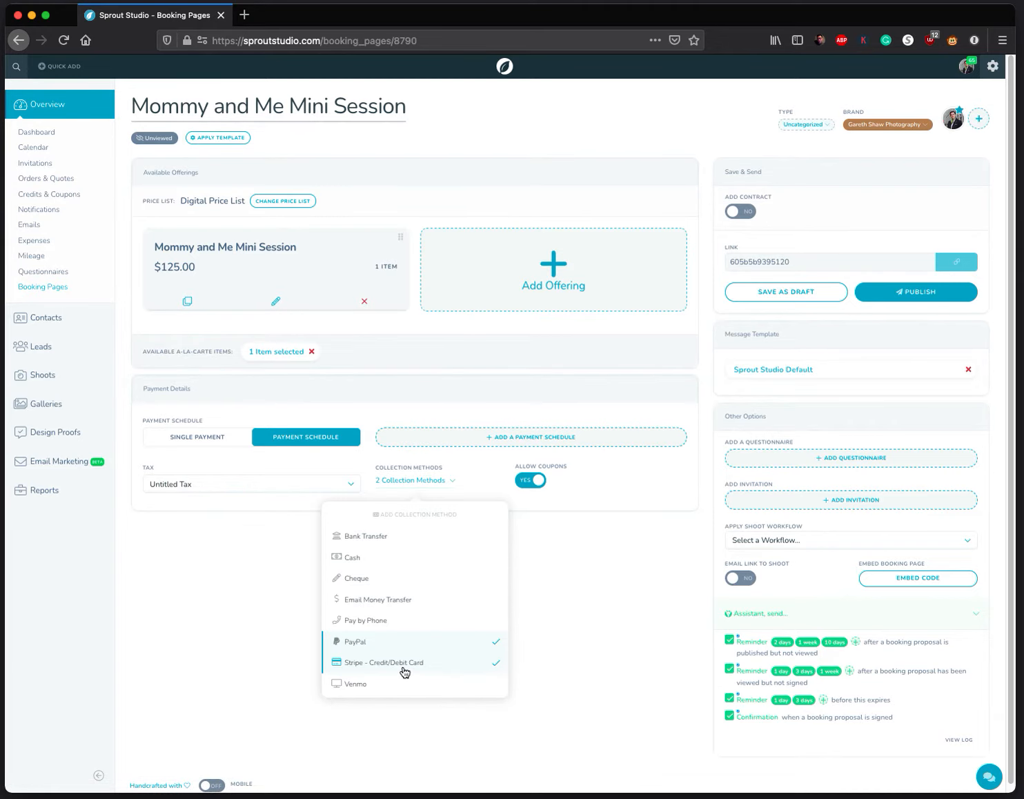
pyautogui.click(594, 589)
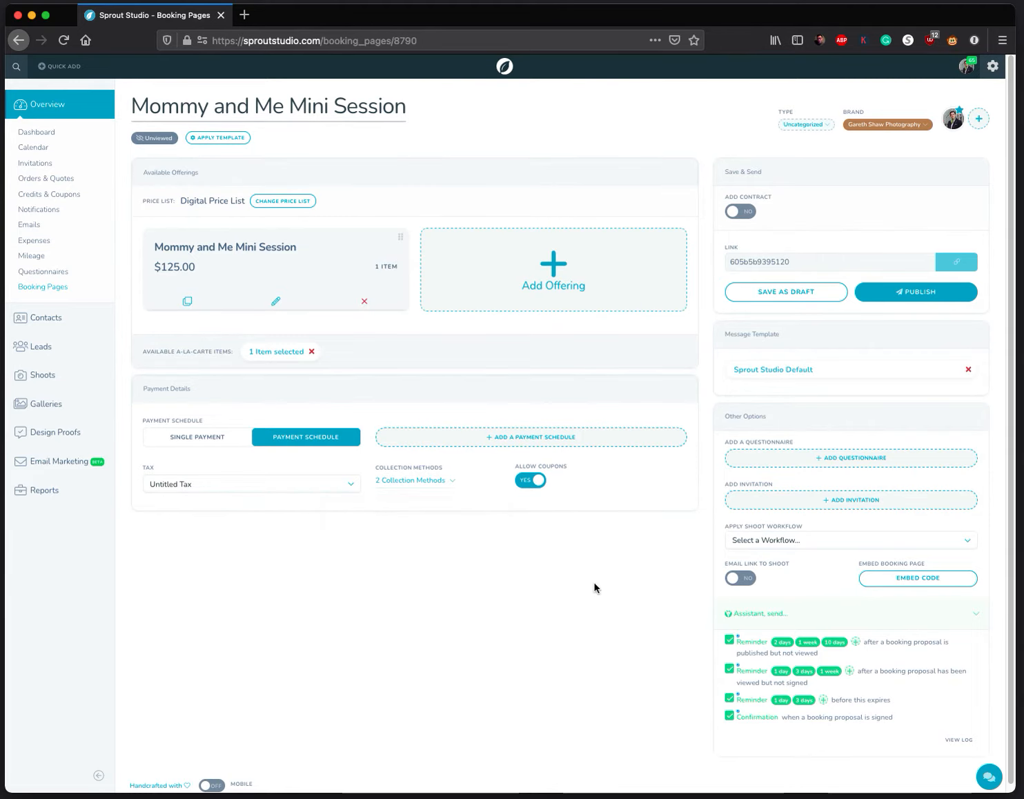
pyautogui.click(350, 490)
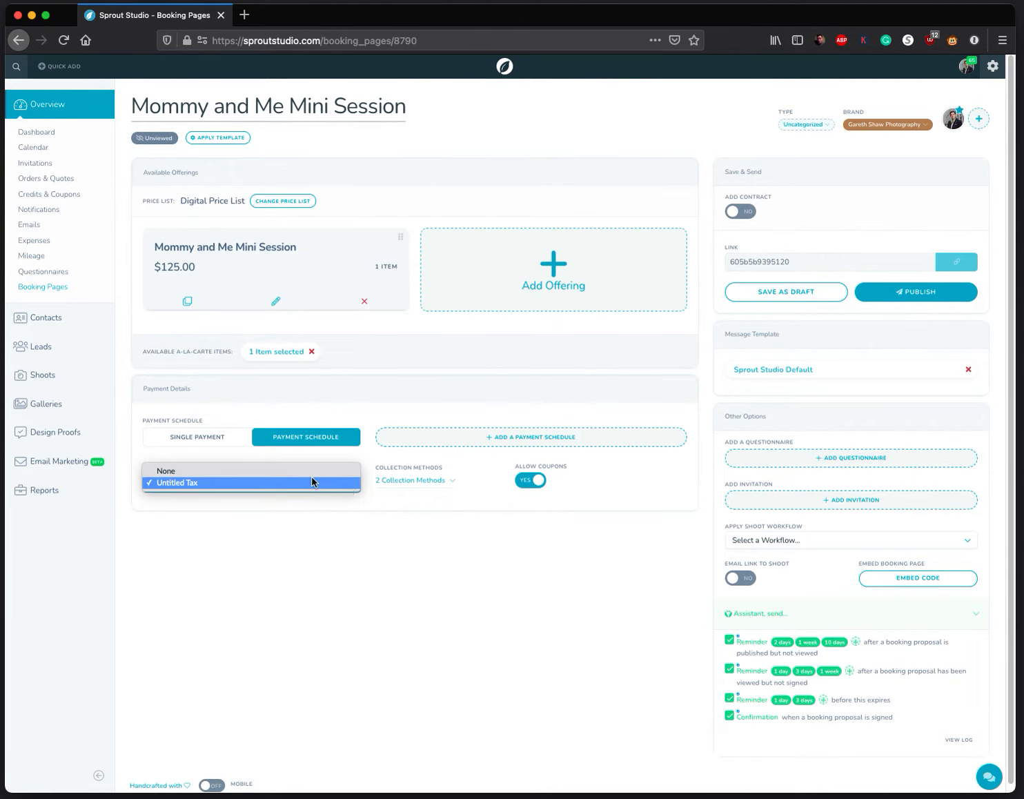
pyautogui.click(184, 465)
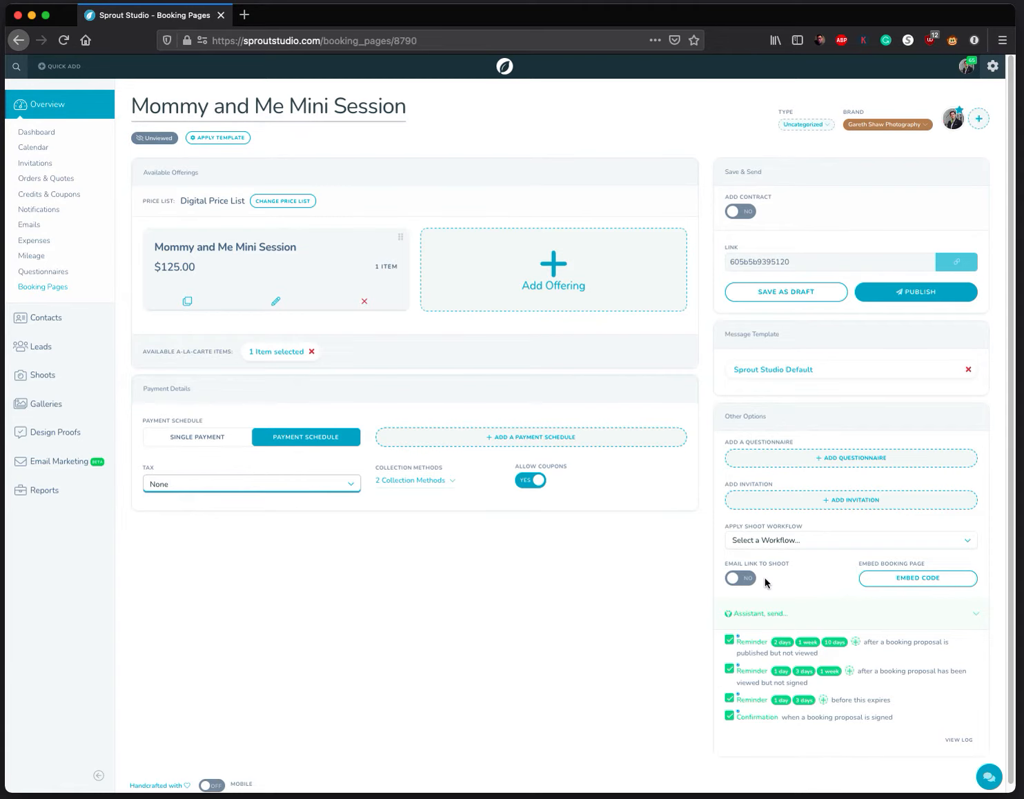
# Step: Enable the email link to the shoot, and add the "GSP - Portrait Contract with COVID" contract to the booking page
pyautogui.click(739, 580)
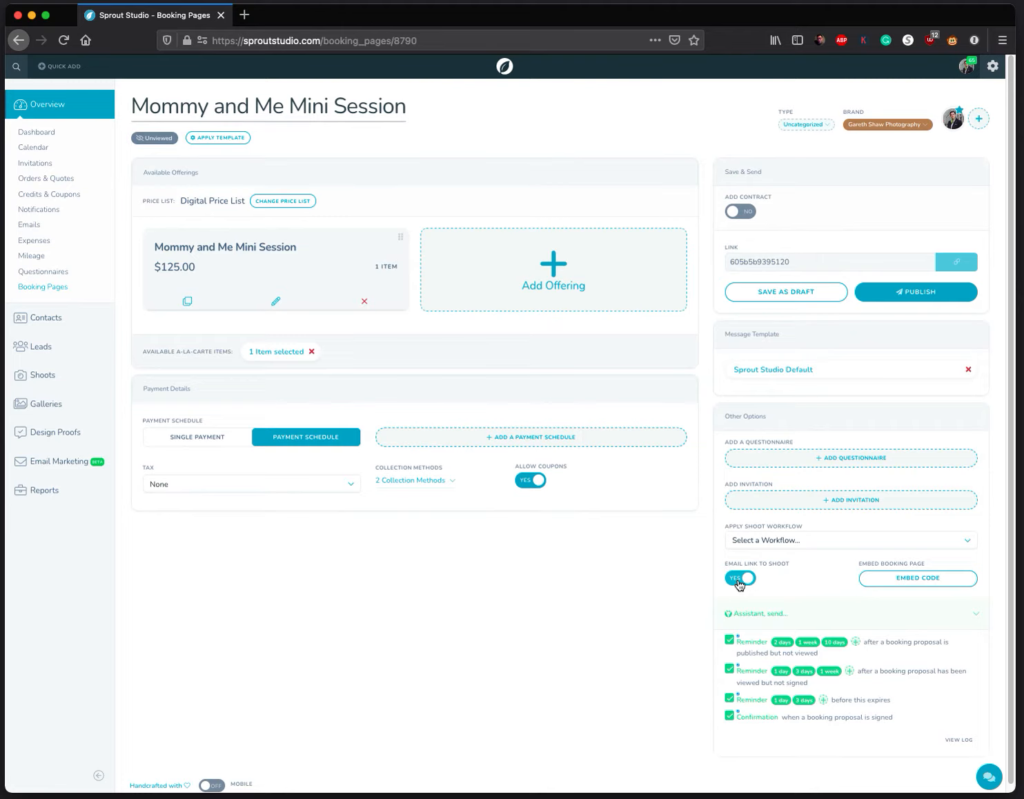
pyautogui.click(737, 214)
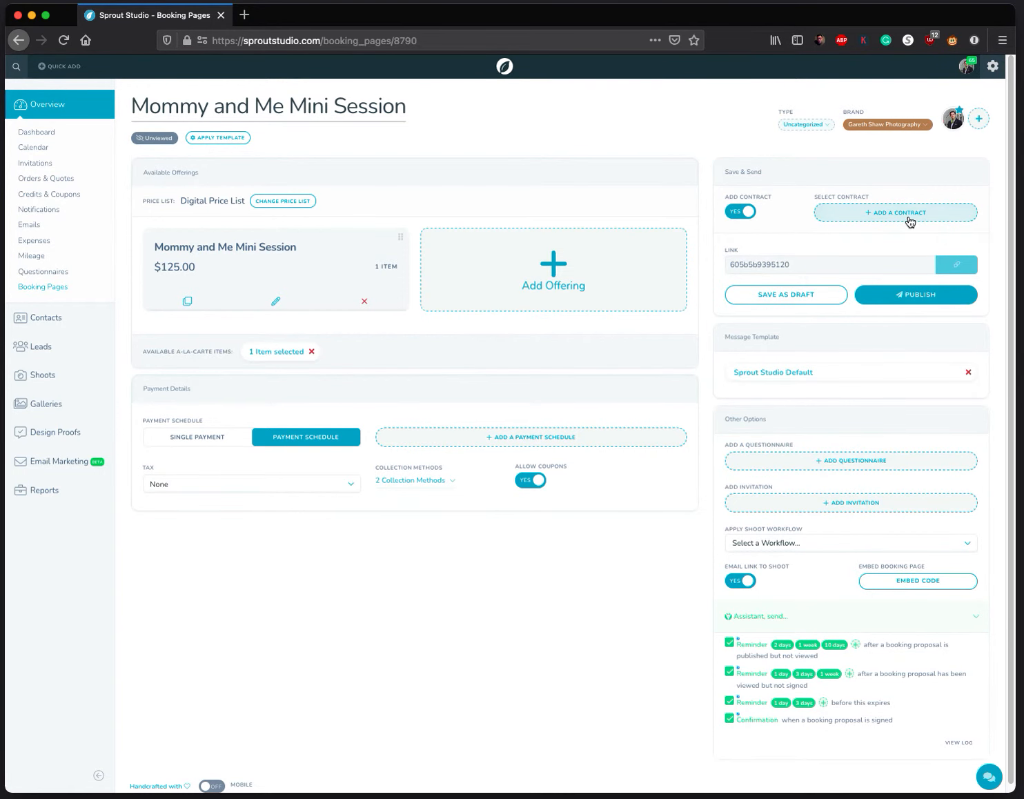
pyautogui.click(910, 219)
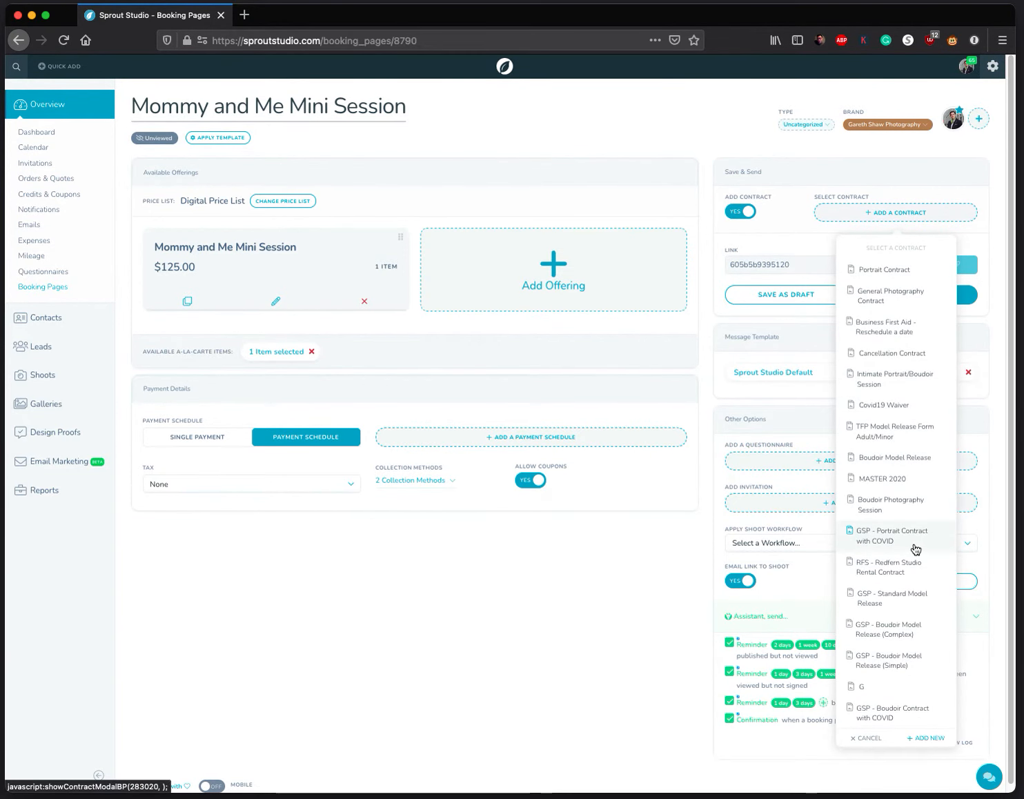
pyautogui.click(892, 536)
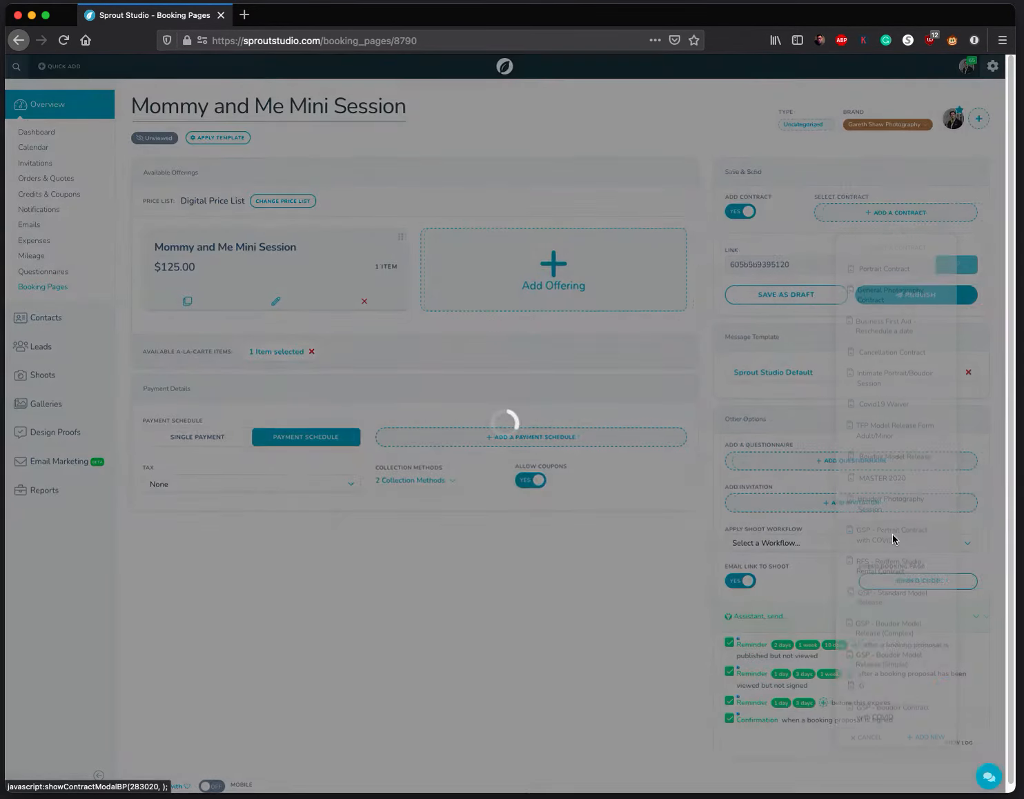
# Step: In the contract's COVID section, move the [[accept]] tag to the end of "The CLIENT agrees to all of the above."
pyautogui.scroll(-10, 364, 323)
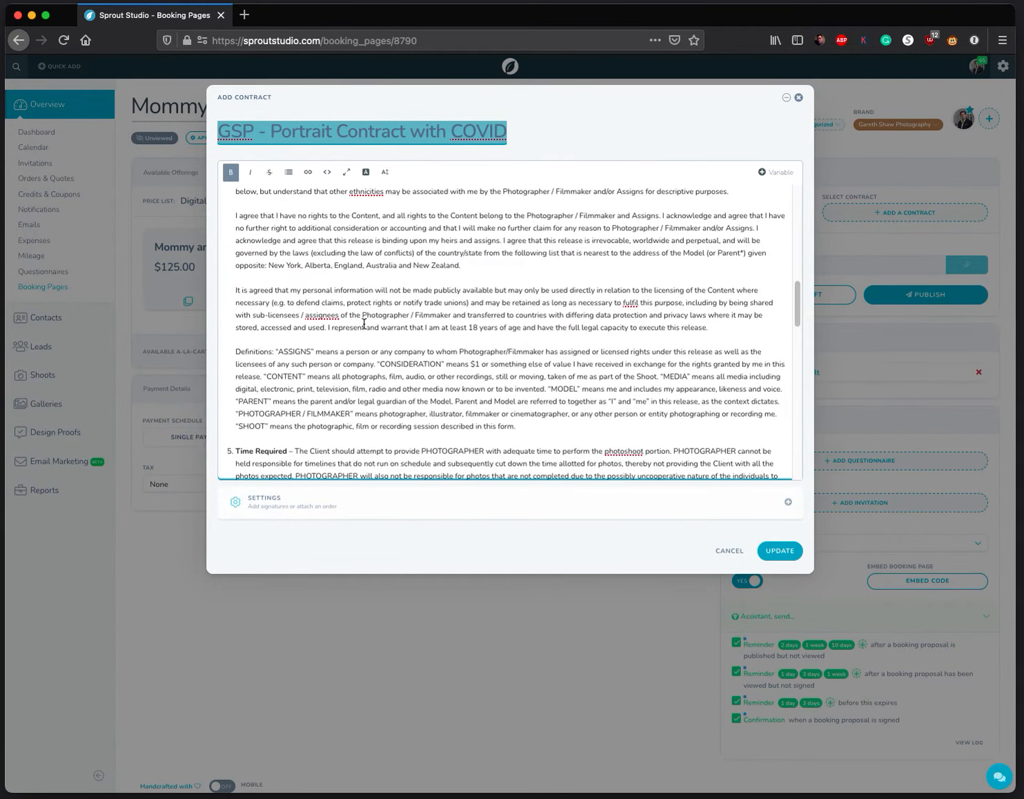
pyautogui.scroll(-10, 364, 324)
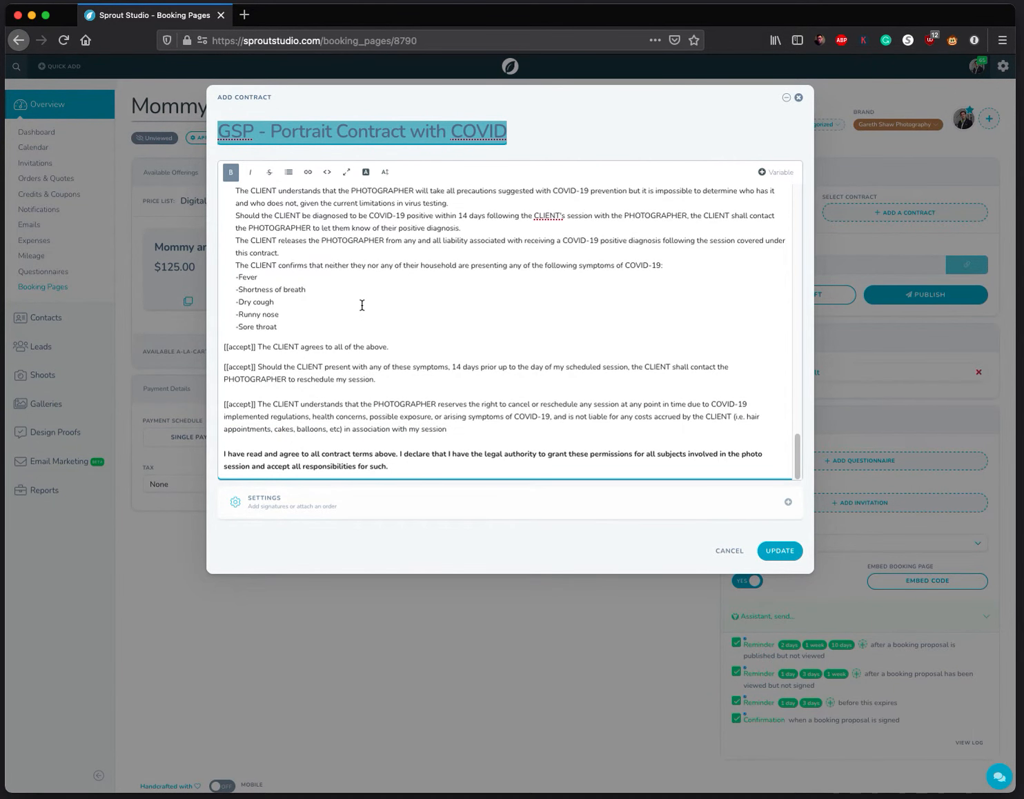
pyautogui.click(257, 347)
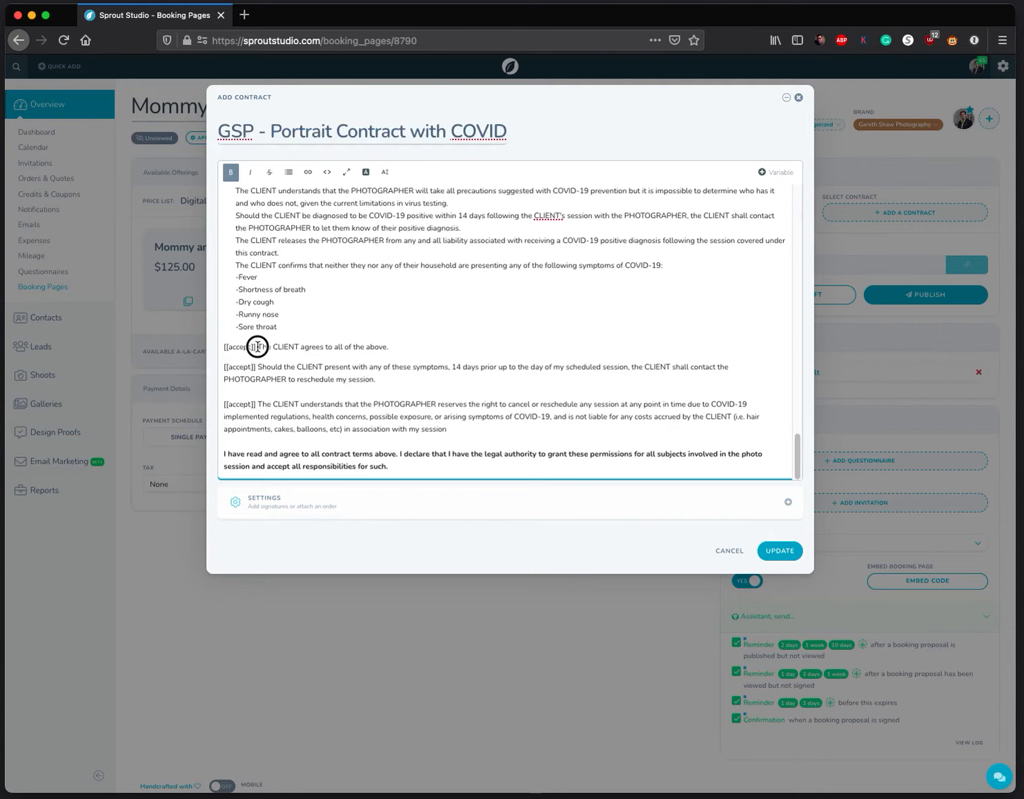
pyautogui.moveTo(258, 347); pyautogui.dragTo(223, 347)
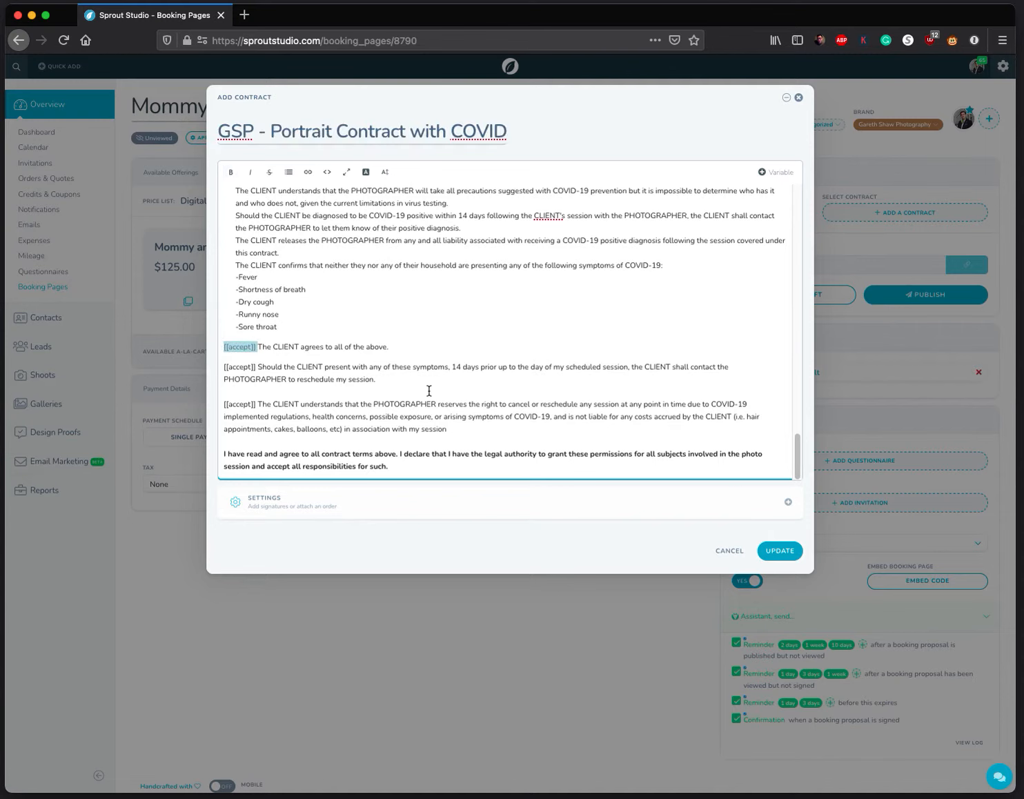
pyautogui.press('super+x')
pyautogui.click(407, 347)
pyautogui.press('super+v')
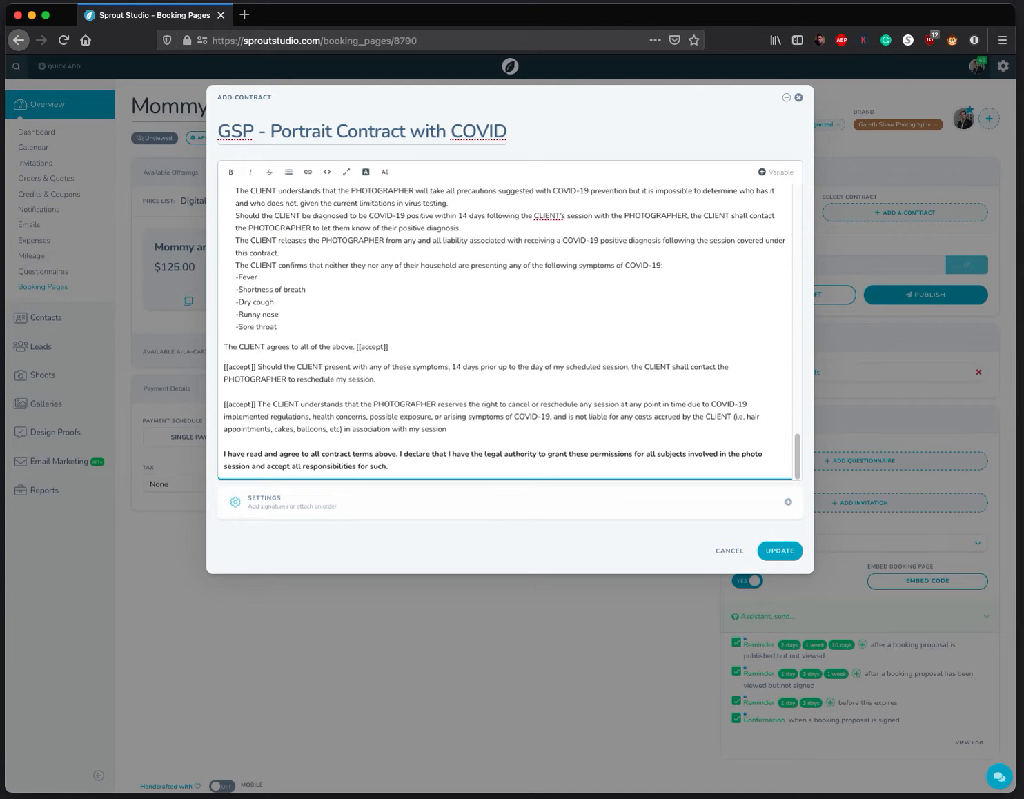
# Step: Move the [[accept]] tag of the clause about presenting with symptoms to its end, after "reschedule my session."
pyautogui.moveTo(258, 367); pyautogui.dragTo(218, 367)
pyautogui.press('super+x')
pyautogui.click(343, 379)
pyautogui.write('m')
pyautogui.press('super+v')
pyautogui.press('super+z')
pyautogui.press('super+v')
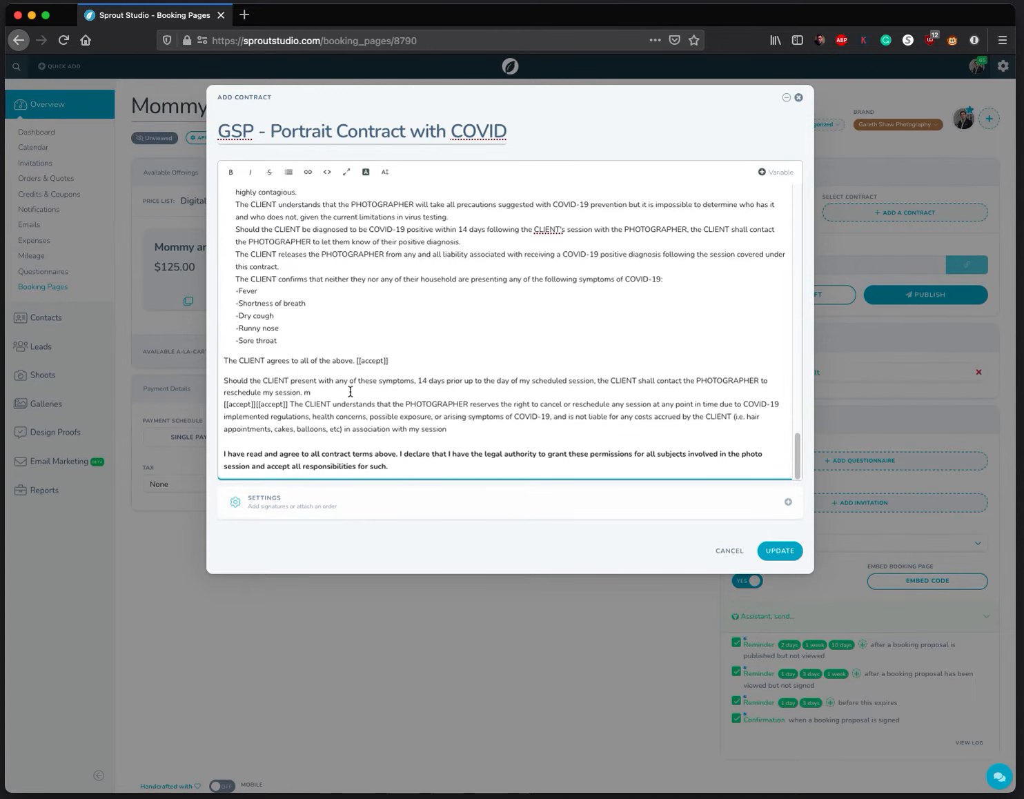
pyautogui.press('super+z')
pyautogui.press('BackSpace')
pyautogui.press('super+v')
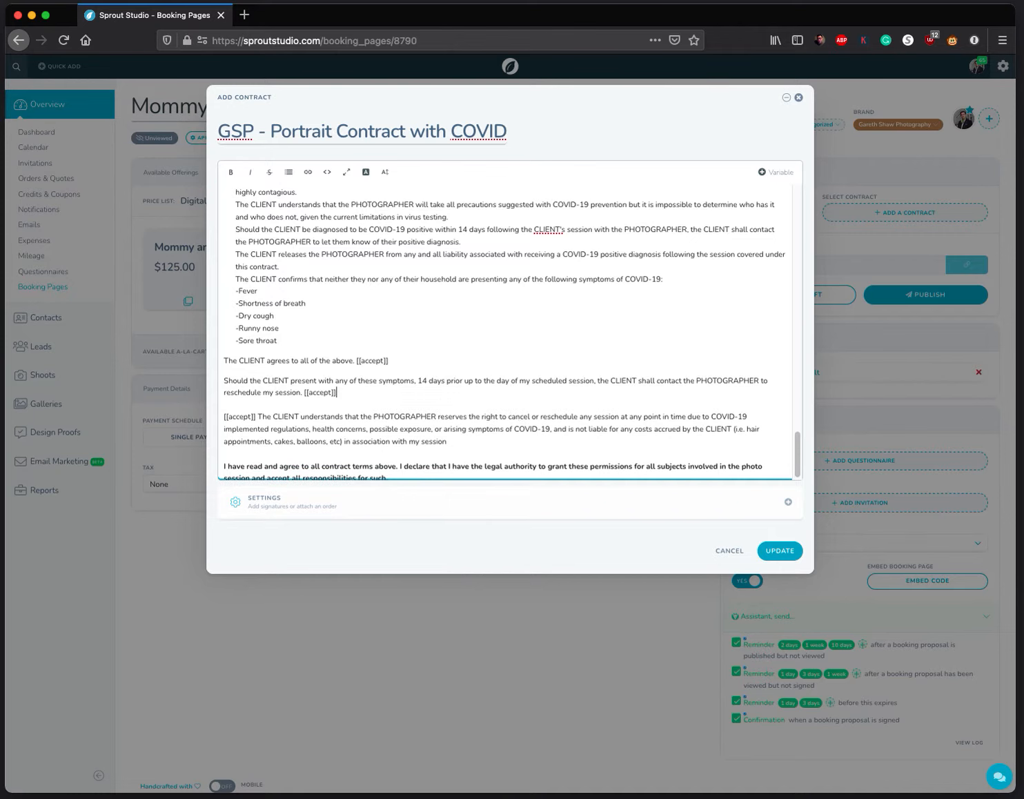
# Step: Move the [[accept]] tag of the cancellation clause to its end, after "in association with my session.", and save the contract
pyautogui.click(256, 417)
pyautogui.doubleClick(255, 418)
pyautogui.press('BackSpace')
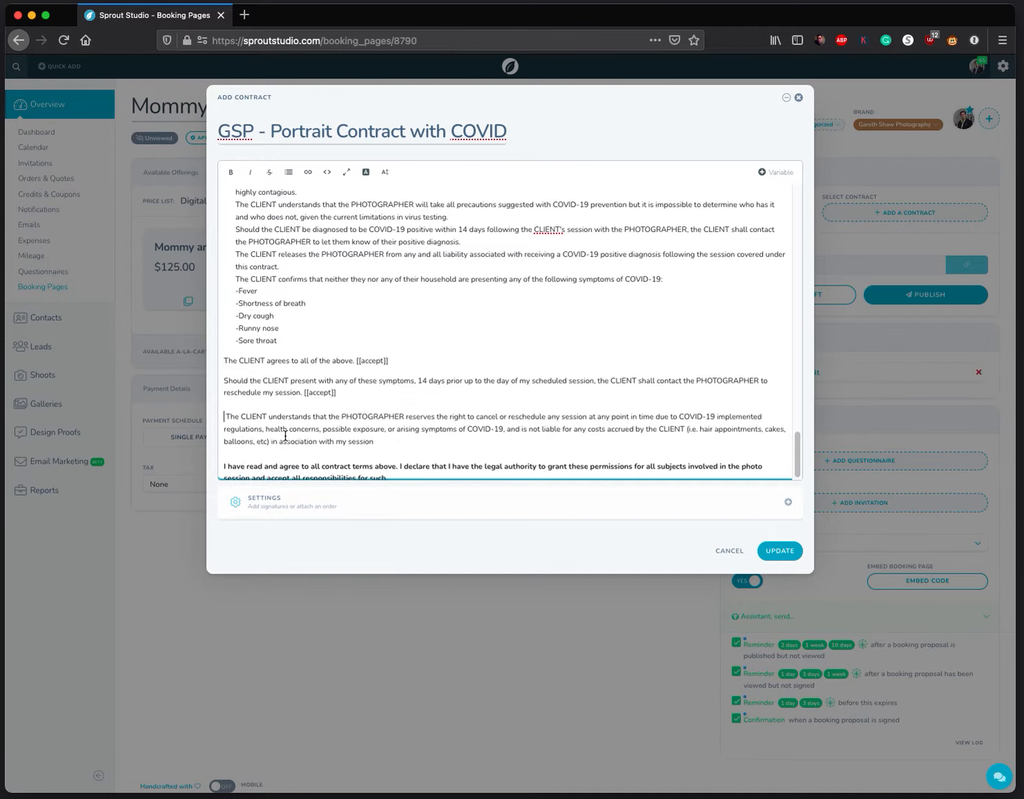
pyautogui.press('BackSpace')
pyautogui.click(418, 441)
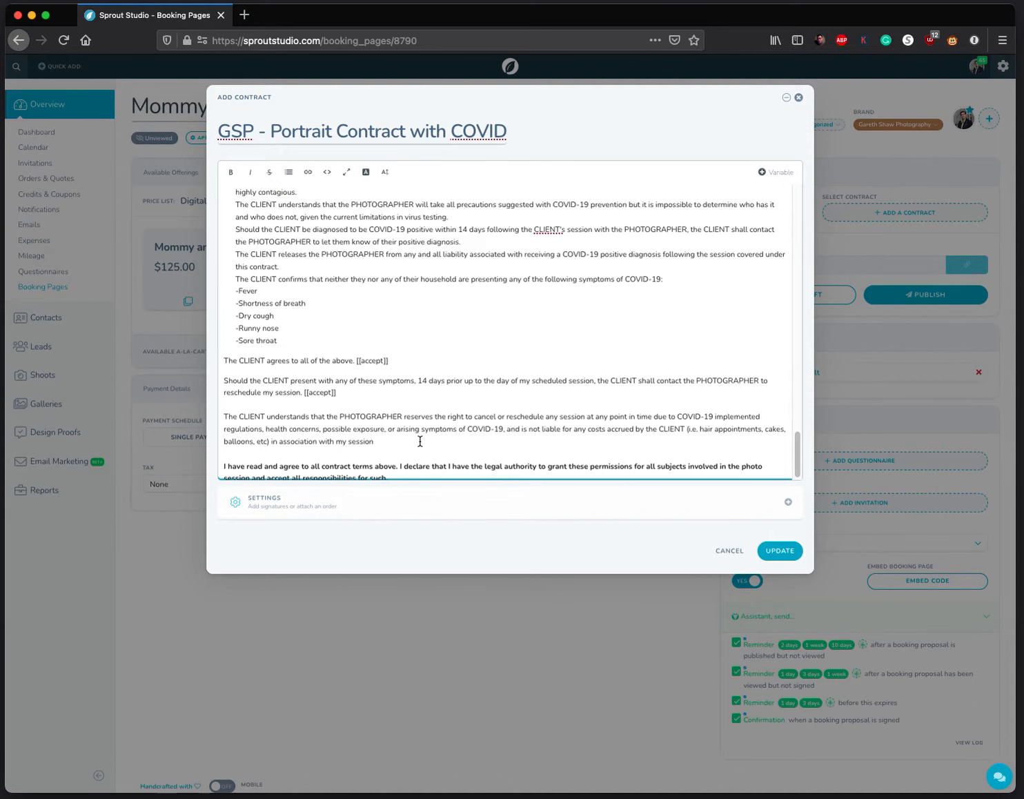
pyautogui.write('. [[accept')
pyautogui.click(773, 552)
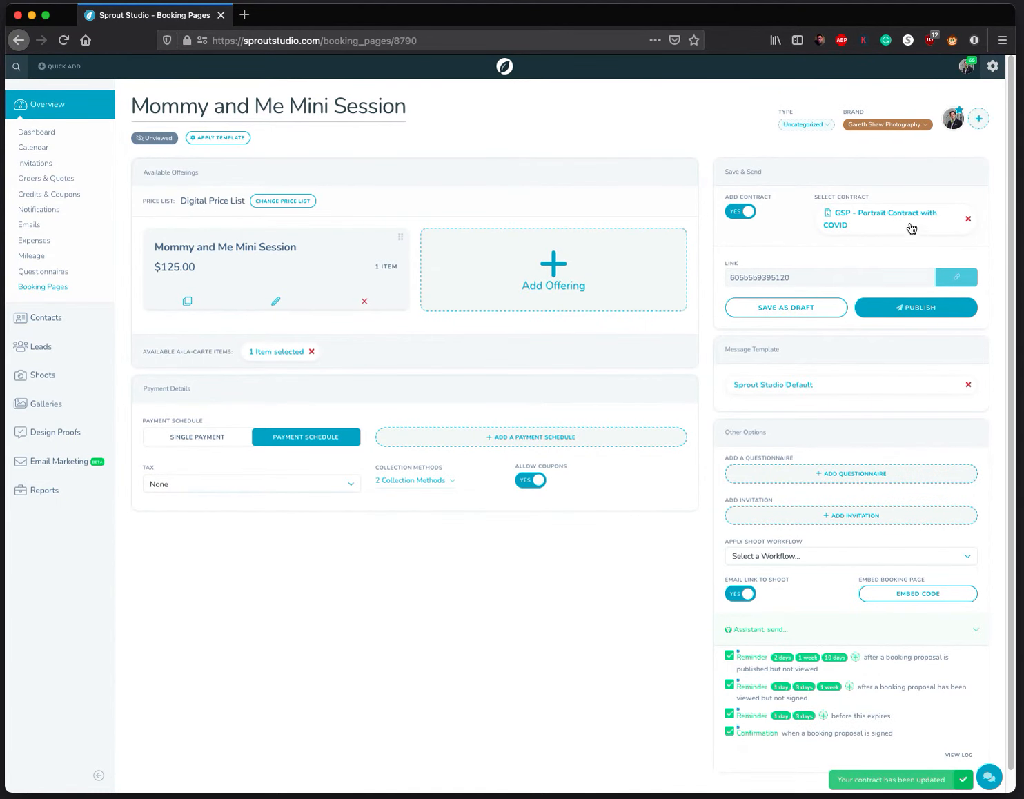
# Step: Reopen the attached contract, check the acceptance clauses at its end, and save it again
pyautogui.click(878, 222)
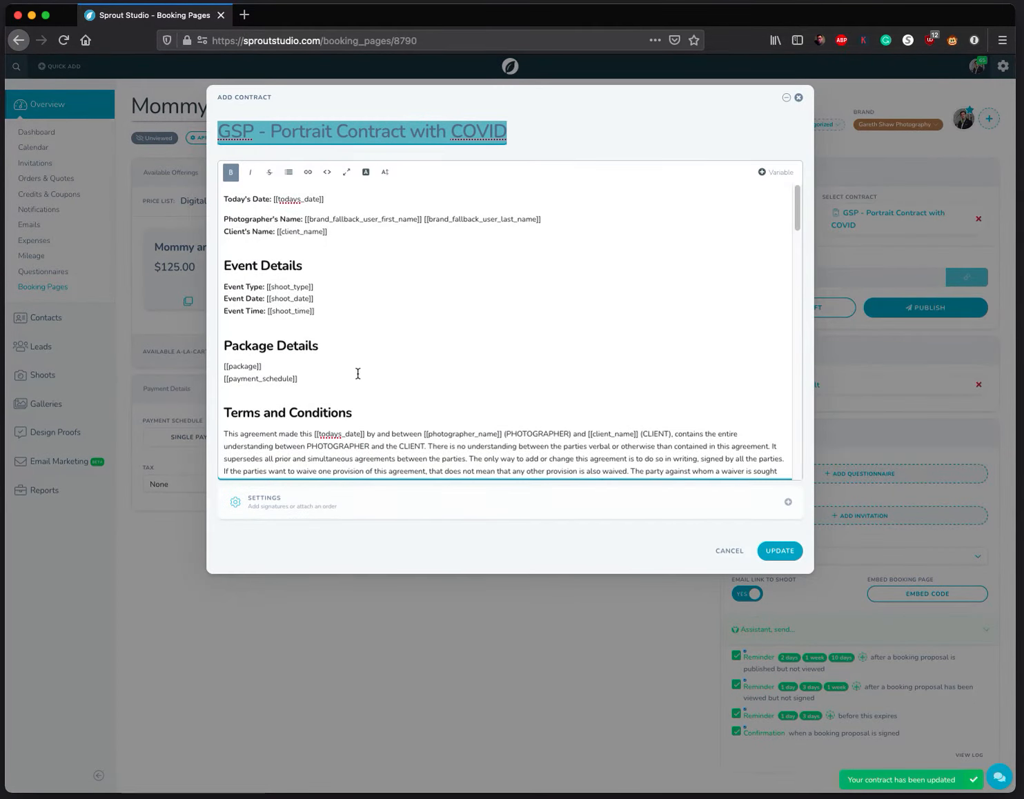
pyautogui.scroll(-15, 356, 373)
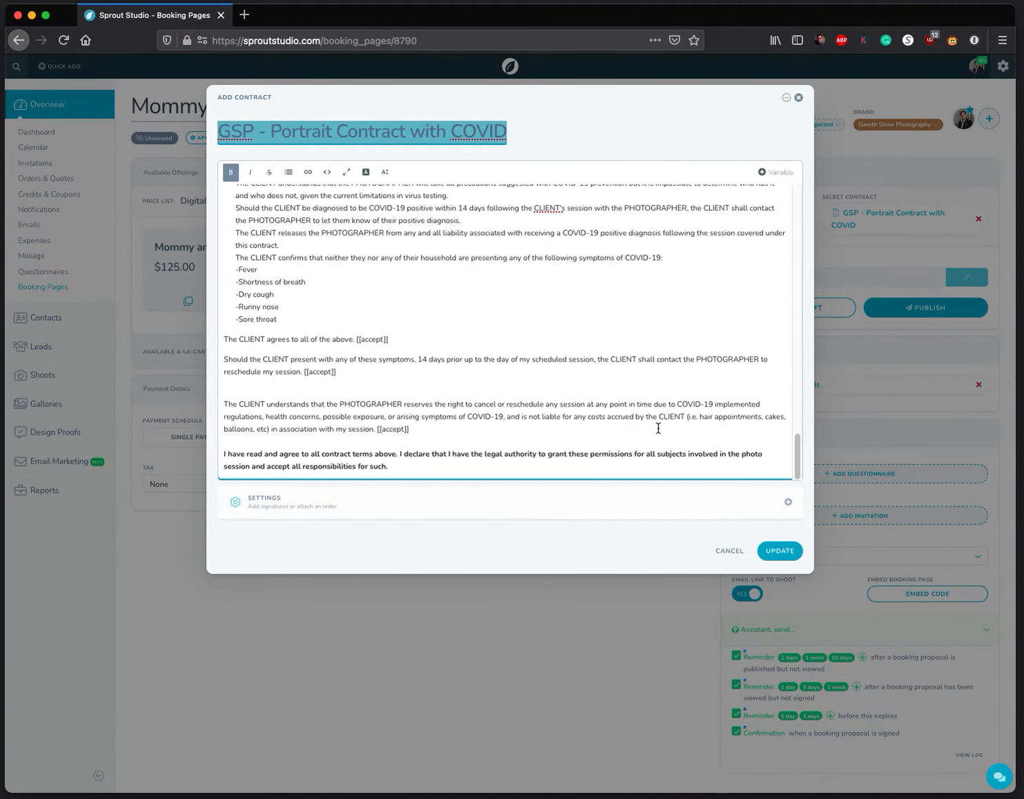
pyautogui.click(779, 550)
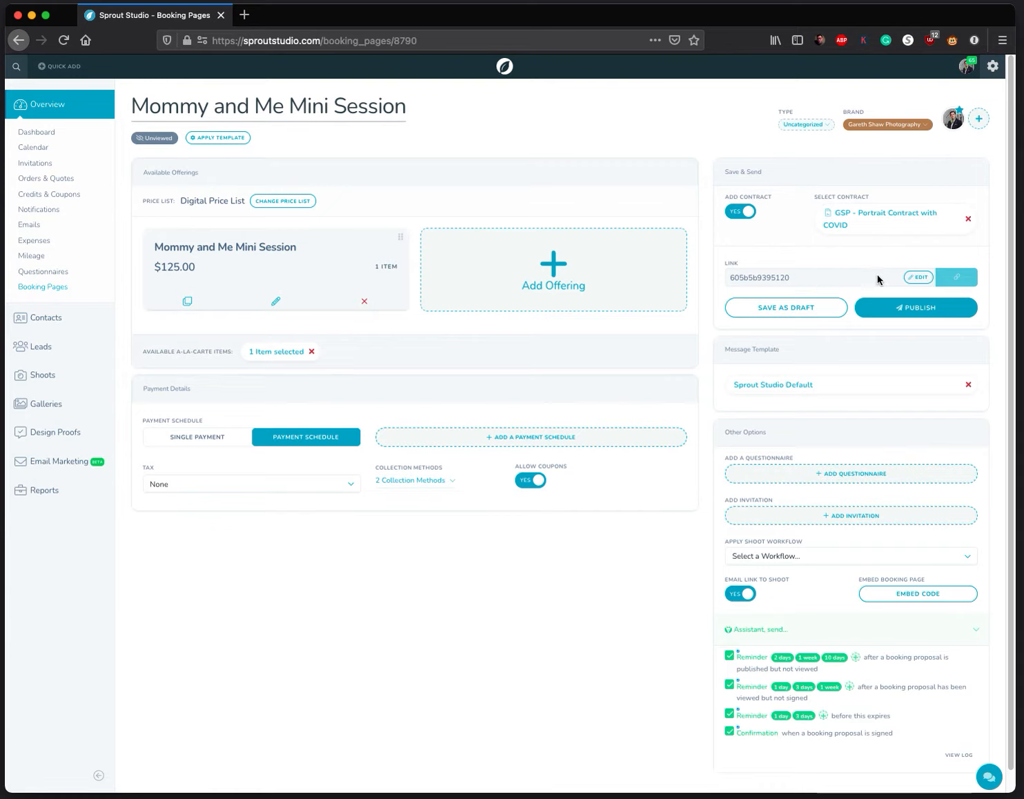
# Step: Change the booking page's link to "mommy-and-me-mini-session" and publish the page
pyautogui.click(918, 276)
pyautogui.doubleClick(824, 276)
pyautogui.press('BackSpace')
pyautogui.write('mommy')
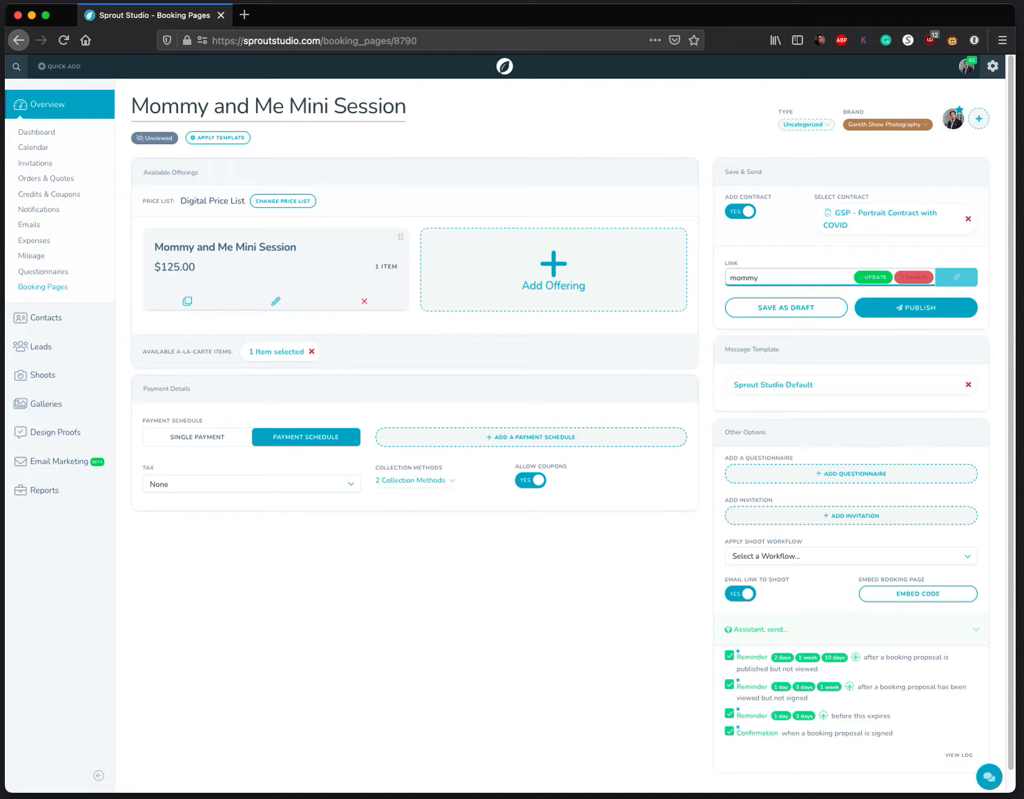
pyautogui.write('-and-me-mini-session')
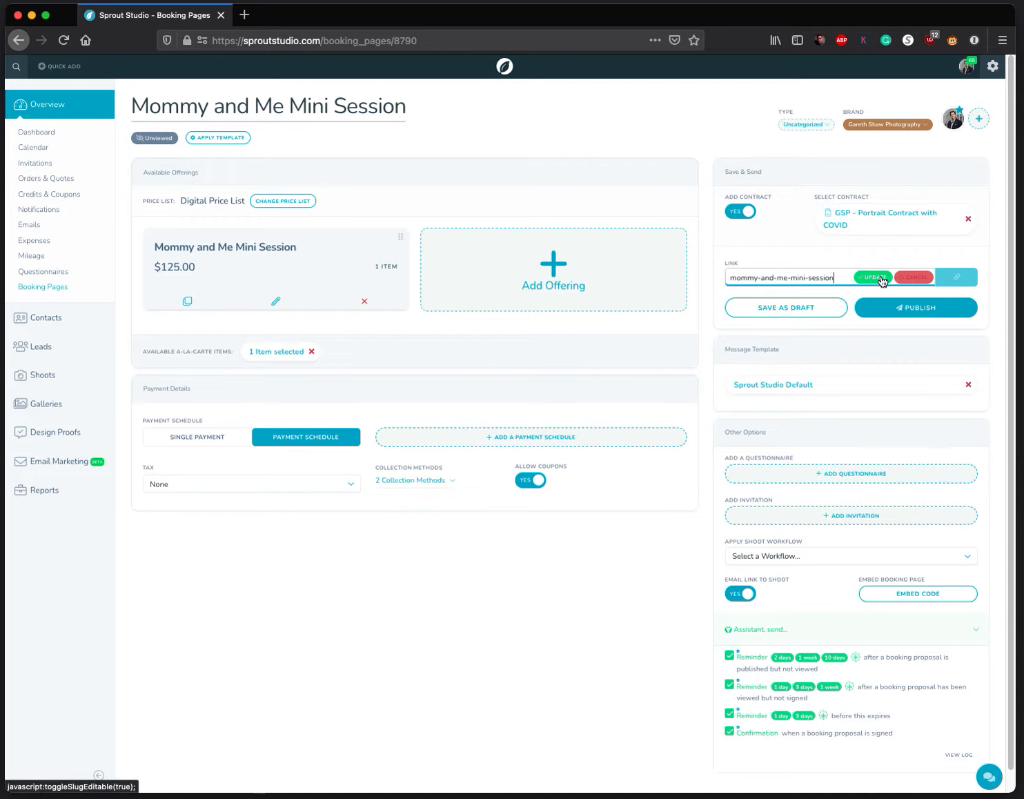
pyautogui.click(880, 278)
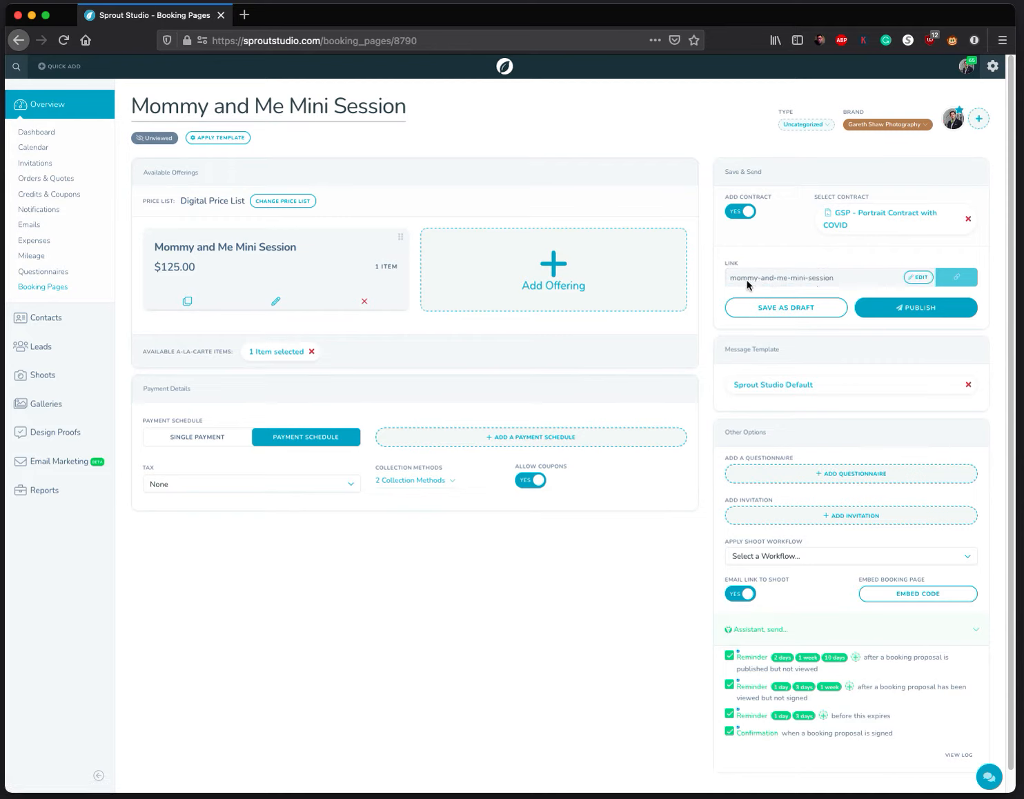
pyautogui.click(923, 311)
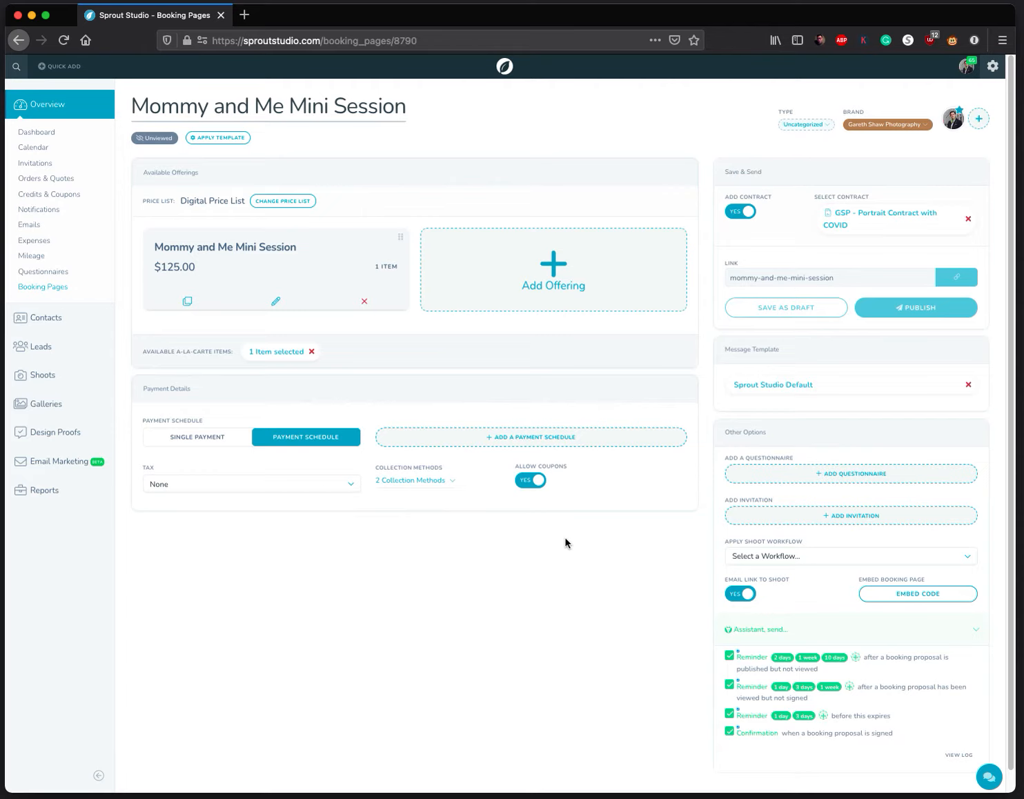
# Step: Add a questionnaire to the booking page and apply the Phone Consultation template to it
pyautogui.click(533, 481)
pyautogui.click(862, 481)
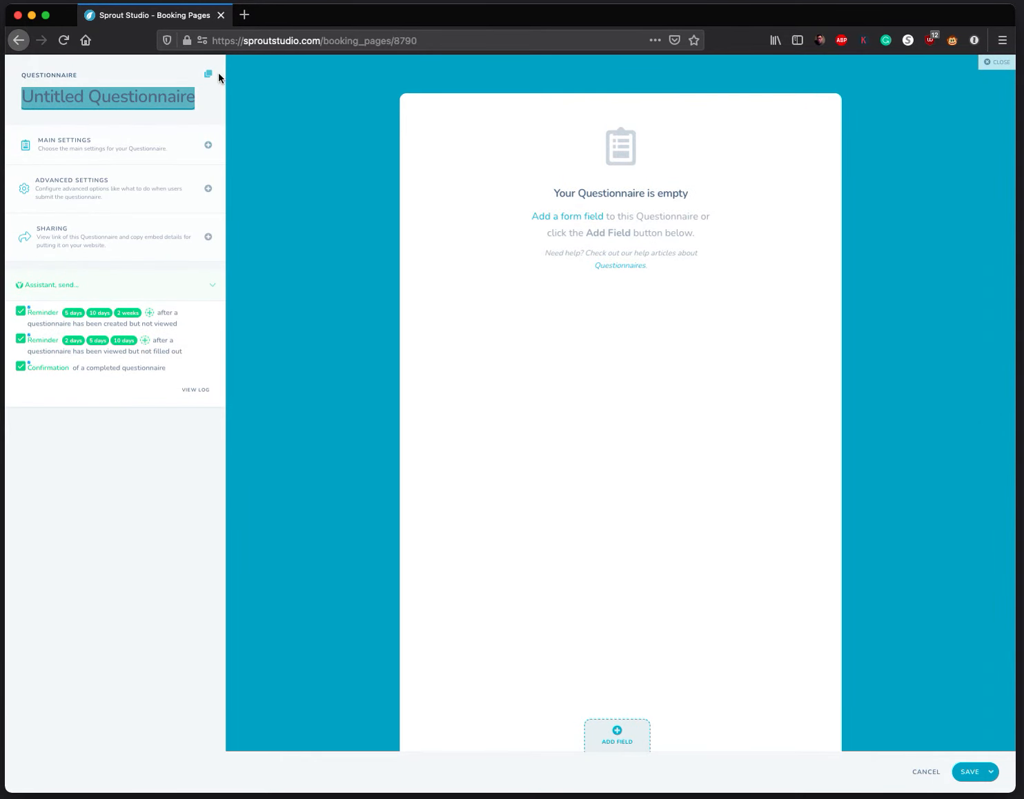
pyautogui.click(207, 75)
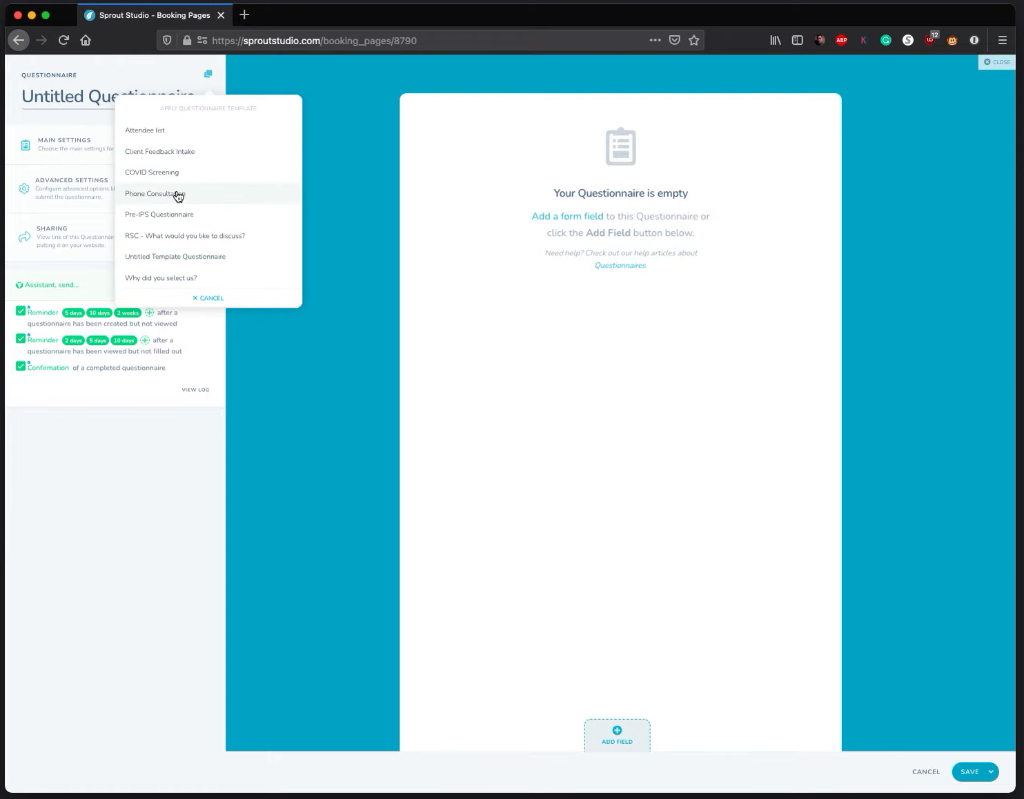
pyautogui.click(164, 196)
# Step: Delete the phone number, Zoom details, call method and all Pinterest fields from the questionnaire
pyautogui.click(466, 496)
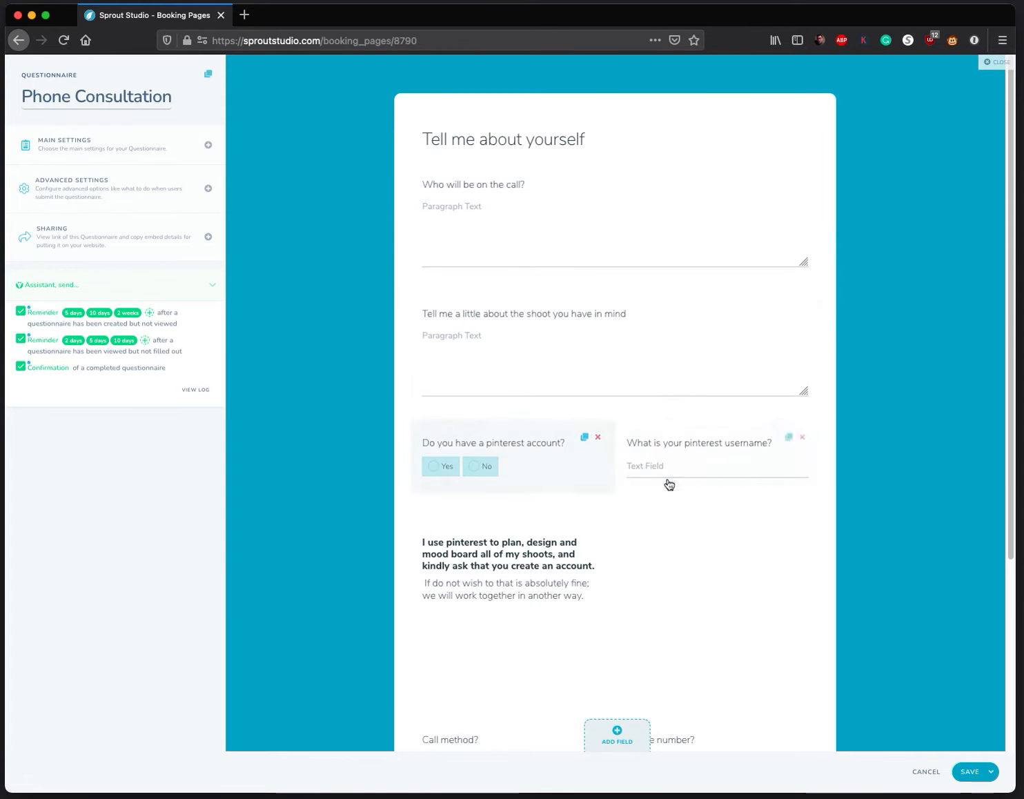
pyautogui.scroll(-4, 673, 531)
pyautogui.click(803, 560)
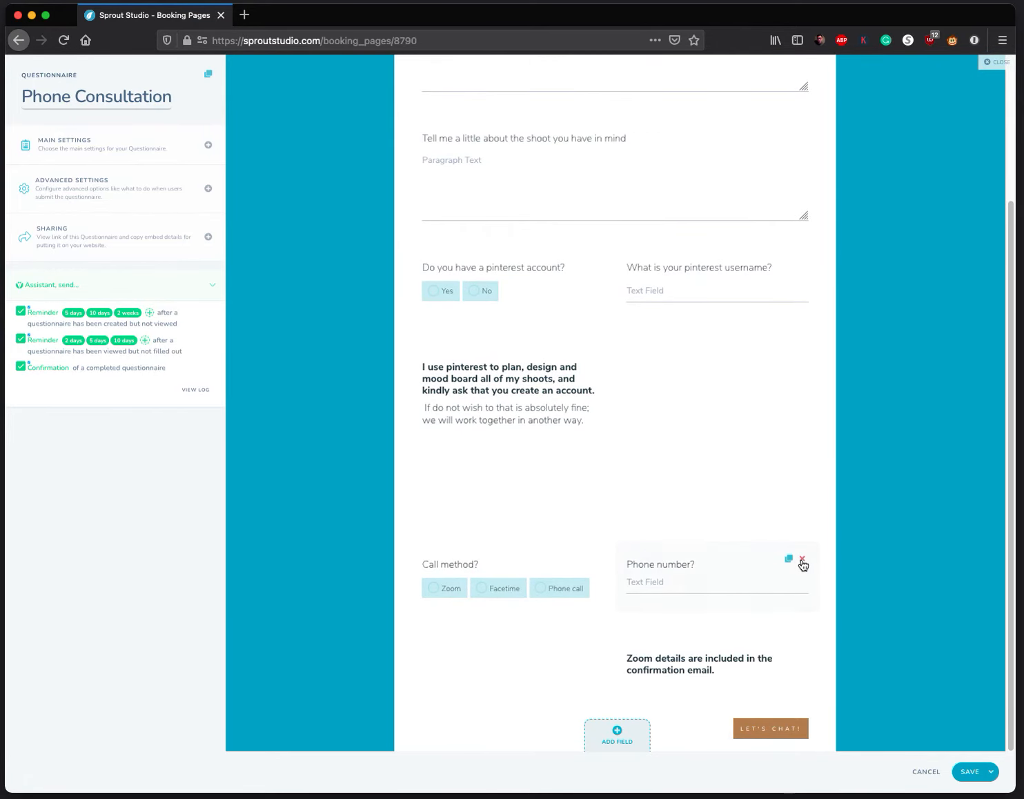
pyautogui.click(803, 560)
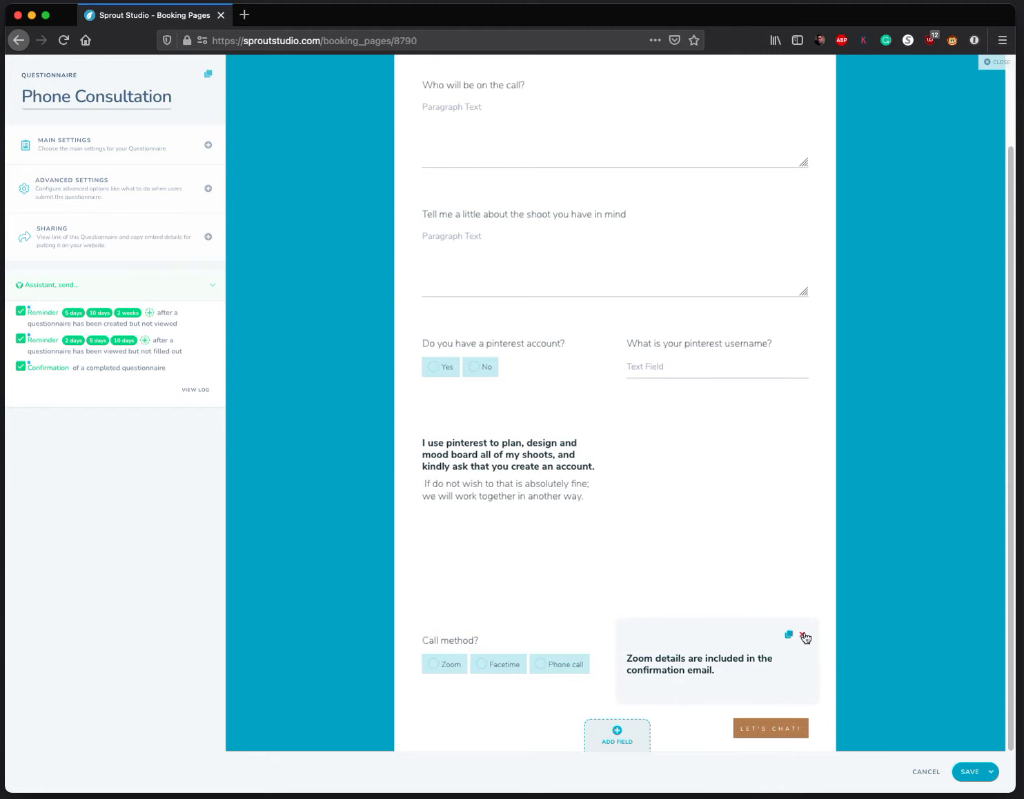
pyautogui.click(803, 633)
pyautogui.click(599, 646)
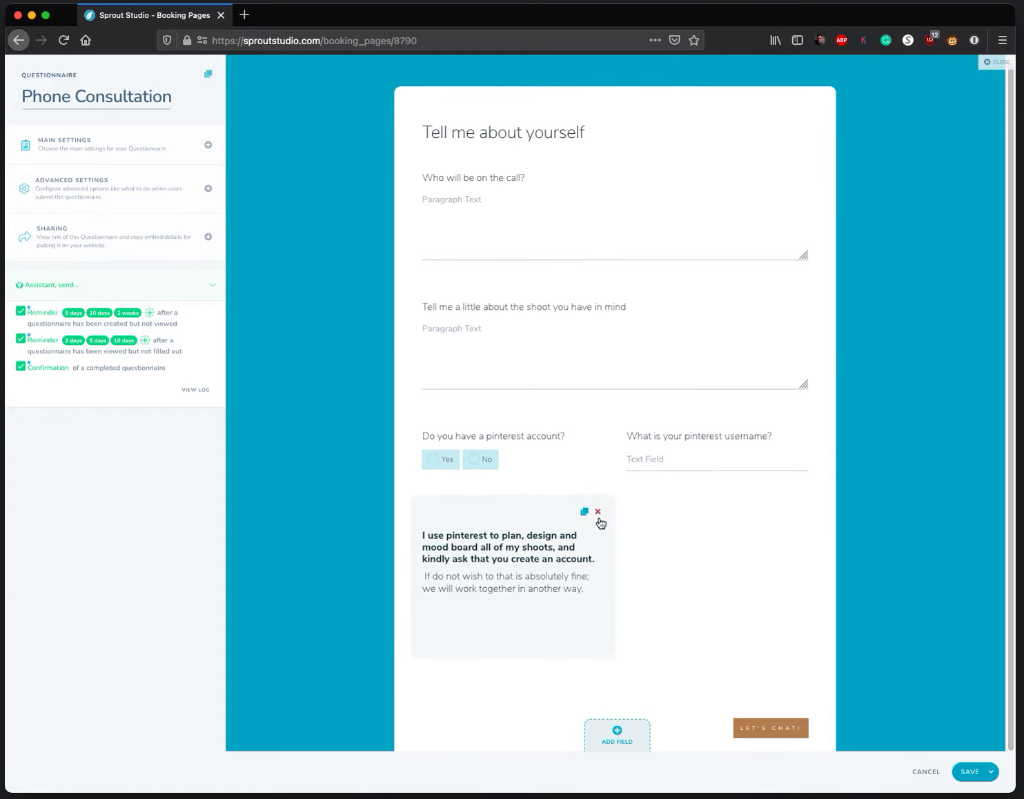
pyautogui.click(601, 515)
pyautogui.click(807, 437)
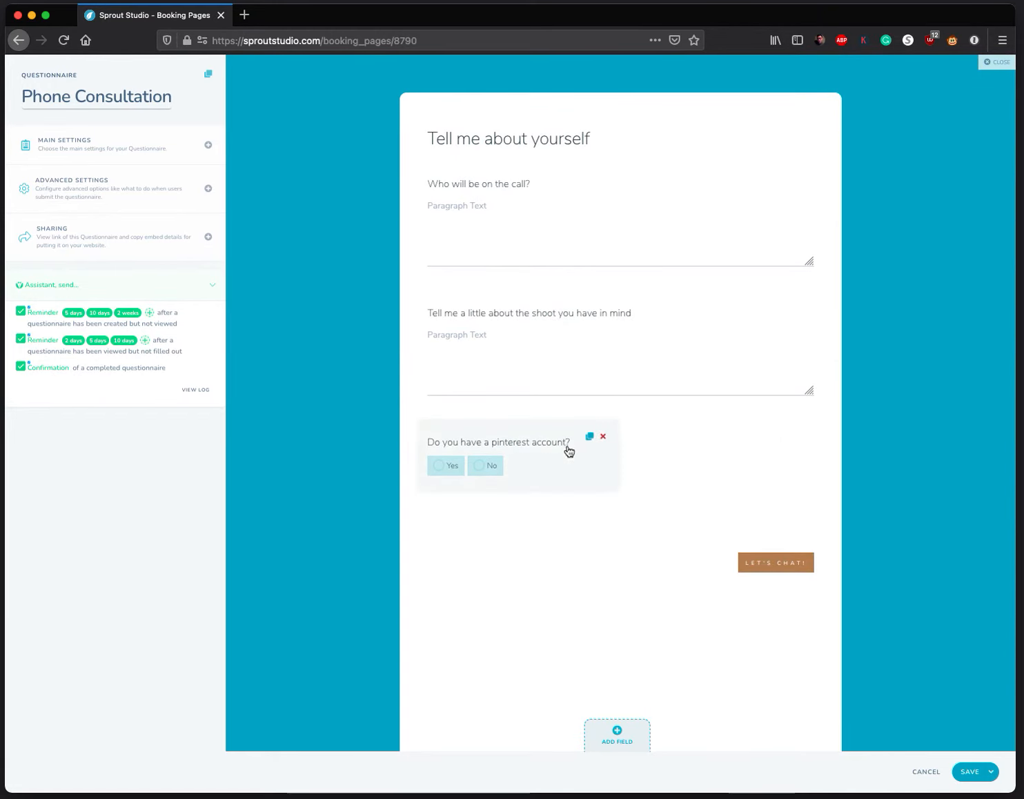
pyautogui.click(601, 442)
# Step: Reword the questionnaire's first question as "Who will be attending the Mini Session?" and save the field
pyautogui.click(560, 201)
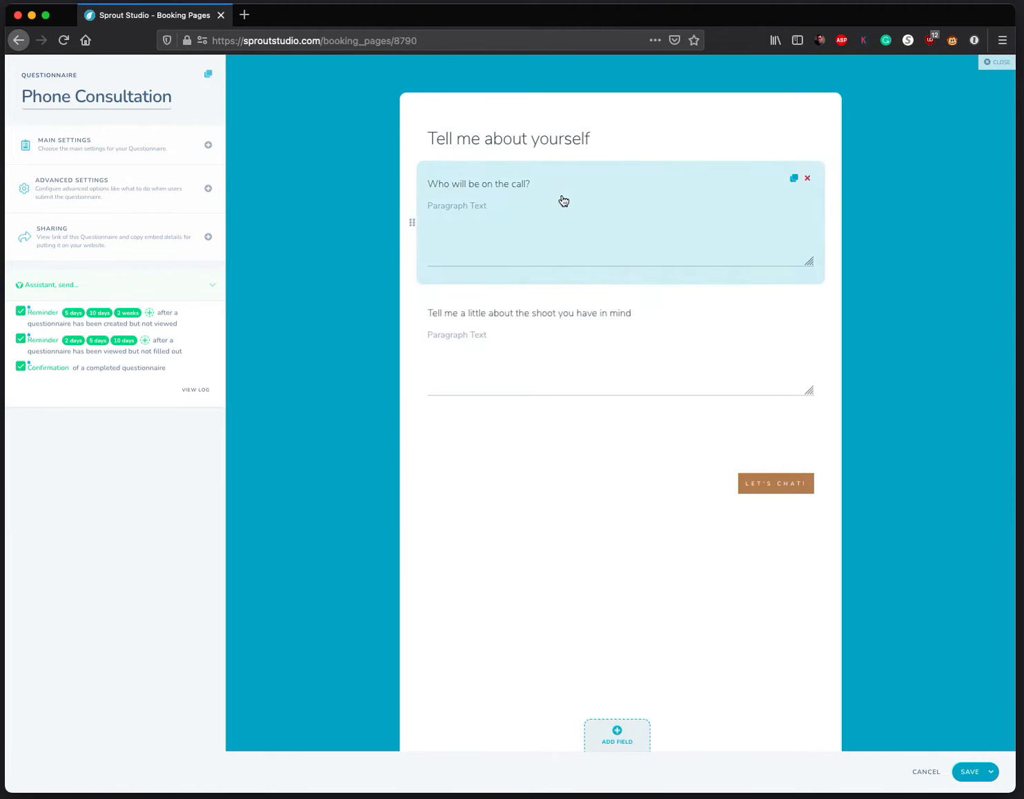
pyautogui.click(132, 148)
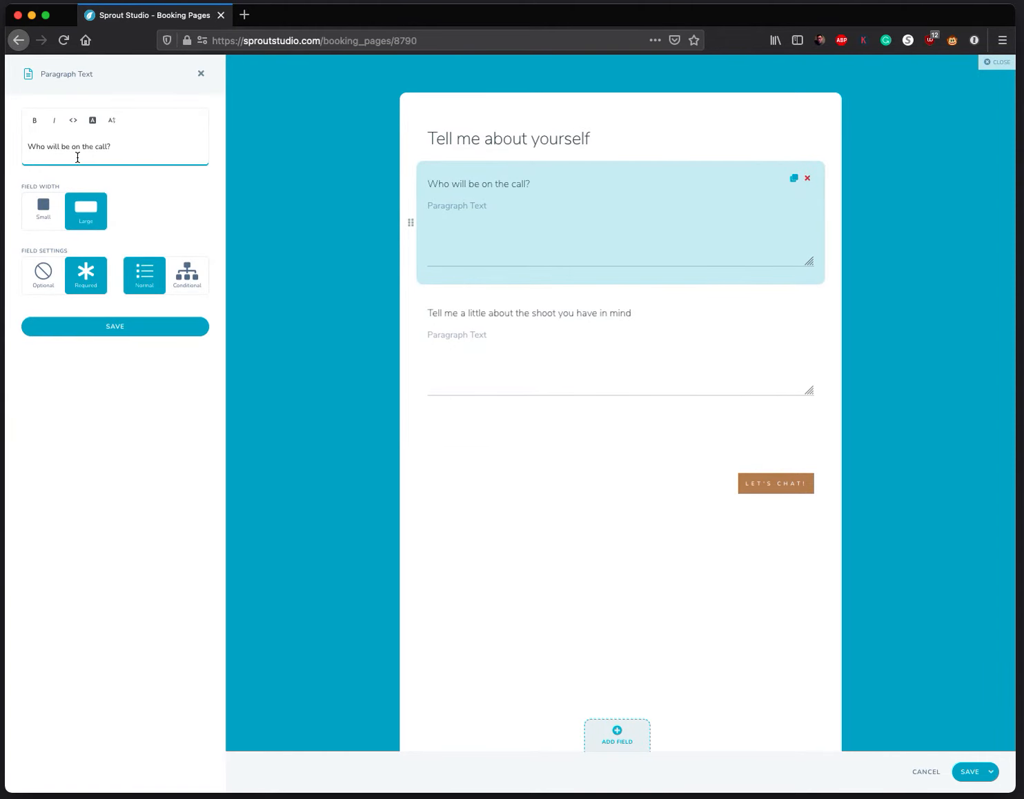
pyautogui.moveTo(75, 149); pyautogui.dragTo(155, 153)
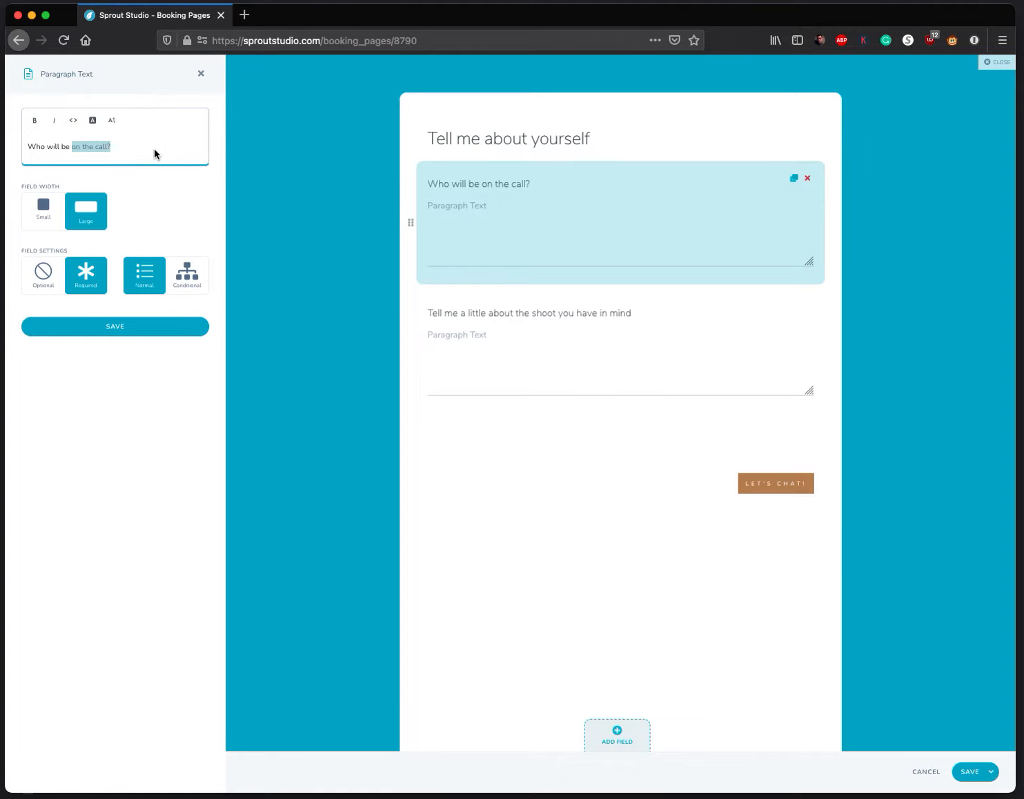
pyautogui.write('attending the')
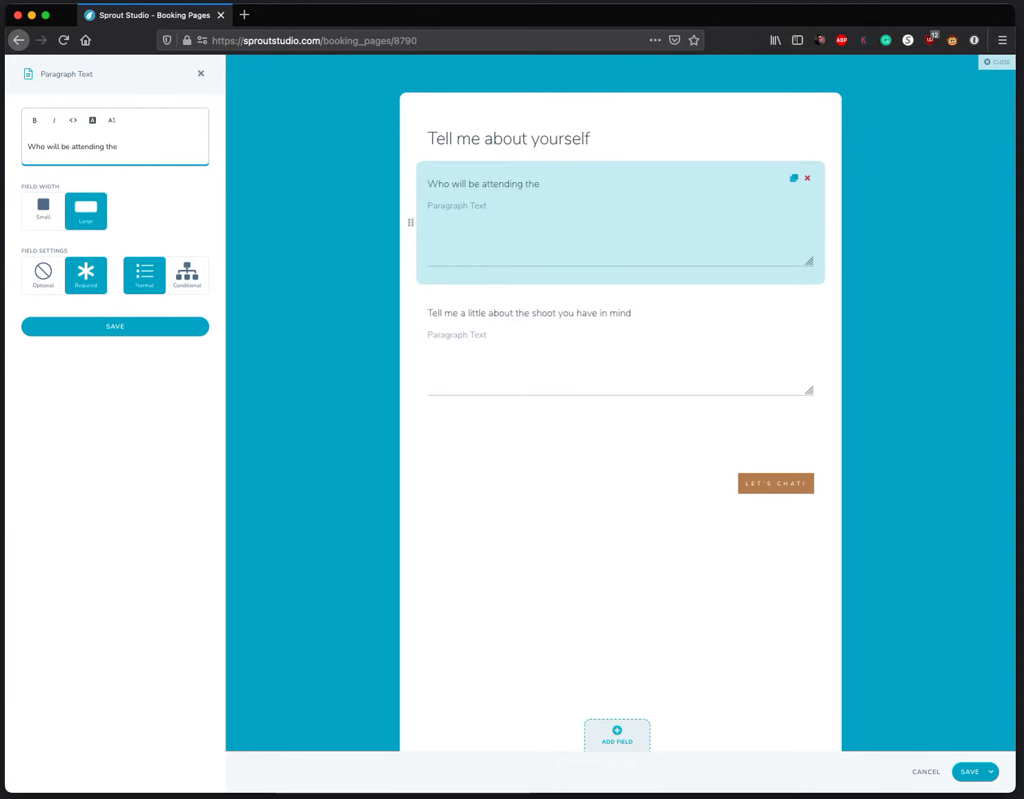
pyautogui.write(' Mini Session?')
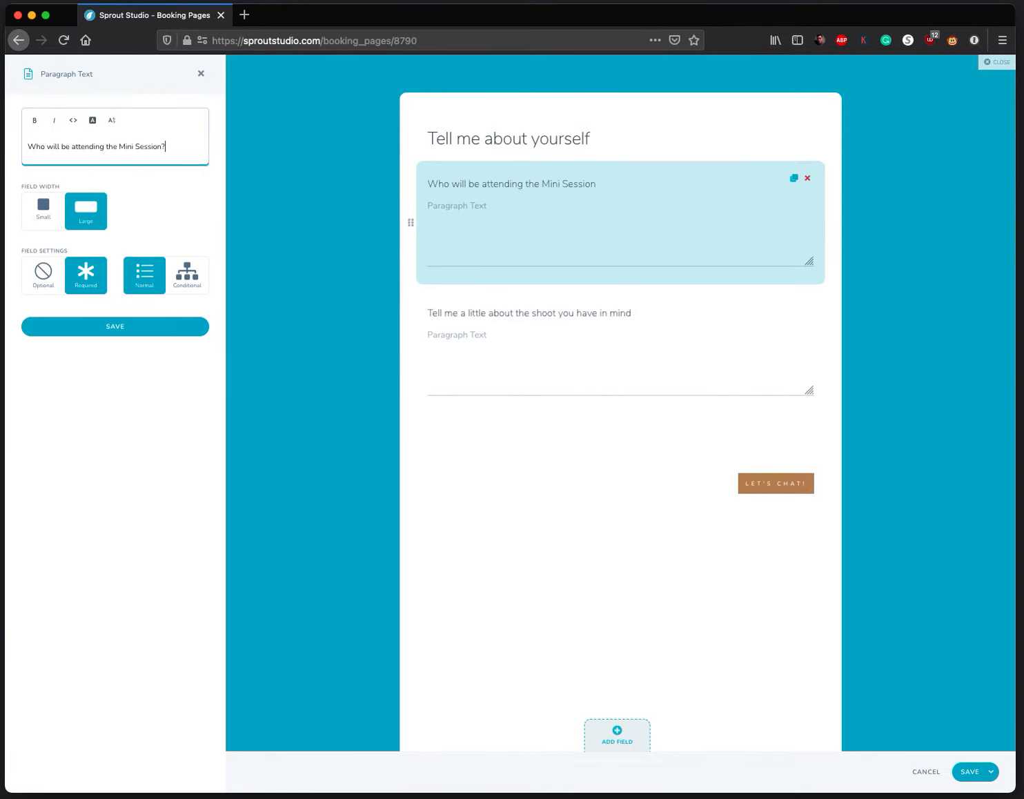
pyautogui.click(137, 327)
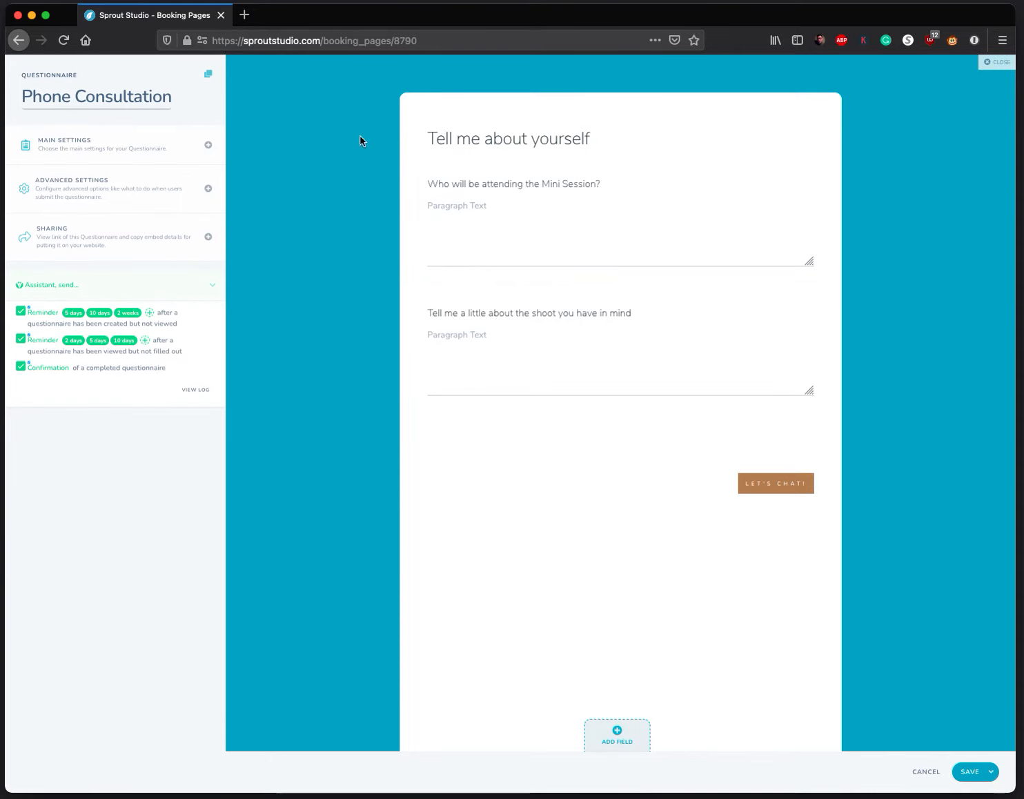
# Step: Set the questionnaire's button text to "Let's make some memories!" and save the questionnaire
pyautogui.click(109, 183)
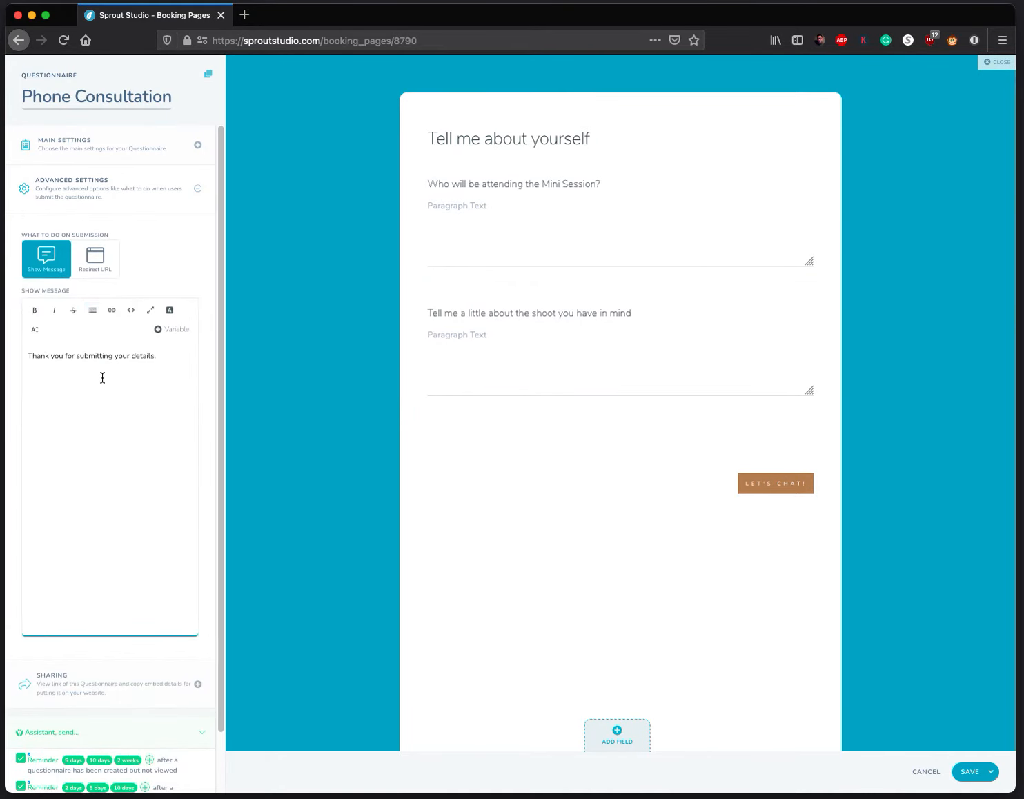
pyautogui.click(91, 164)
pyautogui.click(144, 309)
pyautogui.press('super+a')
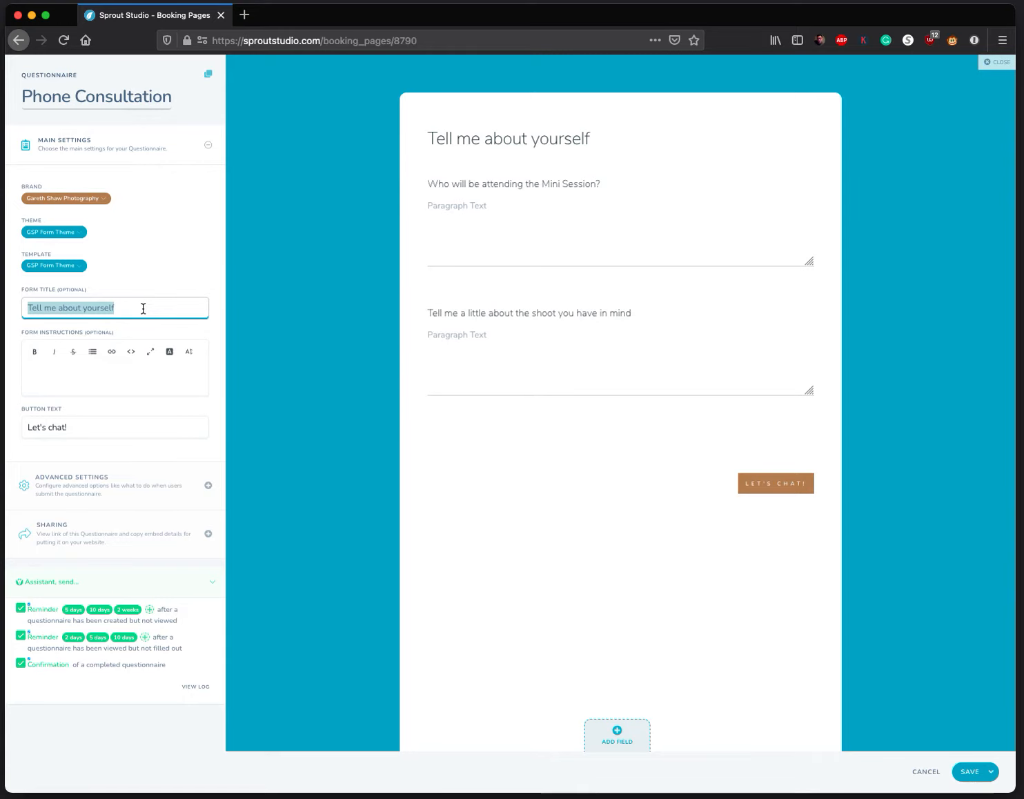
pyautogui.press('Right')
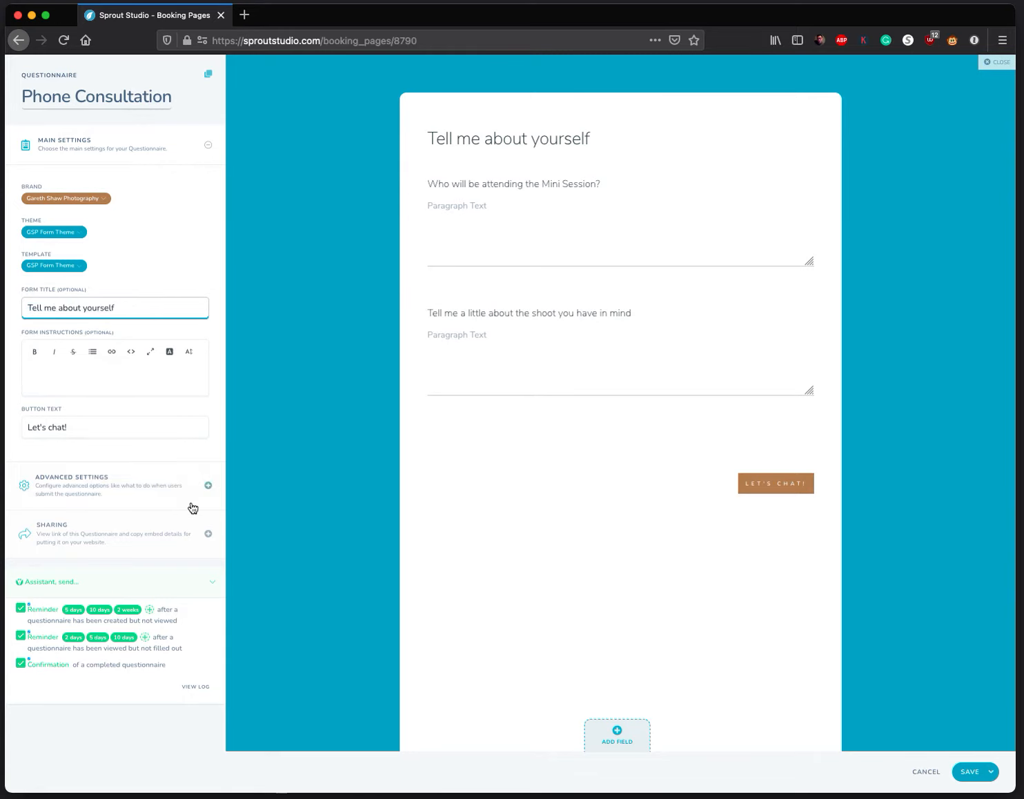
pyautogui.click(62, 428)
pyautogui.press('super+a')
pyautogui.write('Le')
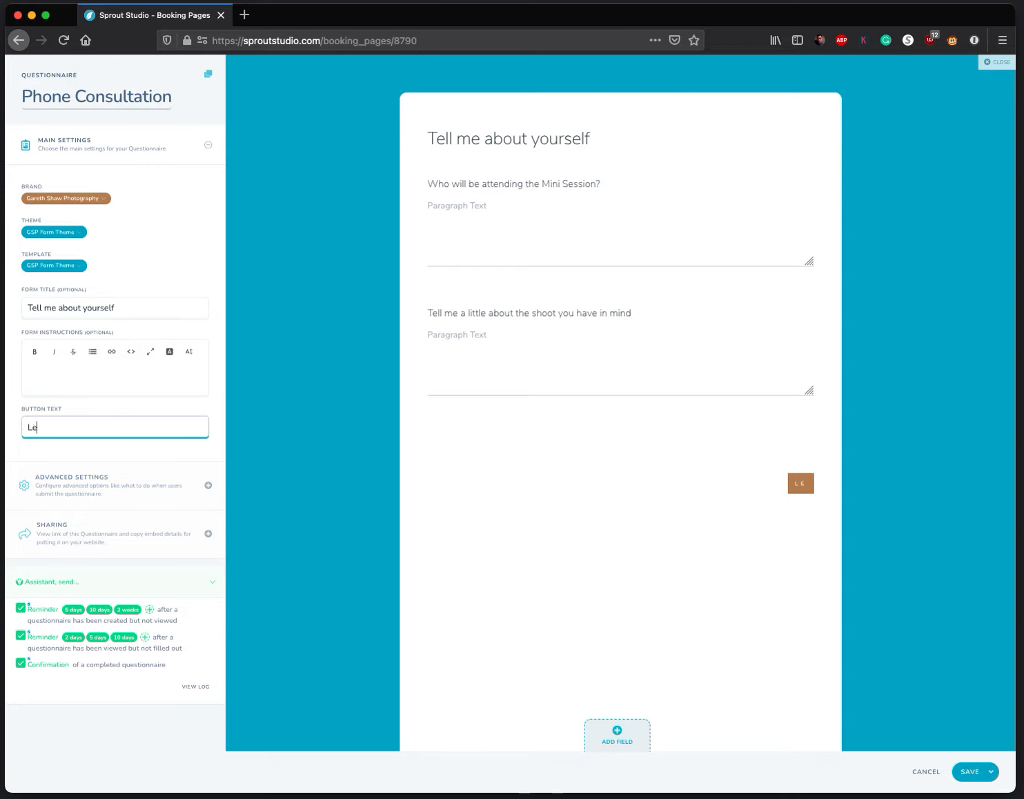
pyautogui.write("t's mak")
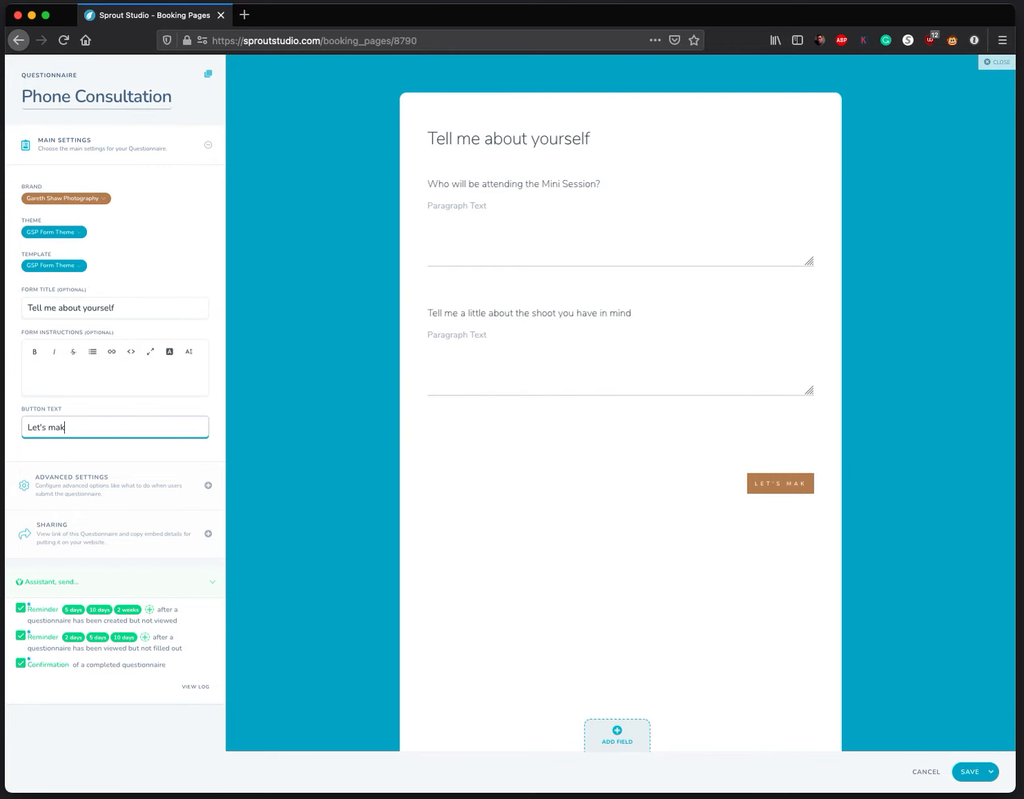
pyautogui.write('e some memories!')
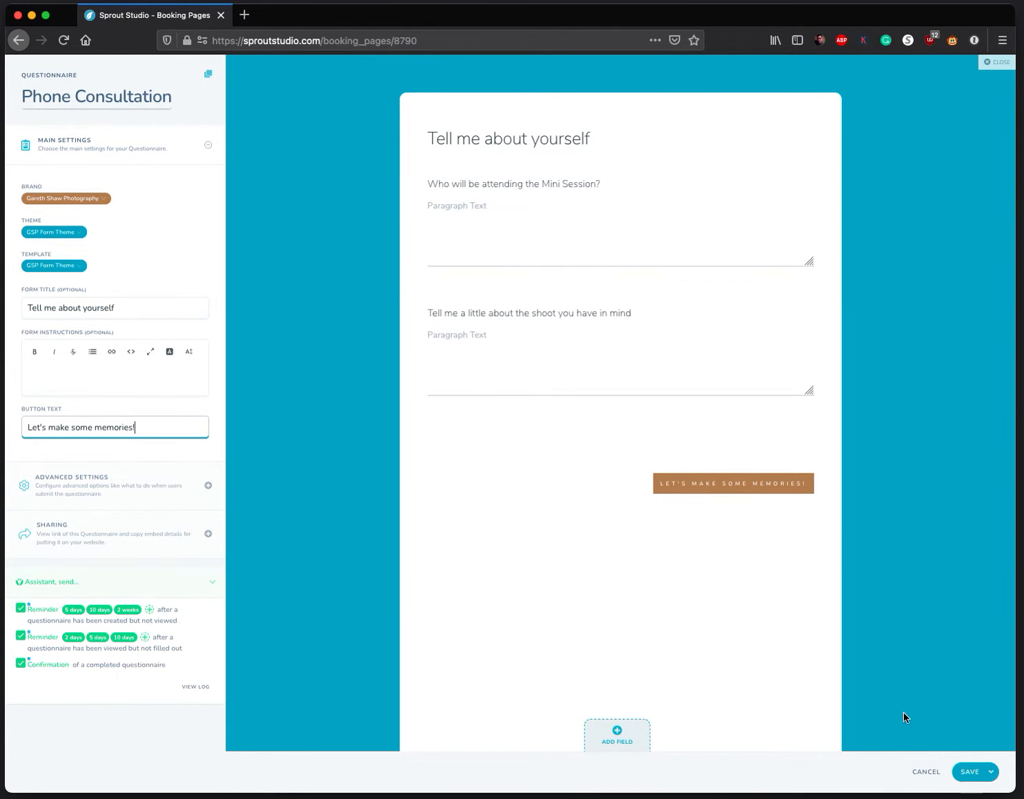
pyautogui.click(966, 771)
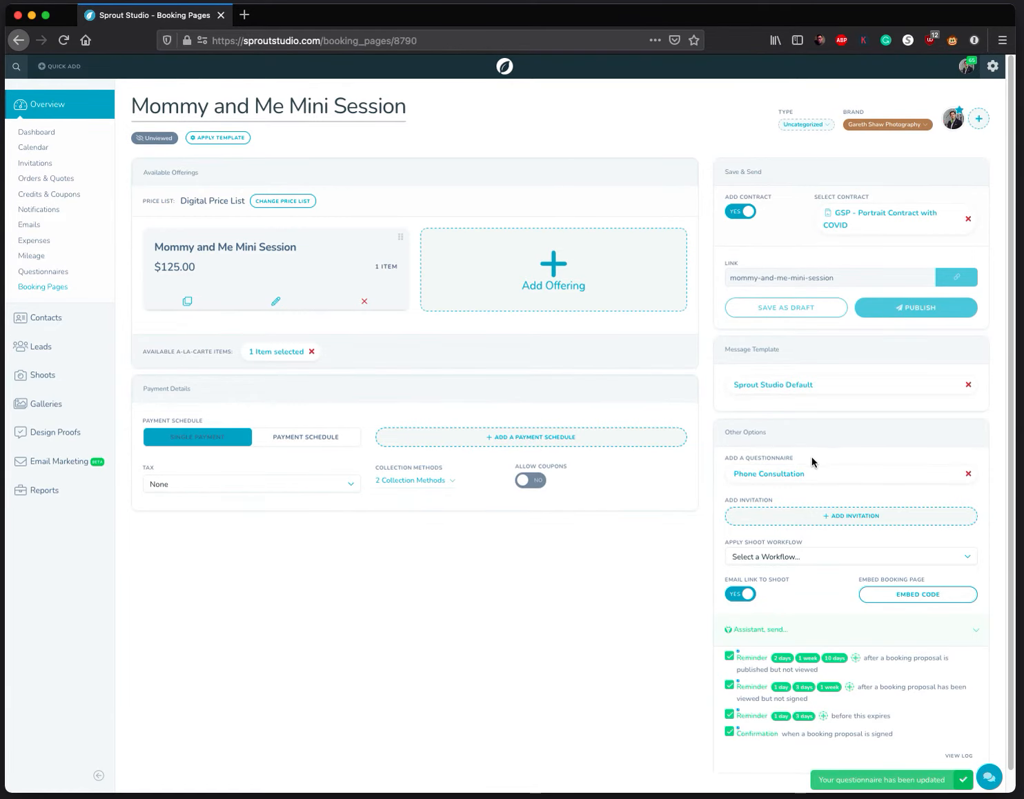
# Step: Reopen the attached questionnaire, rename it "Mommy and Me Questionnaire" and save it
pyautogui.click(779, 476)
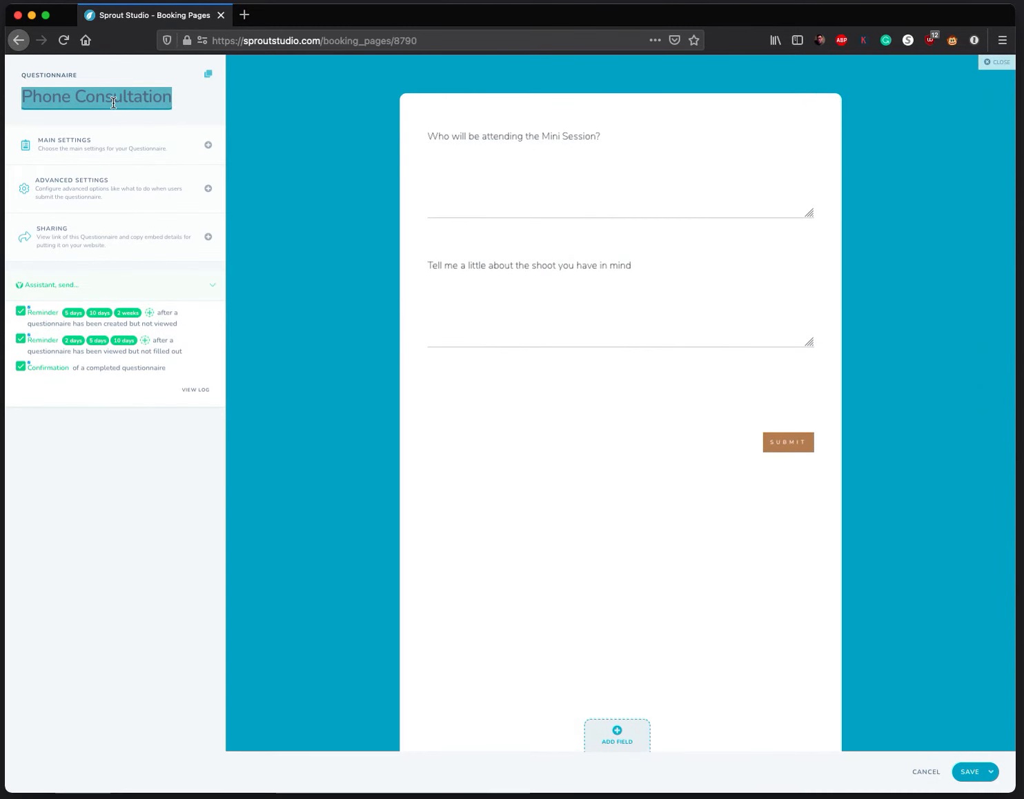
pyautogui.write('Momm')
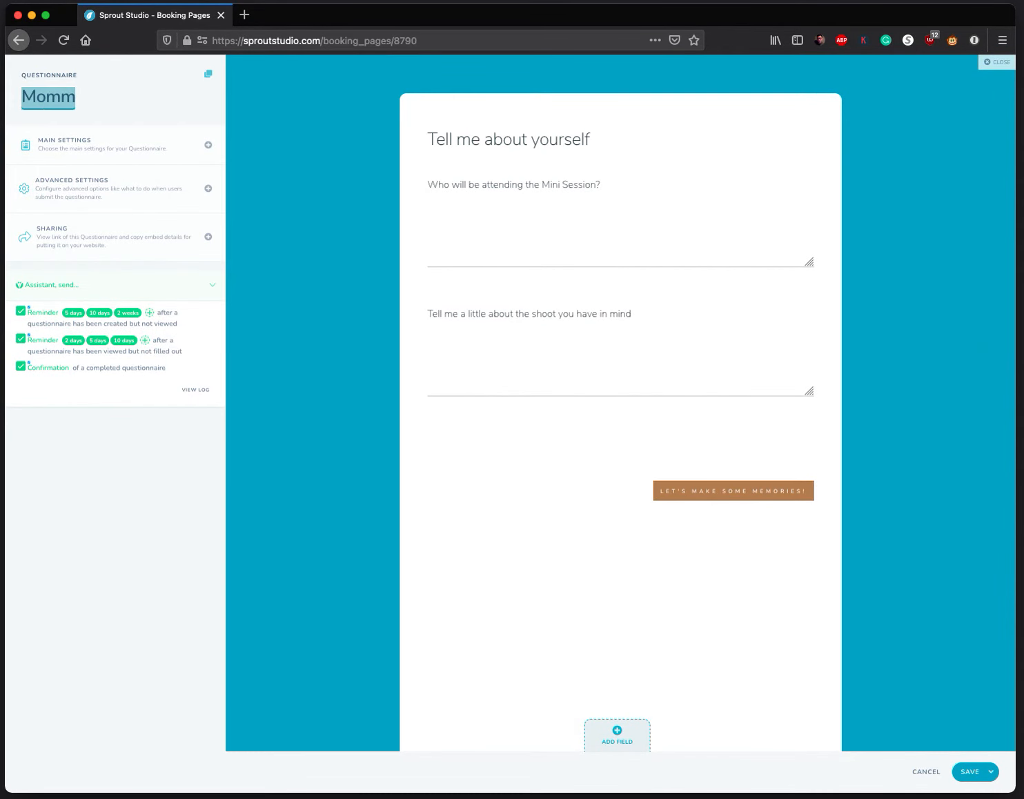
pyautogui.write('y and Me Questionnaire')
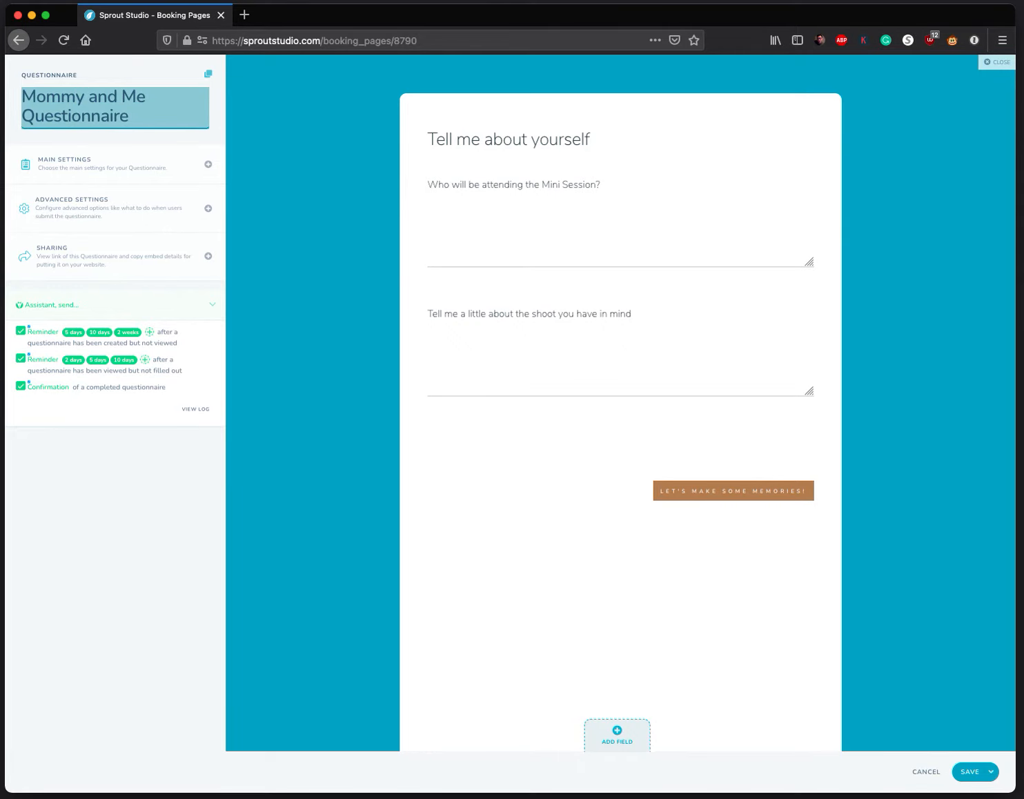
pyautogui.click(970, 773)
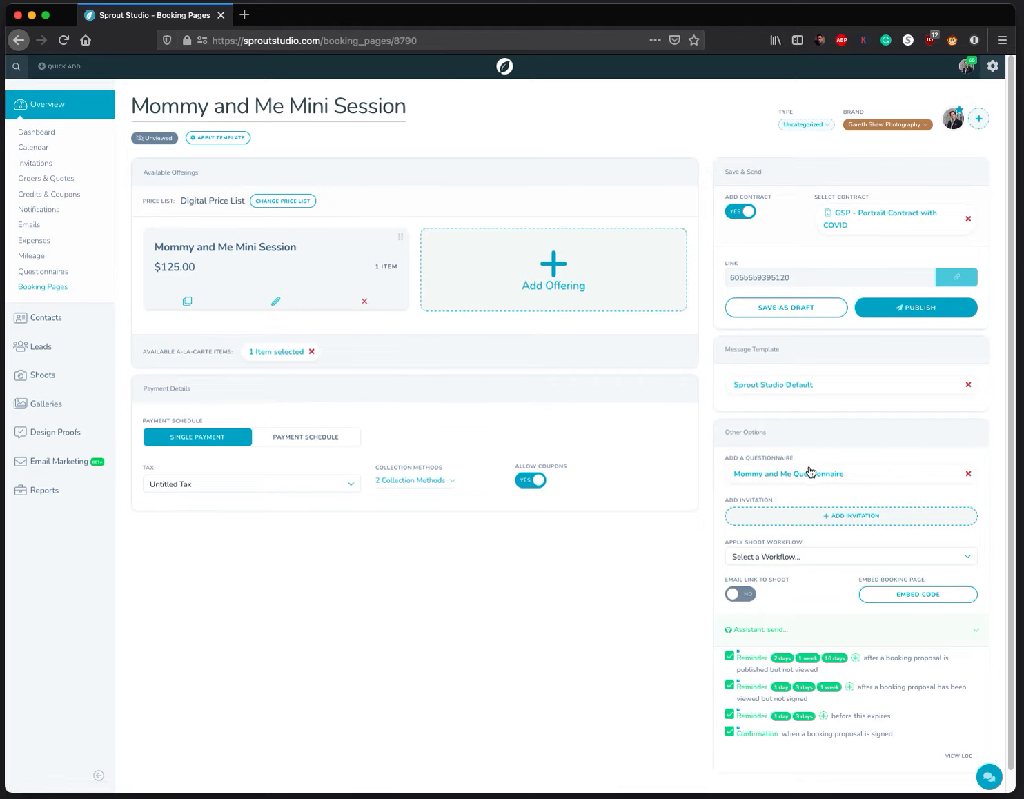
# Step: Disallow coupons on the booking page and switch its payment type from single payment to a payment schedule
pyautogui.click(533, 483)
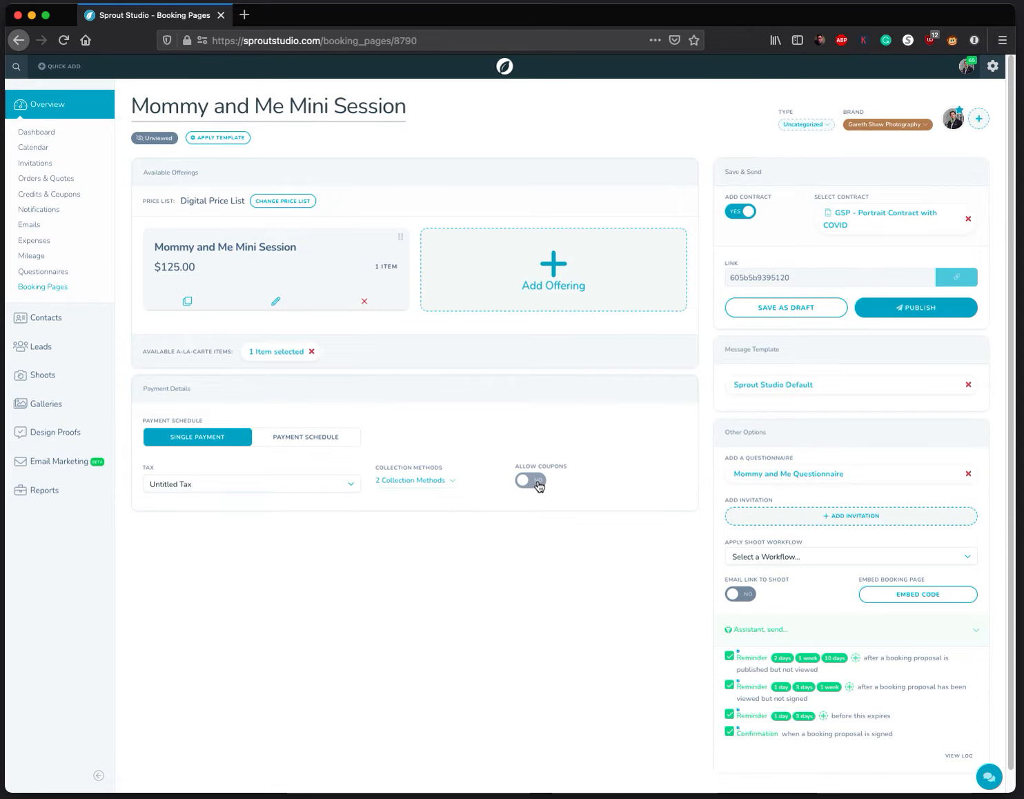
pyautogui.click(870, 516)
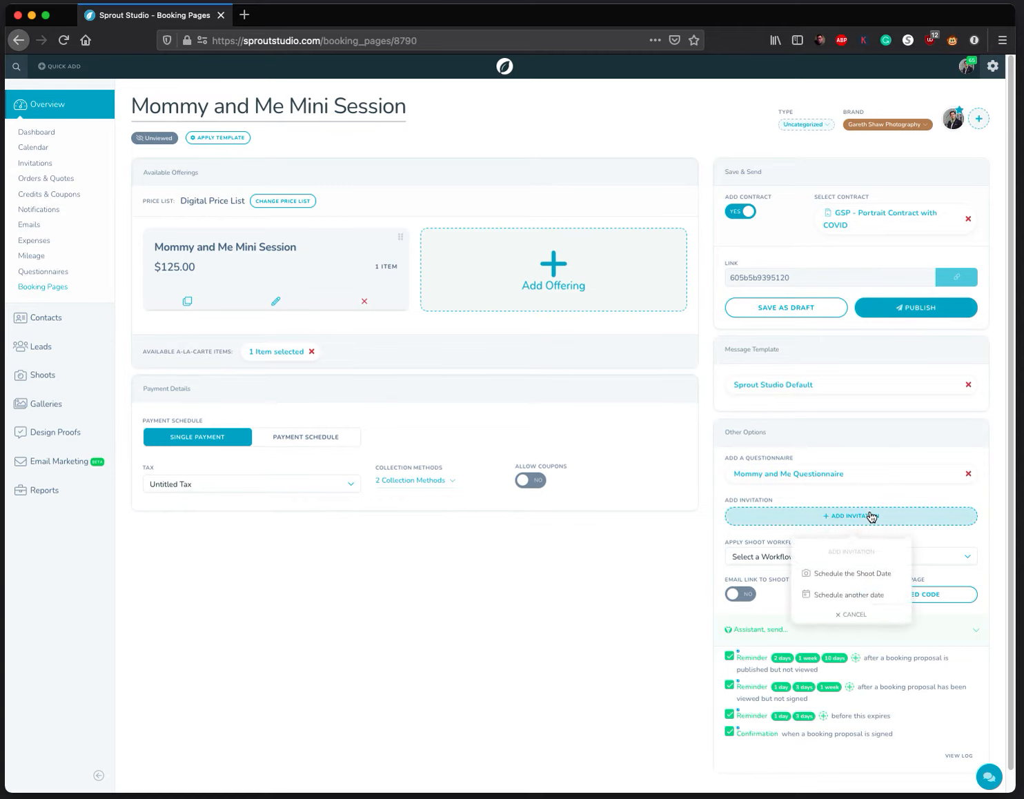
pyautogui.click(312, 437)
pyautogui.click(542, 438)
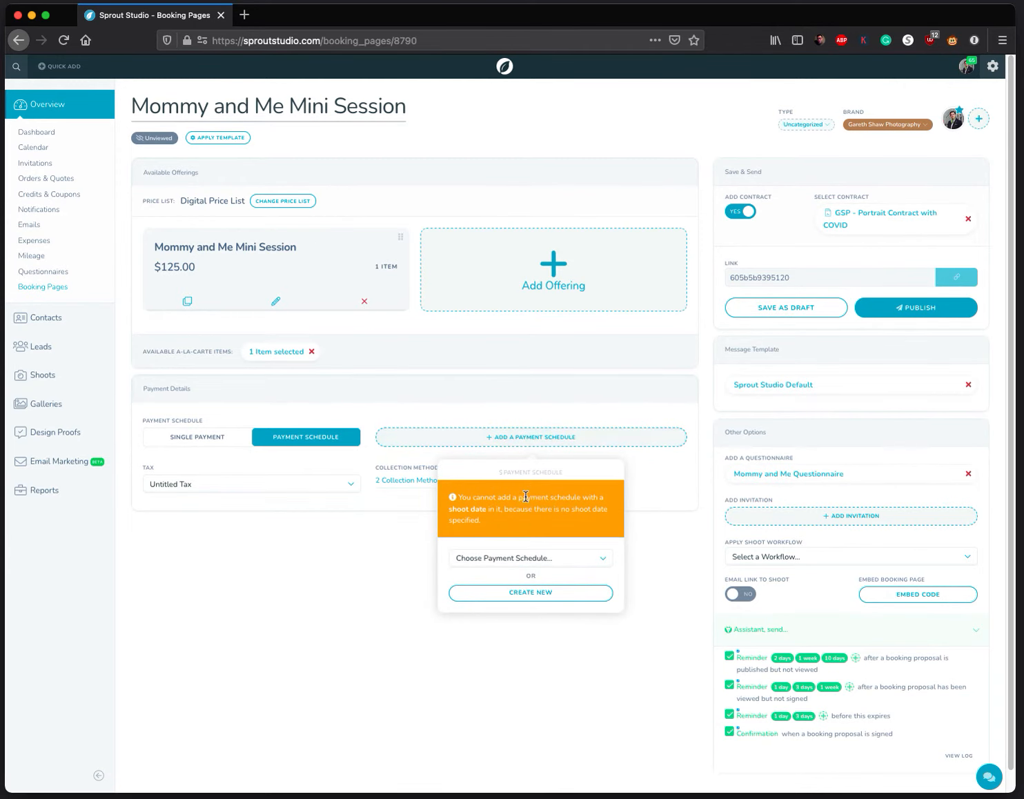
pyautogui.click(794, 528)
# Step: Add an invitation for scheduling the shoot date, using the Mommy and Me Mini Session invitation
pyautogui.click(859, 519)
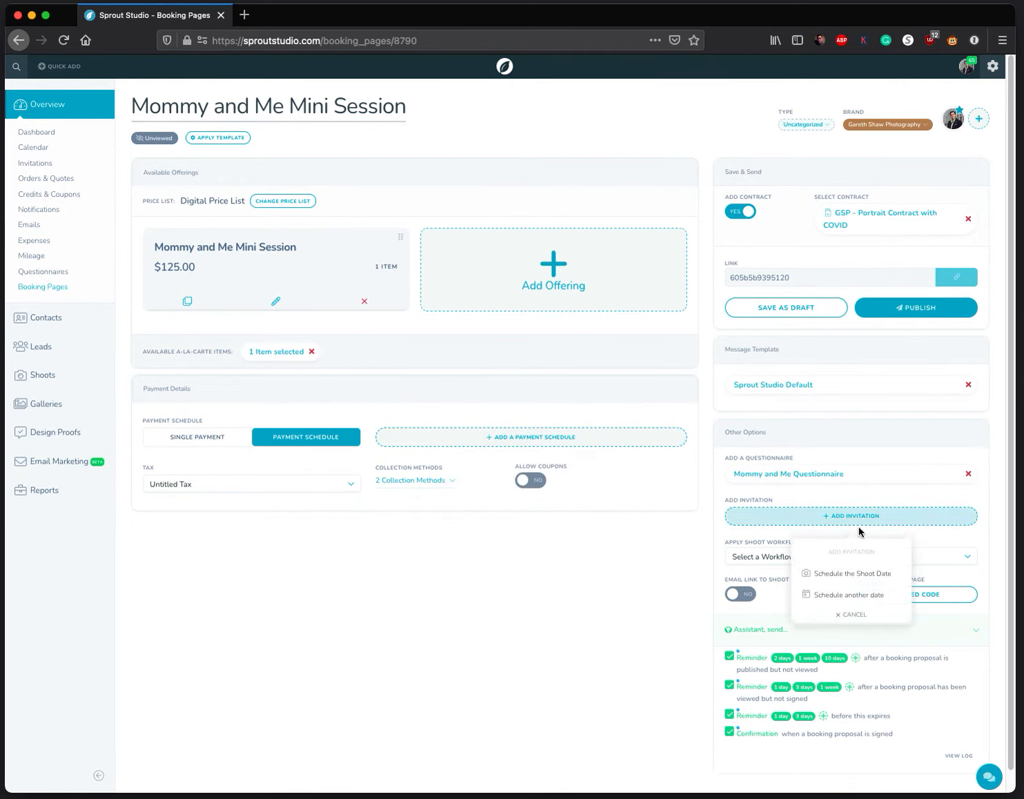
pyautogui.click(863, 575)
pyautogui.click(861, 578)
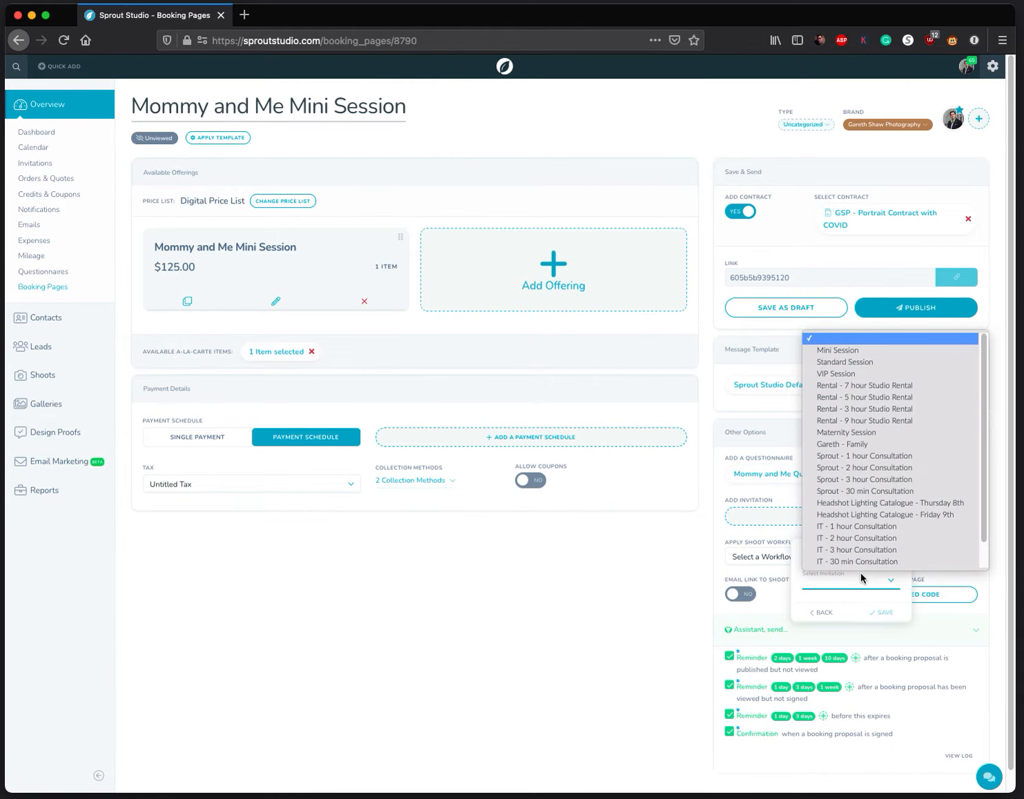
pyautogui.scroll(-1, 861, 507)
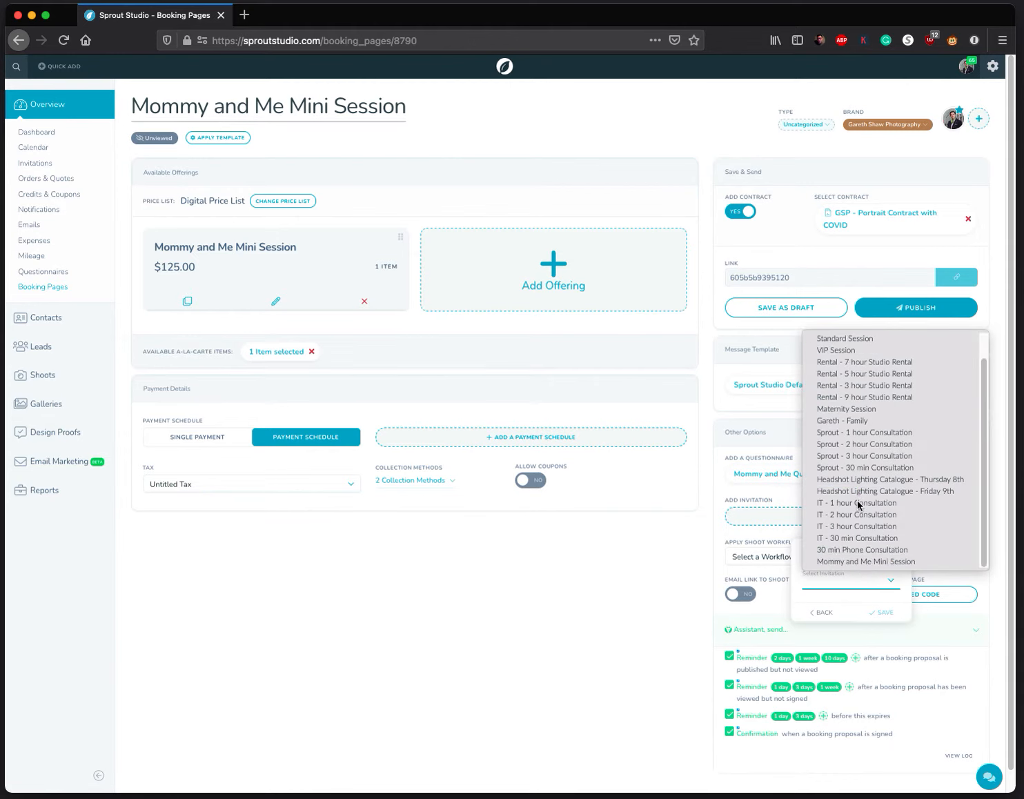
pyautogui.click(871, 565)
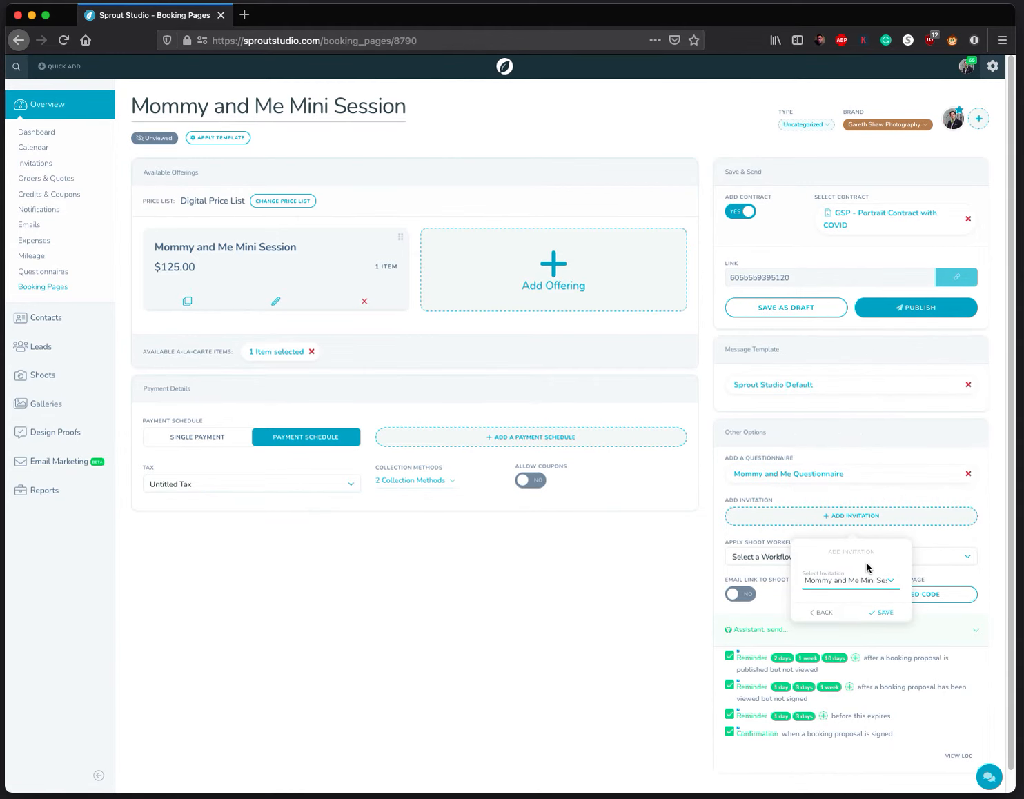
pyautogui.click(882, 613)
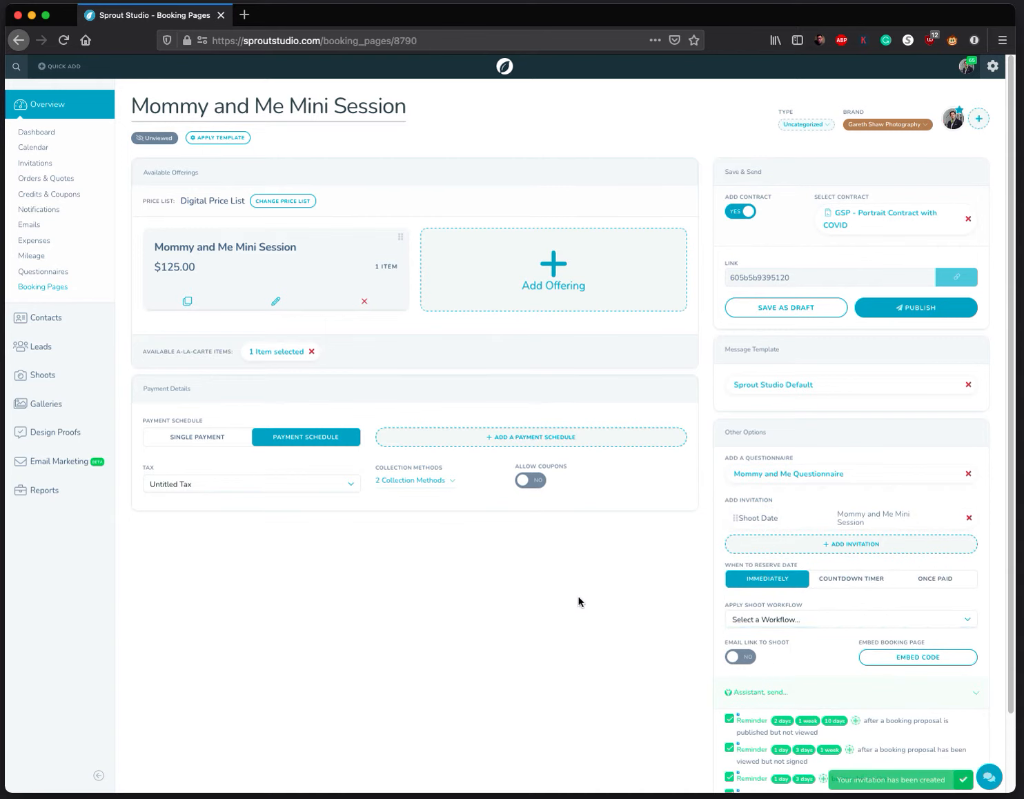
# Step: Add the "$150 upfront then balance by day" payment schedule to the booking page
pyautogui.click(549, 442)
pyautogui.click(525, 499)
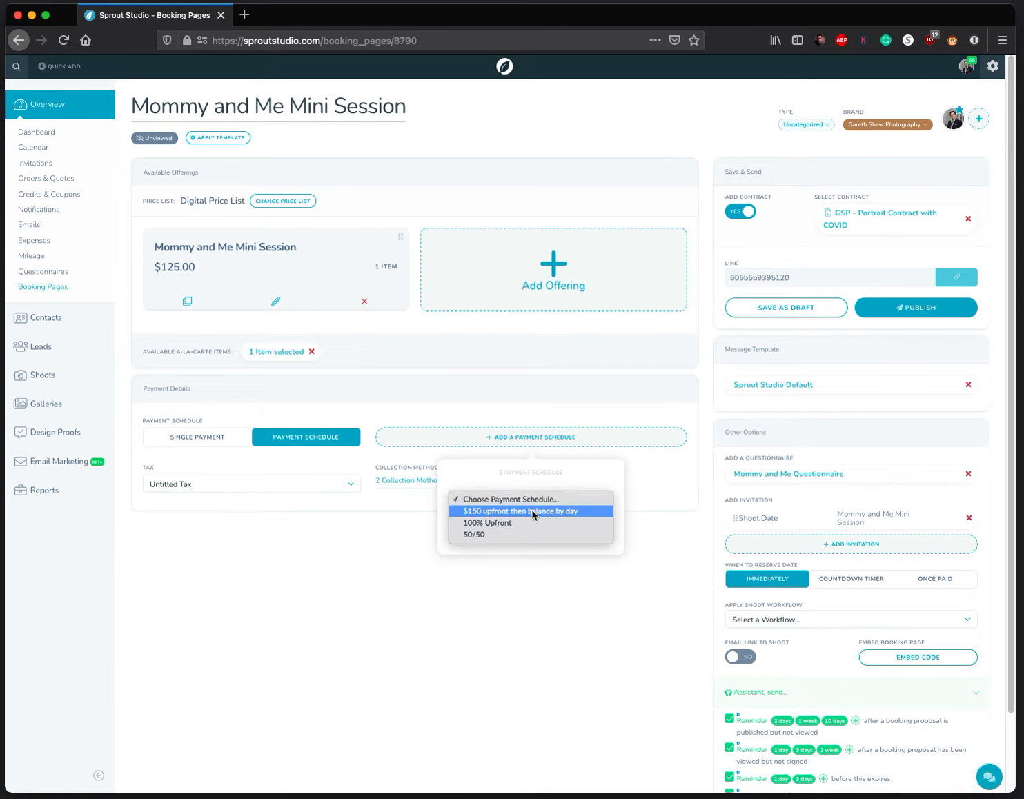
pyautogui.click(532, 512)
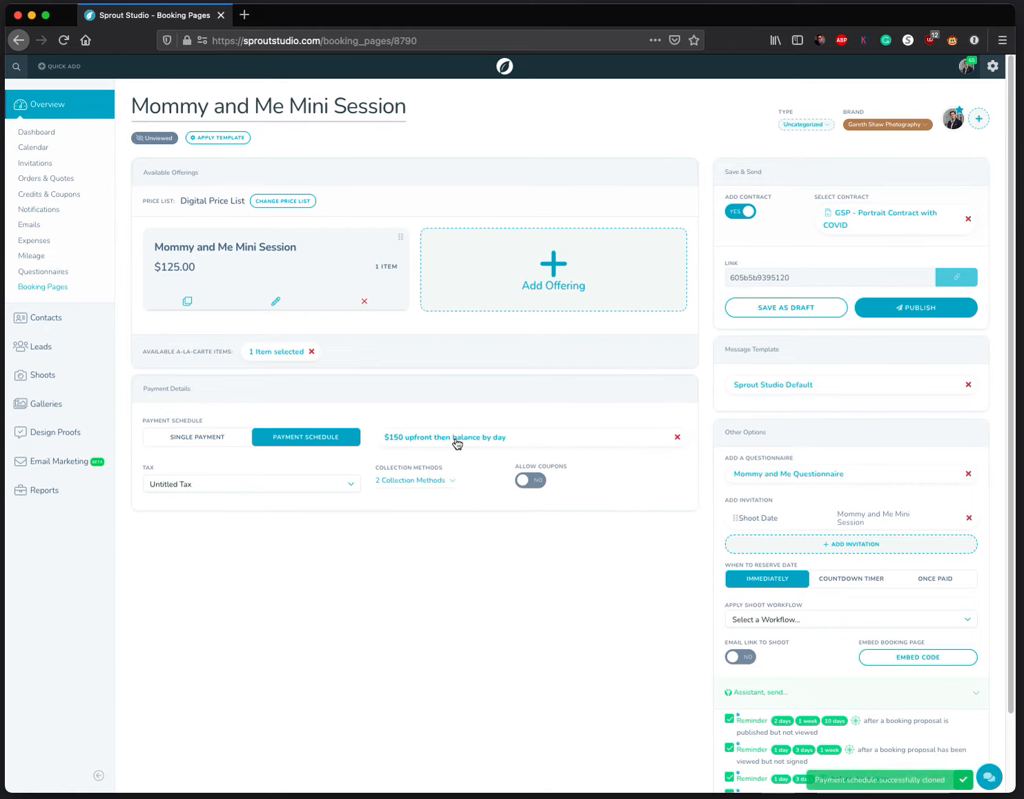
# Step: Set the booking page to reserve dates with a countdown timer and select the timer length for editing
pyautogui.scroll(-3, 616, 574)
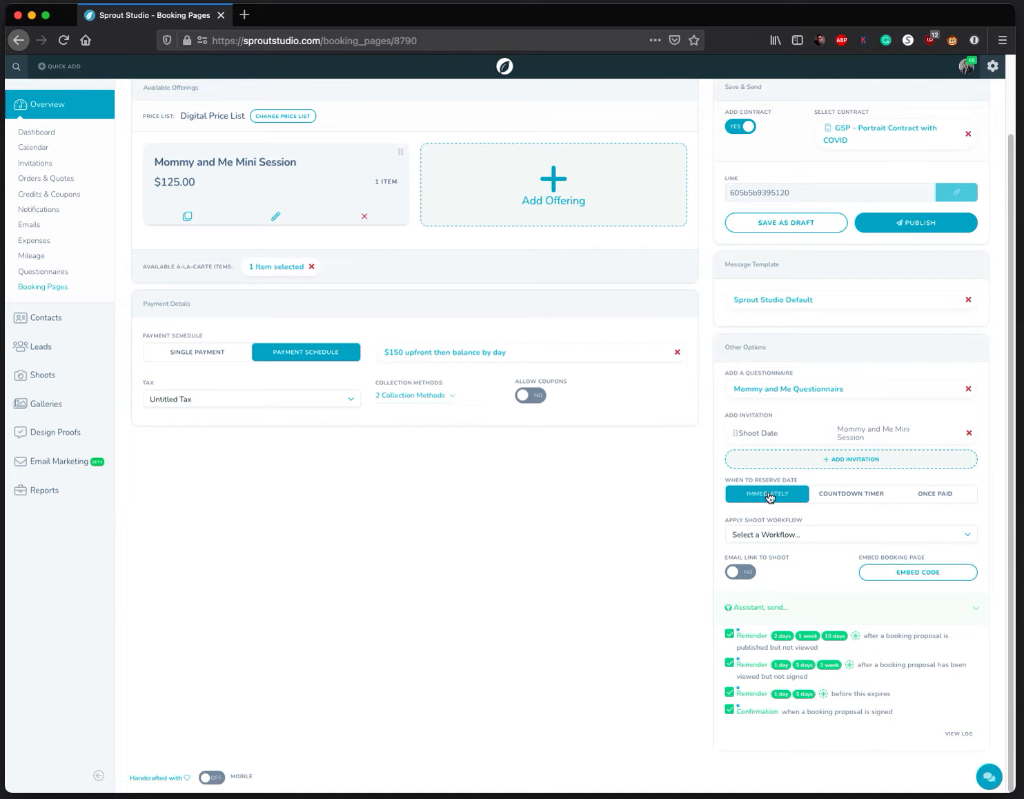
pyautogui.click(852, 496)
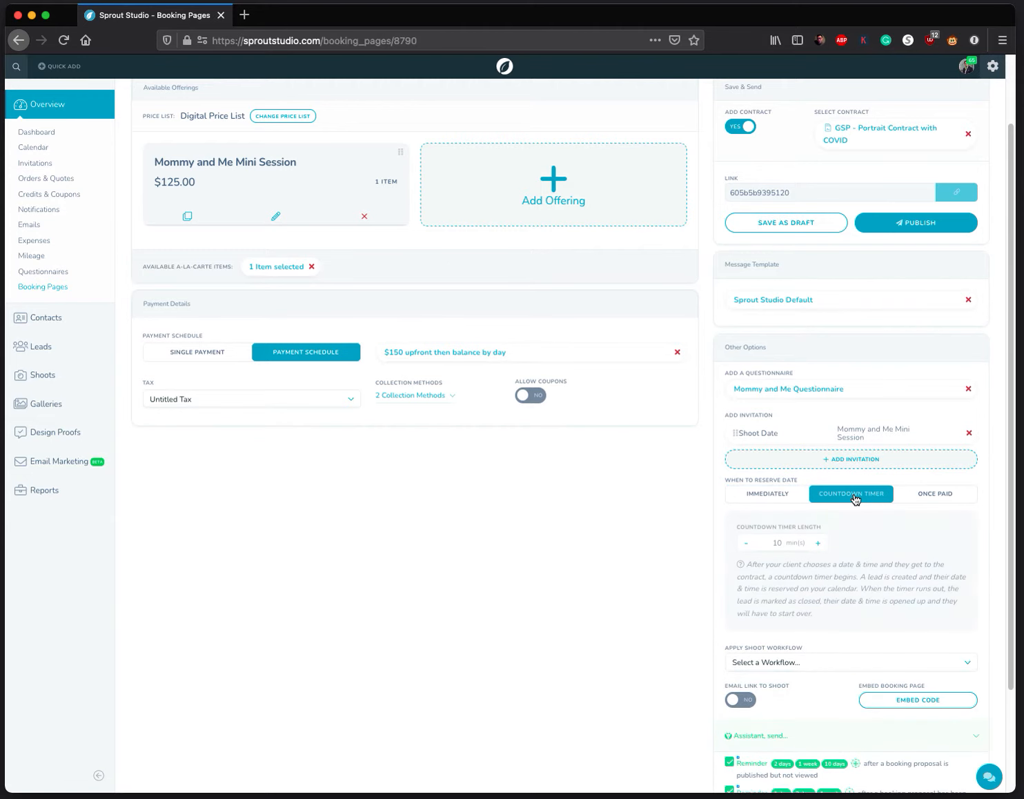
pyautogui.doubleClick(777, 542)
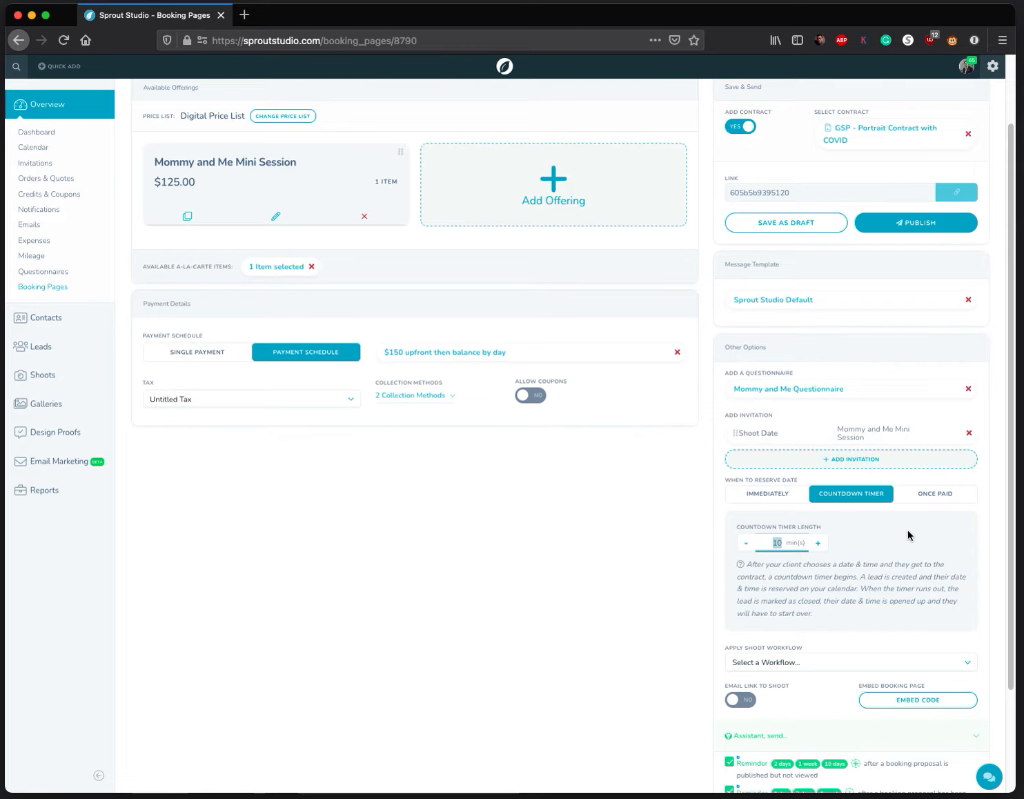
# Step: Compare the countdown timer and once-paid reservation options, and set the booking page to reserve dates immediately
pyautogui.click(745, 544)
pyautogui.click(745, 544)
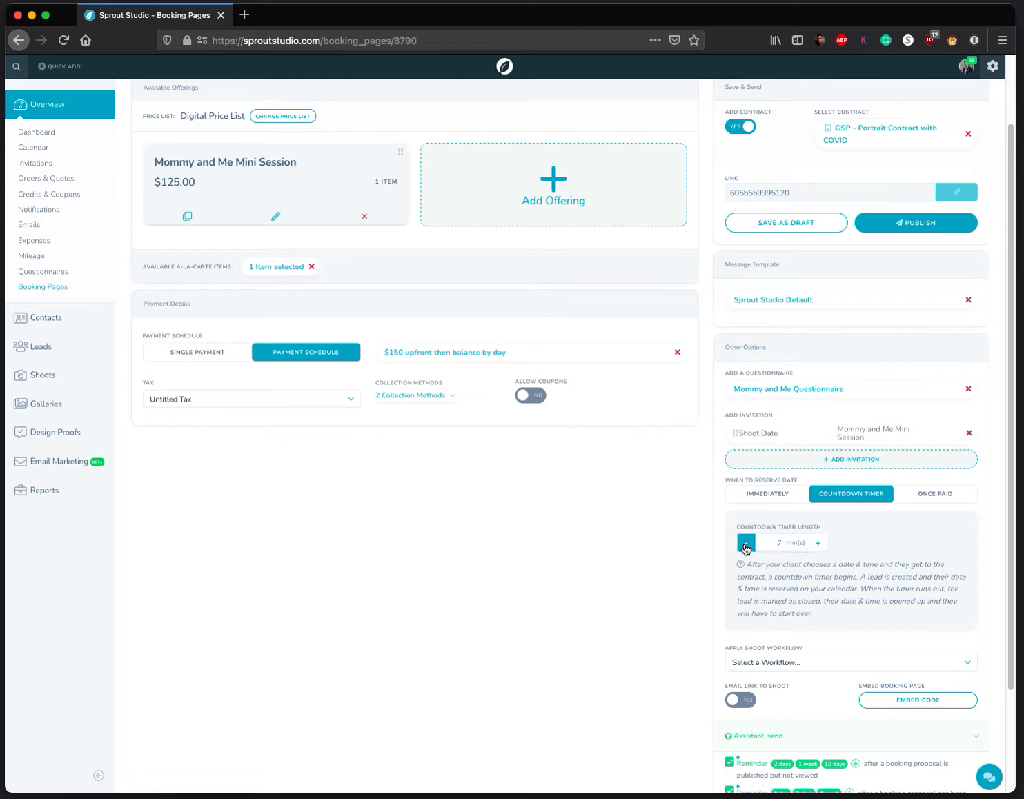
pyautogui.click(773, 500)
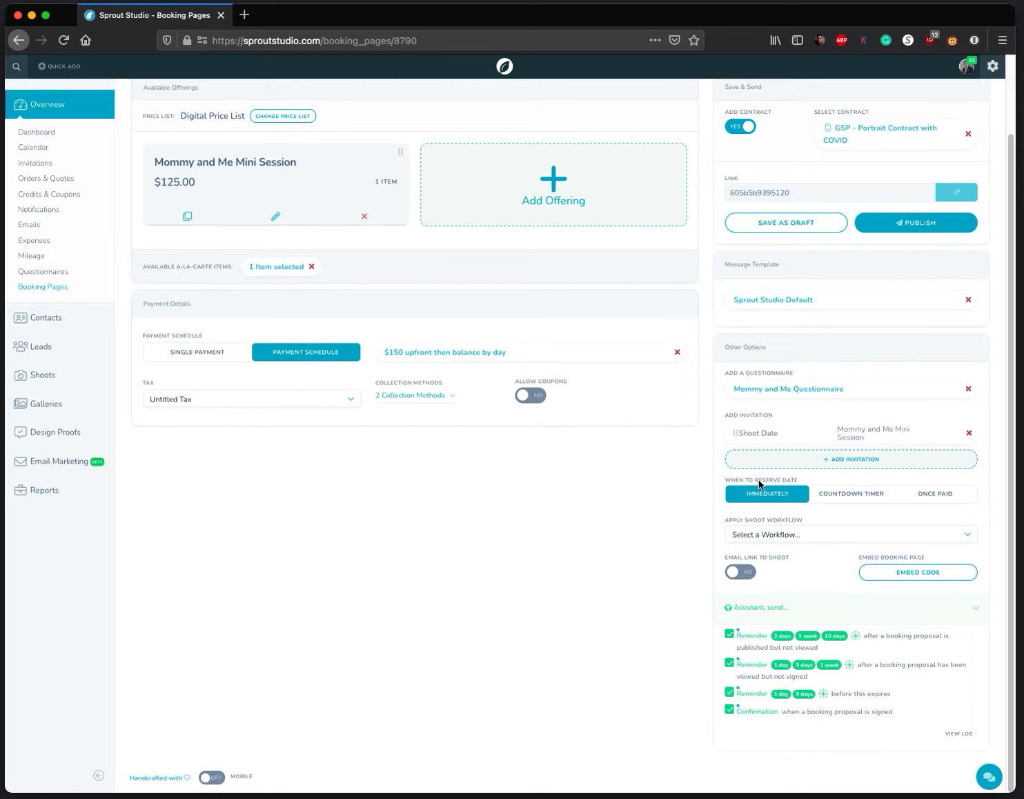
pyautogui.click(938, 496)
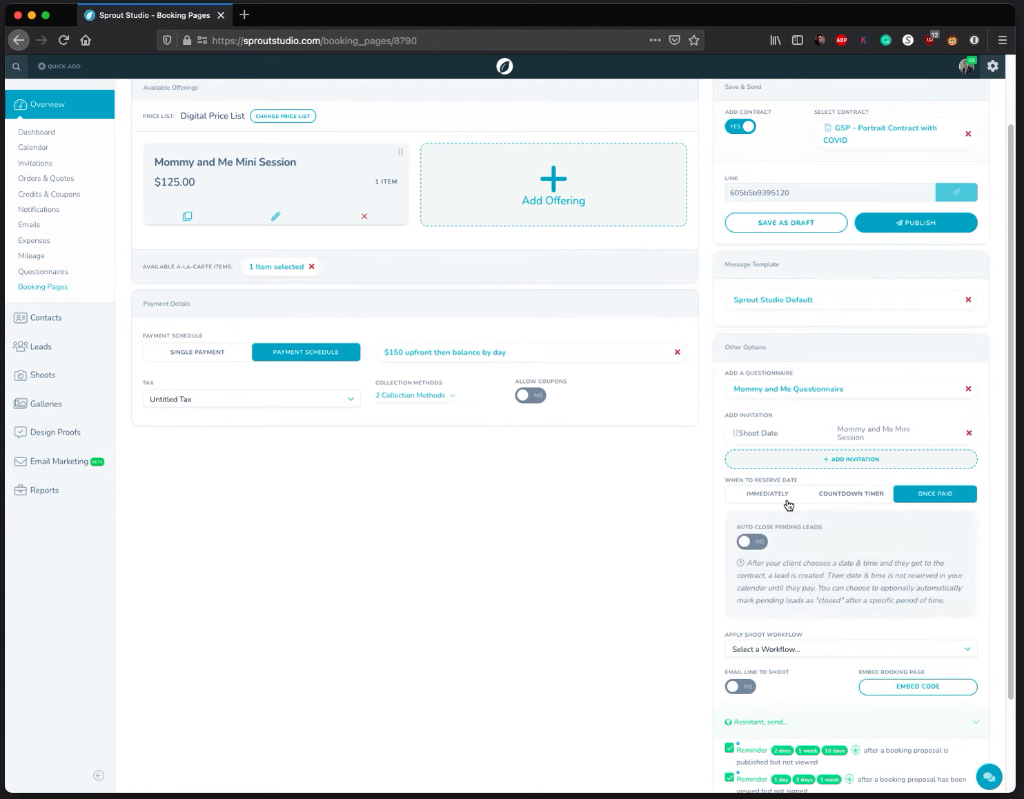
pyautogui.click(764, 496)
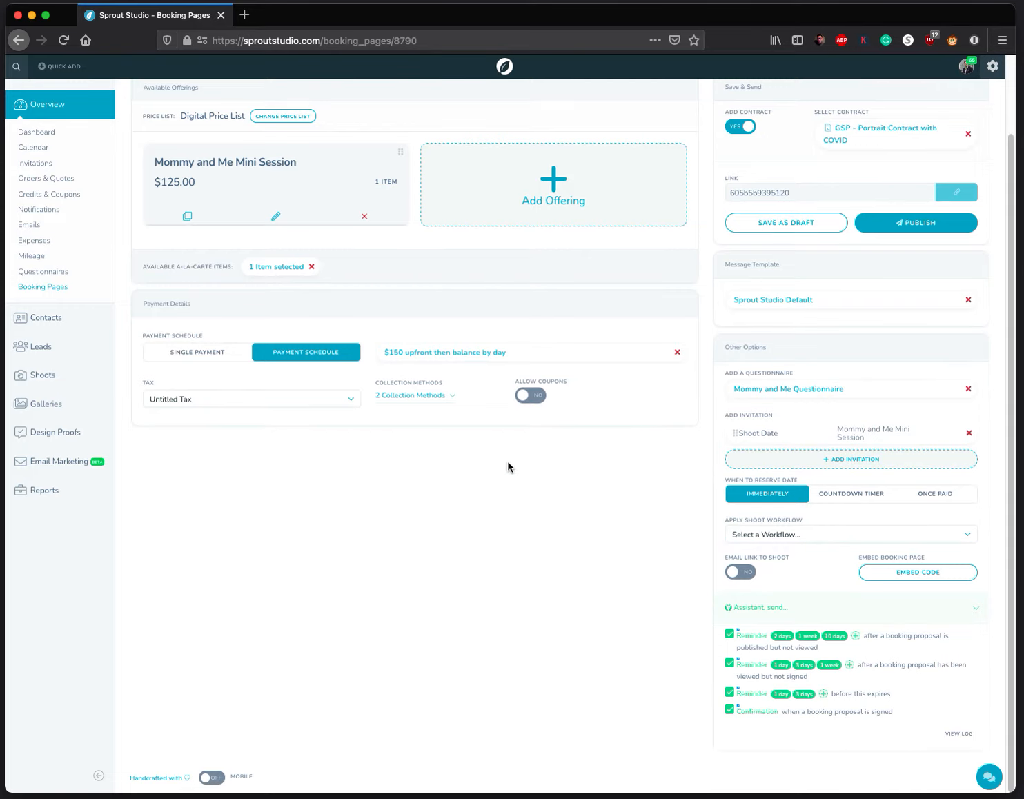
# Step: Apply the Headshot Shoot Workflow to the booking page and set its tax to None
pyautogui.moveTo(735, 521); pyautogui.dragTo(802, 522)
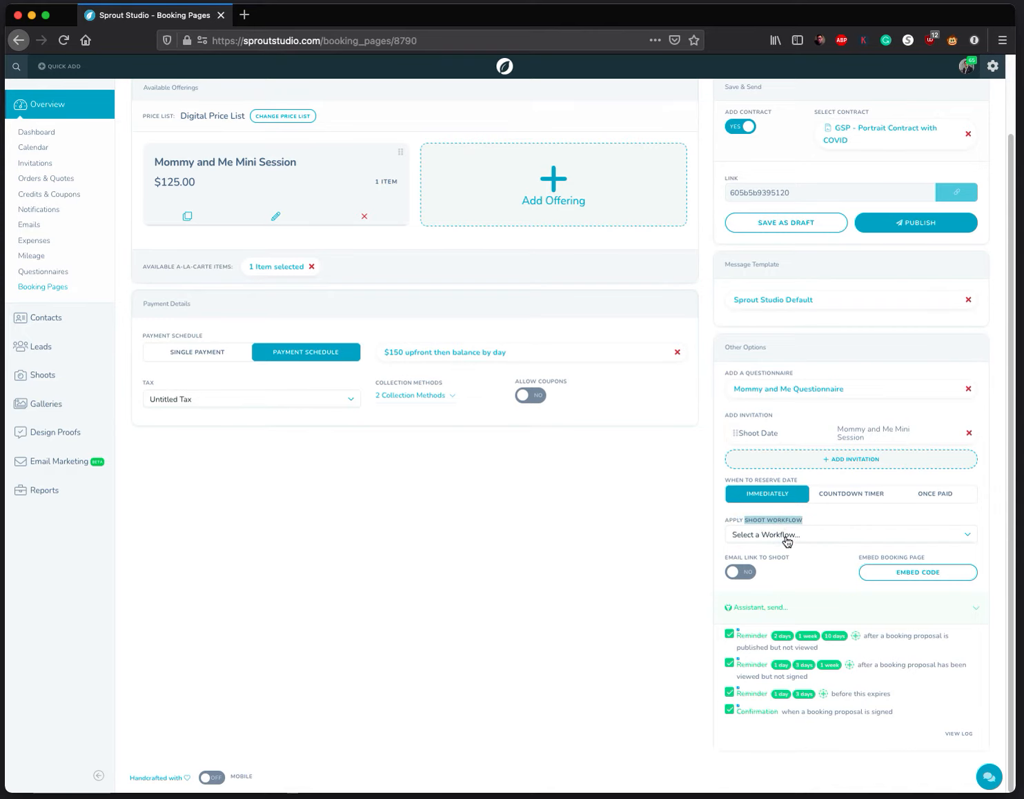
pyautogui.click(788, 542)
pyautogui.click(797, 545)
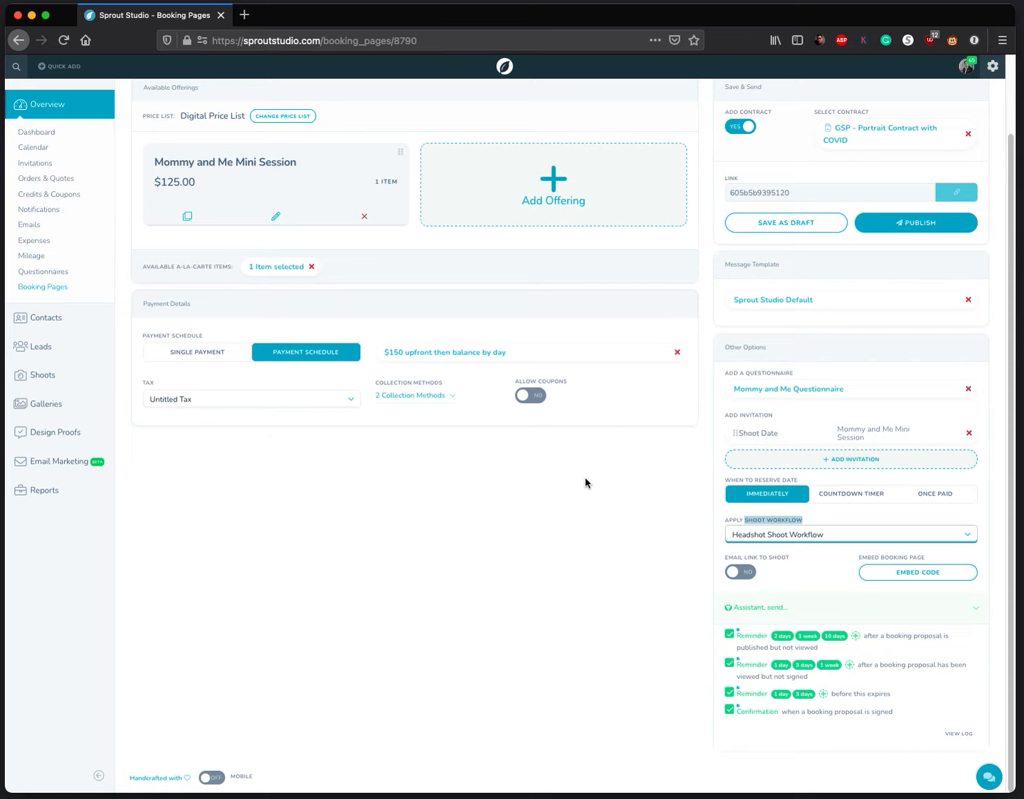
pyautogui.click(273, 404)
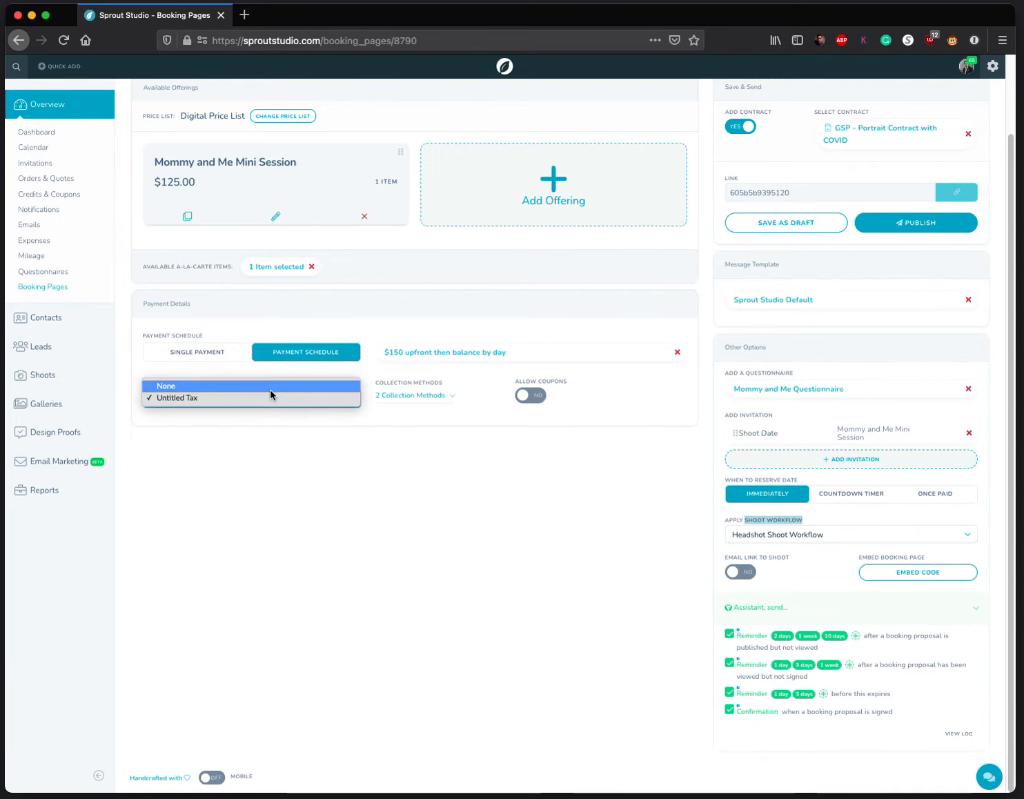
pyautogui.click(270, 392)
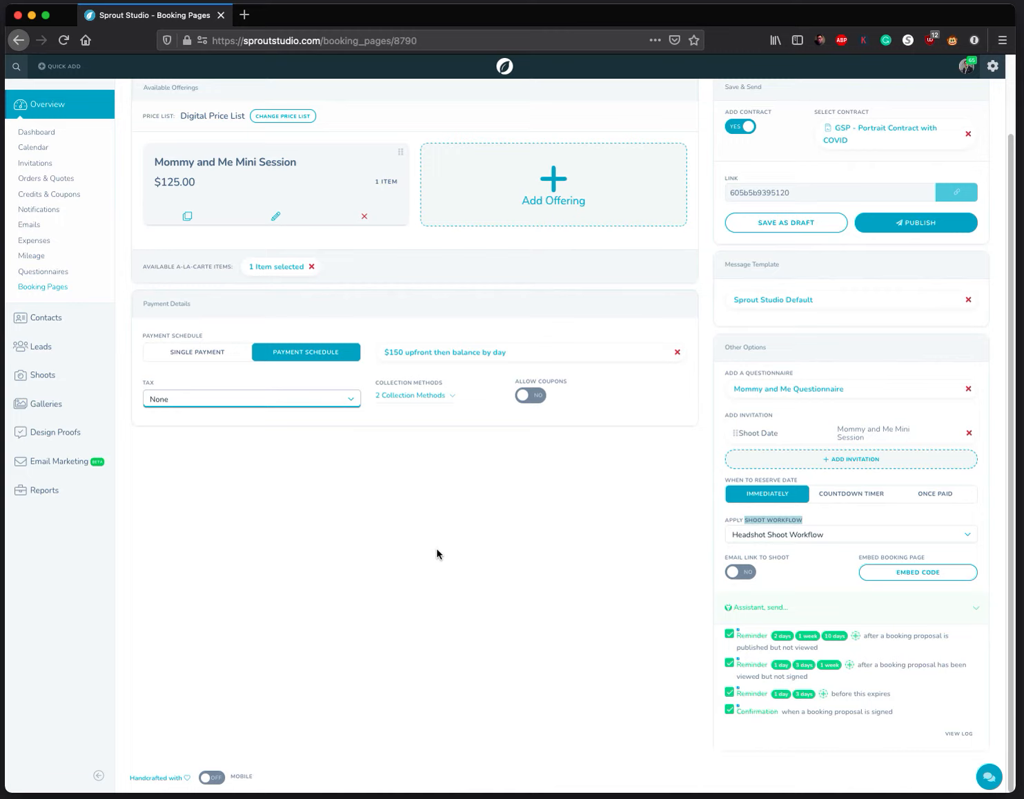
pyautogui.doubleClick(754, 521)
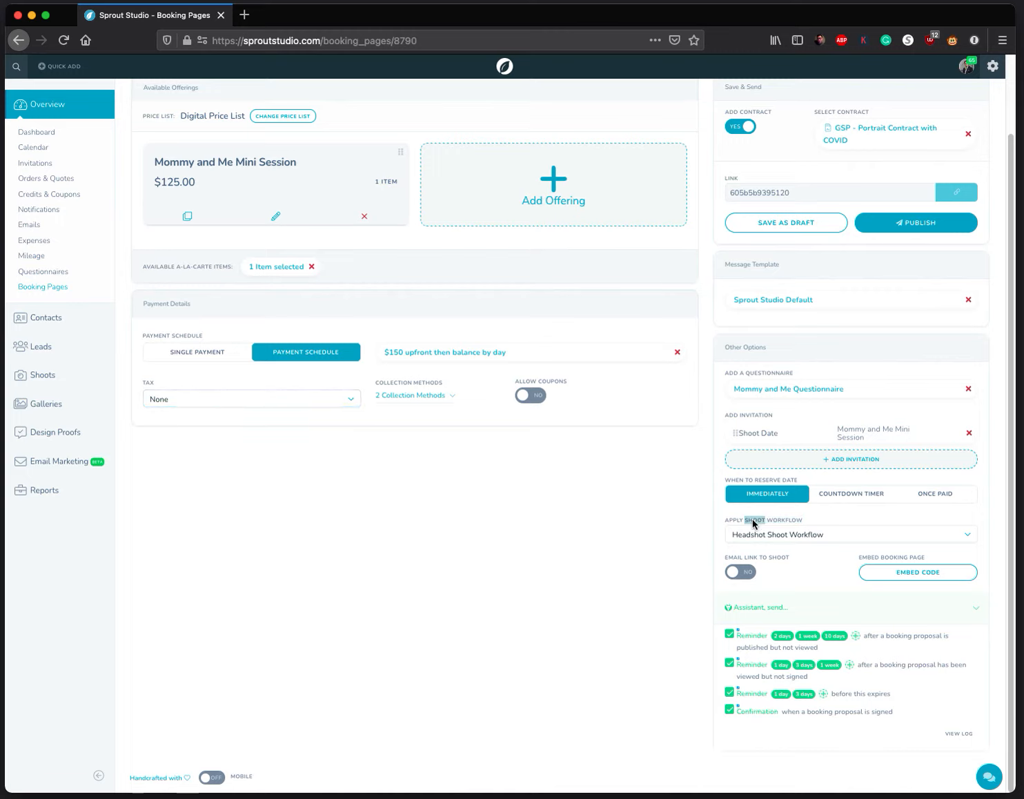
pyautogui.click(638, 532)
# Step: Open the Sprout Studio Default message template and delete the "Dear [[client_name]]," greeting from the welcome message
pyautogui.click(769, 301)
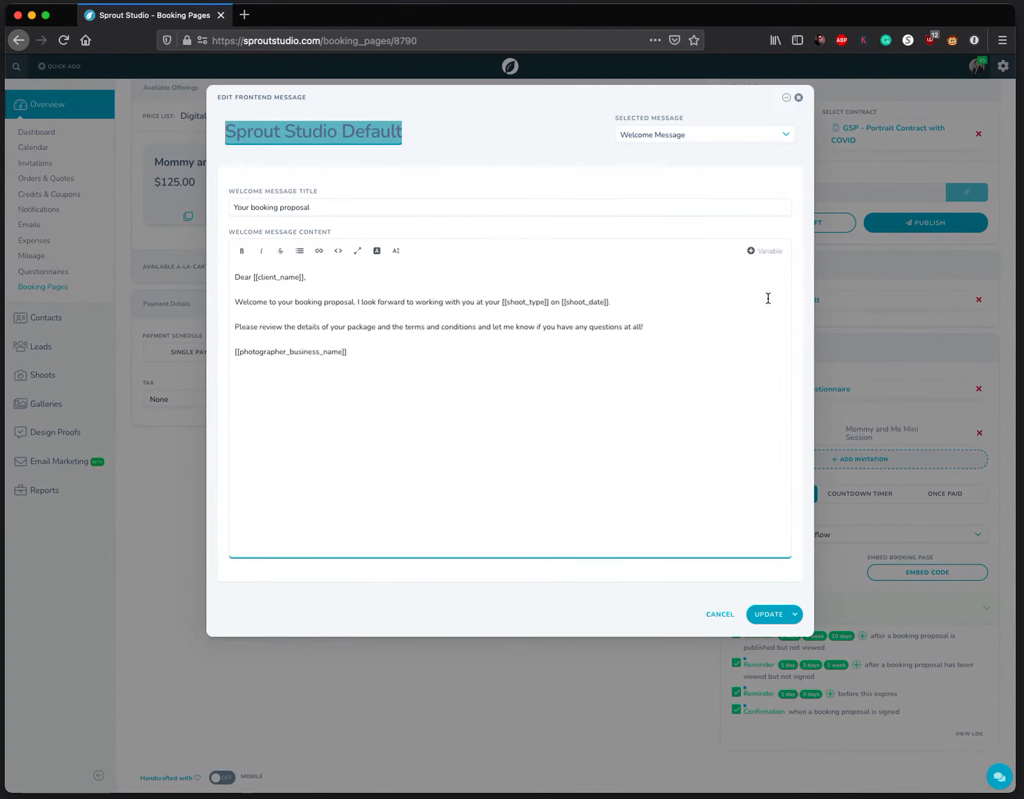
pyautogui.tripleClick(347, 278)
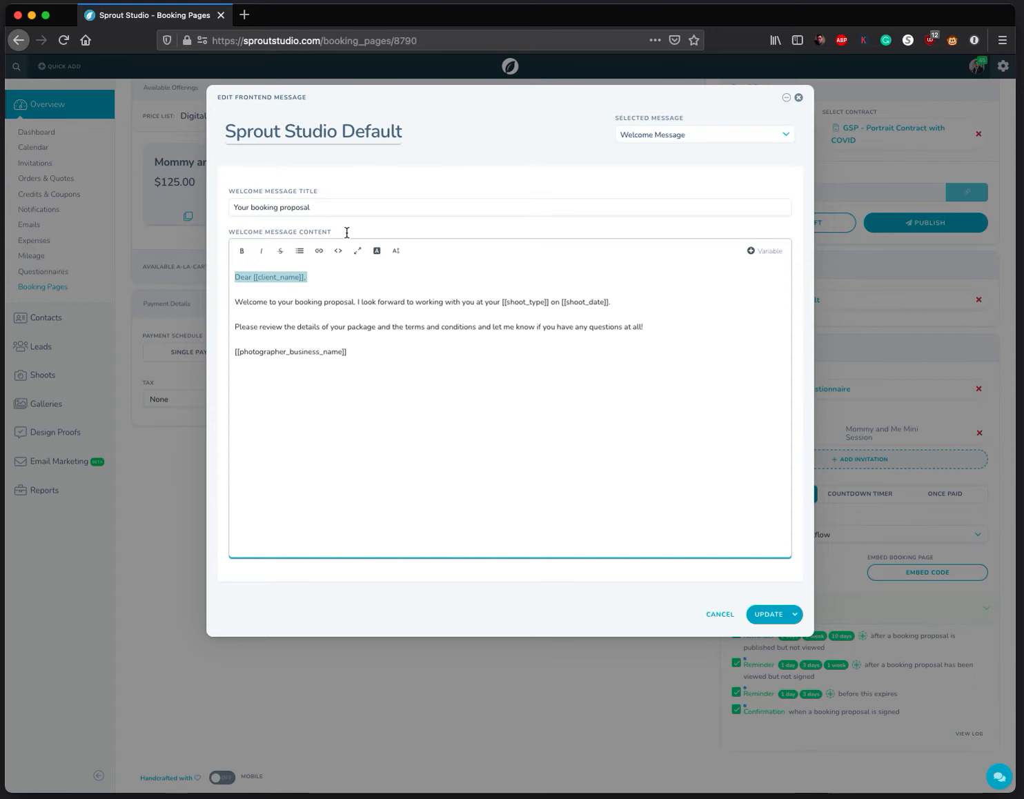
pyautogui.press('BackSpace')
pyautogui.press('Delete')
pyautogui.press('Delete')
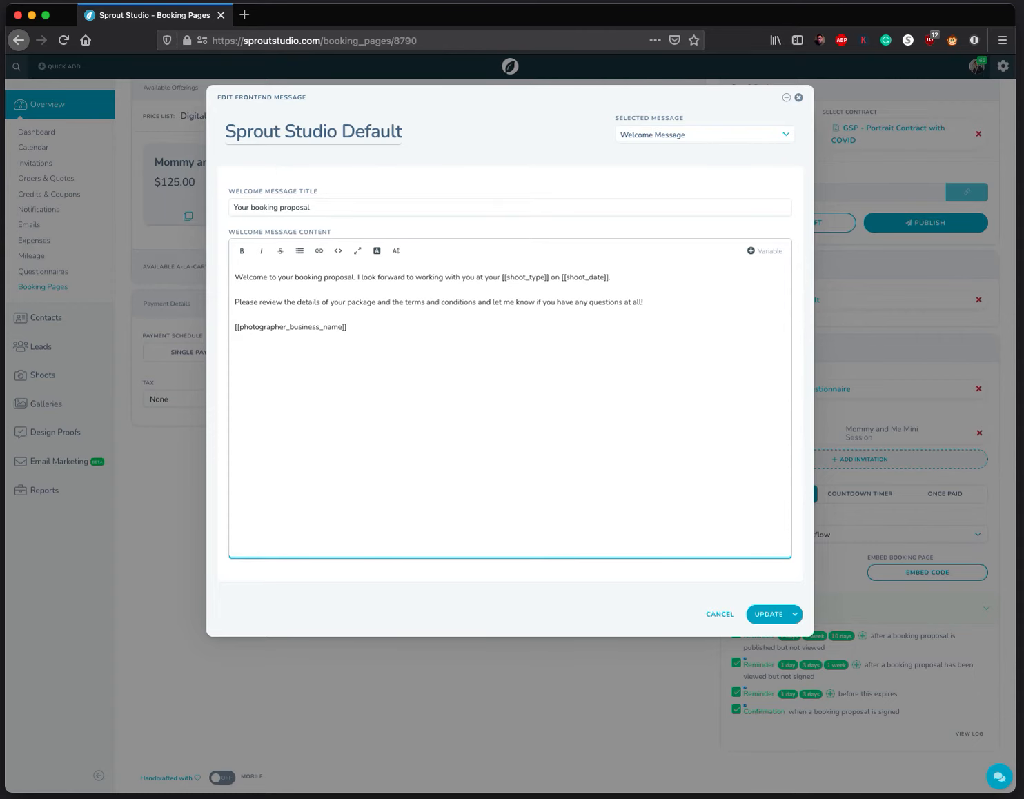
# Step: Reword the start of the welcome message to "Welcome to our Mommy and Me Mini Session Booking Page"
pyautogui.moveTo(287, 278); pyautogui.dragTo(354, 276)
pyautogui.write('Mommy ')
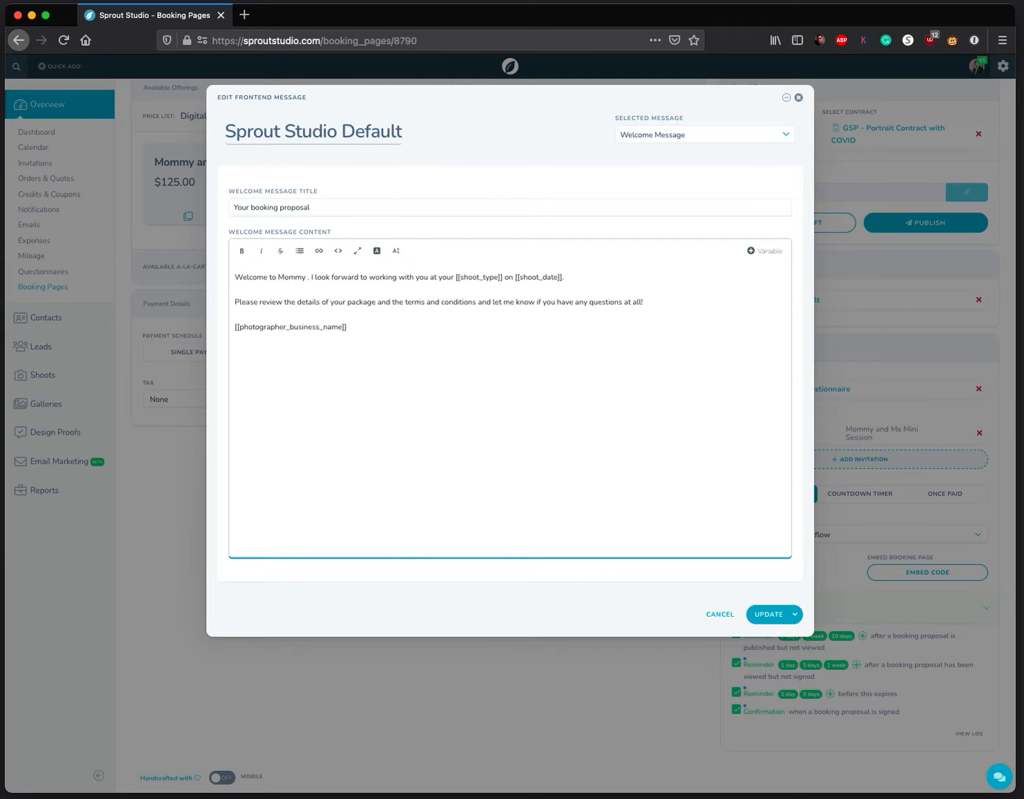
pyautogui.write('our ')
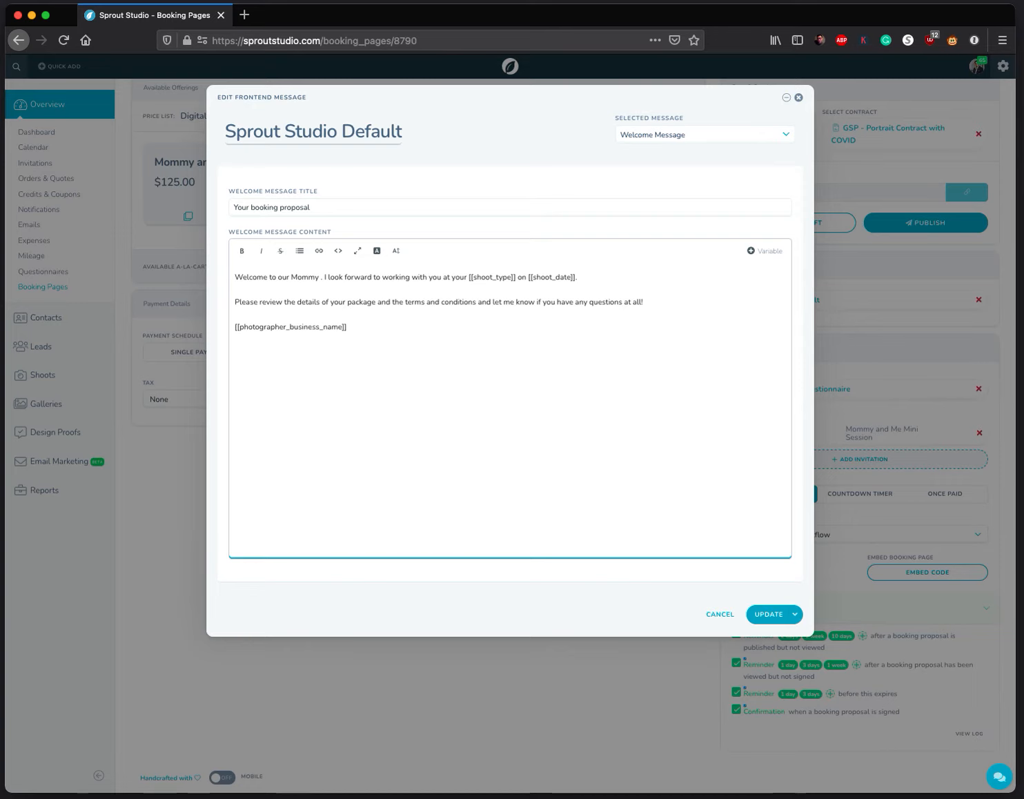
pyautogui.write('and Me M')
pyautogui.write('ini Session Book')
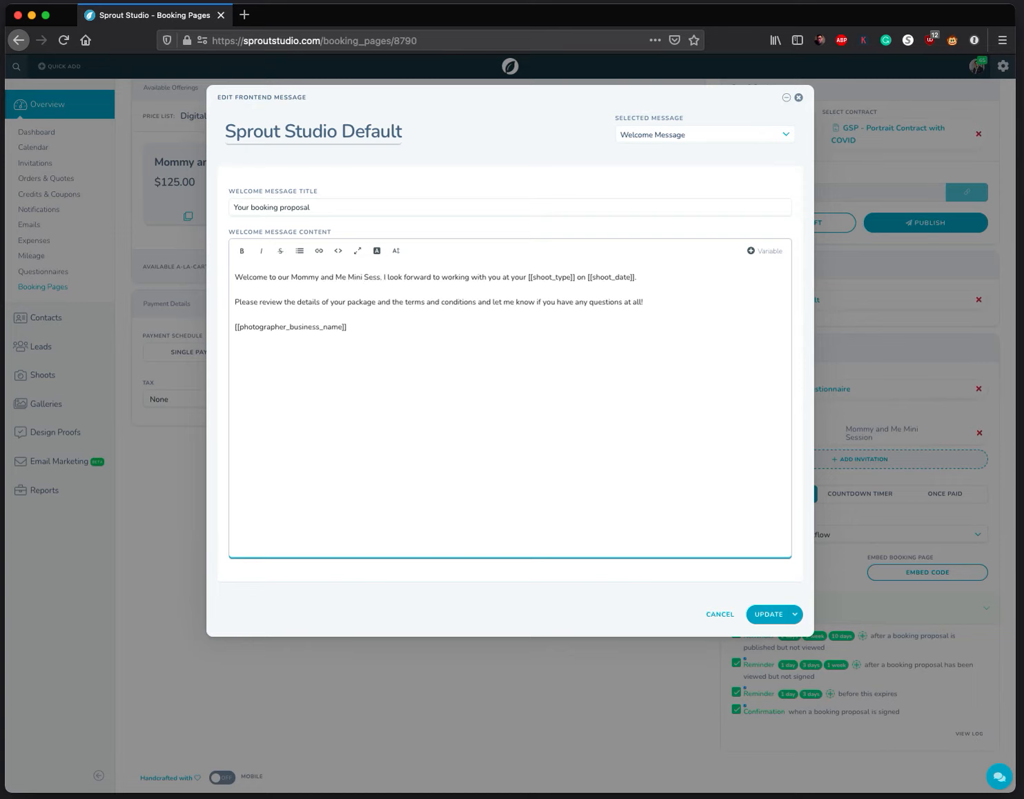
pyautogui.write('ing Page')
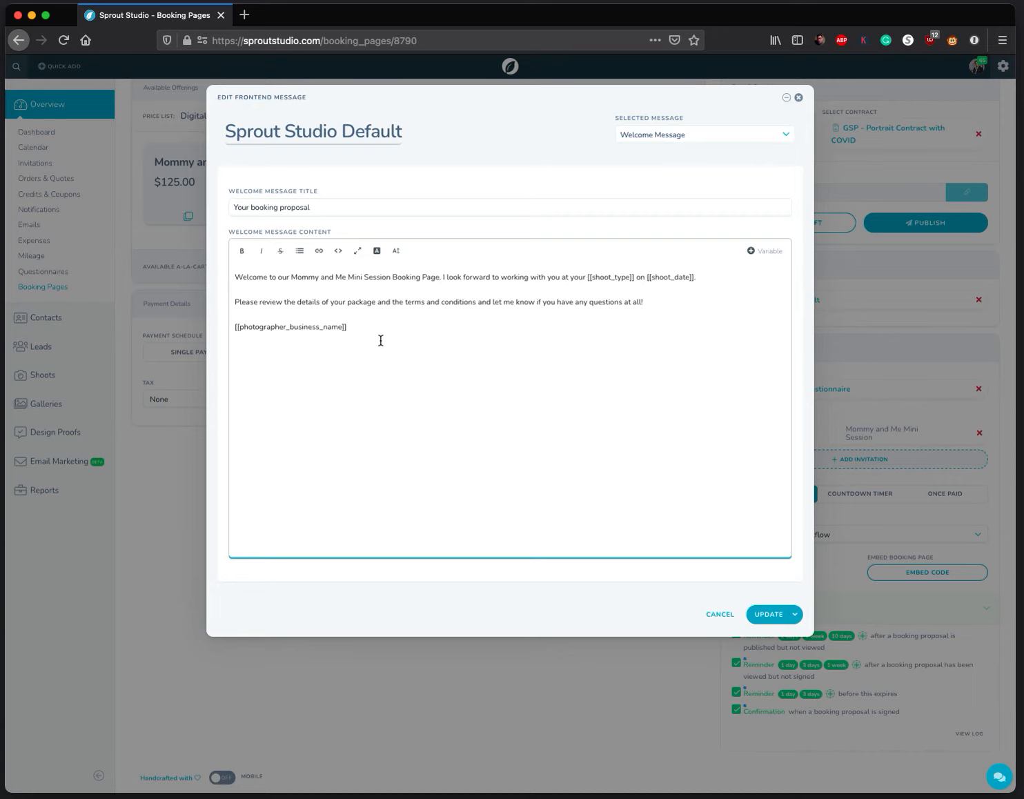
# Step: Set the welcome message title to "Your Mommy and Me Mini Session", reusing the session name from the message content
pyautogui.moveTo(453, 277); pyautogui.dragTo(542, 382)
pyautogui.click(542, 384)
pyautogui.moveTo(309, 278); pyautogui.dragTo(390, 278)
pyautogui.hotkey('ctrl', 'c')
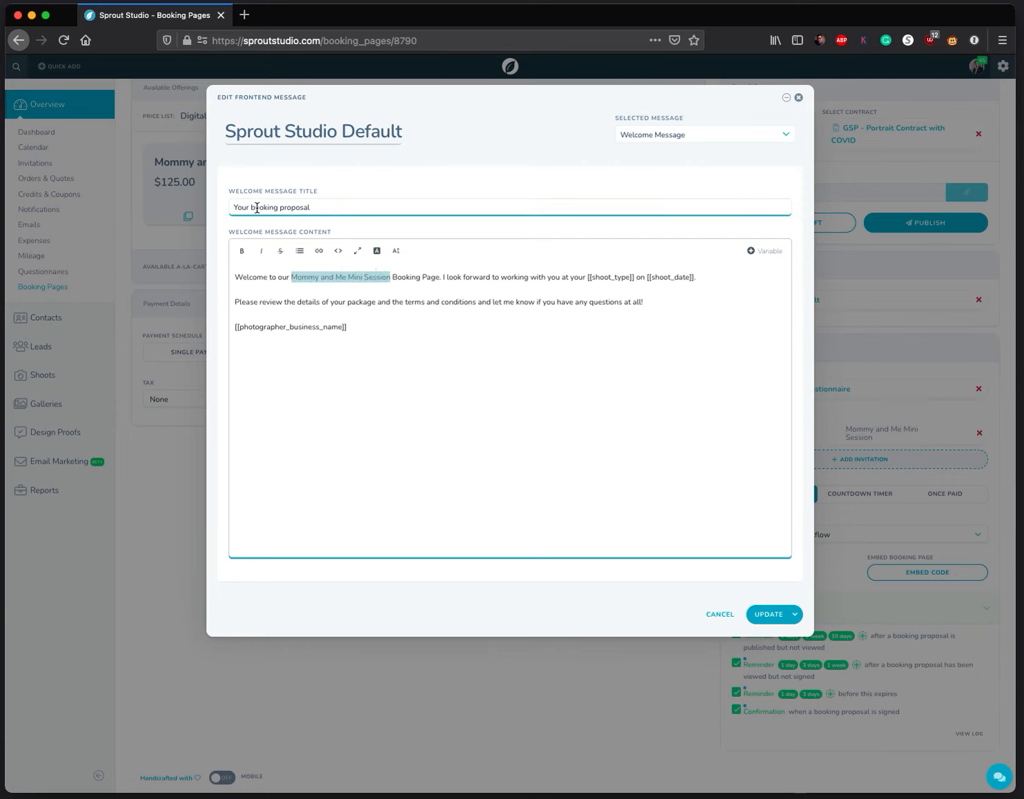
pyautogui.moveTo(251, 207); pyautogui.dragTo(371, 212)
pyautogui.hotkey('ctrl', 'v')
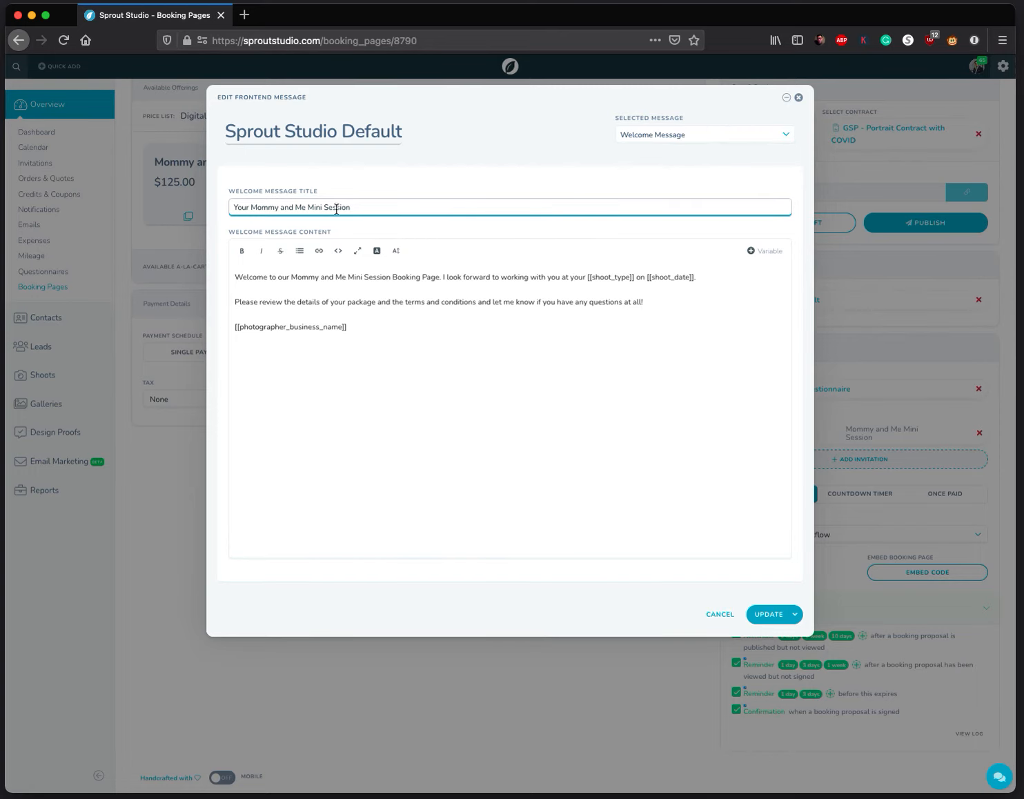
# Step: Rename the message template "Mommy and Me Mini Session Text"
pyautogui.click(324, 130)
pyautogui.hotkey('ctrl', 'v')
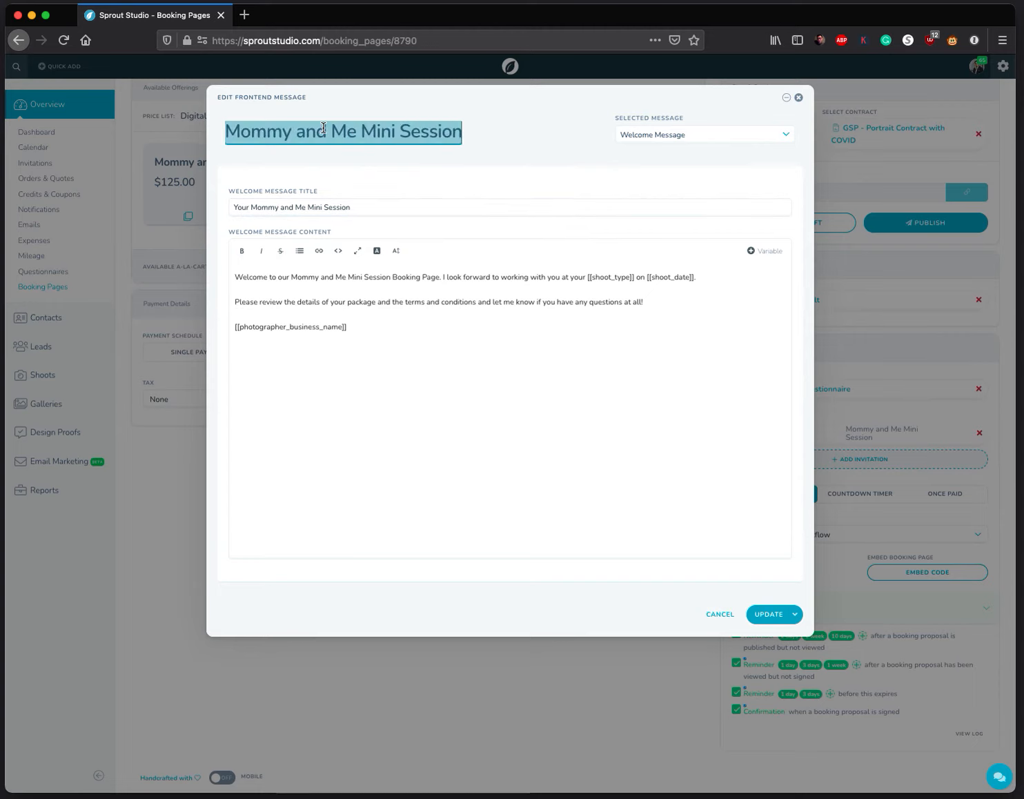
pyautogui.write('Te')
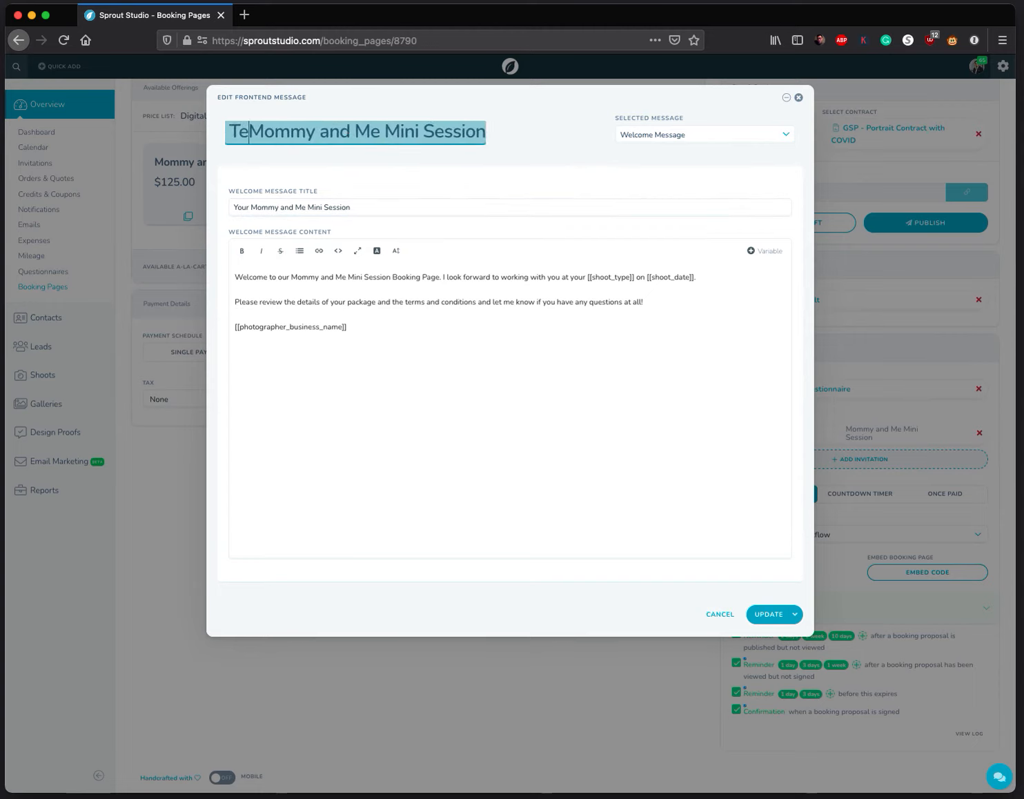
pyautogui.write('xt')
pyautogui.press('BackSpace')
pyautogui.press('BackSpace')
pyautogui.press('BackSpace')
pyautogui.press('BackSpace')
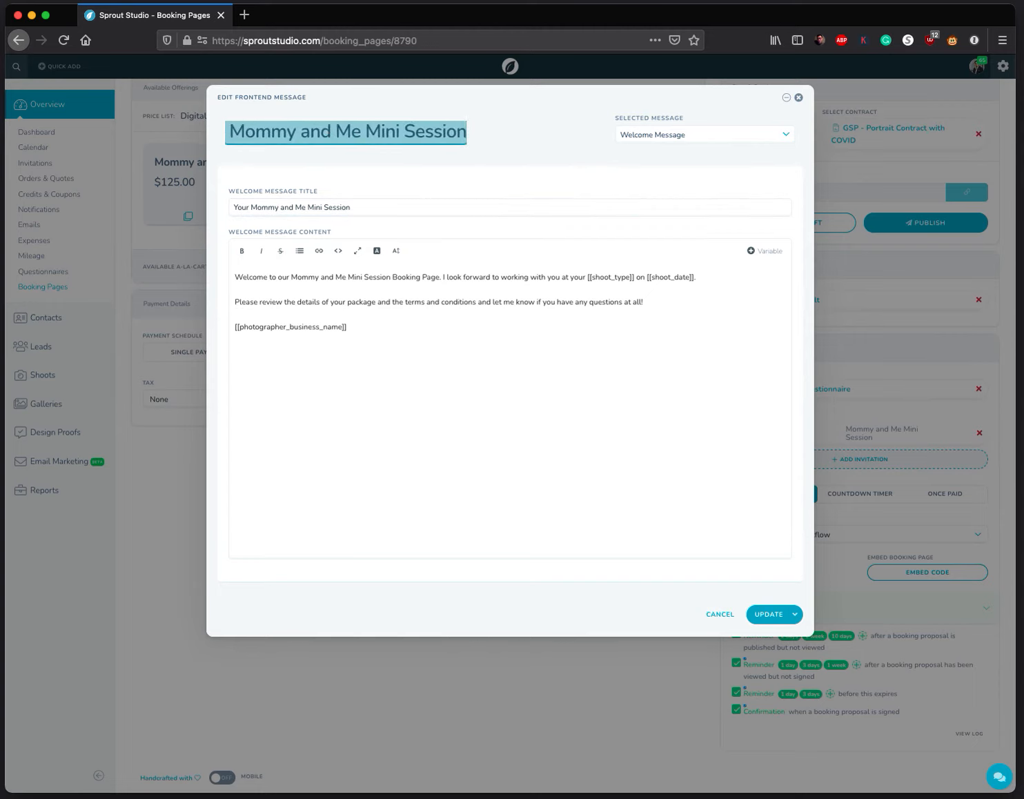
pyautogui.write('Text')
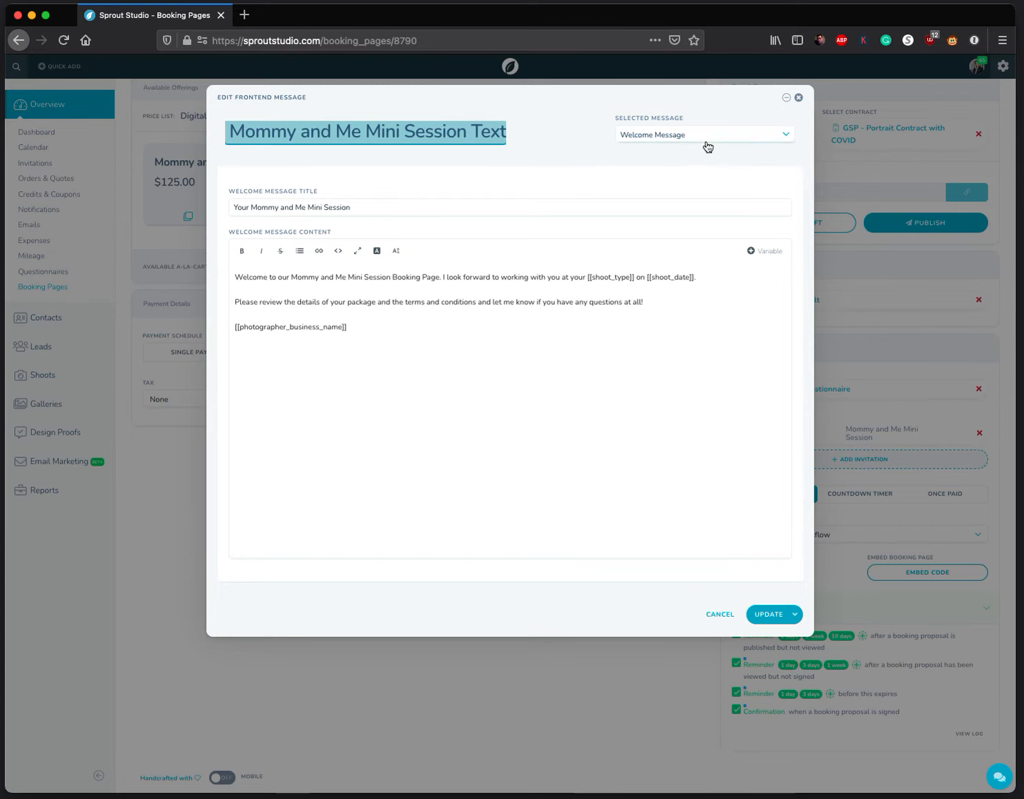
# Step: Switch to the thank you message and change its title to "You're booked!"
pyautogui.click(707, 142)
pyautogui.click(679, 171)
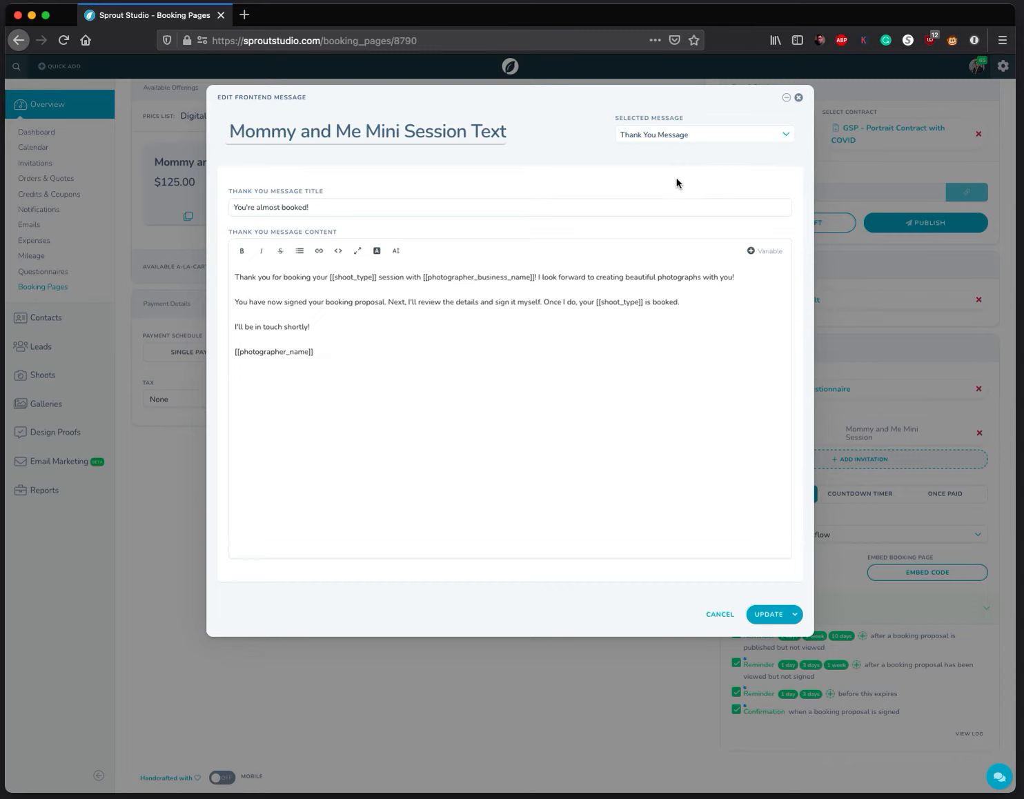
pyautogui.click(244, 214)
pyautogui.doubleClick(267, 208)
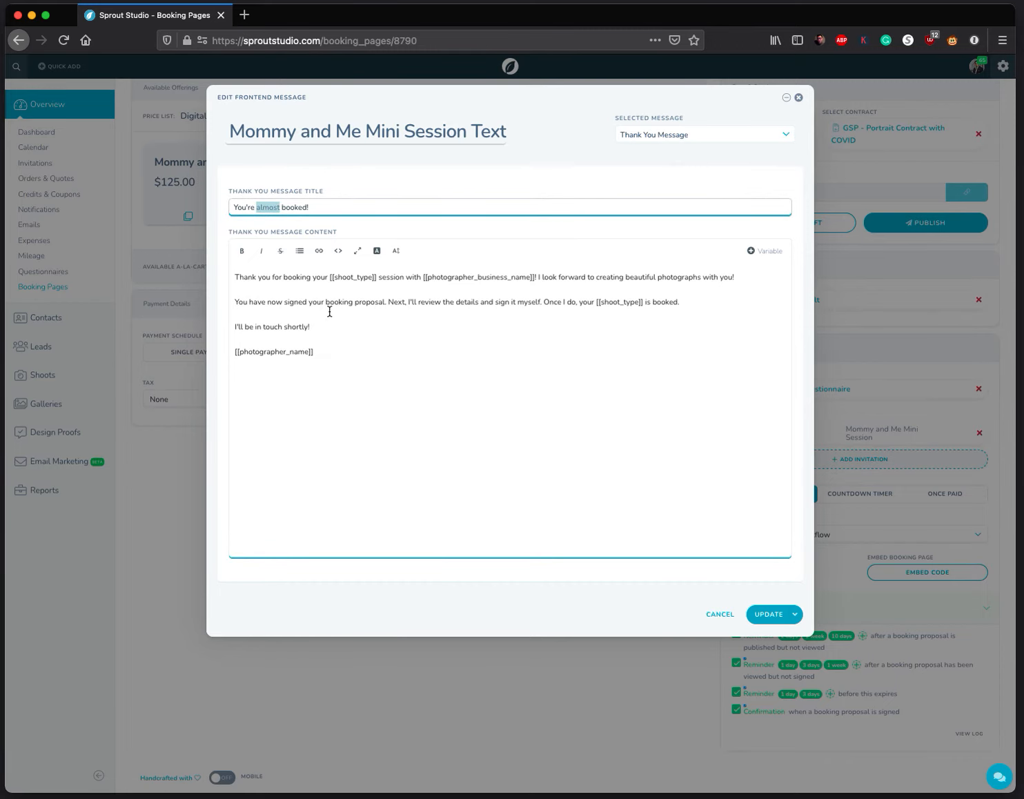
pyautogui.press('BackSpace')
pyautogui.press('BackSpace')
# Step: Remove the review-and-sign wording from the thank you message so it reads "Your [[shoot_type]] is booked.", and save the template
pyautogui.moveTo(388, 304); pyautogui.dragTo(576, 301)
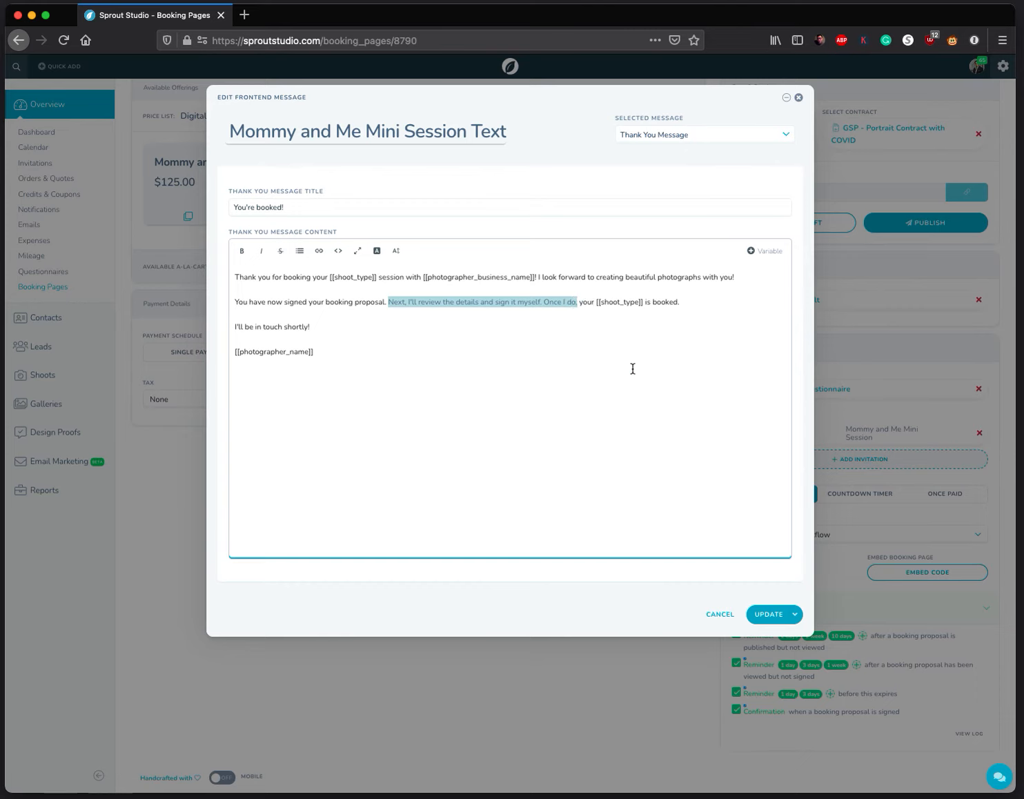
pyautogui.press('BackSpace')
pyautogui.write('Y')
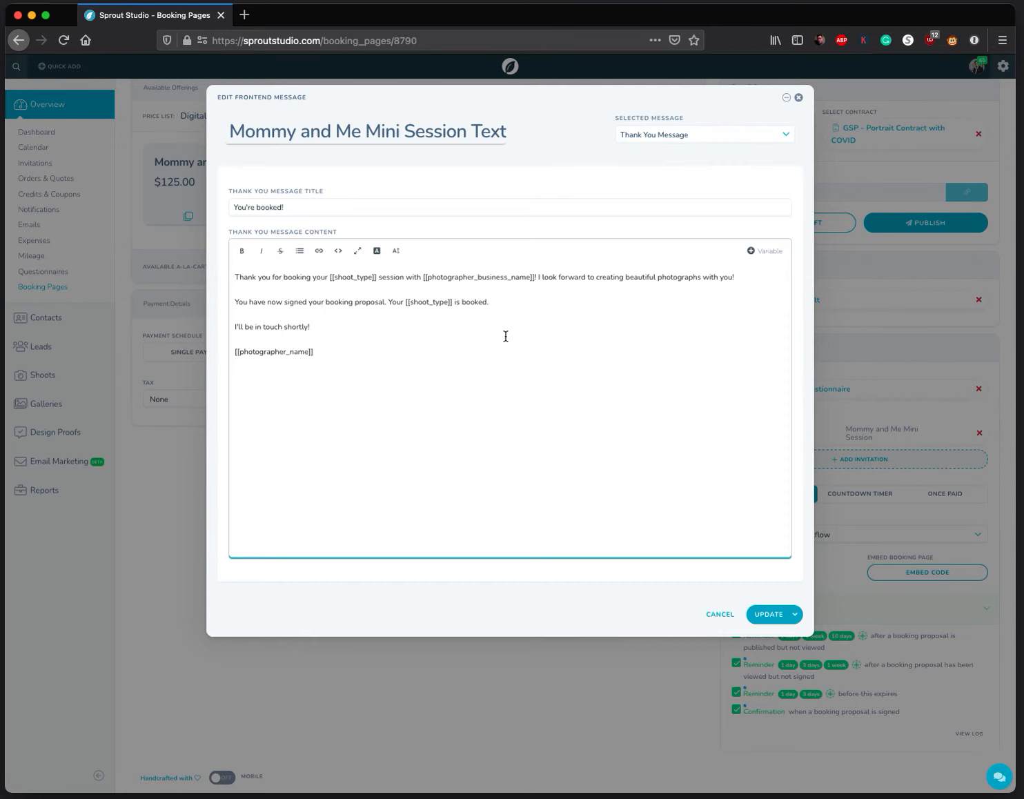
pyautogui.click(769, 614)
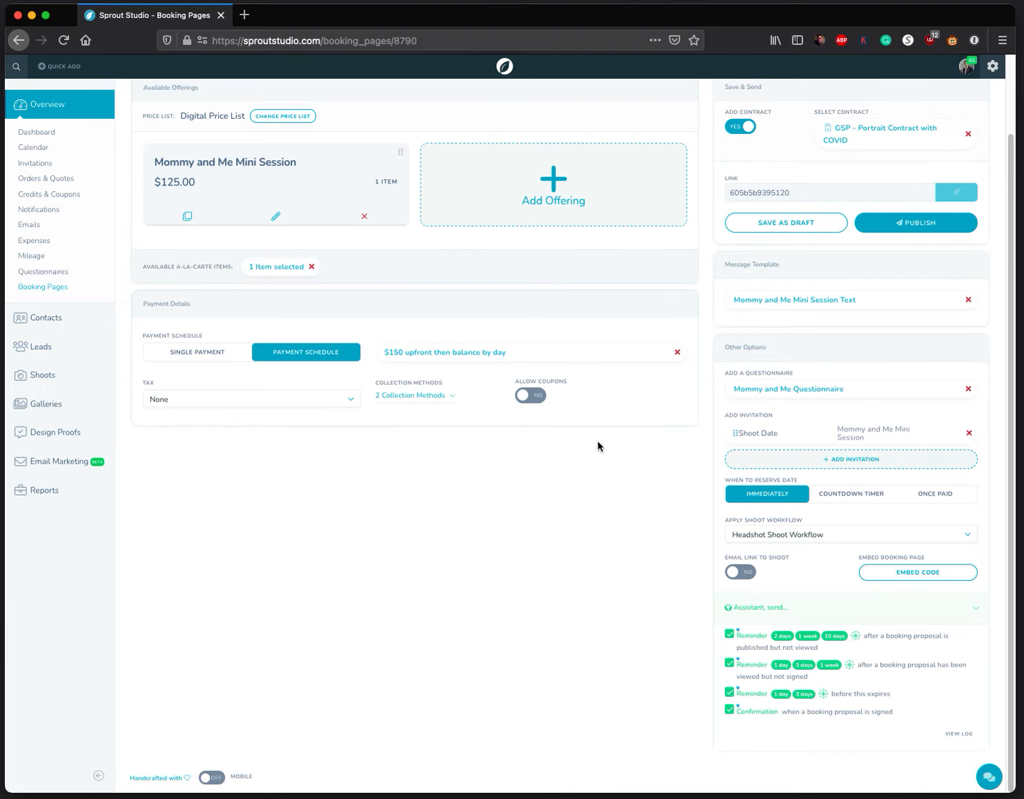
# Step: Turn on the email link to shoot option and publish the booking page
pyautogui.click(743, 574)
pyautogui.click(905, 226)
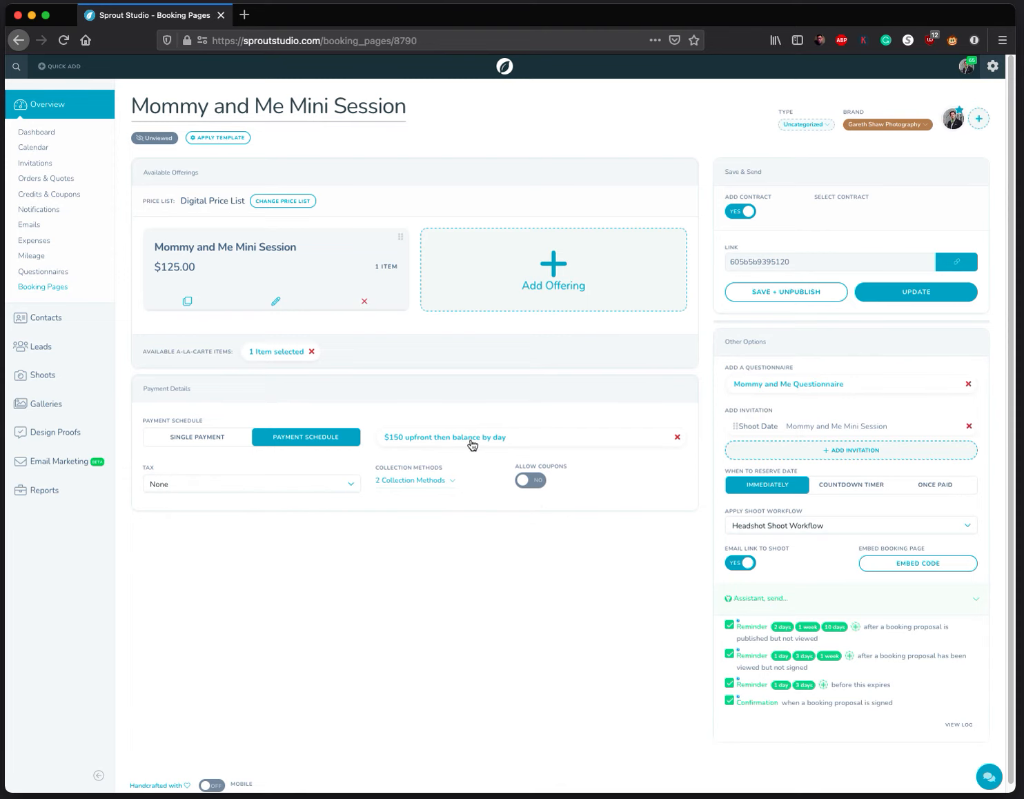
# Step: Add the "GSP - Portrait Contract with COVID" contract to the booking page again and update the published page
pyautogui.click(735, 214)
pyautogui.click(736, 214)
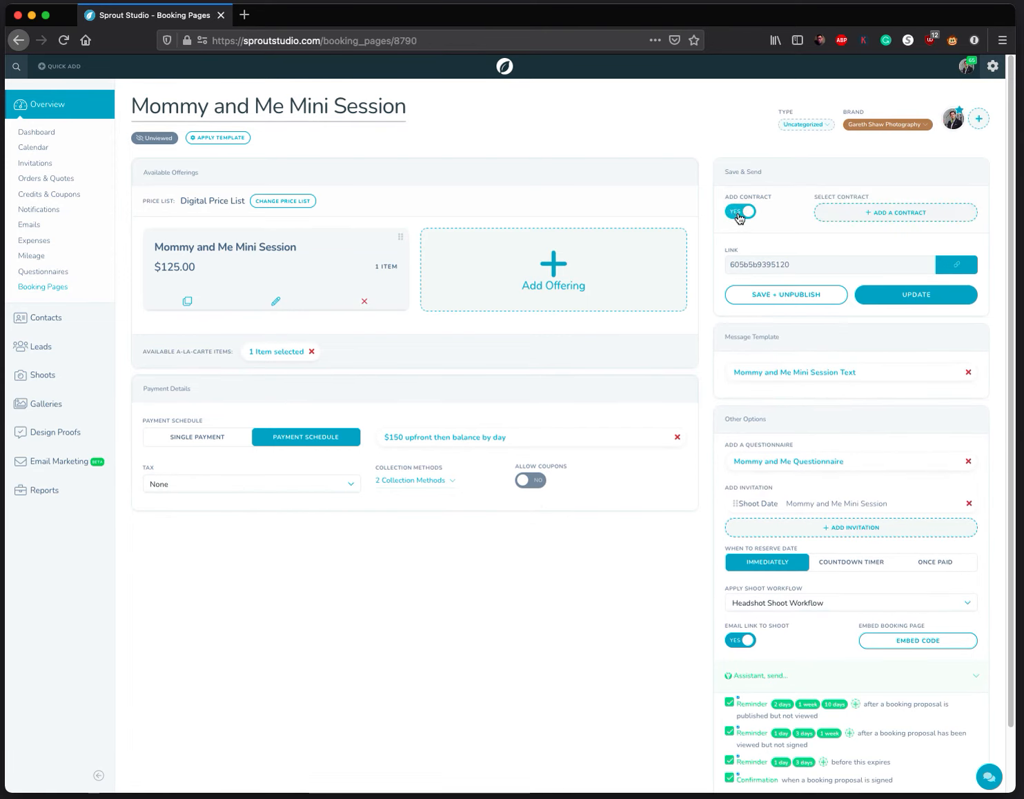
pyautogui.click(897, 215)
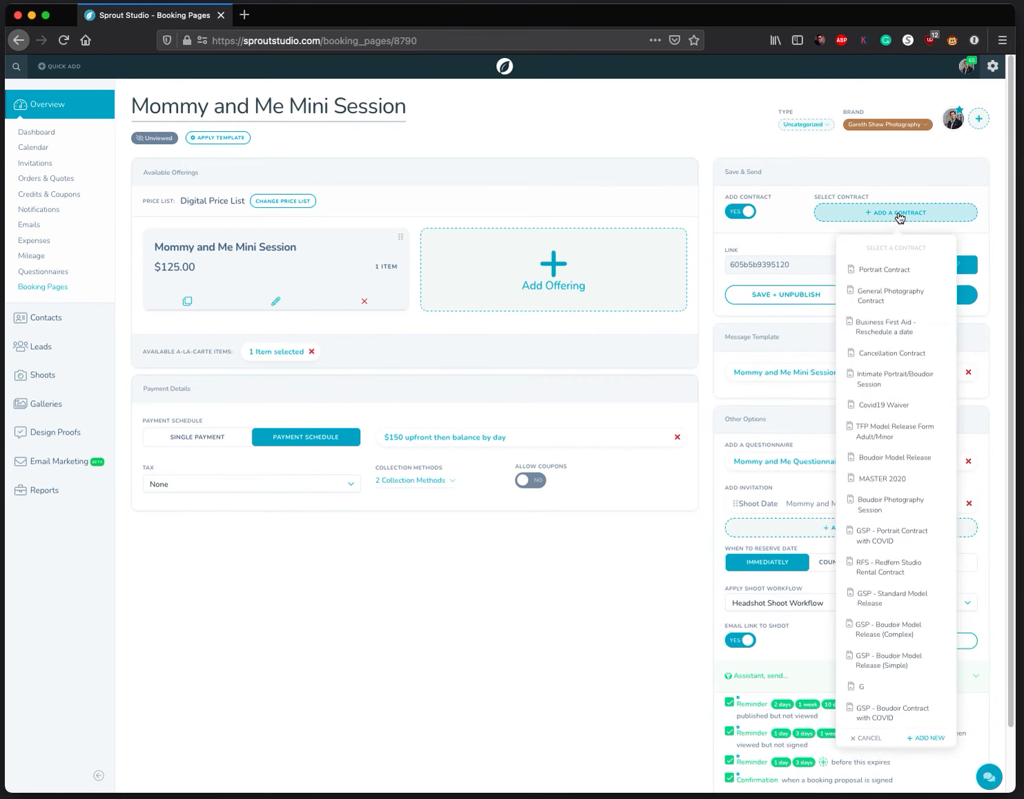
pyautogui.click(897, 603)
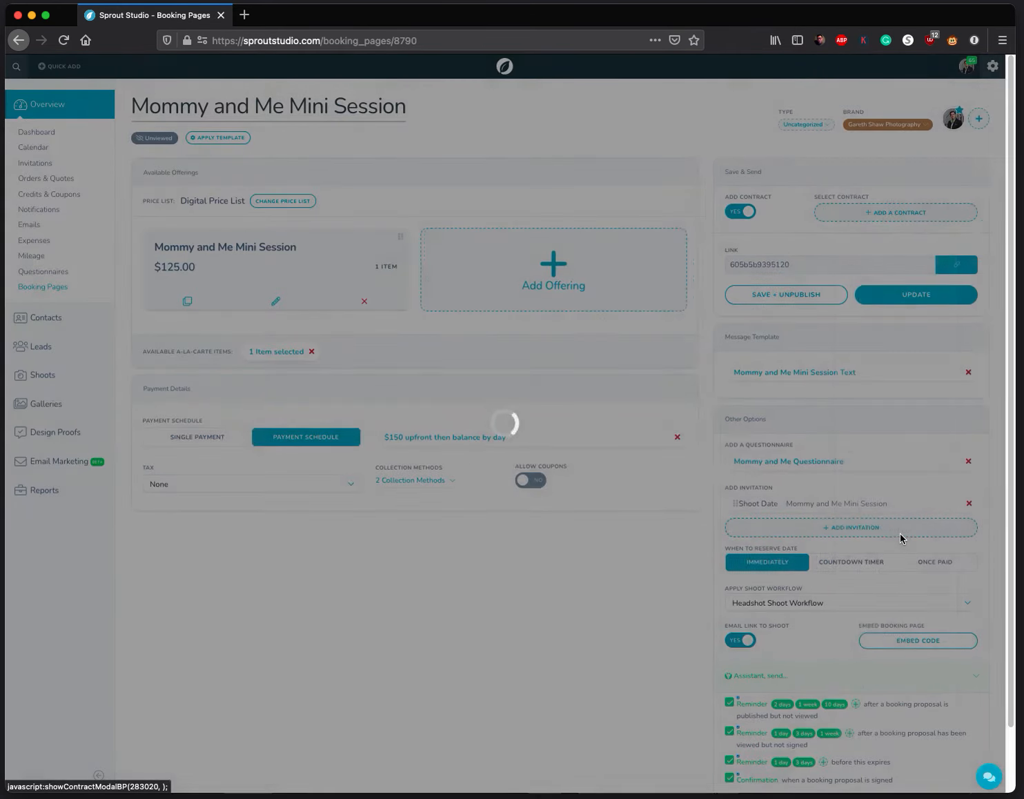
pyautogui.click(780, 558)
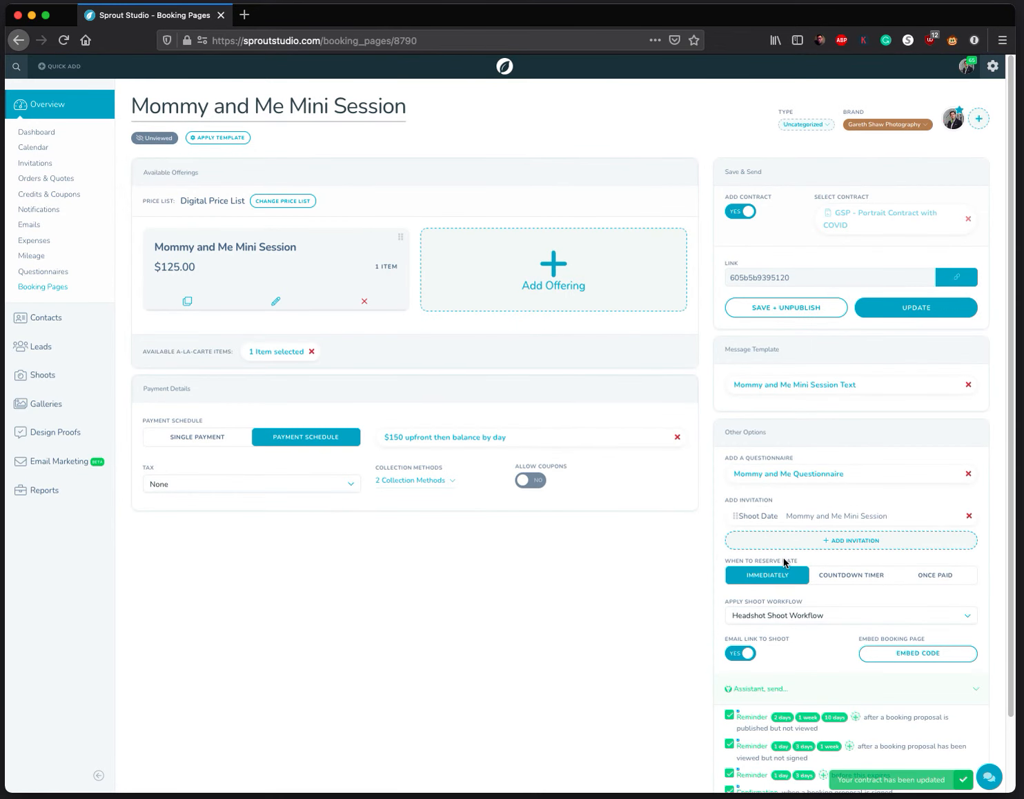
pyautogui.click(919, 307)
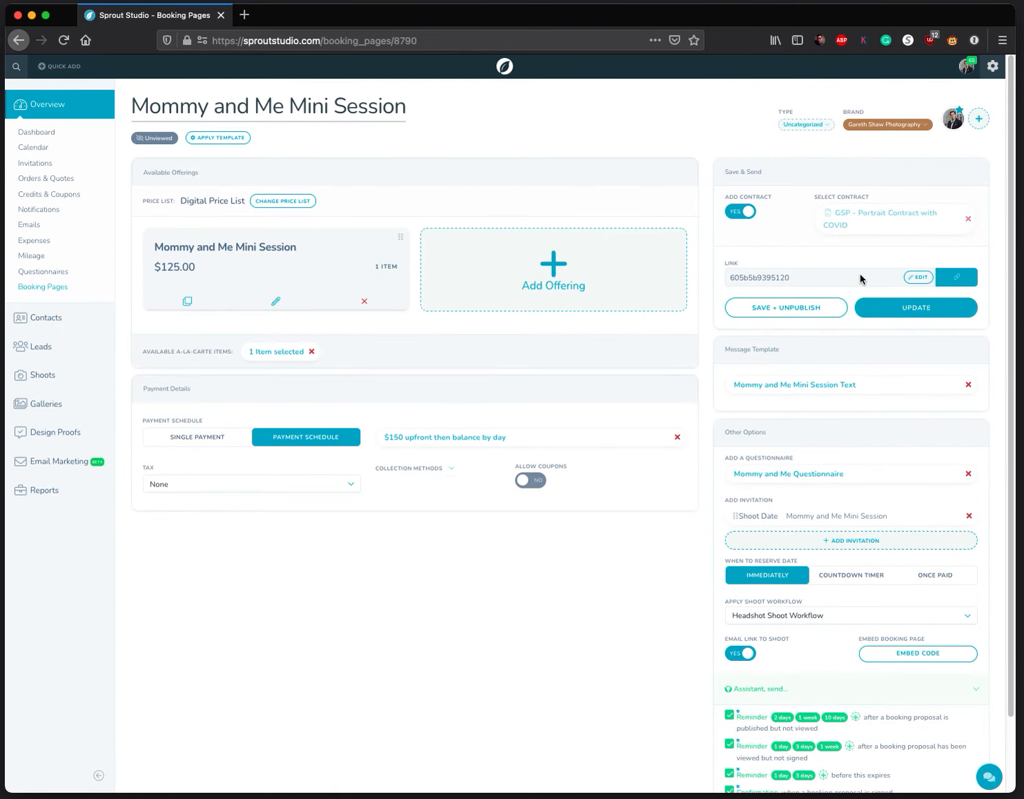
# Step: Try to change the booking page's link to "mommy-and-me-mini-session"
pyautogui.click(916, 278)
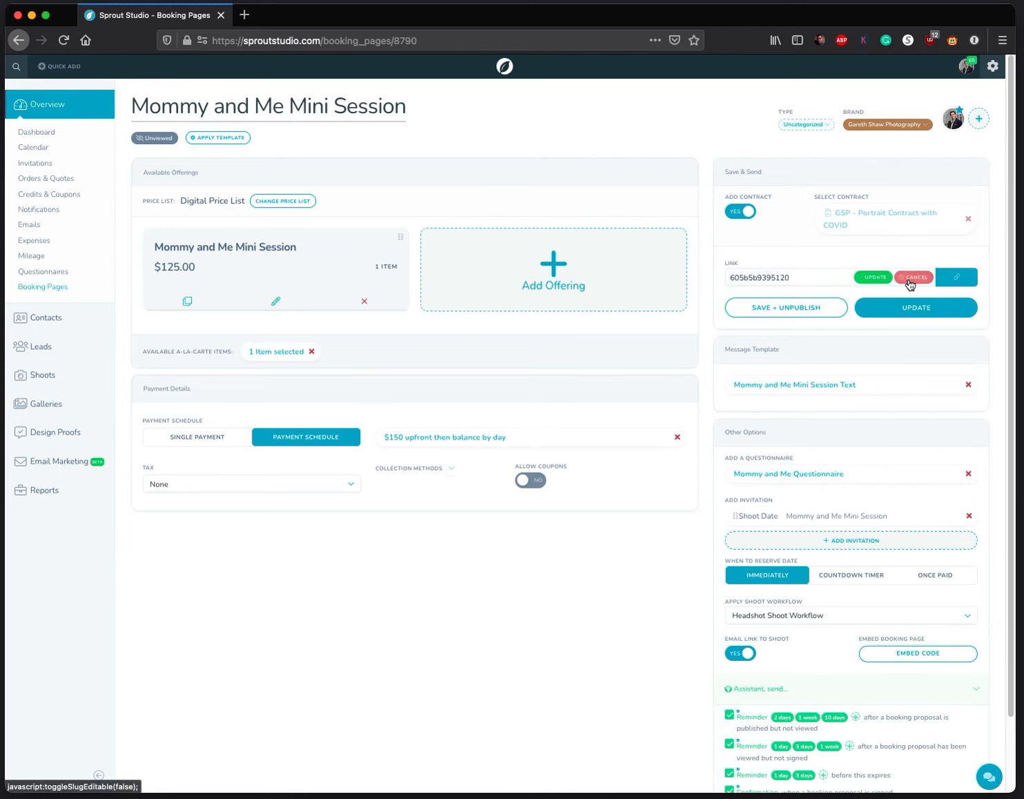
pyautogui.tripleClick(824, 281)
pyautogui.write('mommy-and-me-mini-session')
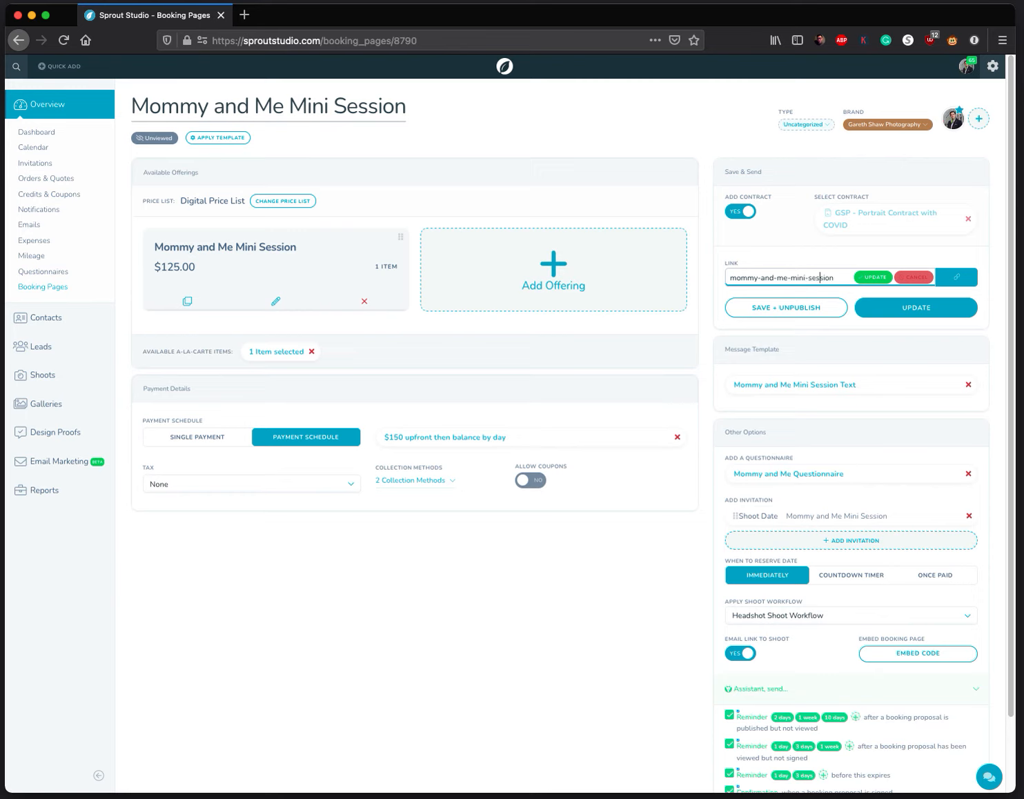
pyautogui.click(875, 276)
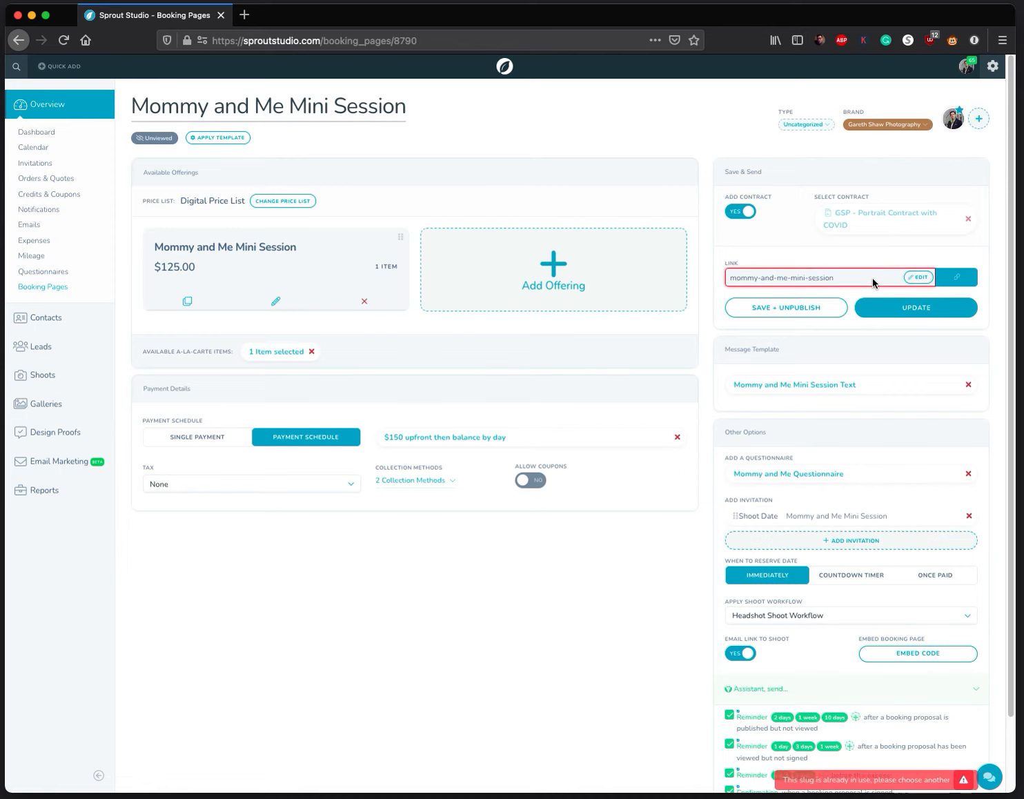
pyautogui.moveTo(851, 280)
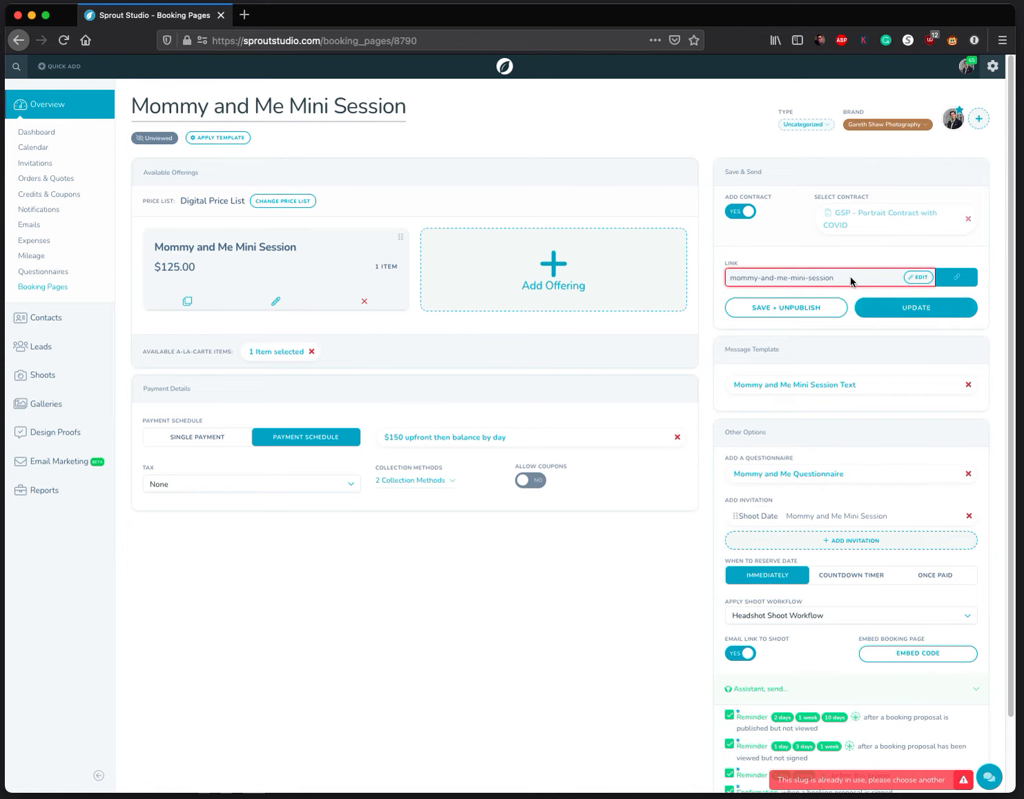
# Step: Set the booking page's link to "mommy-and-me-mini-session2" and update the published page
pyautogui.click(923, 276)
pyautogui.click(905, 278)
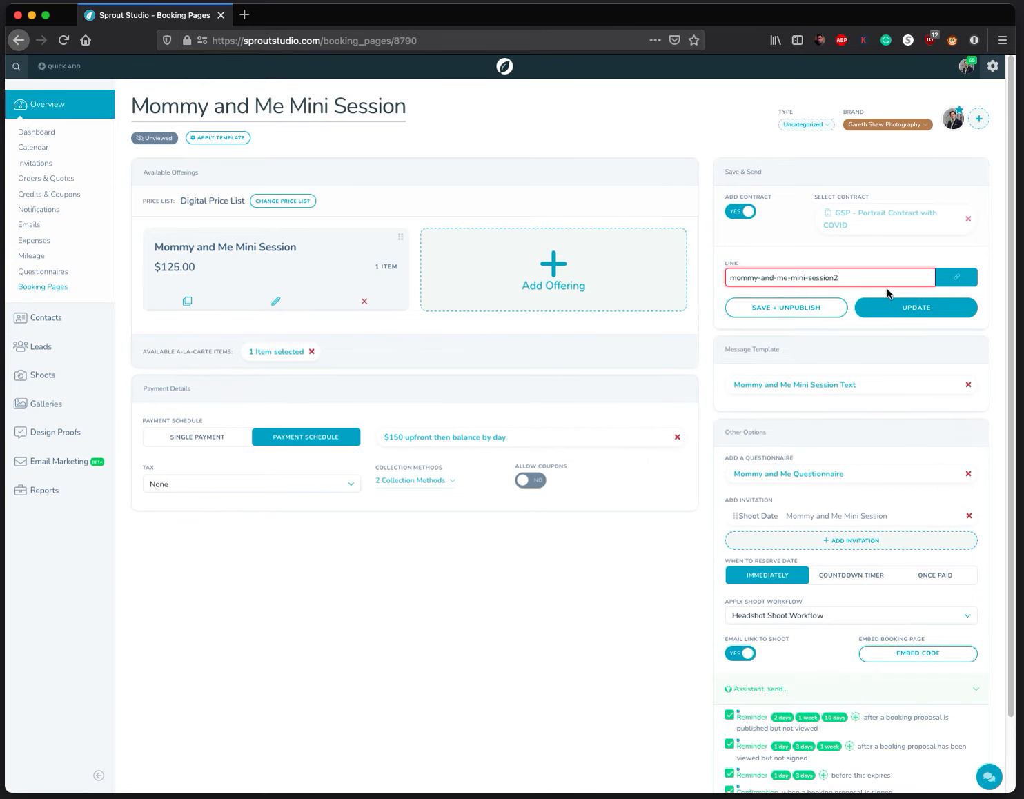
pyautogui.click(875, 277)
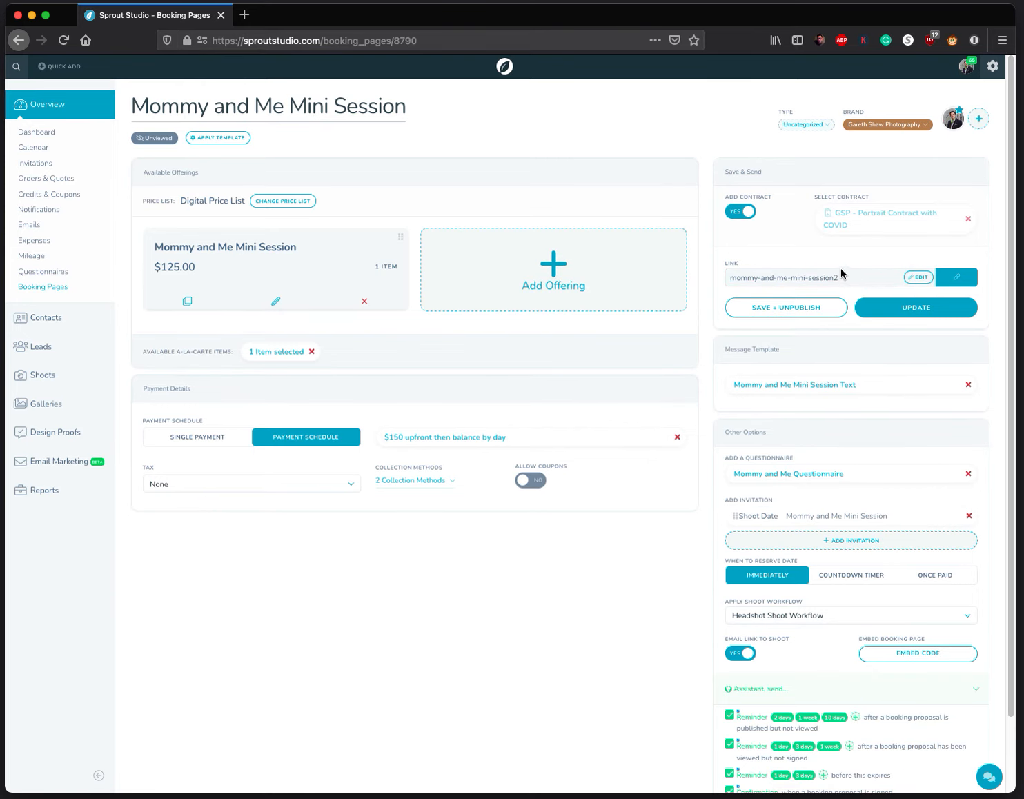
pyautogui.click(917, 312)
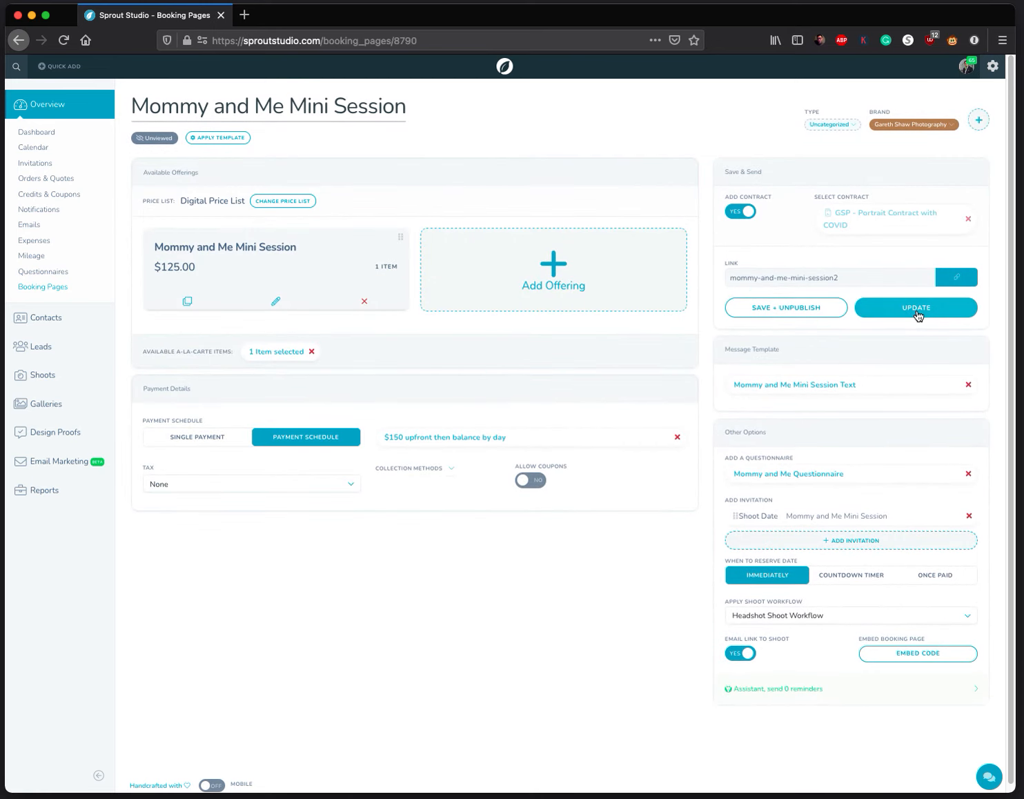
# Step: Open the live booking page, start a test booking, and confirm the 2:00 PM – 2:25 PM slot on April 13, 2021
pyautogui.click(956, 278)
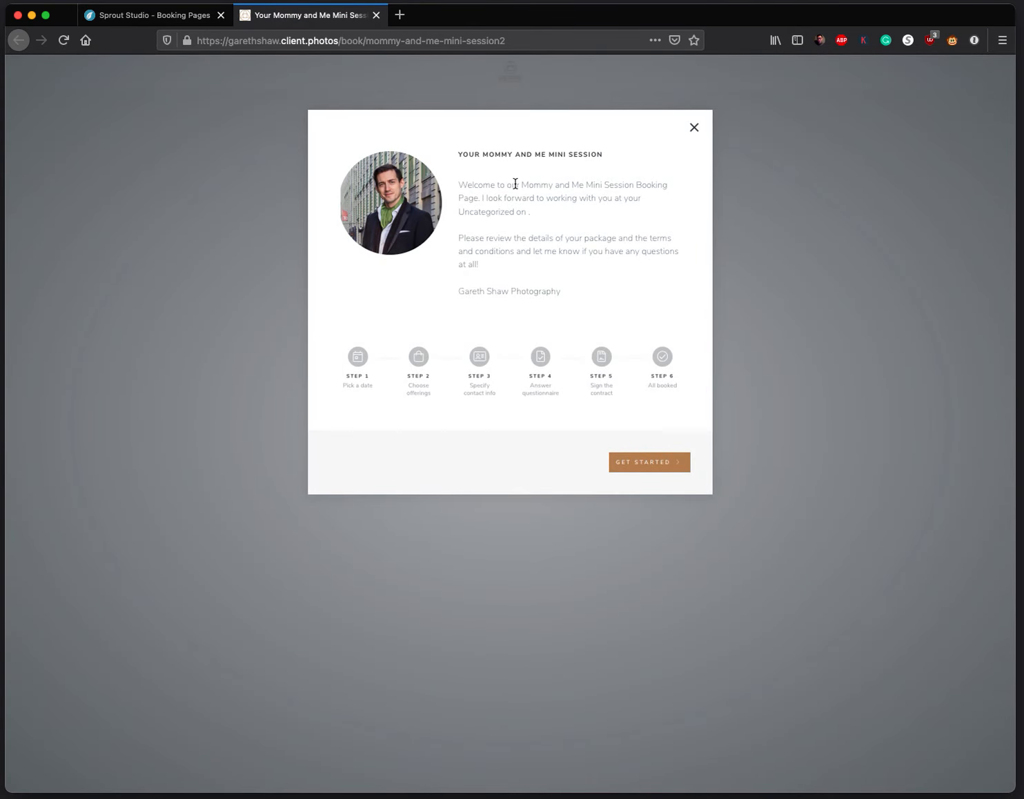
pyautogui.click(647, 473)
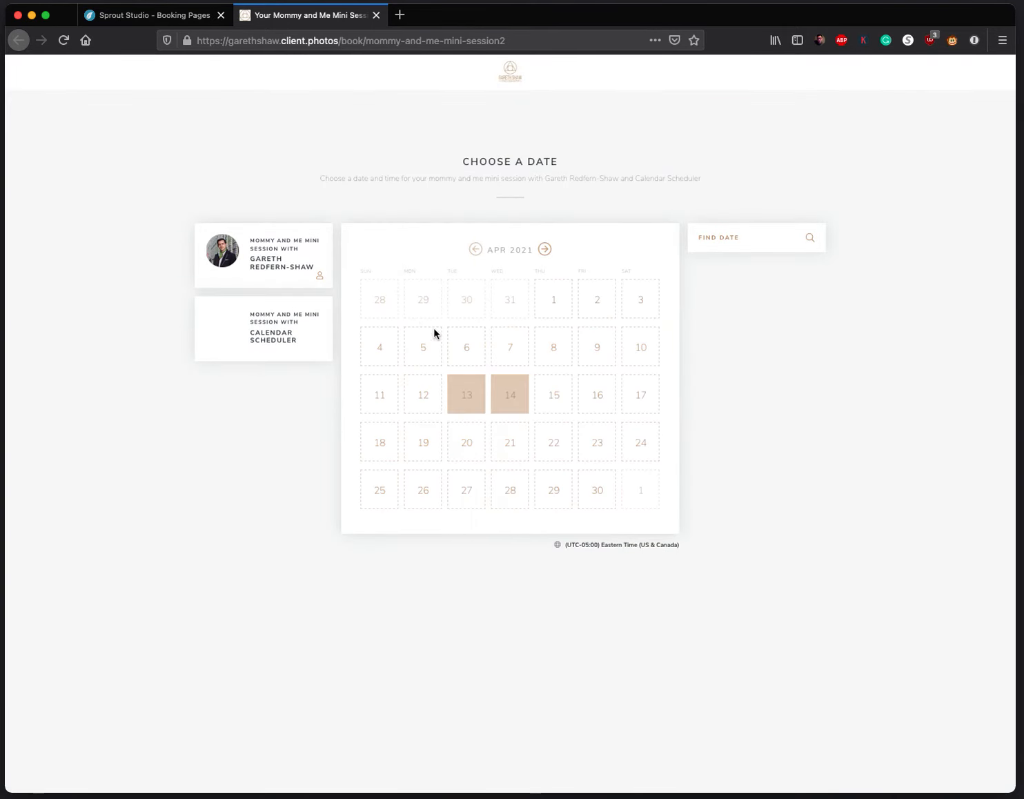
pyautogui.click(470, 392)
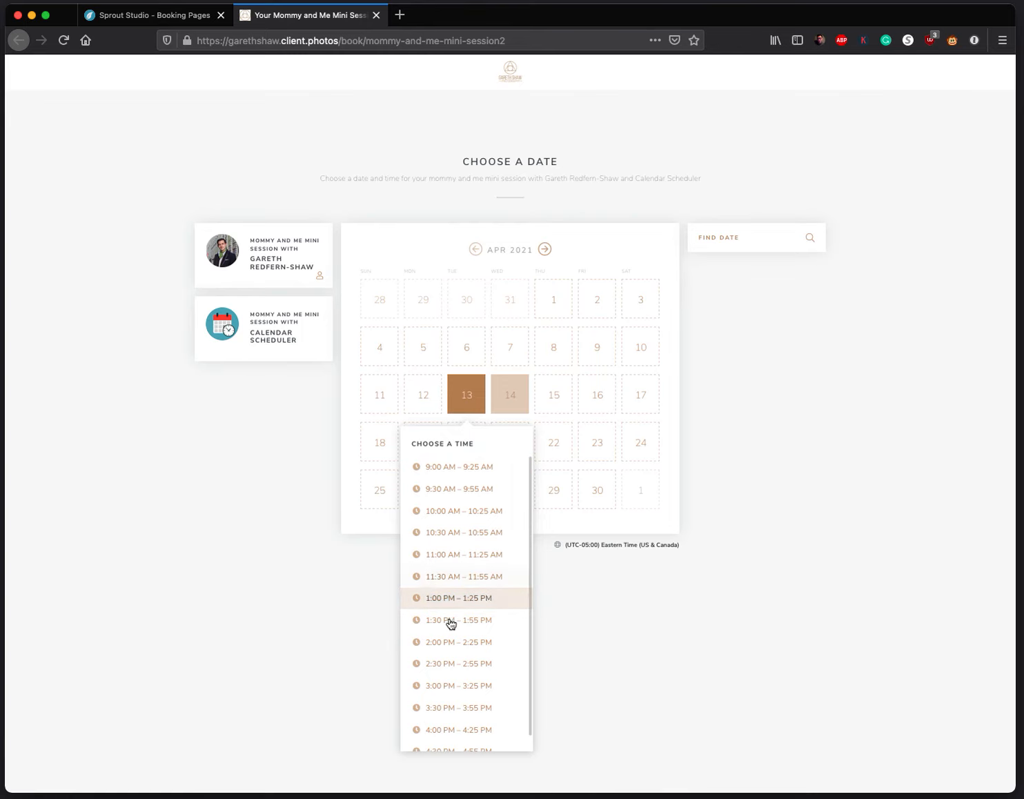
pyautogui.click(468, 643)
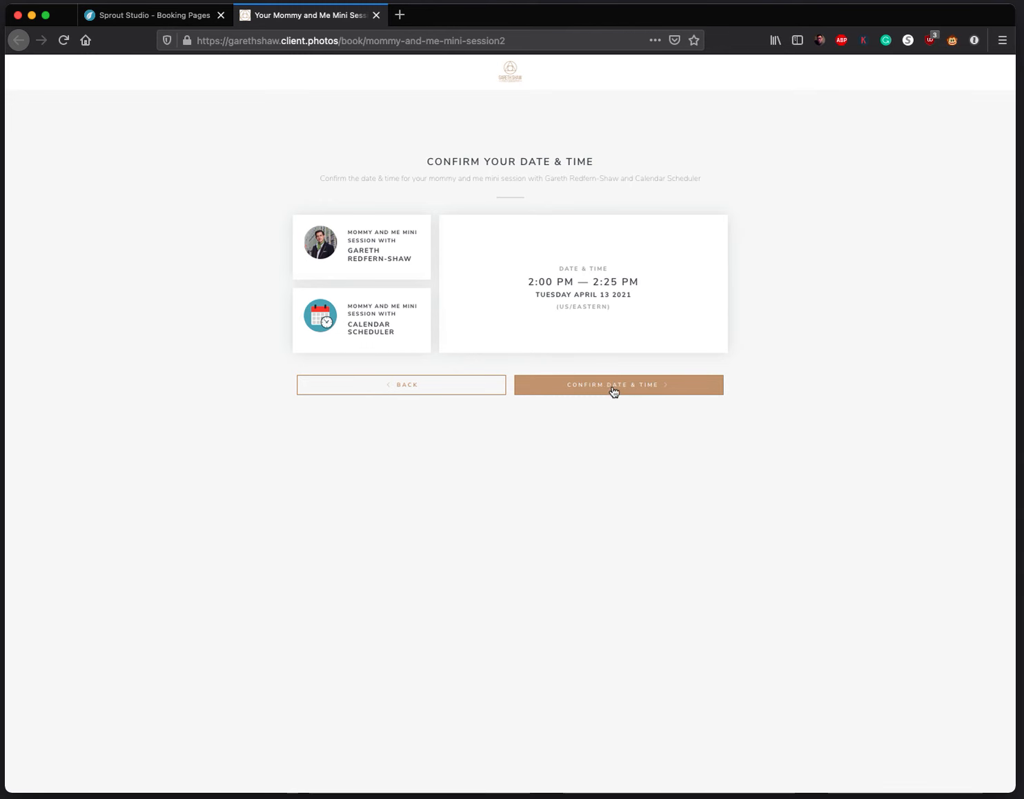
pyautogui.click(174, 15)
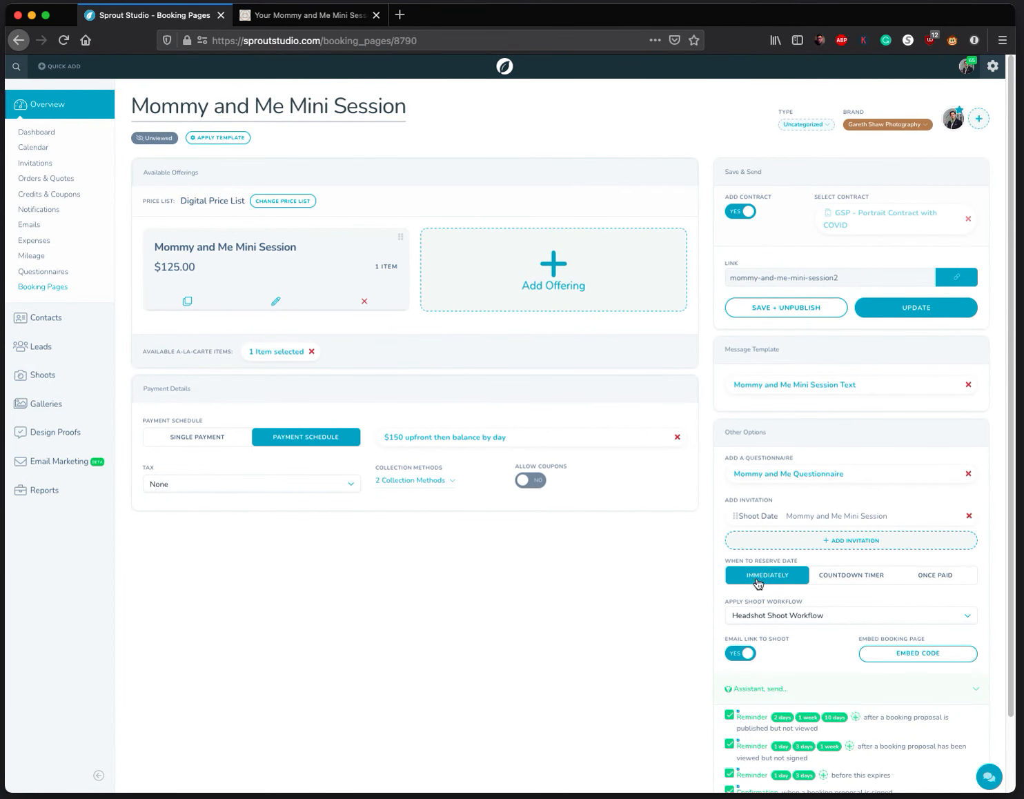
pyautogui.click(304, 15)
pyautogui.click(643, 387)
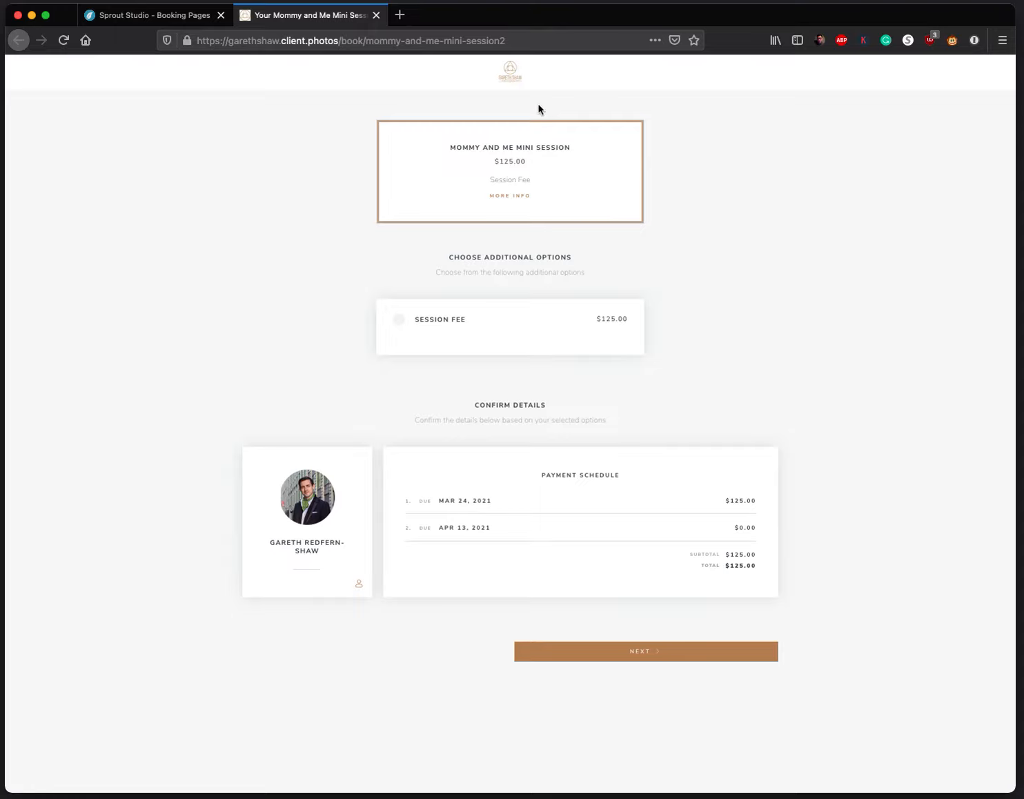
# Step: Add one Session Fee as an additional option, check the payment schedule amounts and dates, and continue with the booking
pyautogui.click(725, 501)
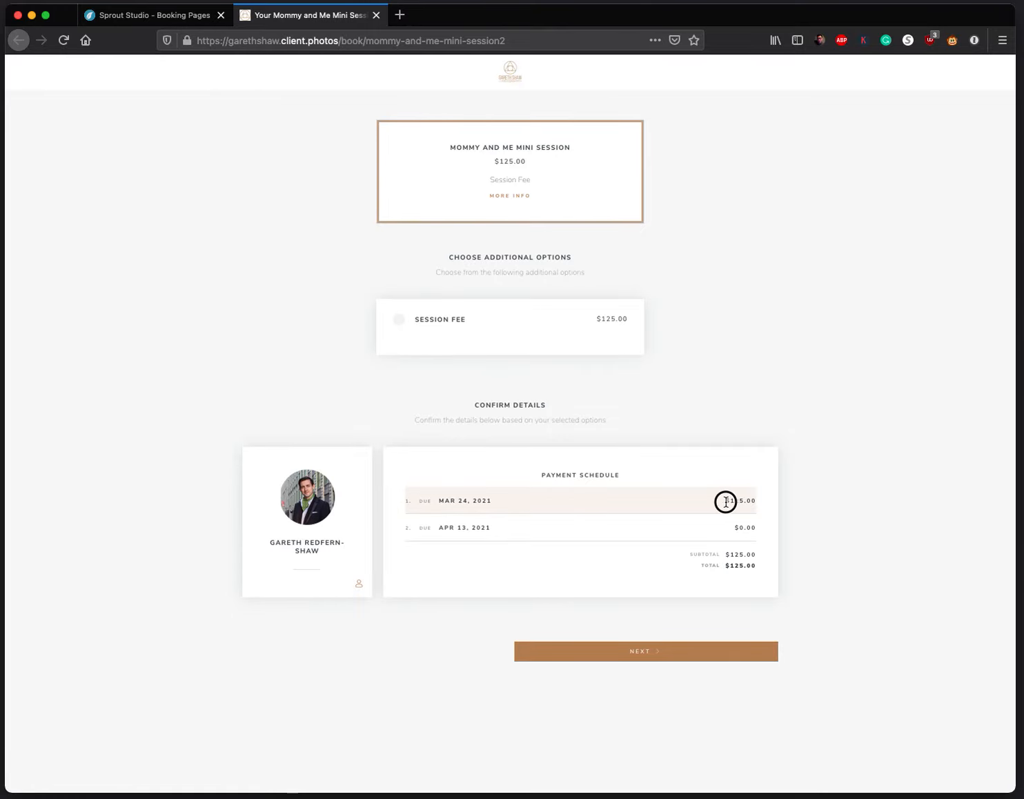
pyautogui.doubleClick(725, 502)
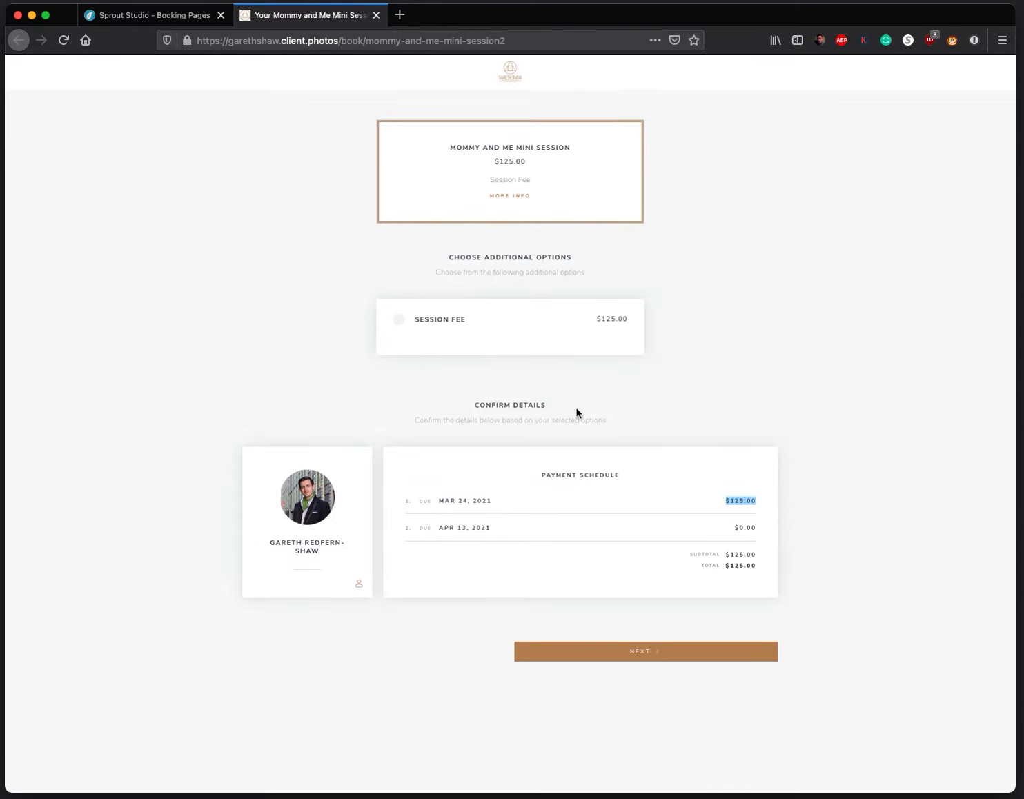
pyautogui.click(526, 327)
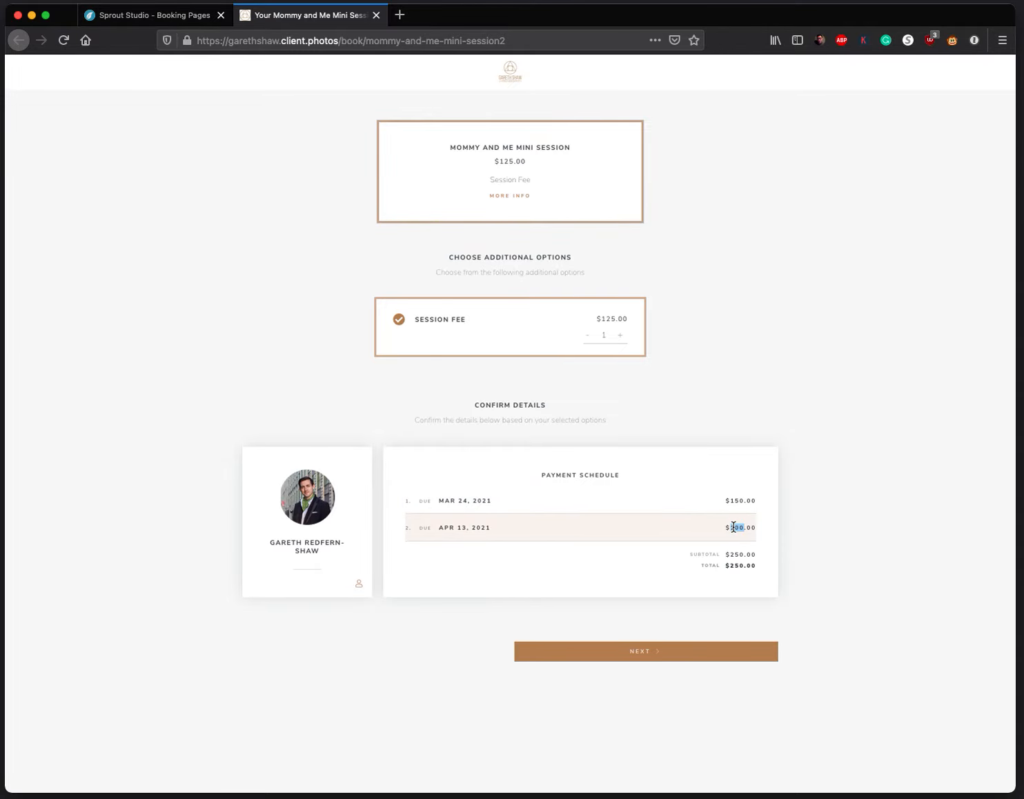
pyautogui.moveTo(436, 528); pyautogui.dragTo(502, 528)
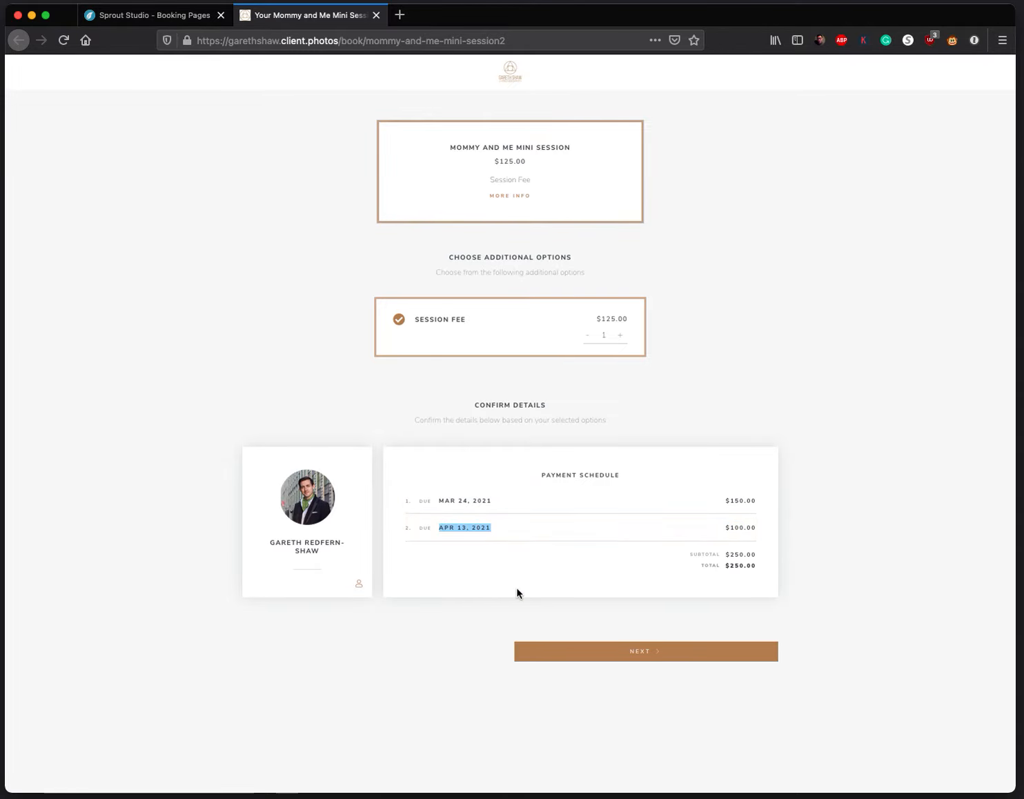
pyautogui.click(665, 656)
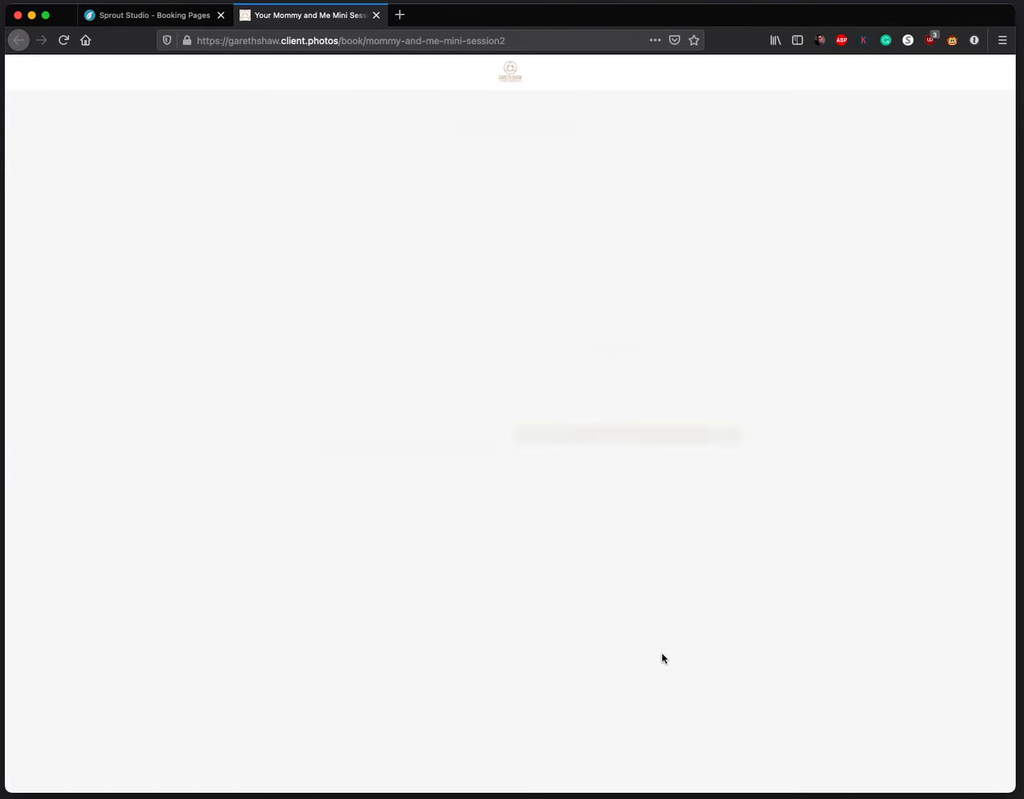
# Step: Fill in the client's name, e-mail, phone and address from saved details and continue to the questionnaire
pyautogui.click(329, 221)
pyautogui.write('gare')
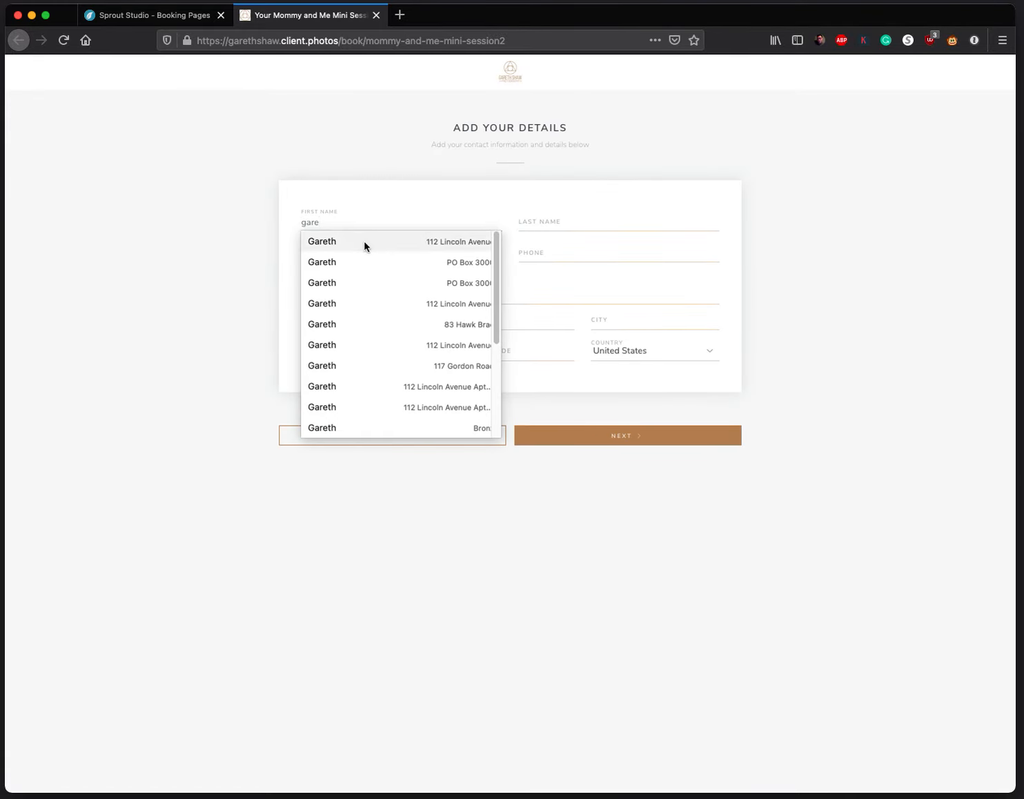
pyautogui.click(363, 245)
pyautogui.click(373, 256)
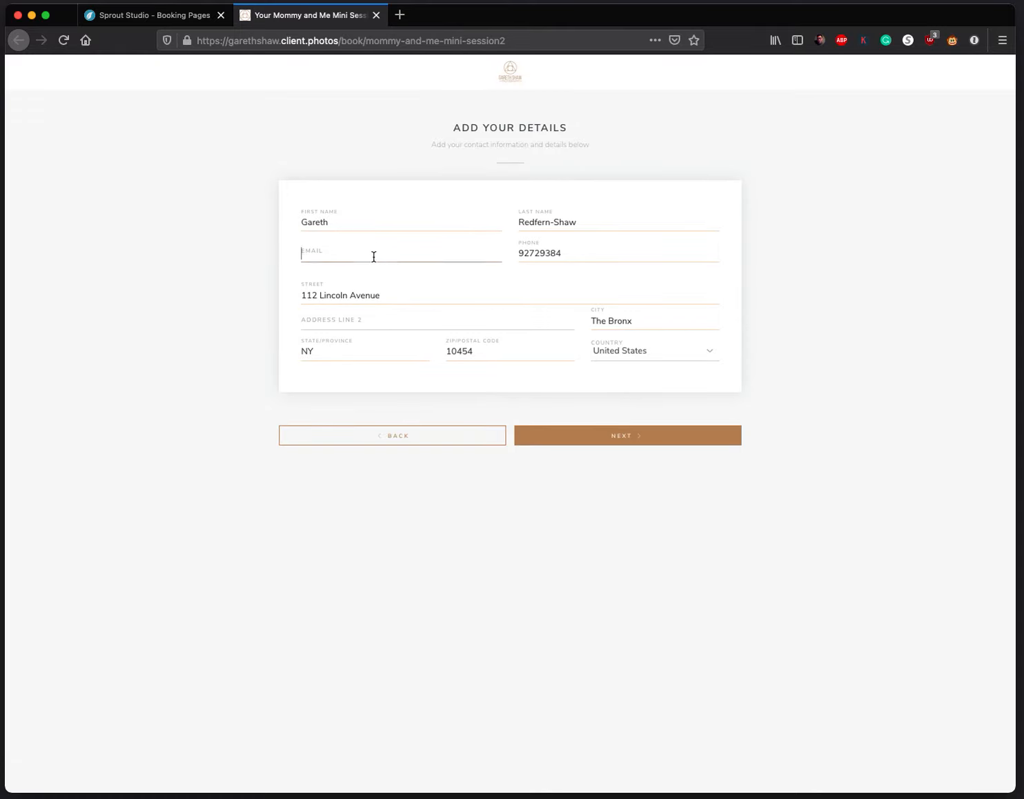
pyautogui.click(369, 266)
pyautogui.click(596, 435)
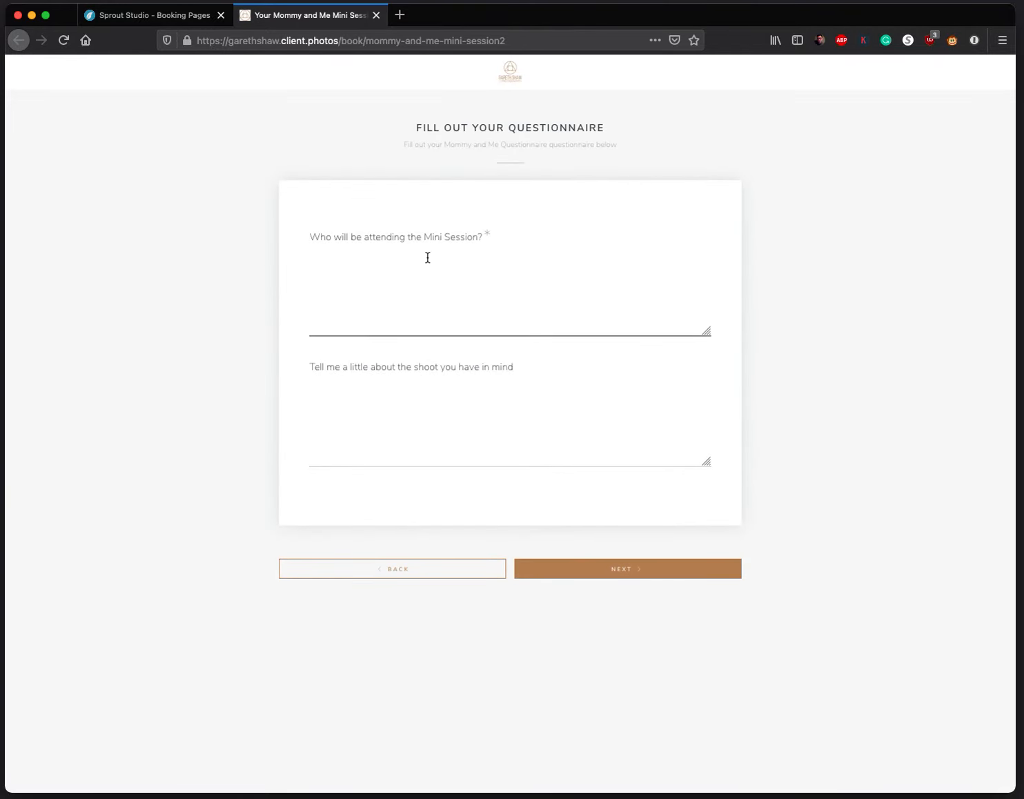
# Step: Answer the question about who will attend the Mini Session with "aslk dhfioasdhf" and continue to the contract
pyautogui.click(414, 287)
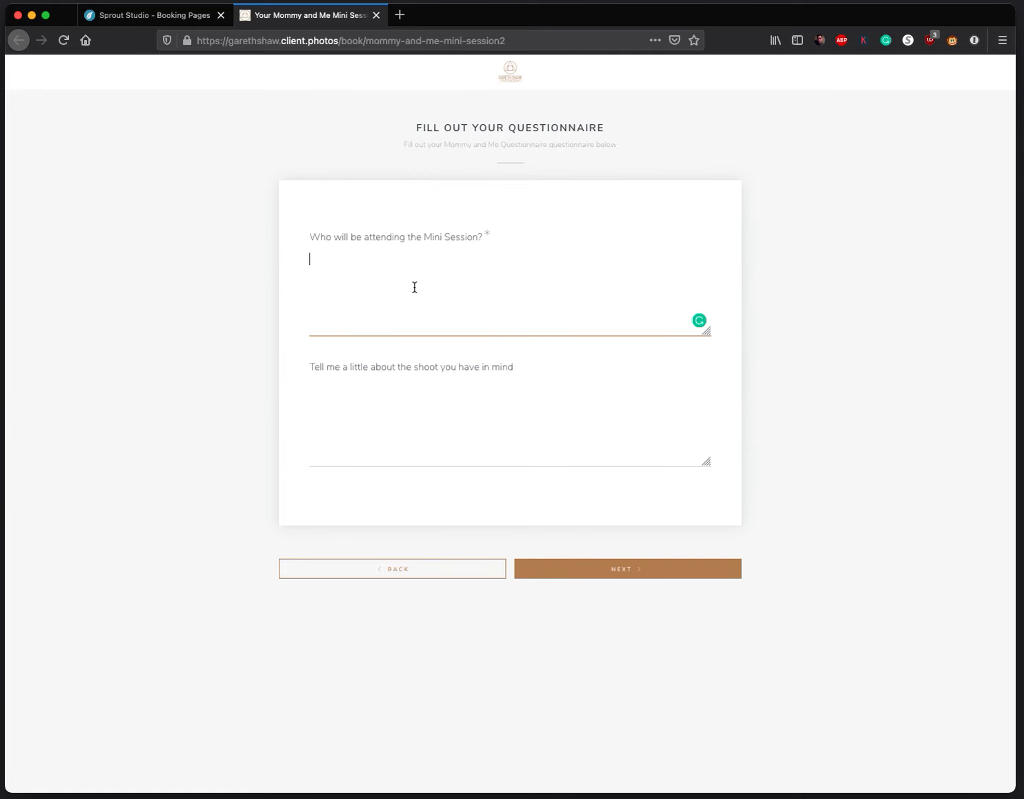
pyautogui.click(173, 15)
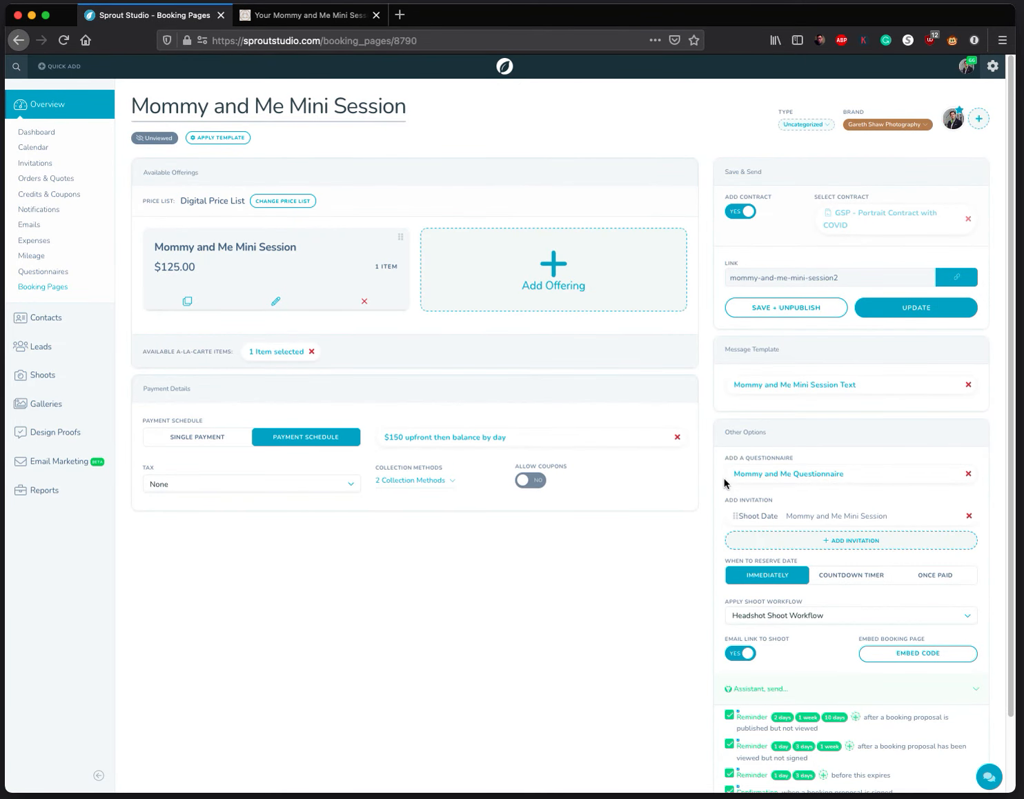
pyautogui.click(303, 15)
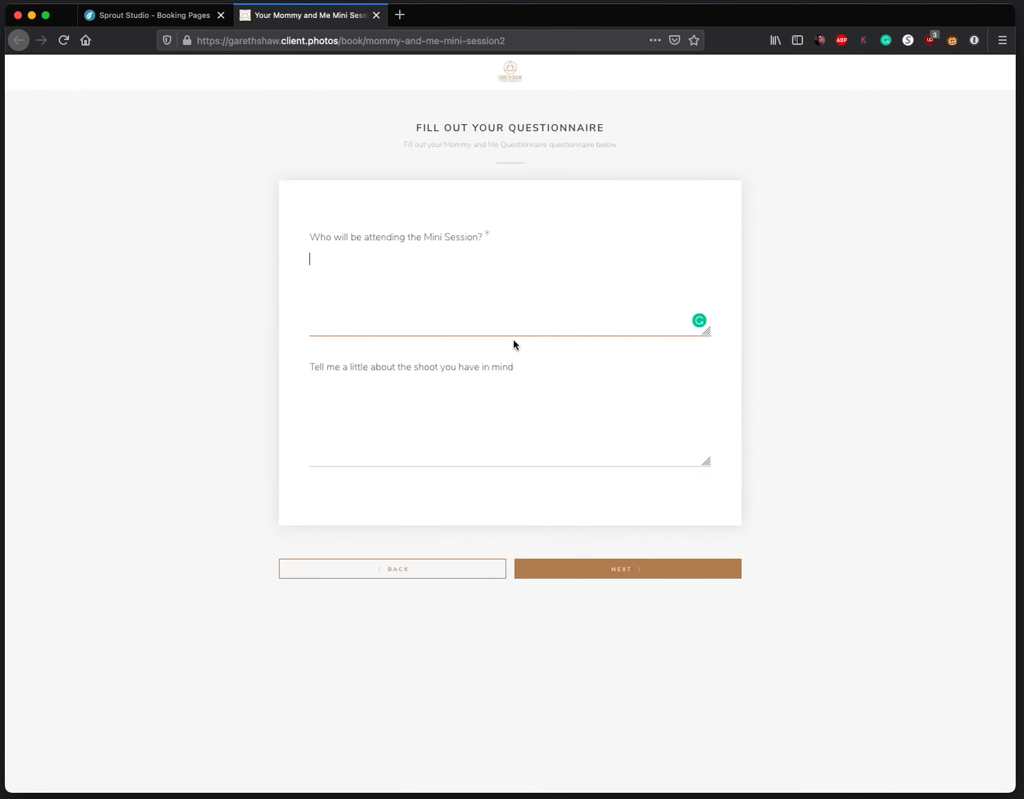
pyautogui.write('aslk dhfioasdhf')
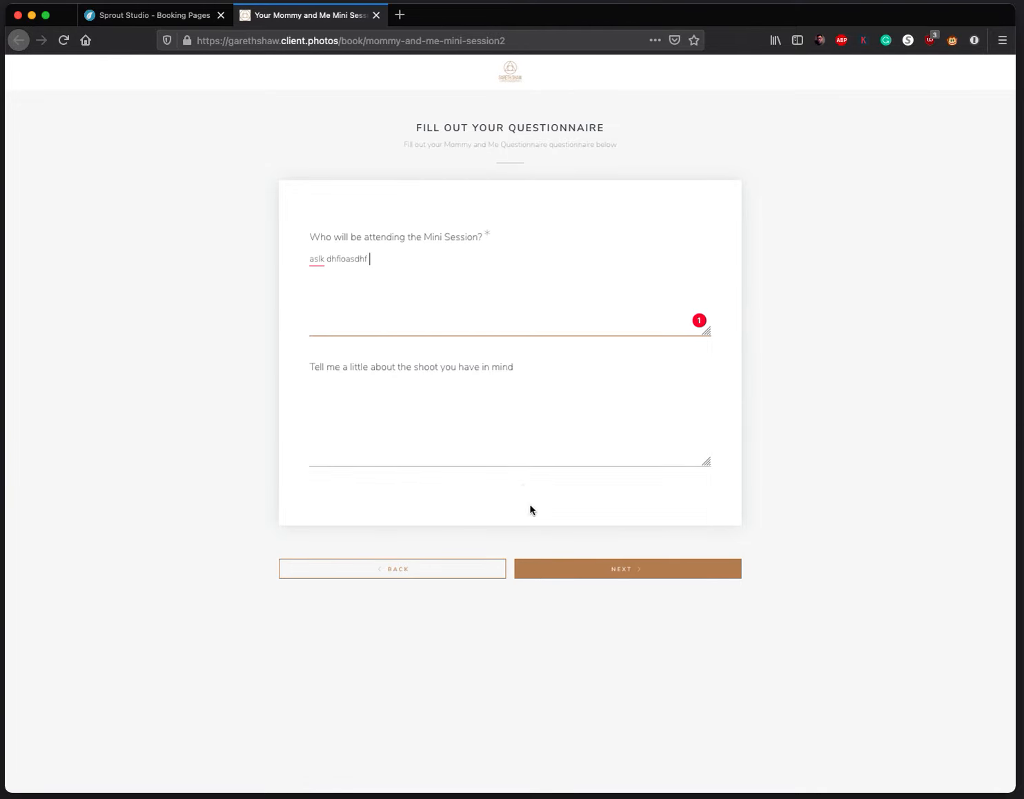
pyautogui.click(598, 579)
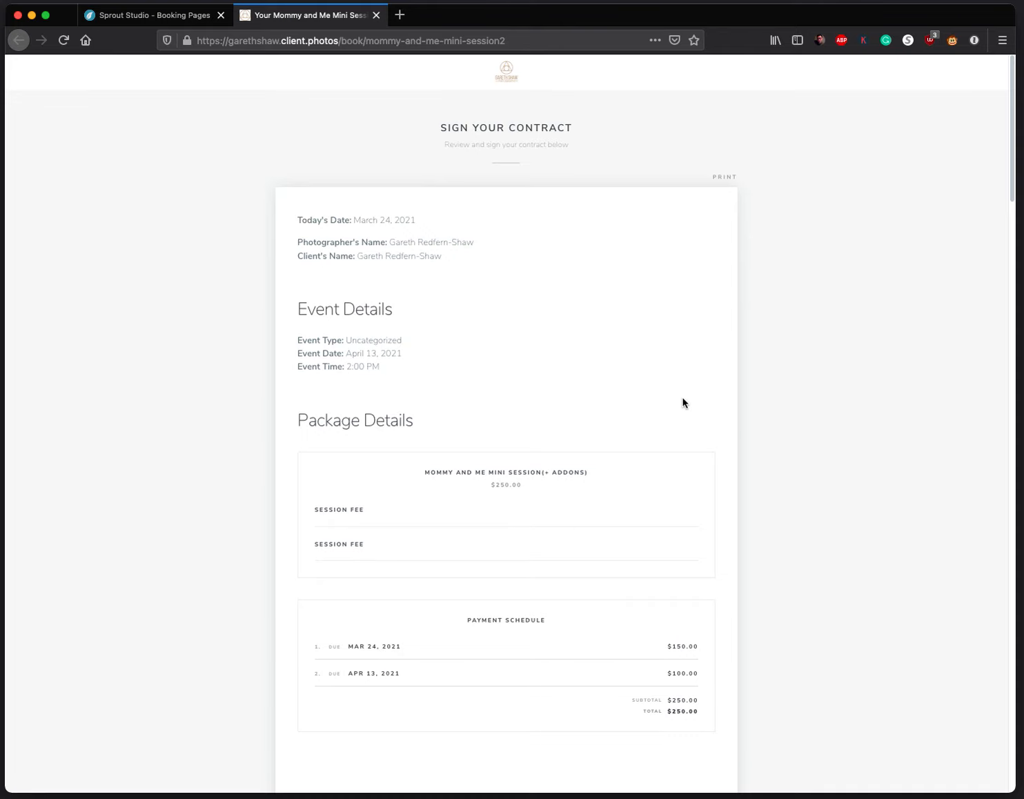
# Step: Review the names, dates and event type filled into the top of the contract
pyautogui.scroll(-3, 804, 443)
pyautogui.doubleClick(355, 264)
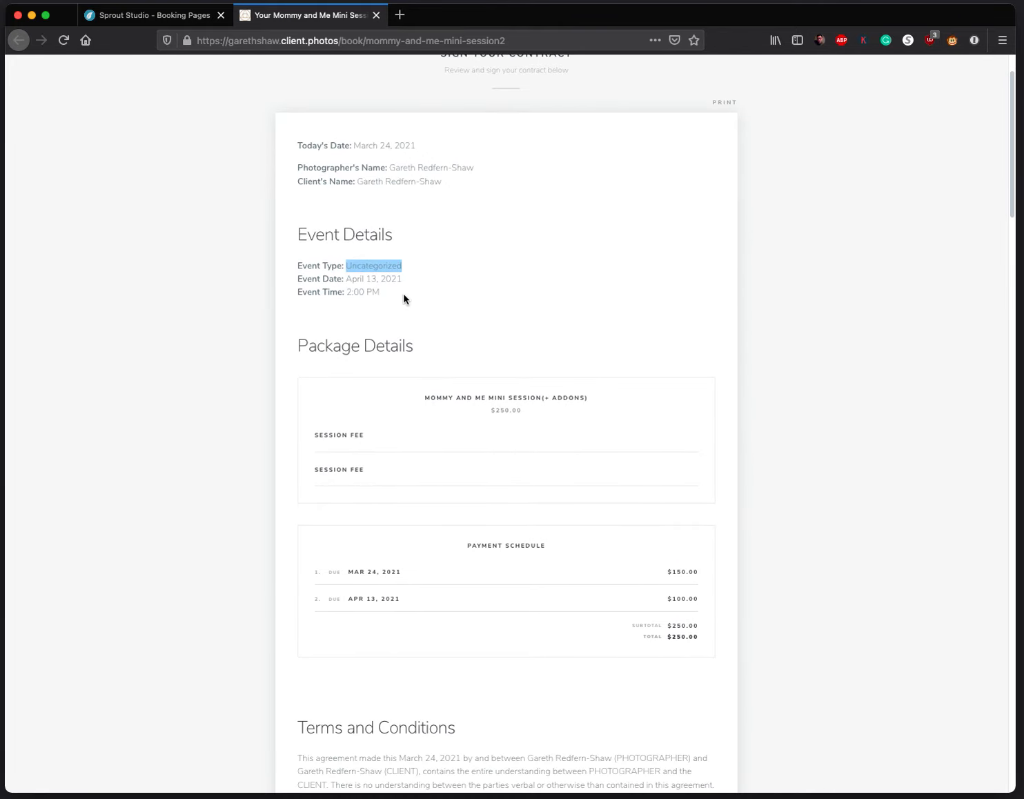
pyautogui.moveTo(403, 293); pyautogui.dragTo(297, 135)
pyautogui.click(443, 195)
# Step: Return to the booking page settings, change the shoot type to Family - Mini Session with its default users, and update the page
pyautogui.click(160, 15)
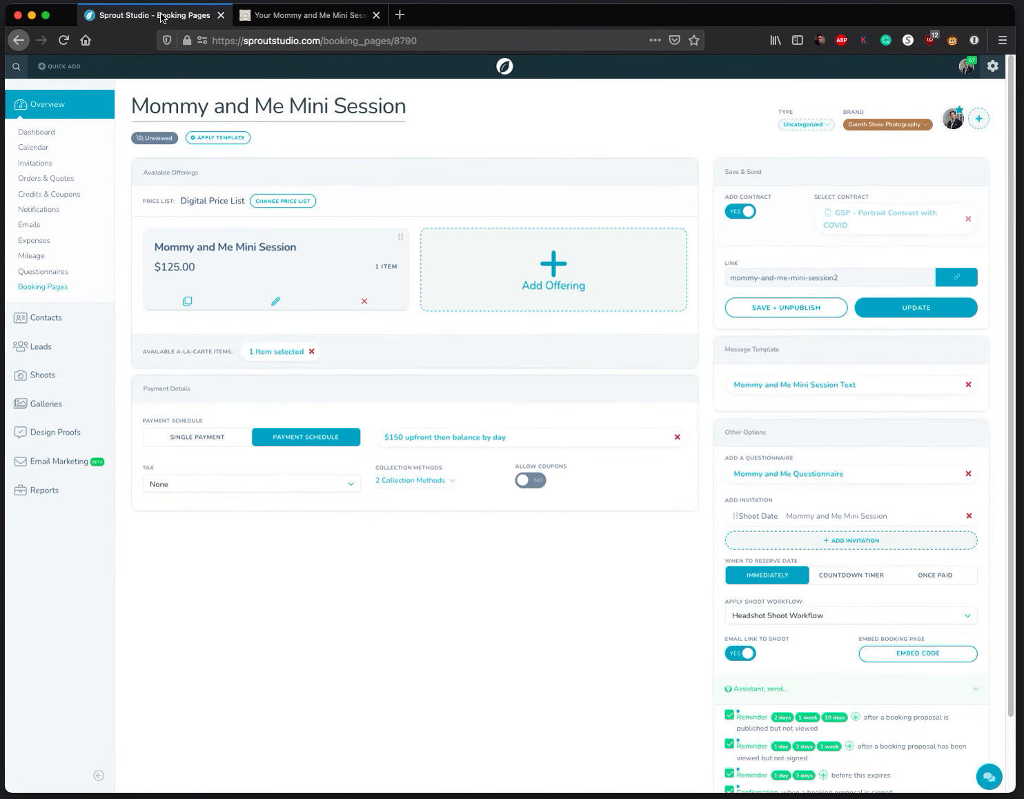
pyautogui.click(804, 126)
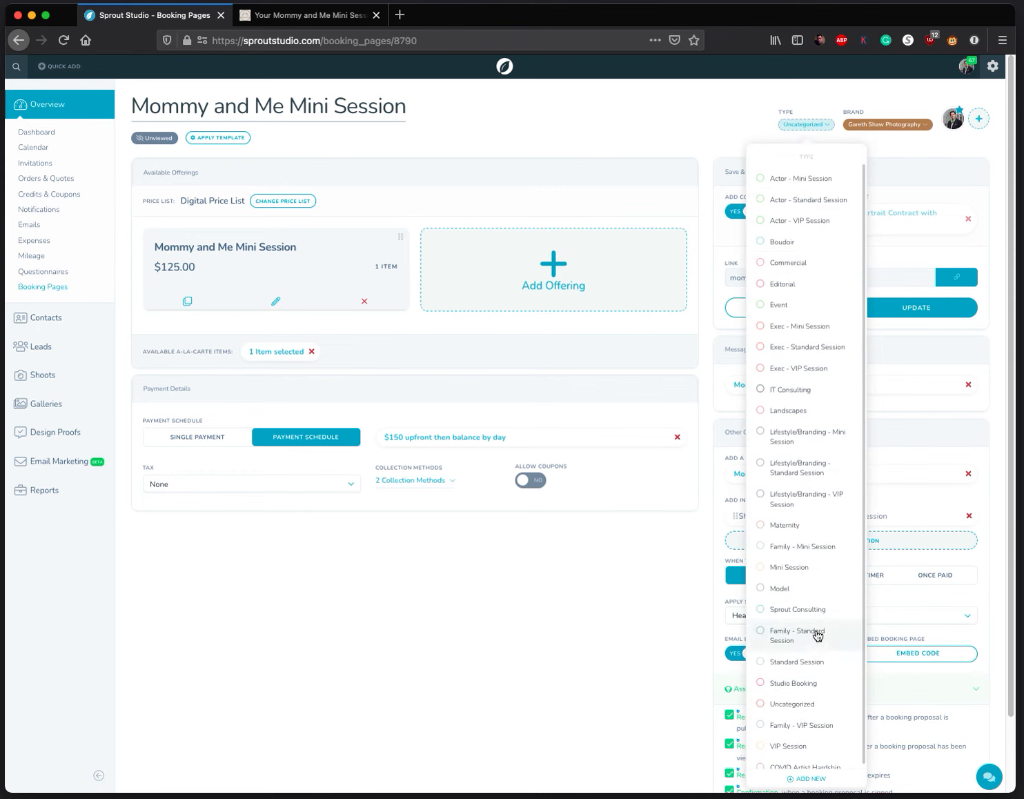
pyautogui.click(811, 550)
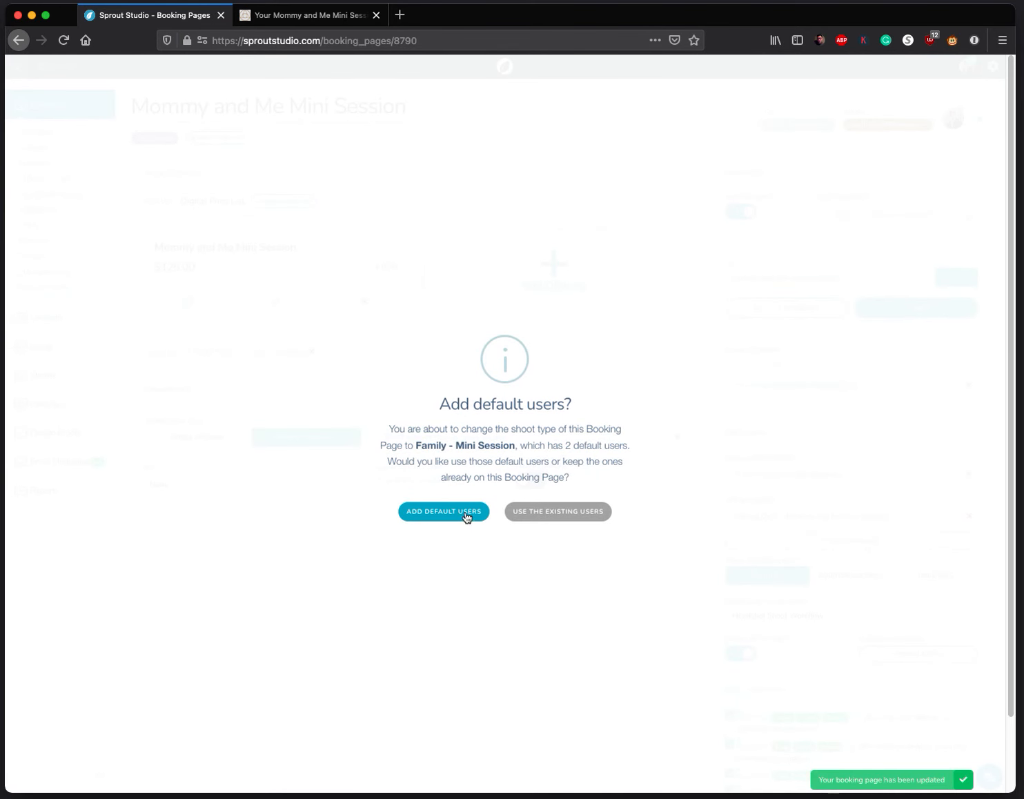
pyautogui.click(444, 511)
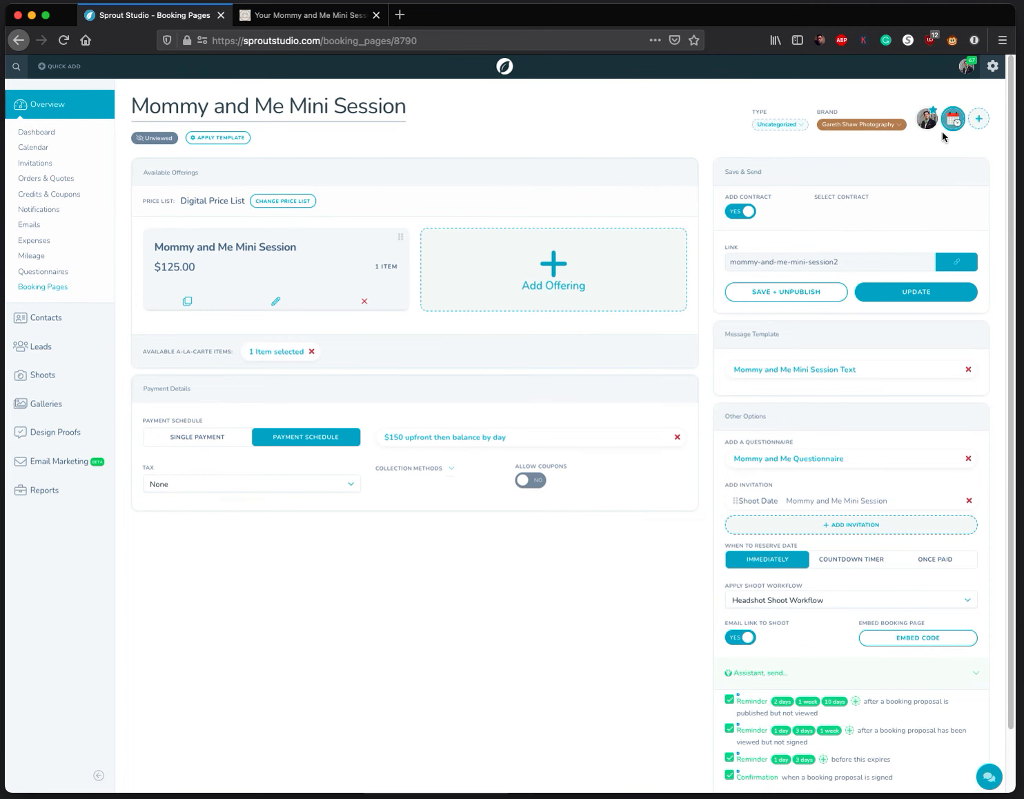
pyautogui.click(910, 293)
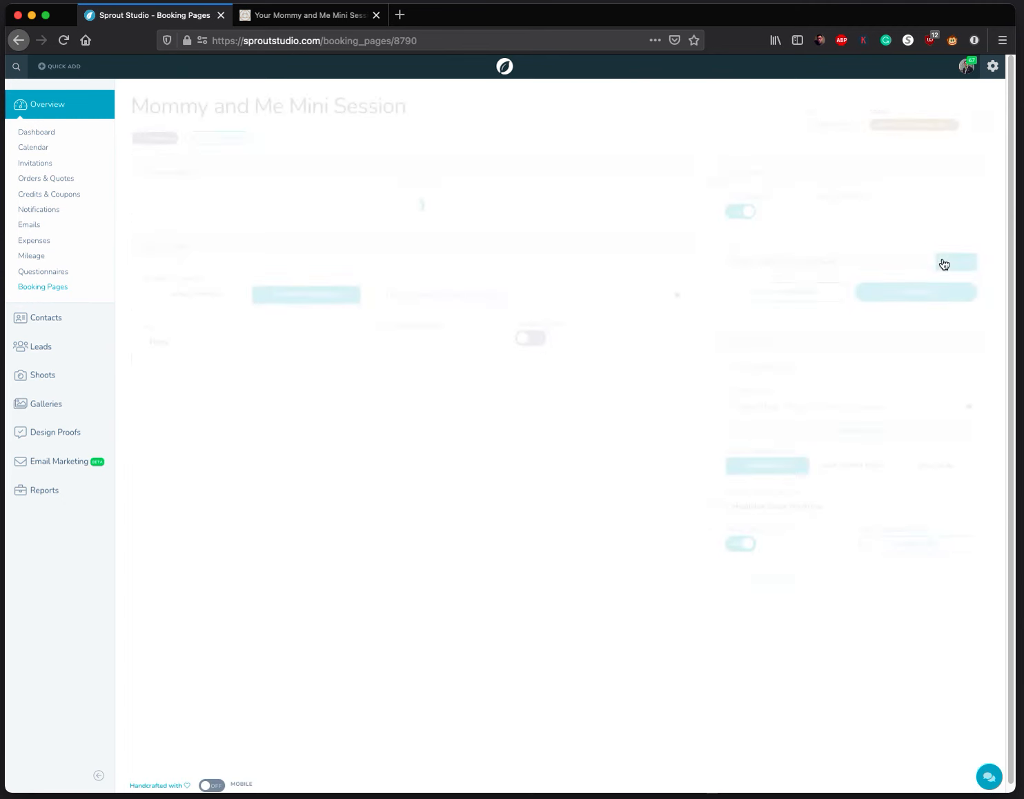
# Step: Restart the refreshed client booking page, choose April 14, 2021 at 9:30 AM, and add the extra Session Fee option
pyautogui.click(311, 15)
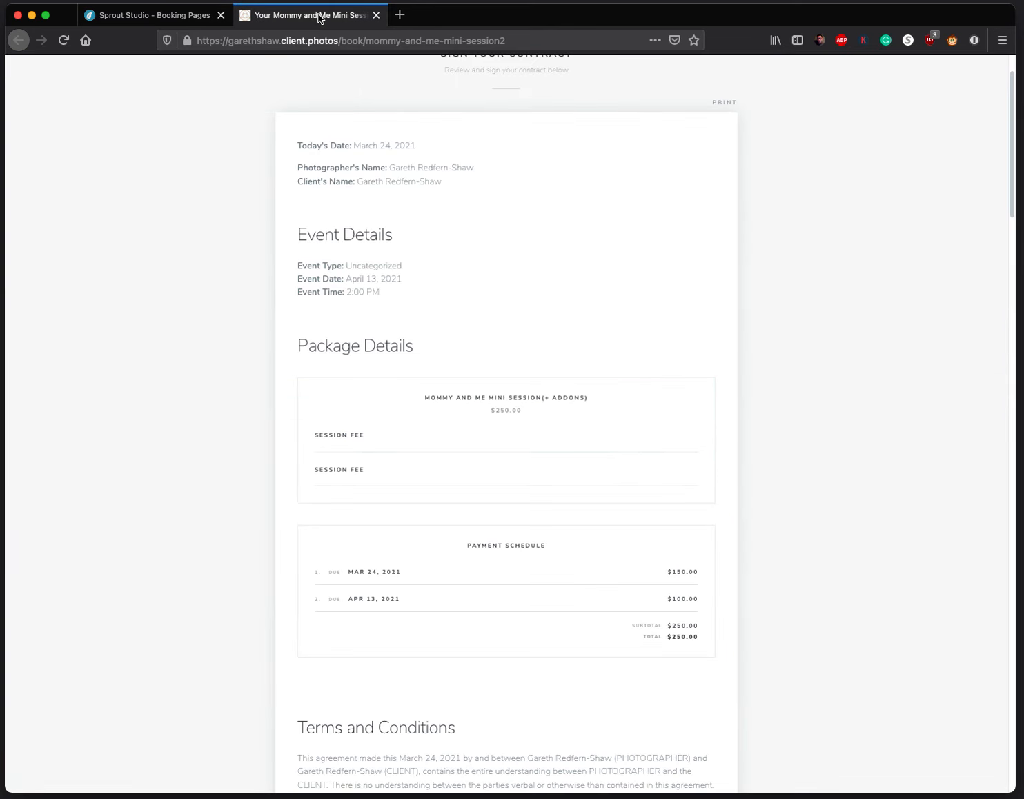
pyautogui.press('super+r')
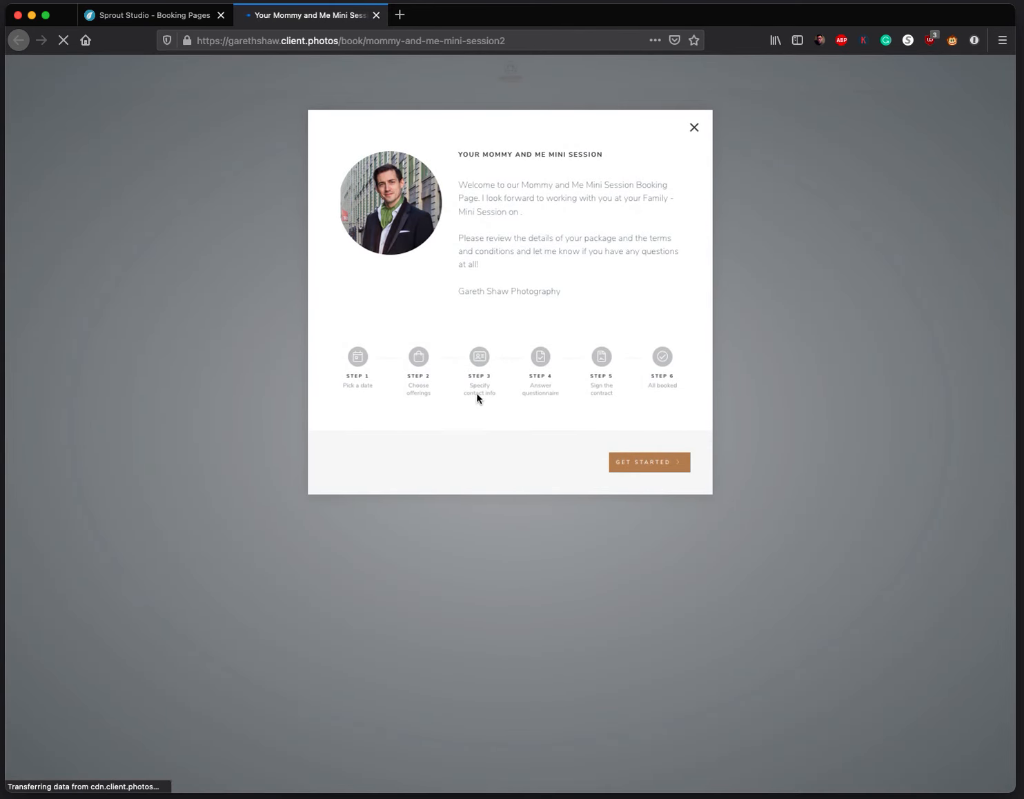
pyautogui.click(650, 463)
pyautogui.click(512, 401)
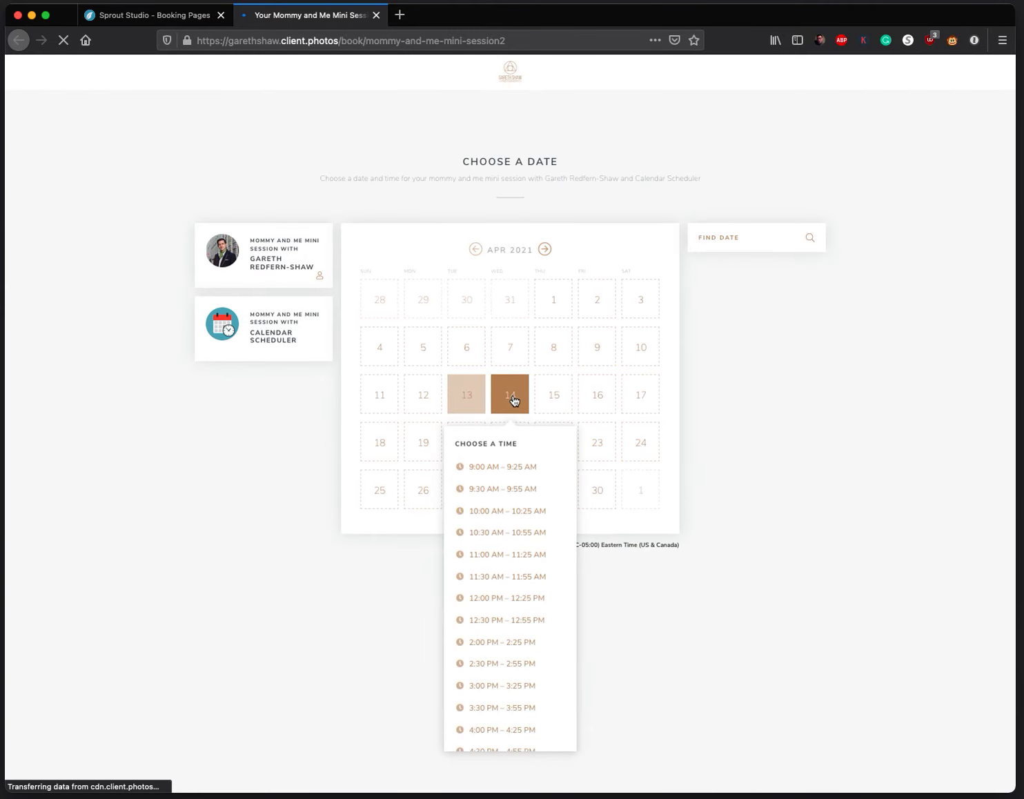
pyautogui.click(514, 466)
pyautogui.click(614, 391)
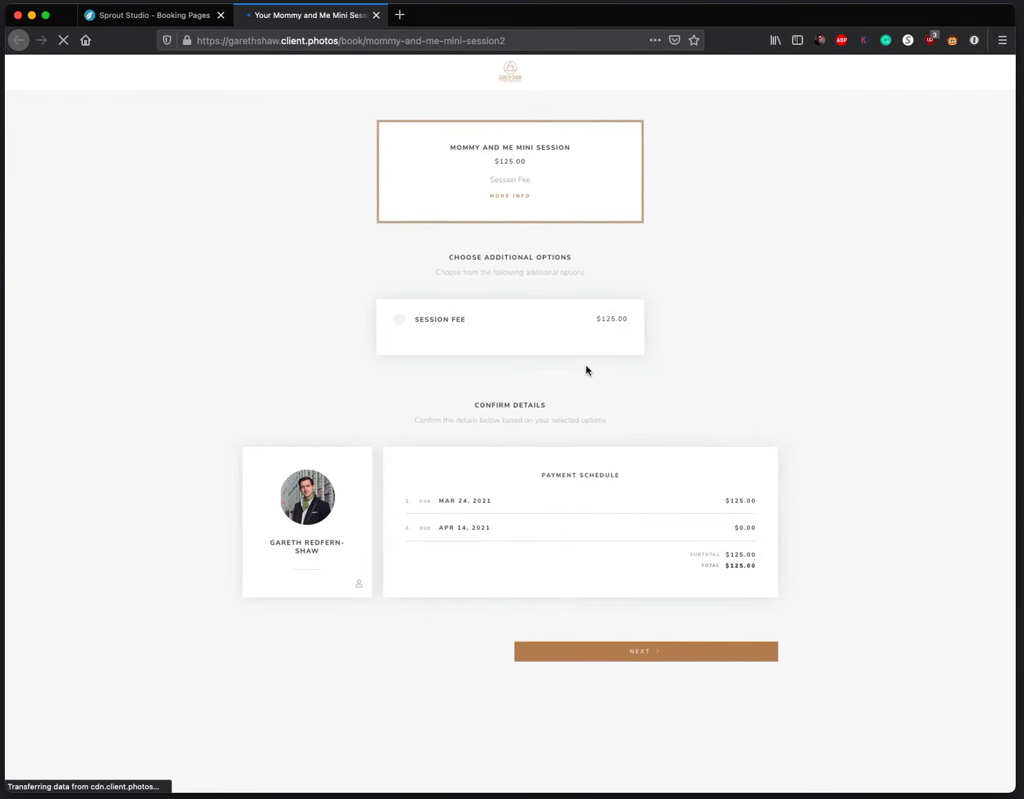
pyautogui.click(480, 338)
pyautogui.click(688, 640)
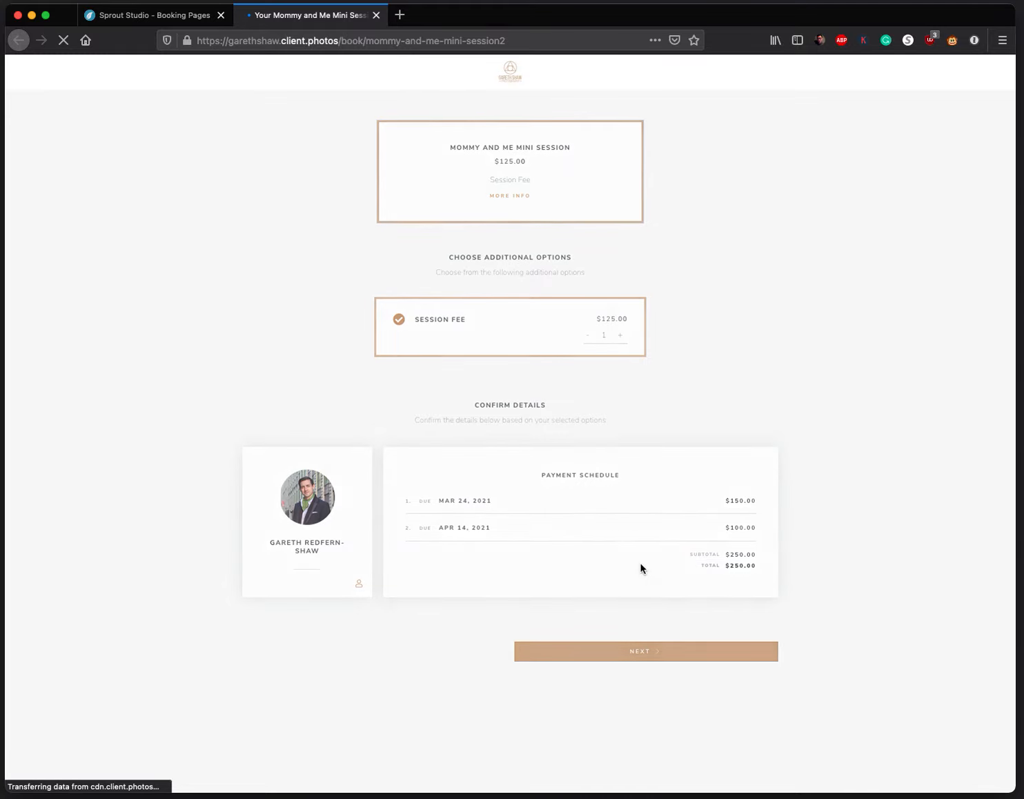
# Step: Fill in the client's name, phone, address and e-mail from saved details and proceed to the questionnaire
pyautogui.click(349, 214)
pyautogui.write('Gar')
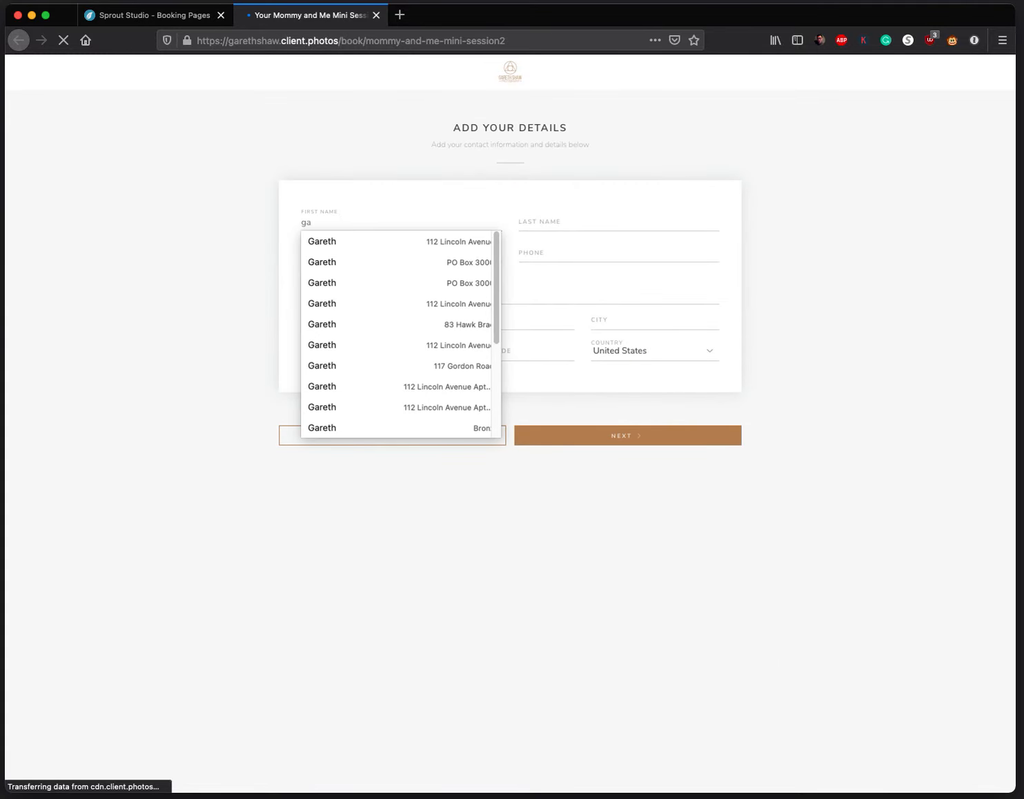
pyautogui.click(363, 237)
pyautogui.click(362, 251)
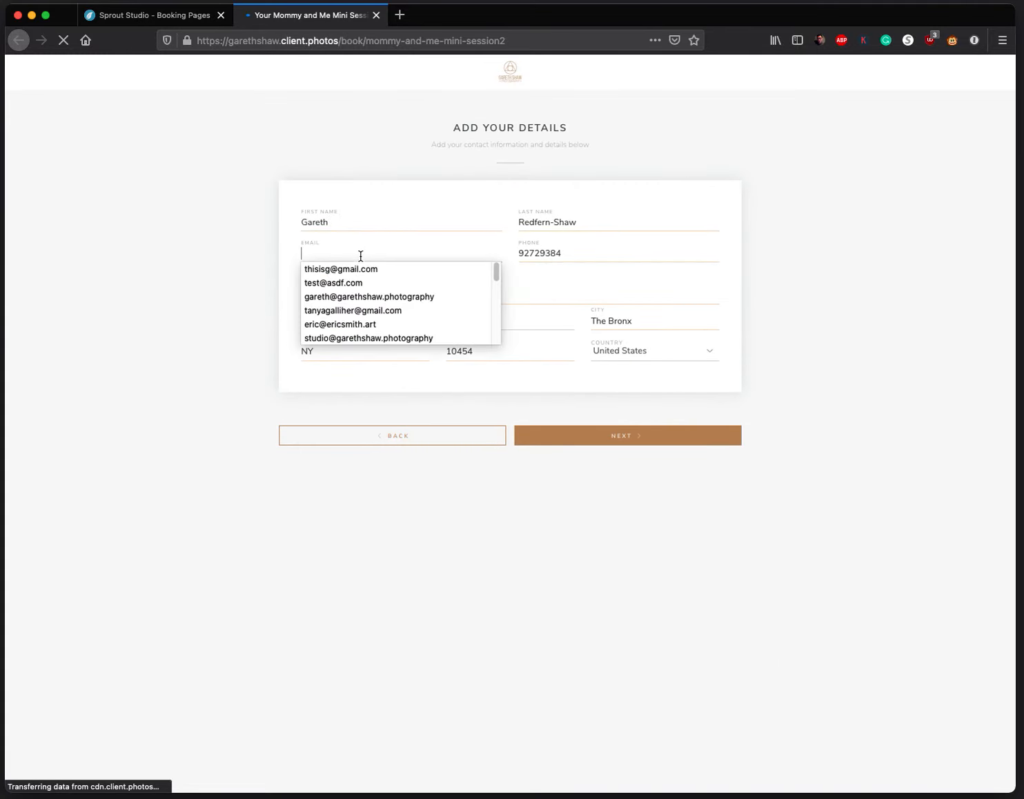
pyautogui.click(365, 268)
pyautogui.click(598, 441)
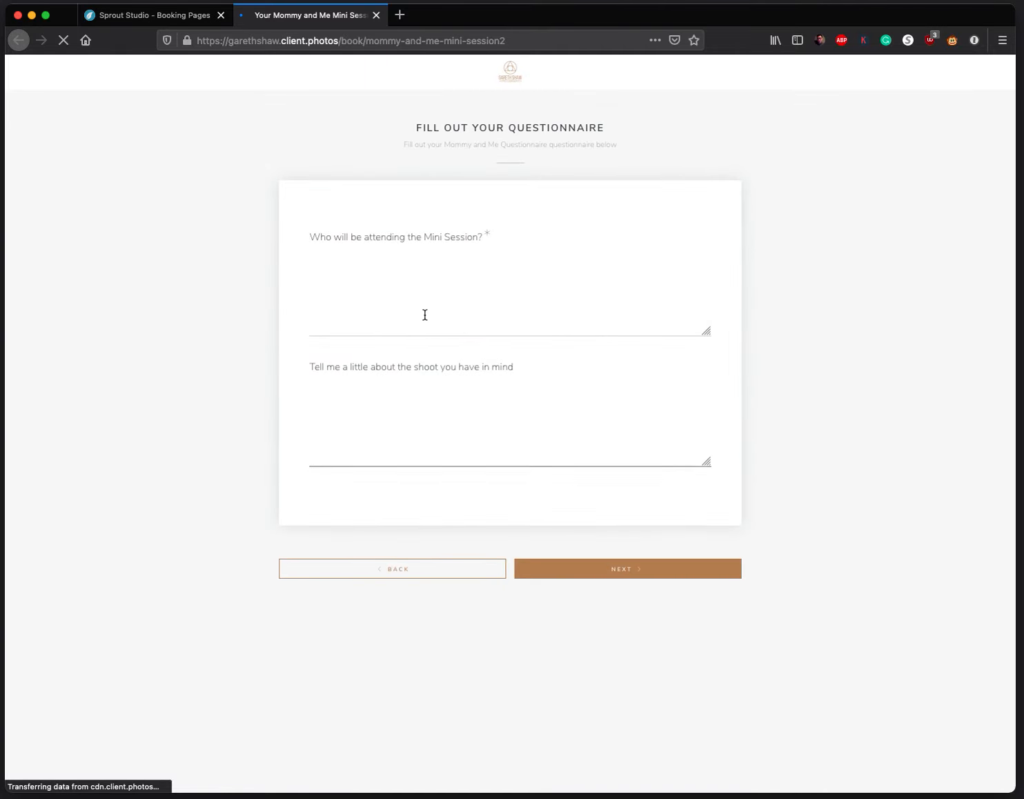
# Step: Answer who will be attending the Mini Session with "adfa sdf" and continue to the contract
pyautogui.click(425, 315)
pyautogui.write('adfa sdf')
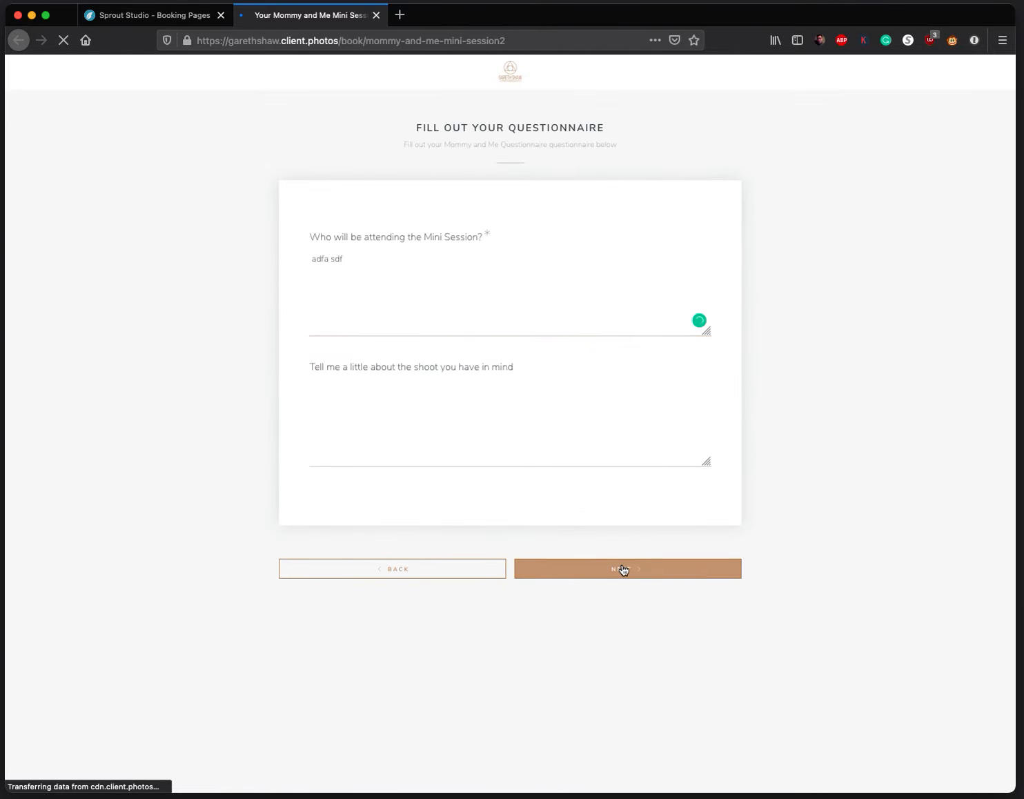
pyautogui.click(622, 569)
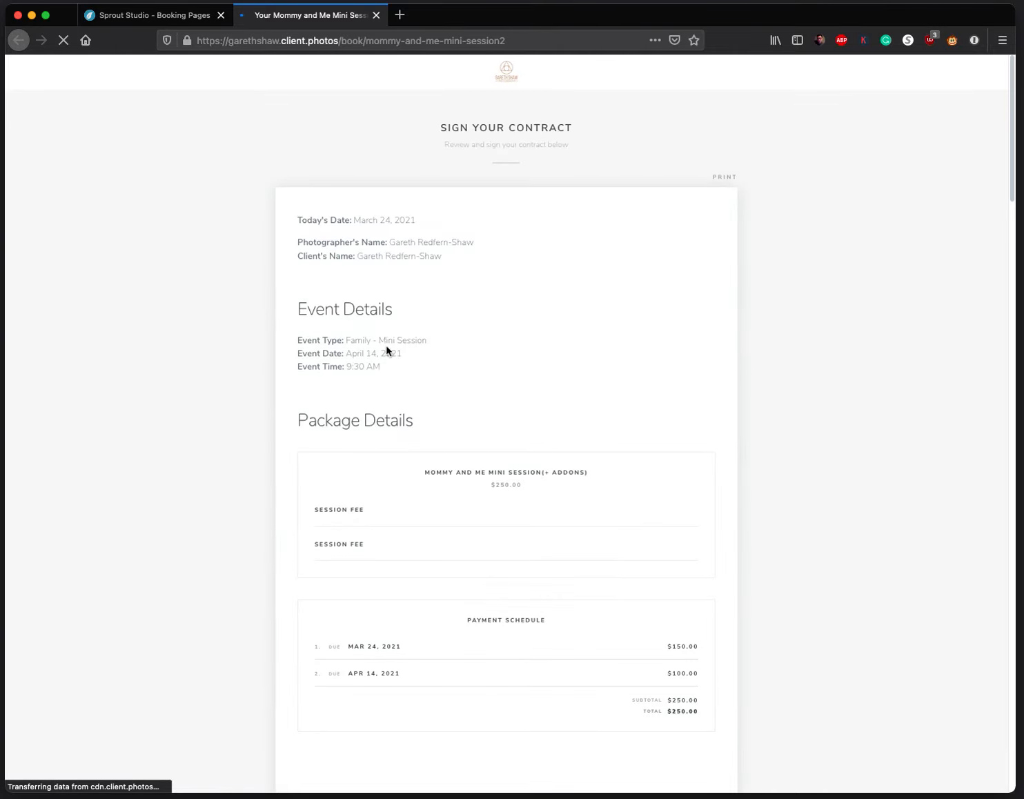
# Step: Check the event type and the package details filled into the contract
pyautogui.moveTo(356, 343); pyautogui.dragTo(418, 343)
pyautogui.scroll(-2, 494, 416)
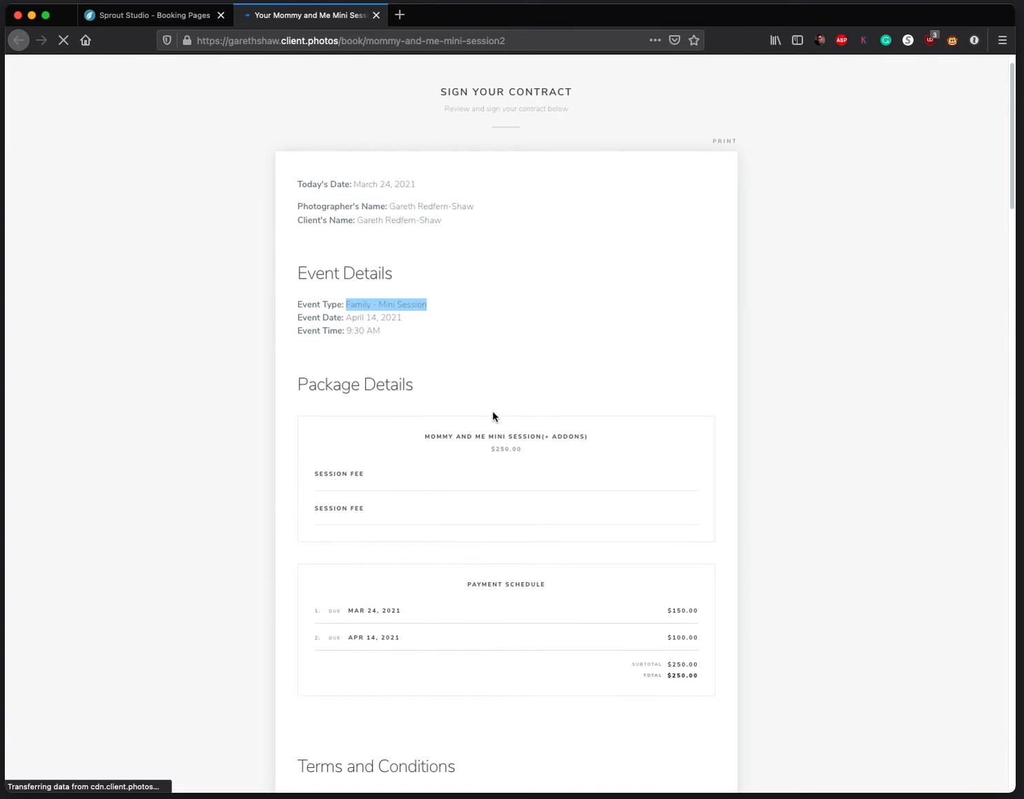
pyautogui.scroll(-4, 524, 472)
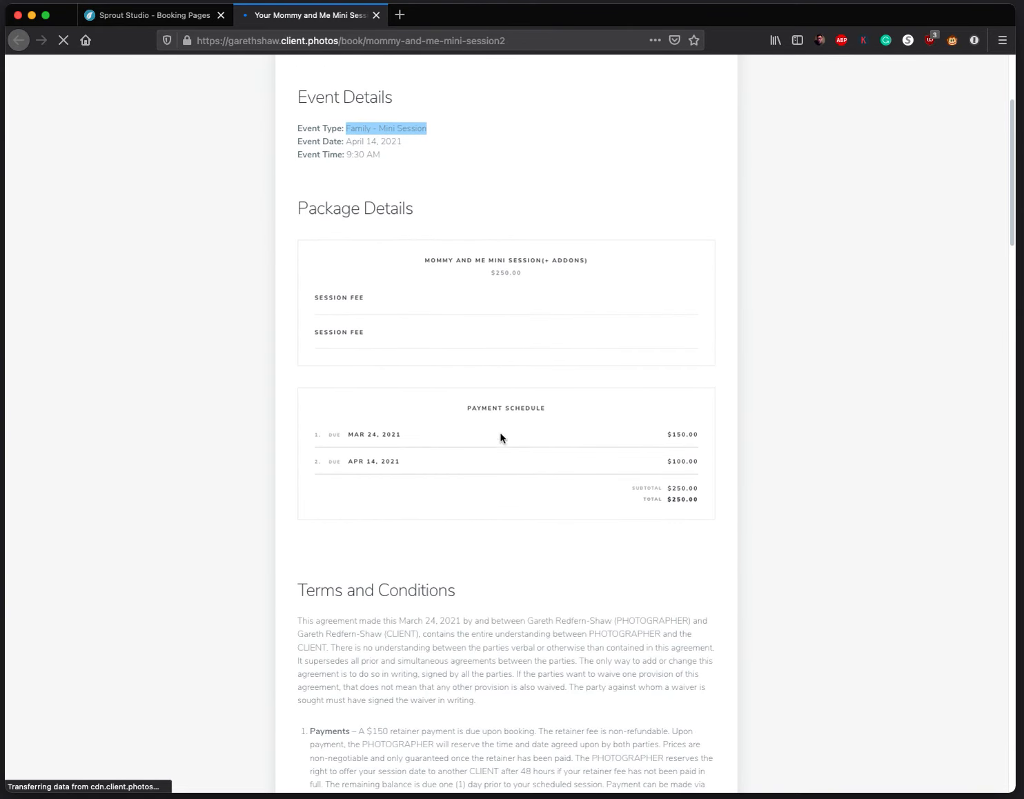
pyautogui.moveTo(392, 269); pyautogui.dragTo(523, 354)
pyautogui.click(491, 352)
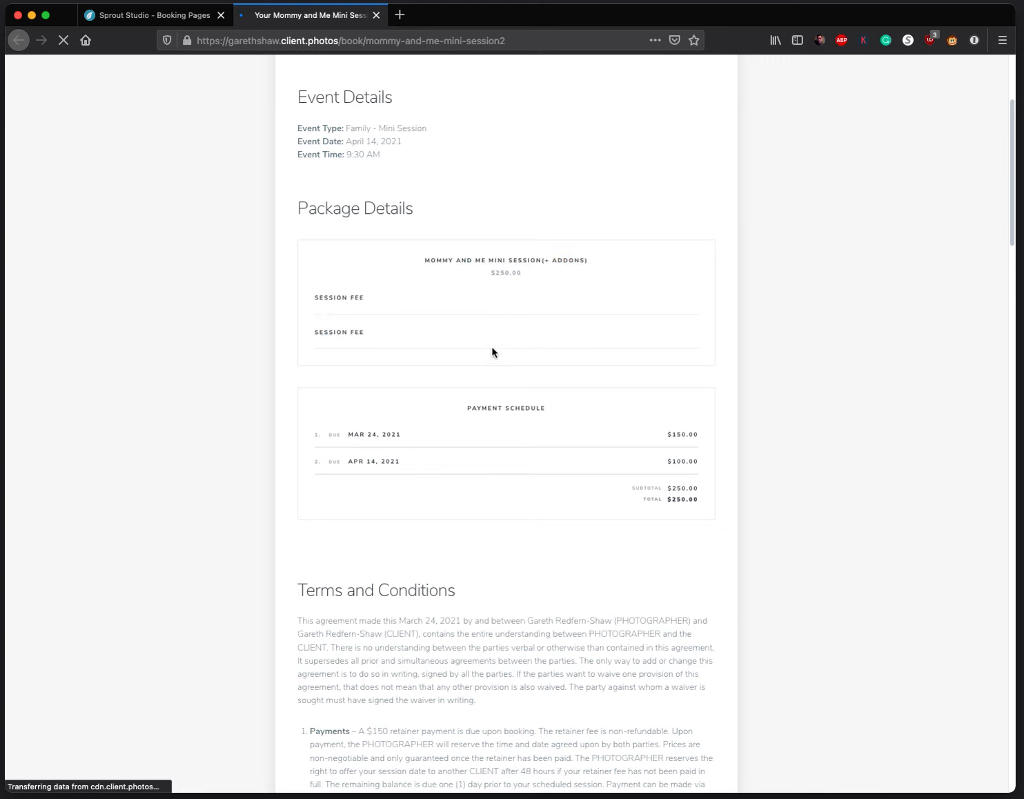
pyautogui.moveTo(320, 302); pyautogui.dragTo(360, 297)
pyautogui.moveTo(415, 263); pyautogui.dragTo(537, 263)
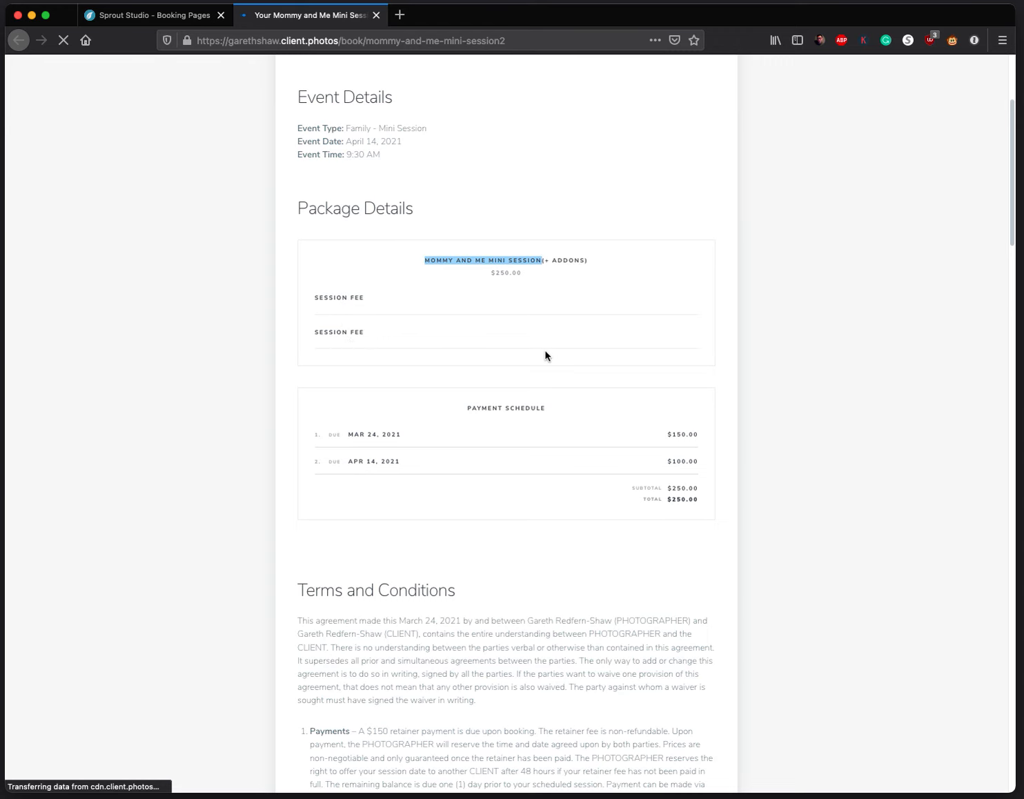
# Step: Agree to all three client statements under the Pandemic Policy at the end of the contract
pyautogui.scroll(-20, 545, 355)
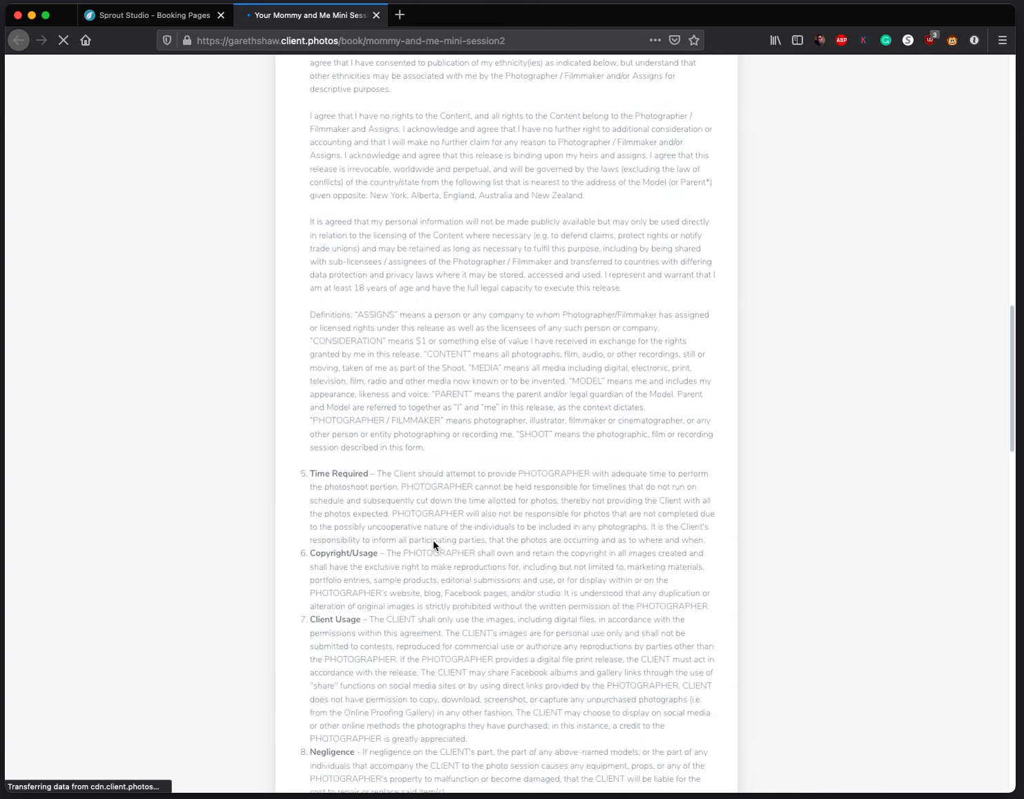
pyautogui.scroll(-15, 433, 545)
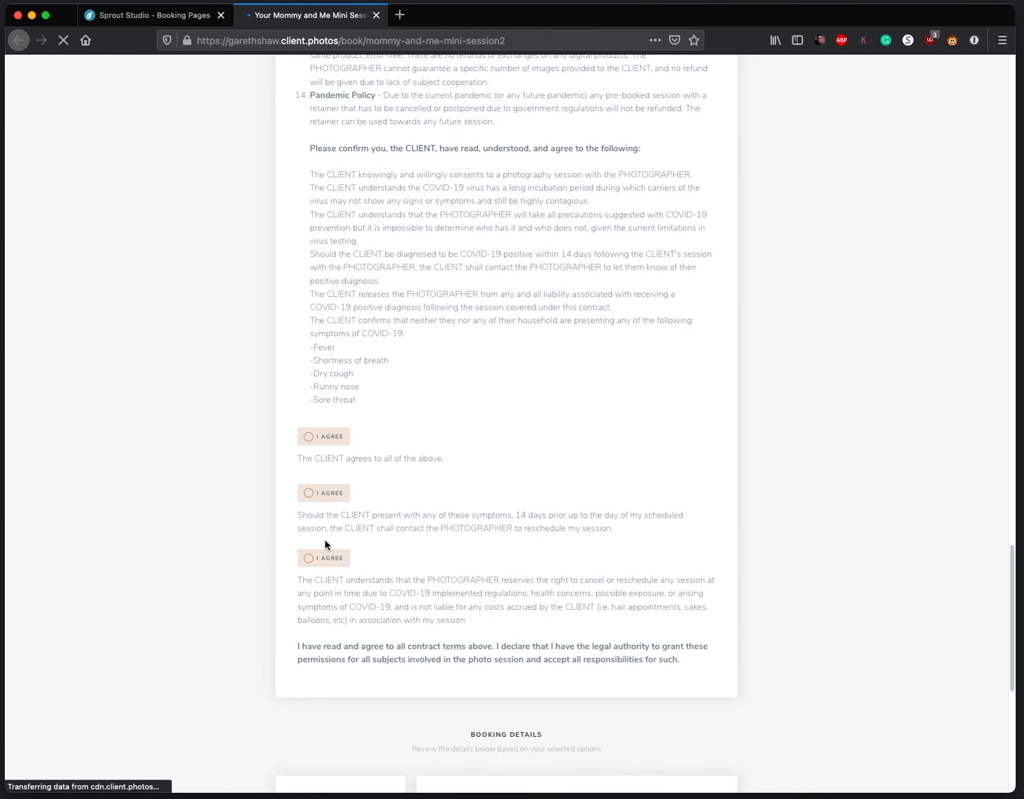
pyautogui.click(317, 438)
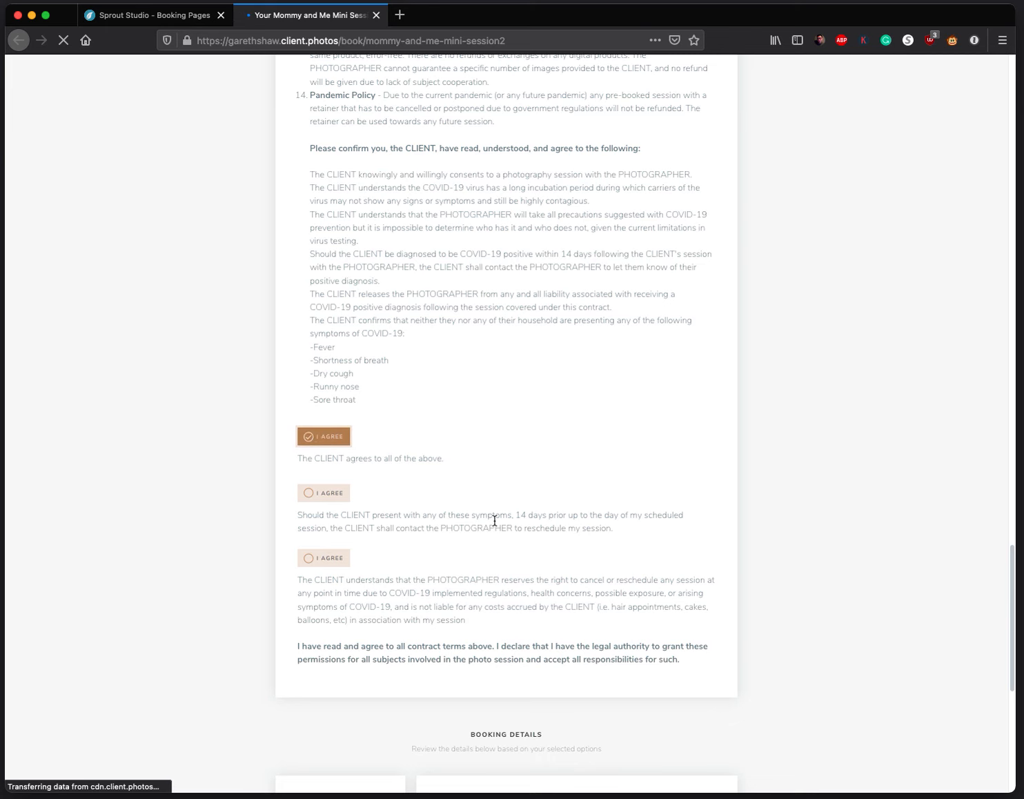
pyautogui.click(321, 494)
pyautogui.click(326, 556)
# Step: Accept the booking proposal terms, sign the contract as "a dsfsadf asd", and proceed to payment
pyautogui.scroll(-5, 437, 550)
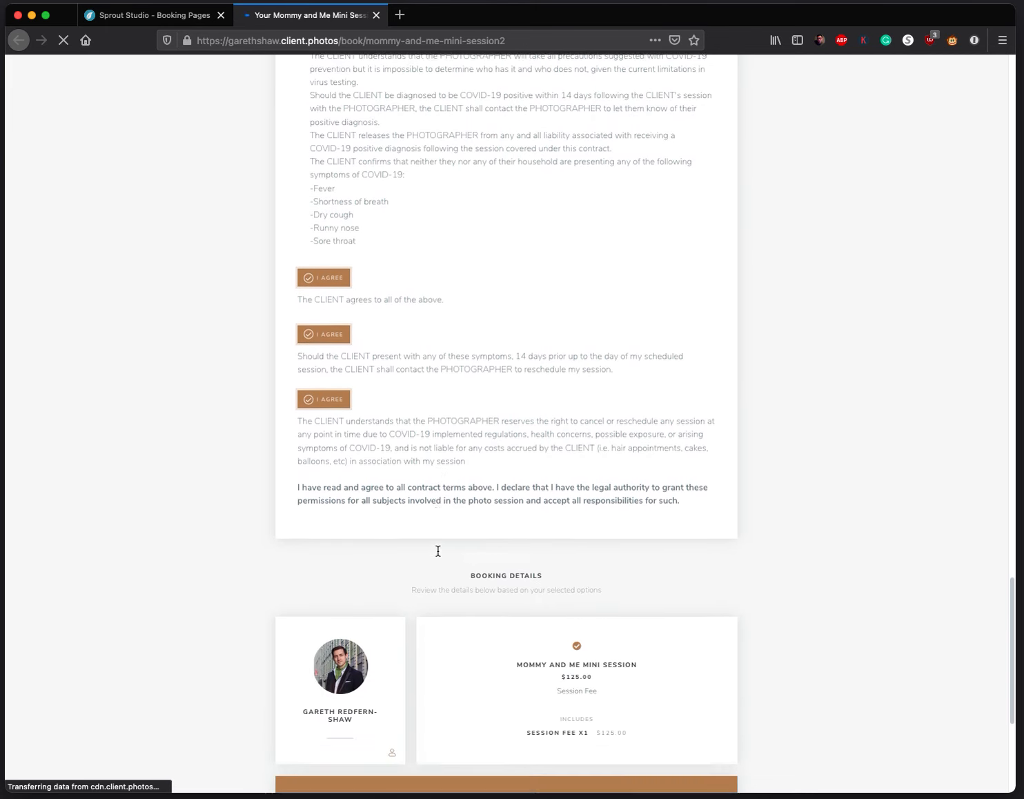
pyautogui.click(302, 626)
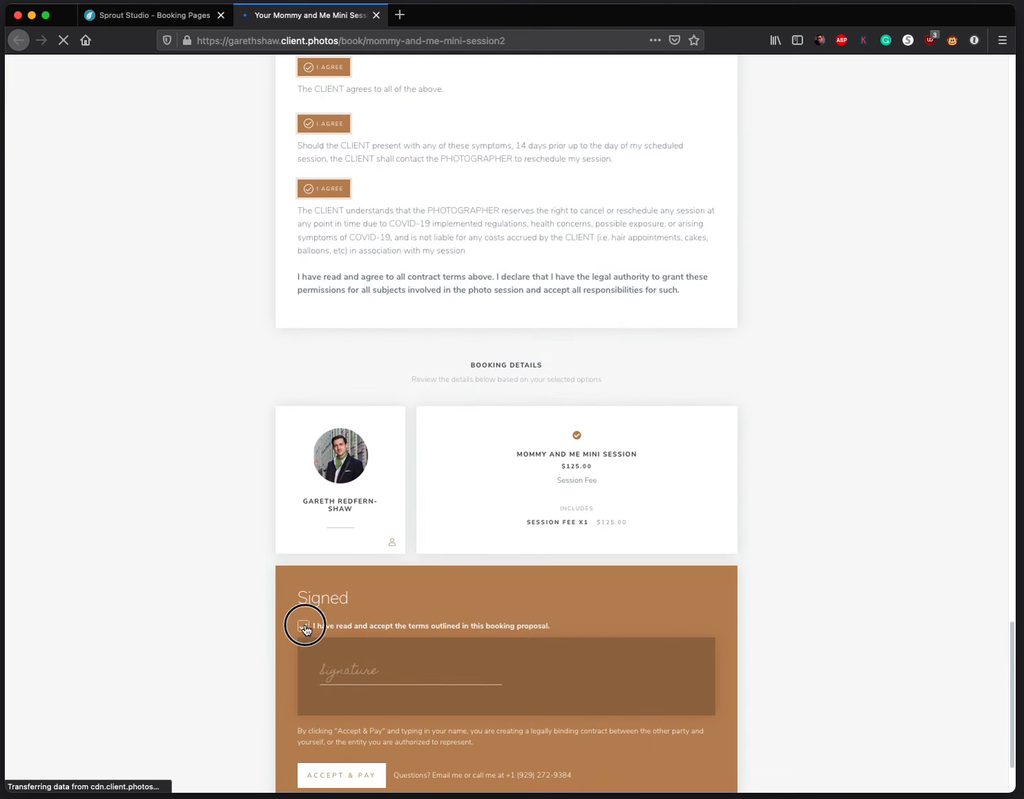
pyautogui.click(379, 669)
pyautogui.write('a dsfsadf asd')
pyautogui.scroll(-2, 345, 662)
pyautogui.click(342, 660)
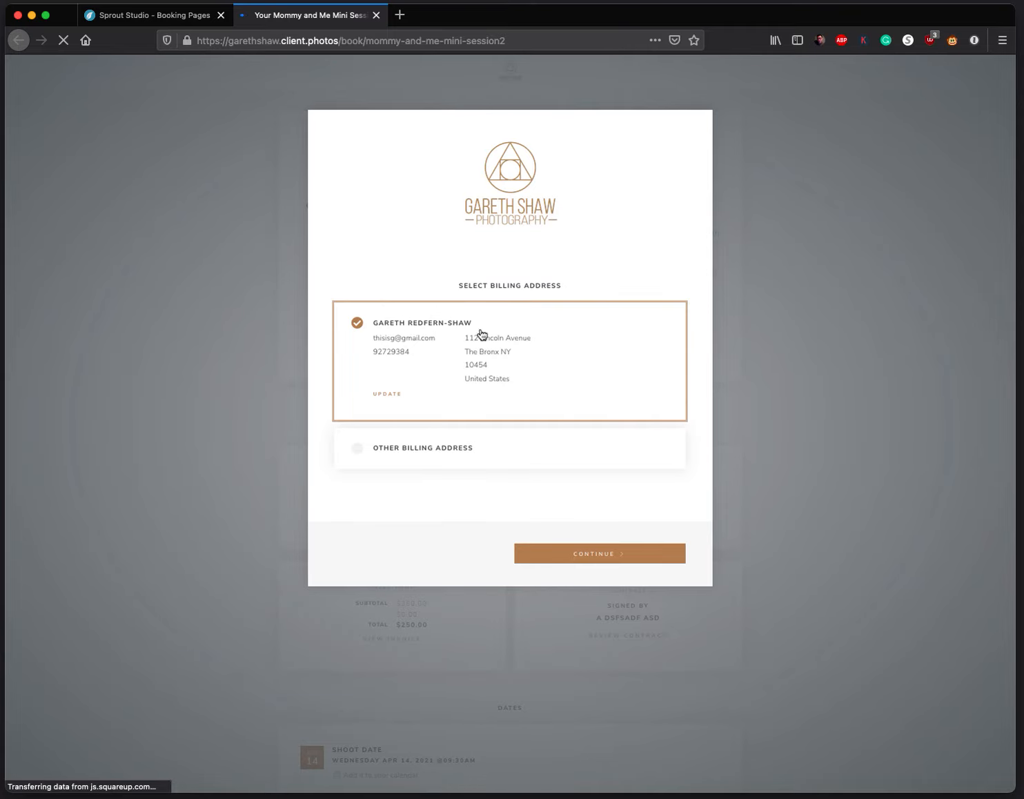
# Step: Keep the client's existing billing address, choose PayPal as the payment method, and submit the payment
pyautogui.click(502, 452)
pyautogui.click(455, 386)
pyautogui.click(605, 552)
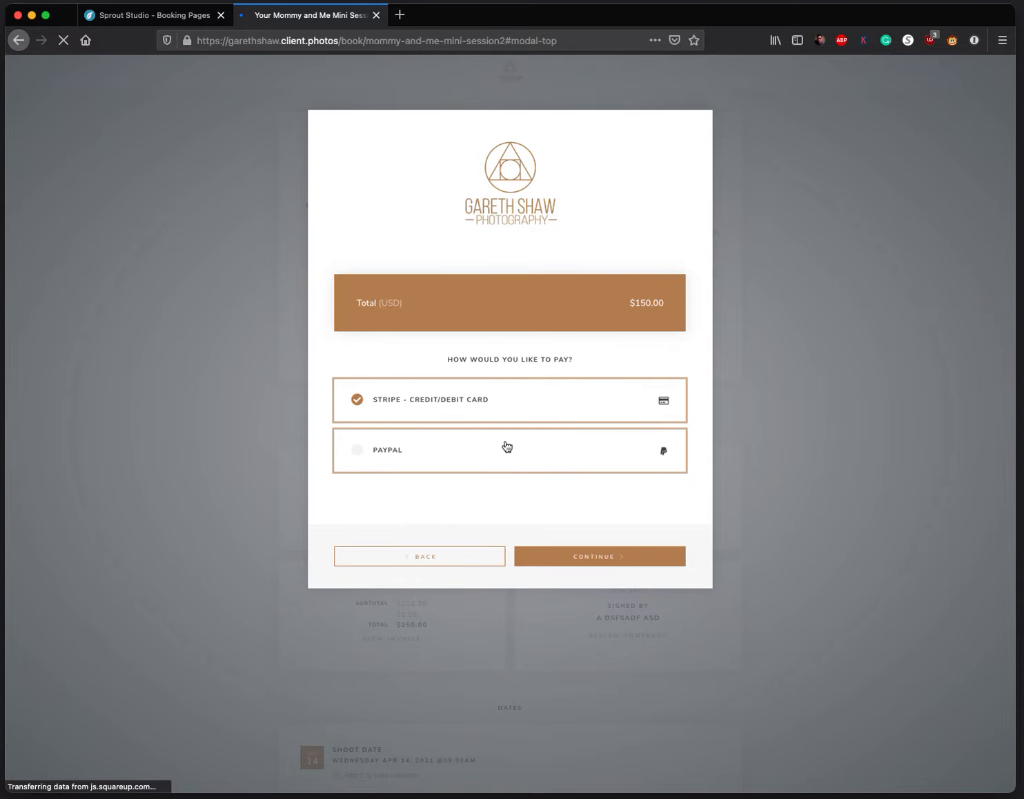
pyautogui.click(508, 448)
pyautogui.click(560, 560)
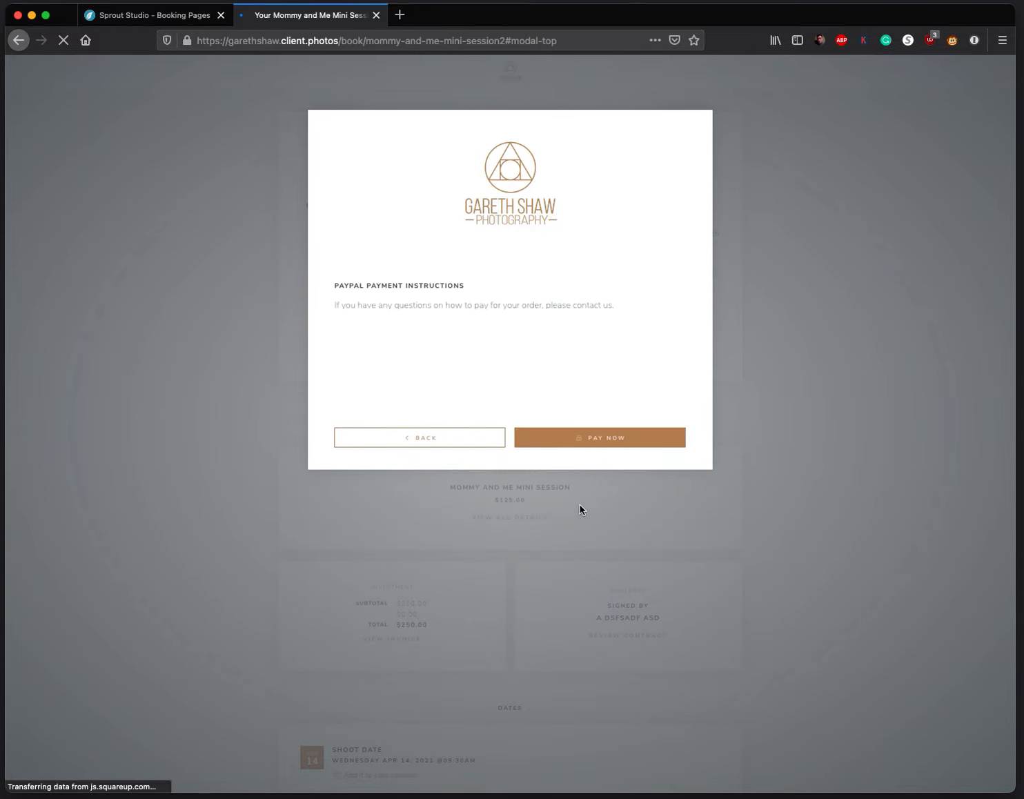
pyautogui.click(599, 442)
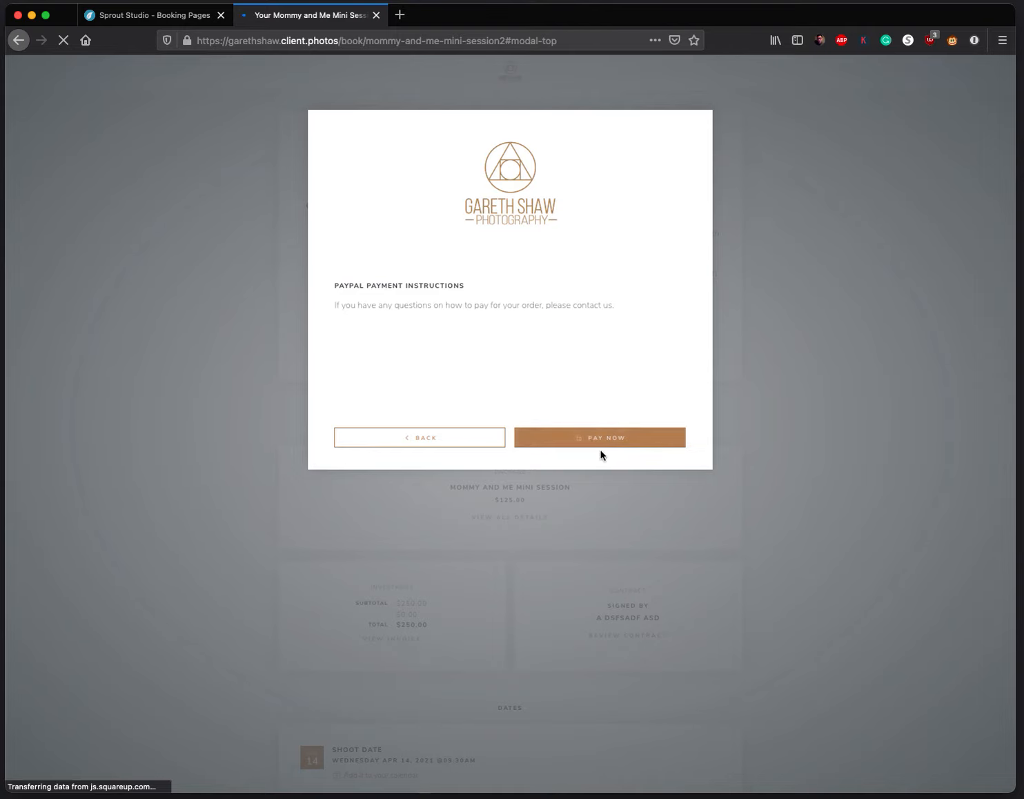